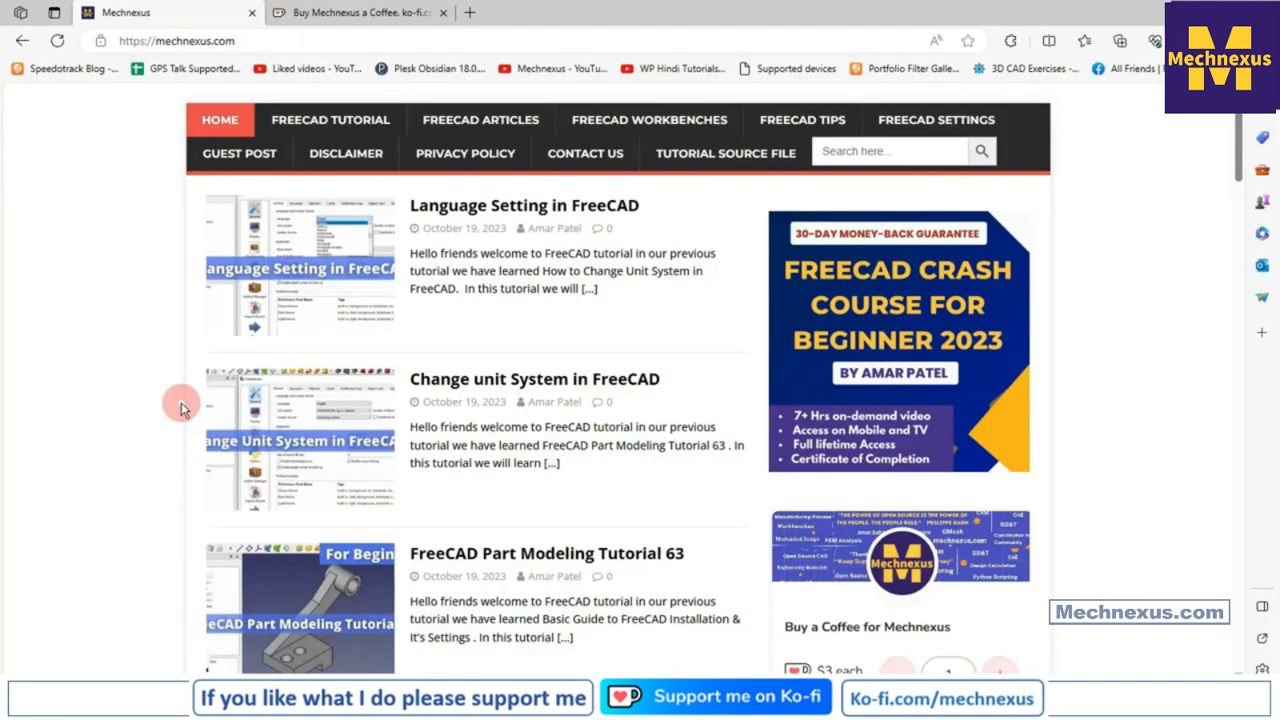
# Look through the latest FreeCAD articles on the Mechnexus home page and the Mechnexus support page on Ko-fi.
pyautogui.scroll(-6, 612, 343)
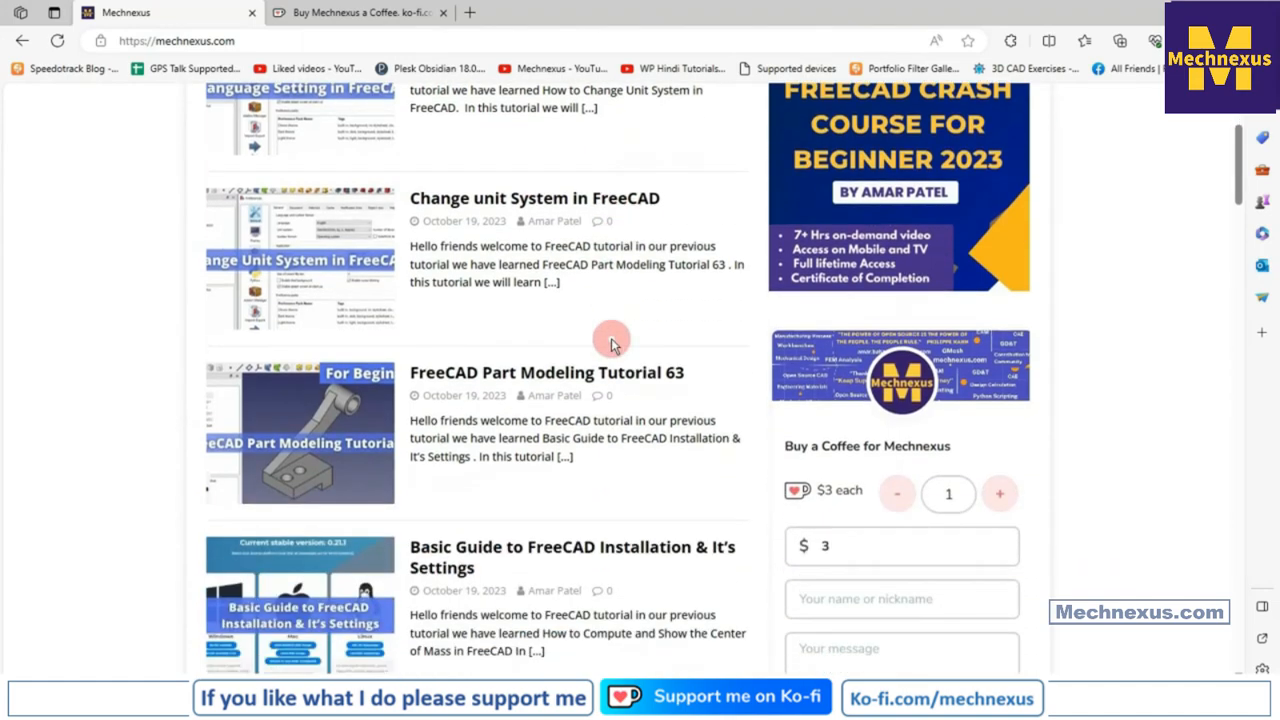
pyautogui.scroll(-4, 612, 338)
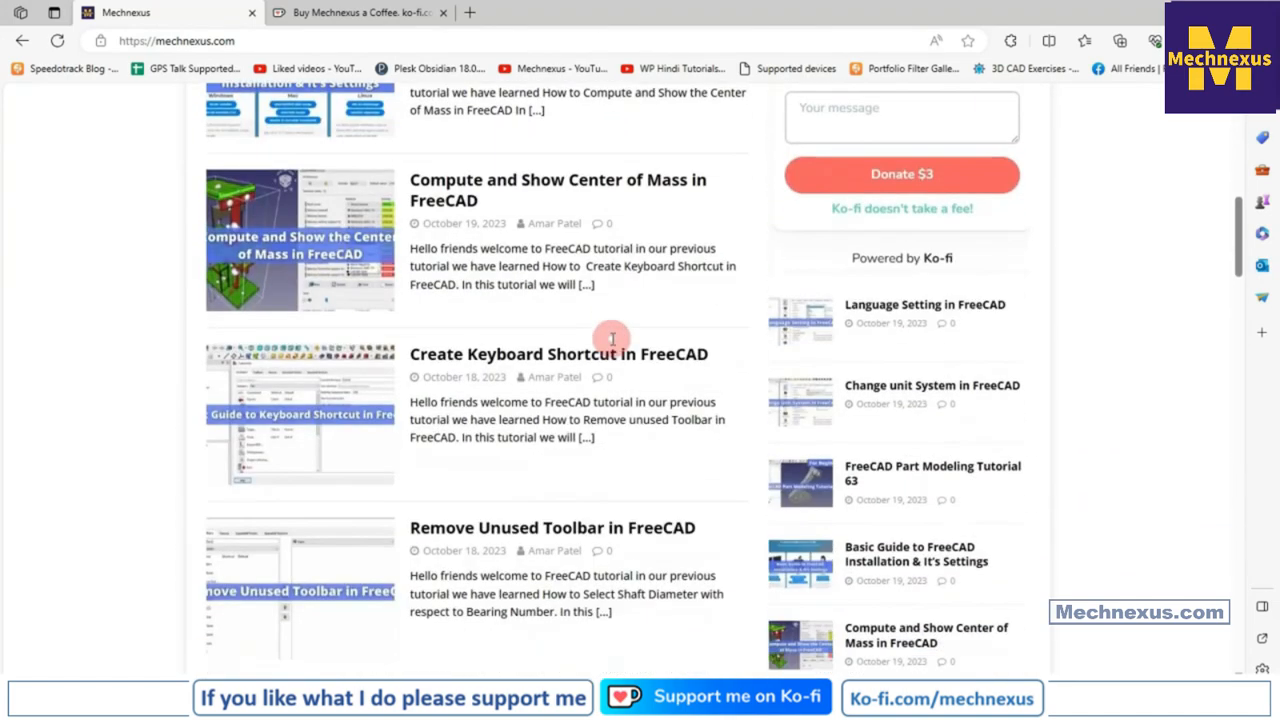
pyautogui.scroll(5, 612, 340)
pyautogui.scroll(5, 612, 340)
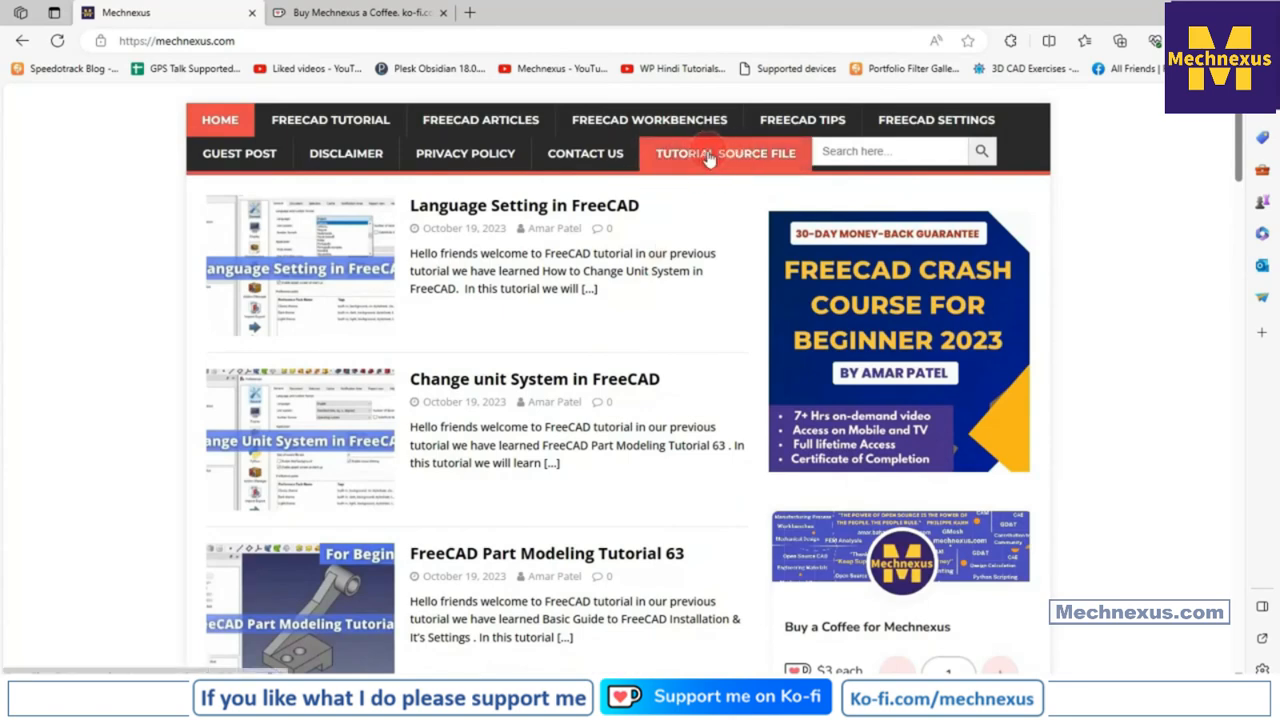
pyautogui.click(364, 15)
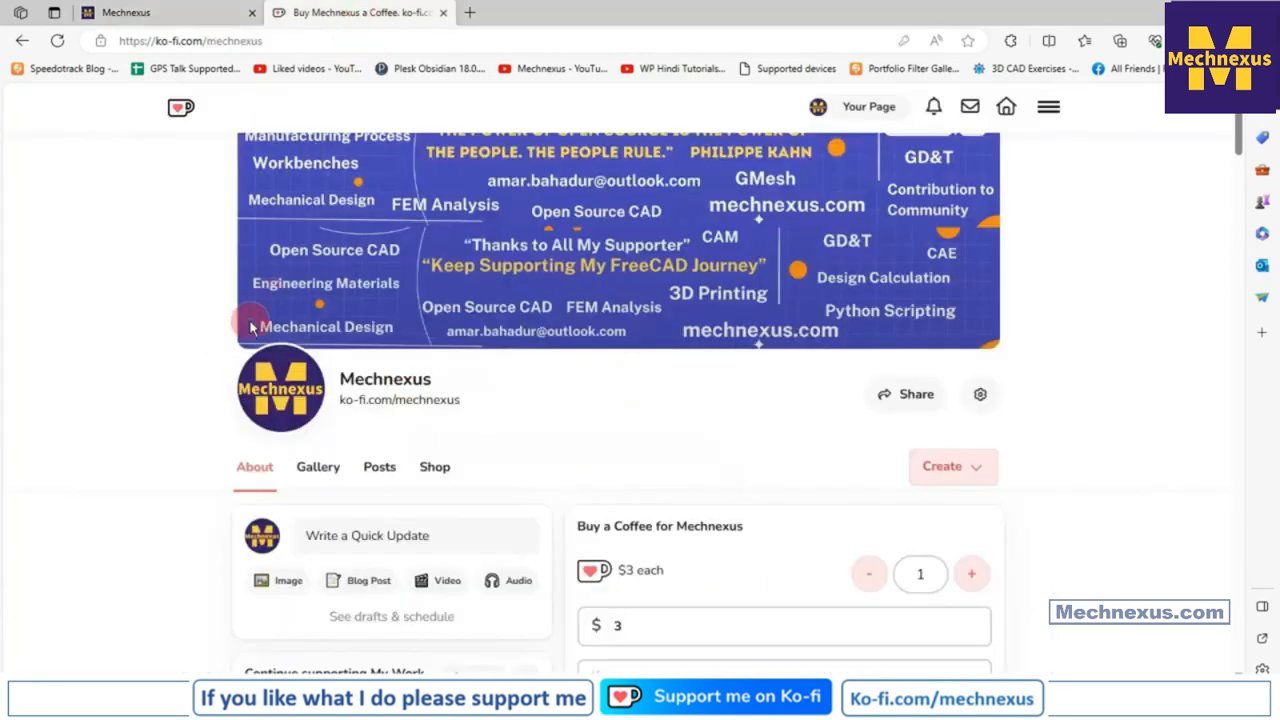
pyautogui.scroll(1, 250, 328)
pyautogui.scroll(-1, 250, 328)
pyautogui.scroll(-1, 480, 337)
pyautogui.scroll(-2, 491, 334)
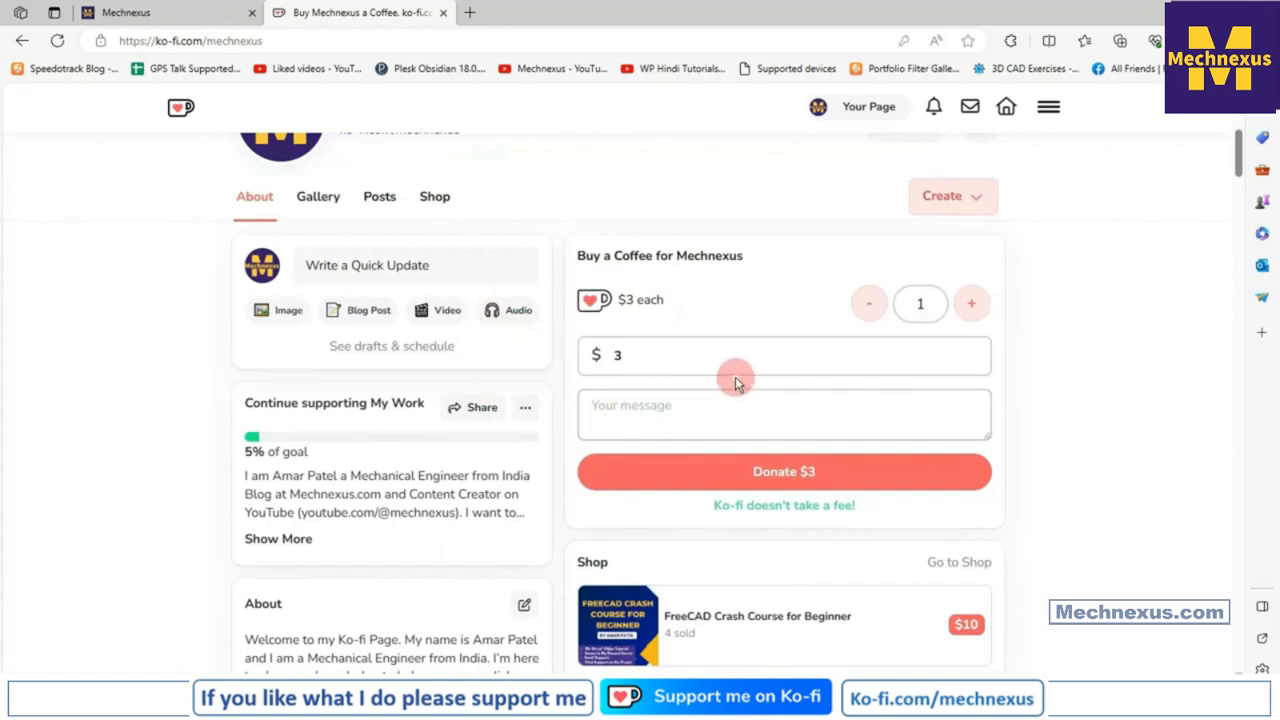
pyautogui.scroll(1, 735, 377)
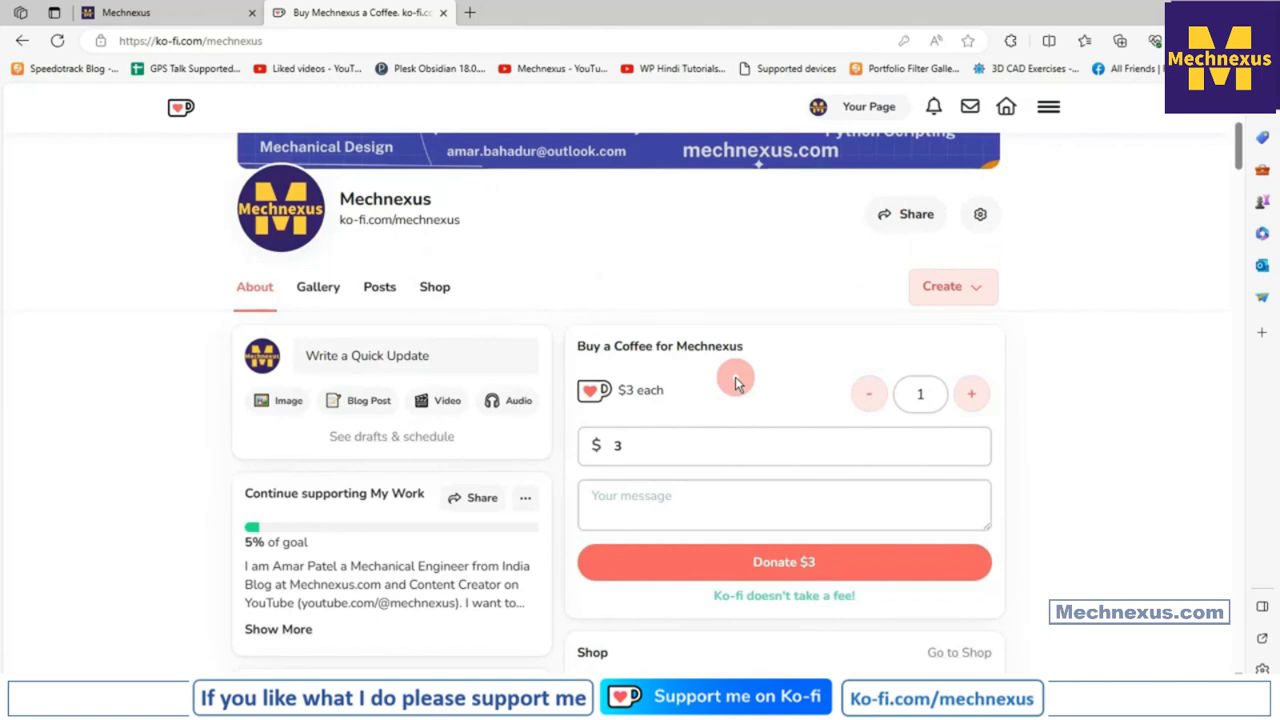
pyautogui.scroll(2, 735, 380)
pyautogui.scroll(1, 735, 375)
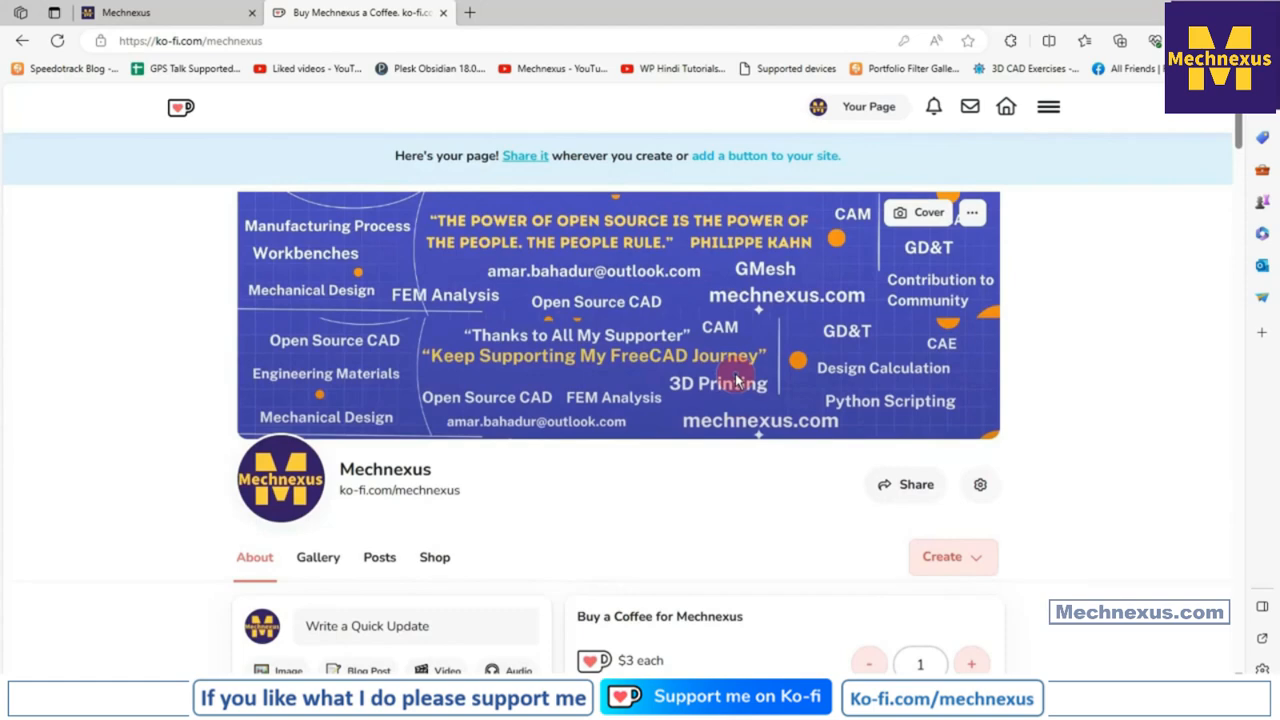
pyautogui.scroll(-1, 735, 380)
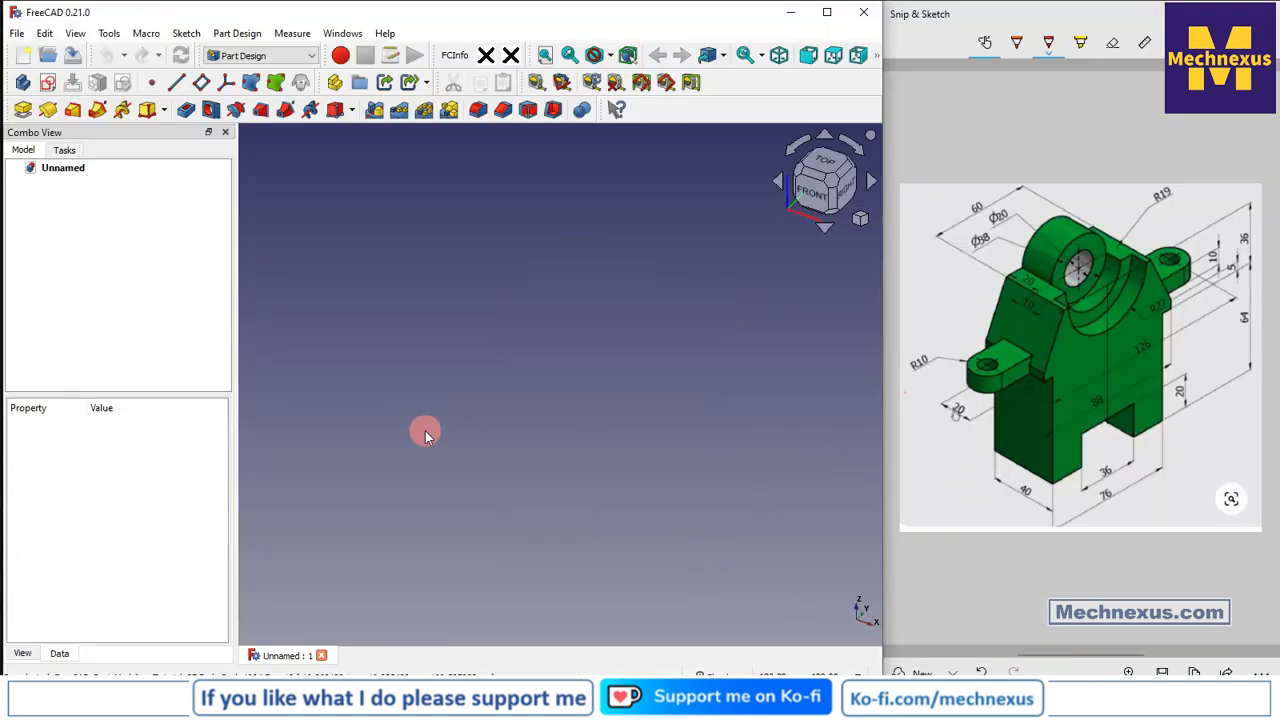
# In FreeCAD, create a new body, show its origin planes and start a sketch on the YZ plane.
pyautogui.click(23, 84)
pyautogui.click(76, 202)
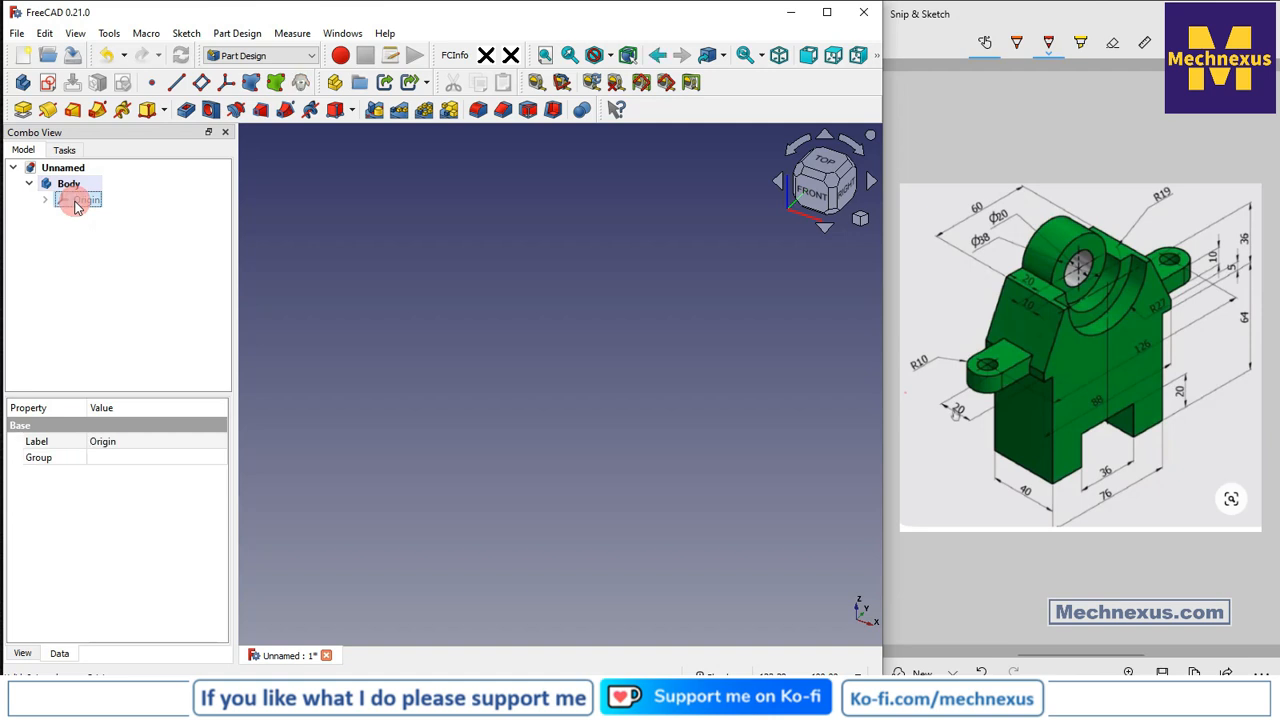
pyautogui.press('space')
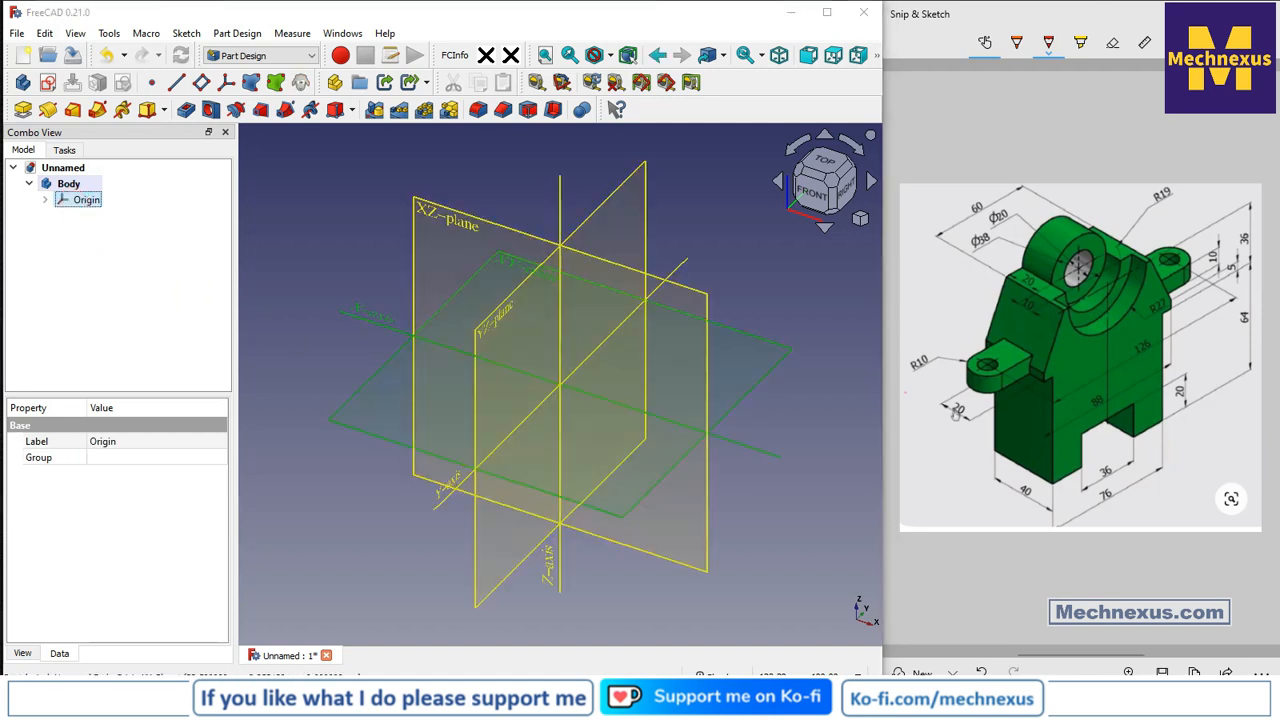
pyautogui.click(603, 225)
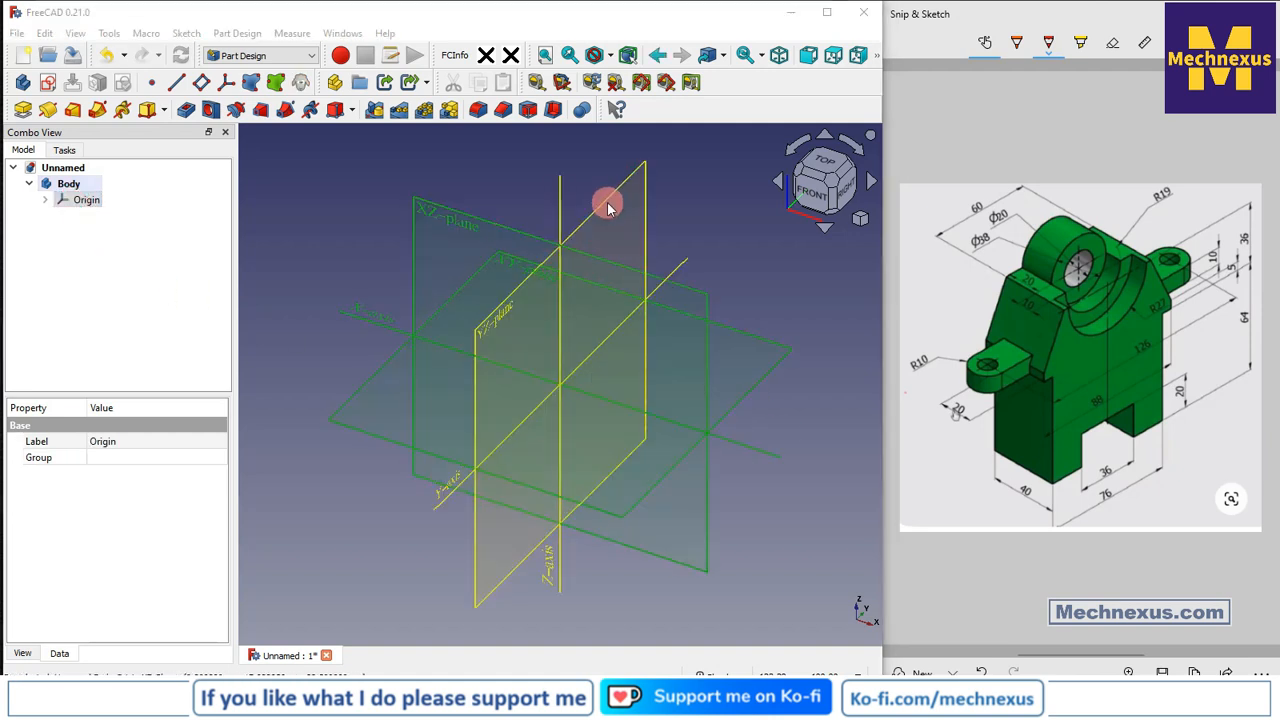
pyautogui.click(608, 206)
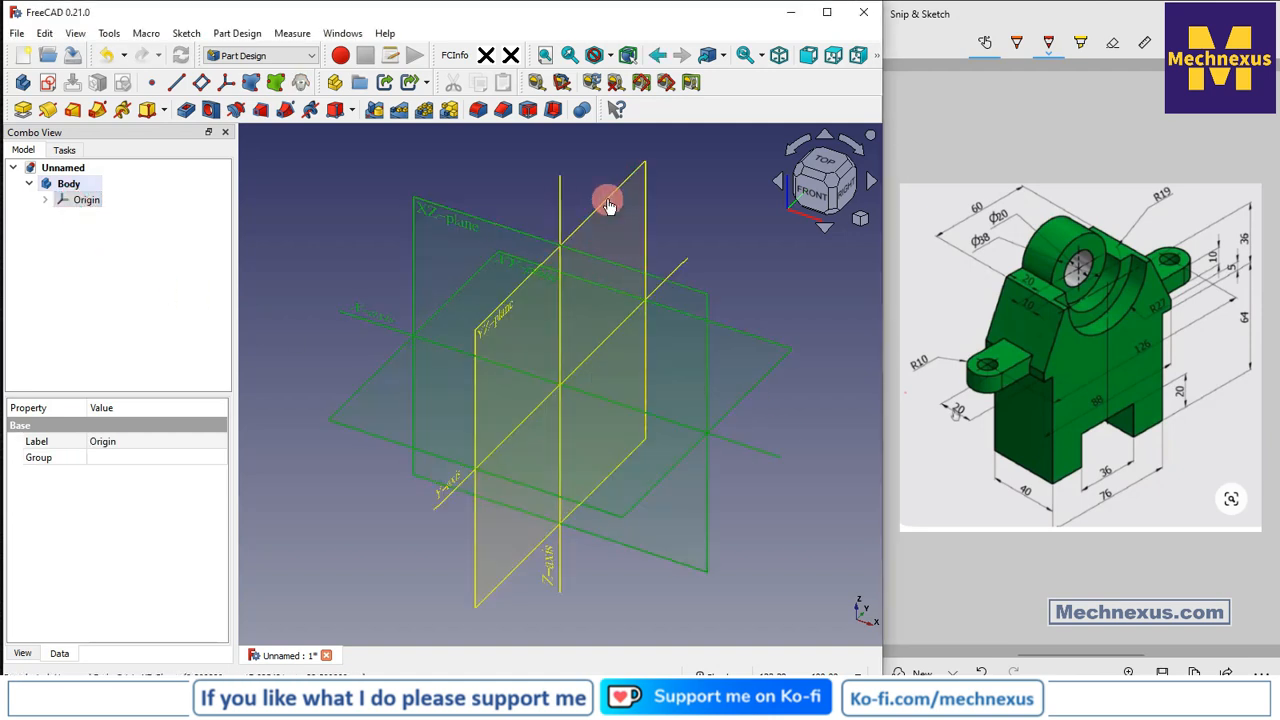
pyautogui.click(470, 601)
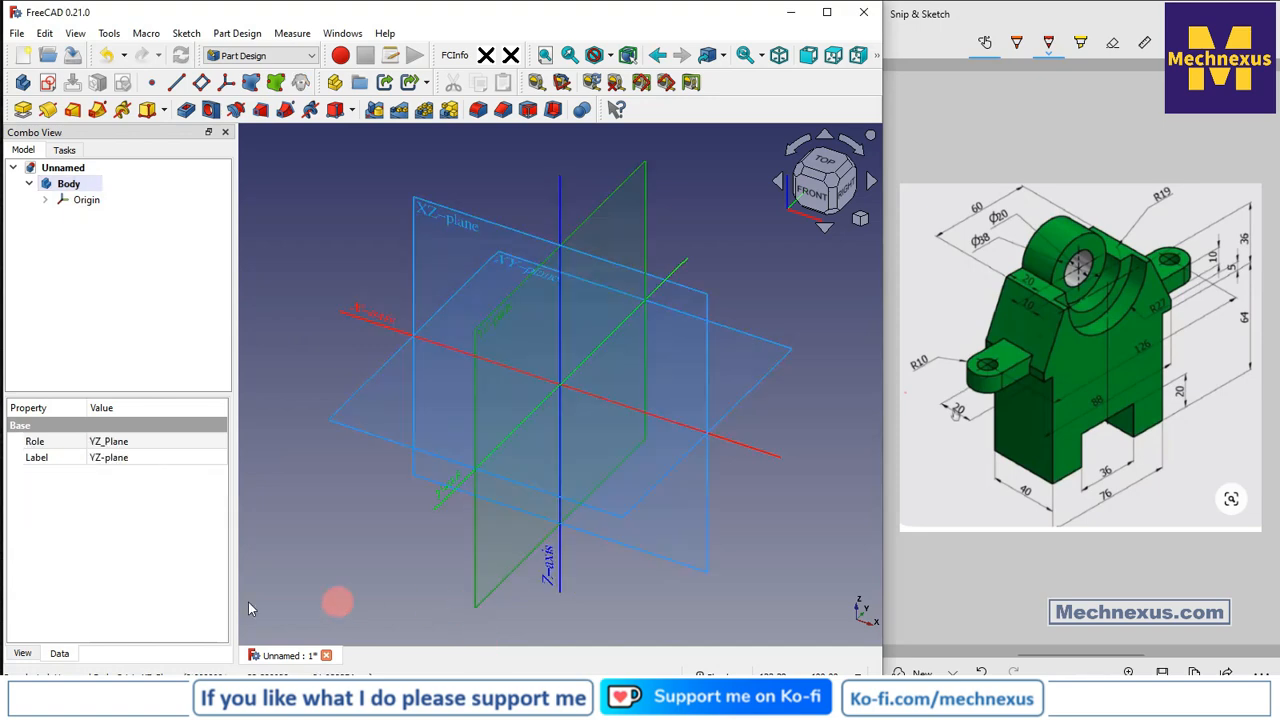
pyautogui.click(55, 86)
# Hide the body's origin planes and axes so only the sketch axes remain in view.
pyautogui.click(25, 178)
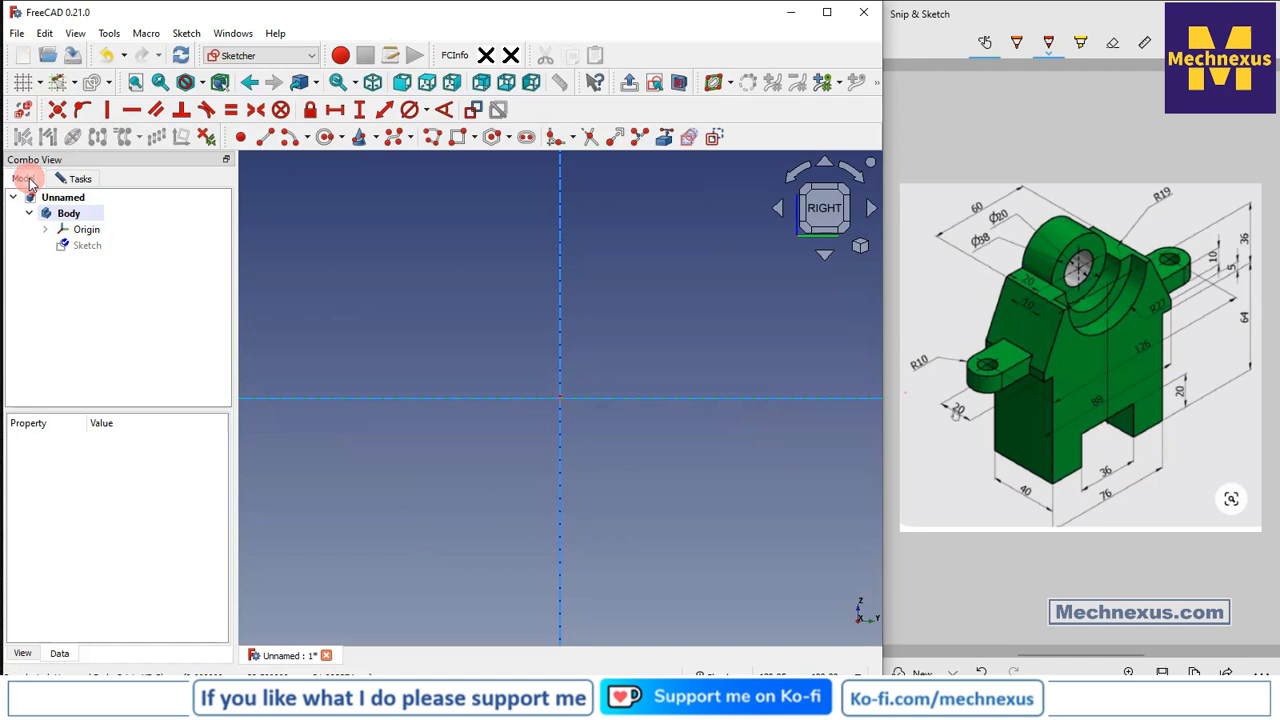
pyautogui.click(82, 231)
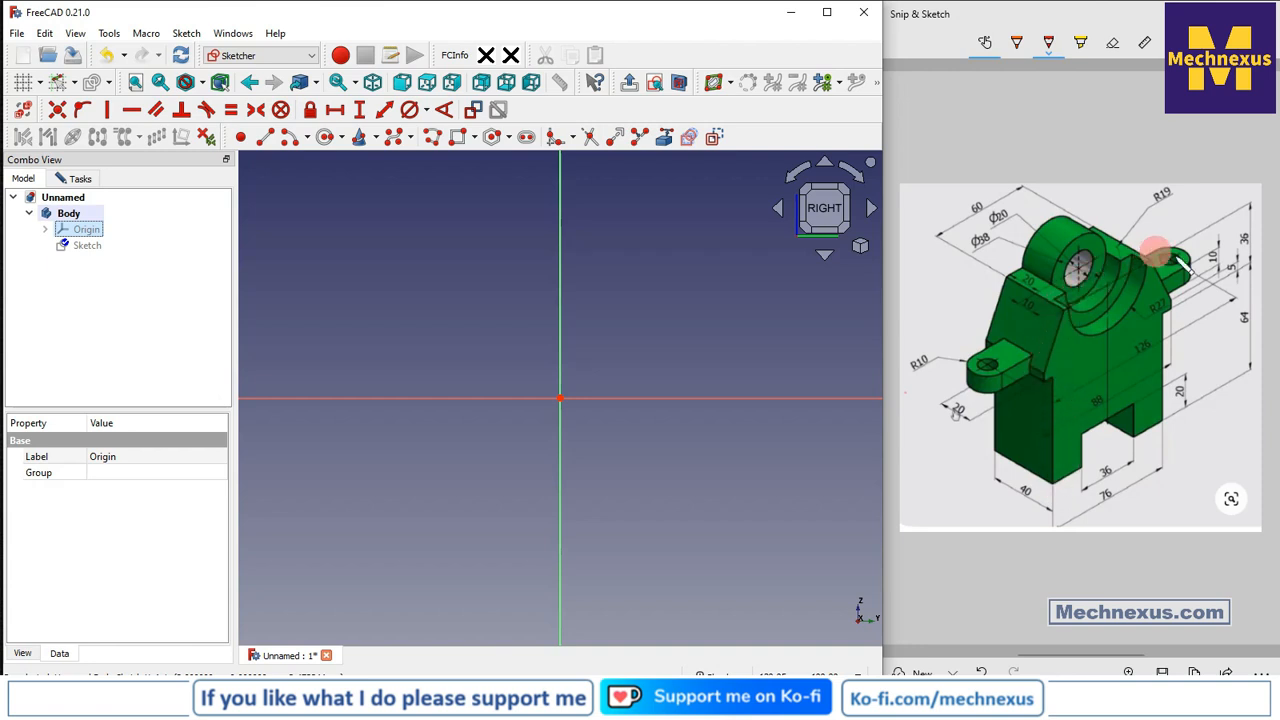
pyautogui.click(606, 478)
# Draw a line along the sketch's horizontal axis as the profile's base, spanning both sides of the origin.
pyautogui.scroll(-2, 644, 519)
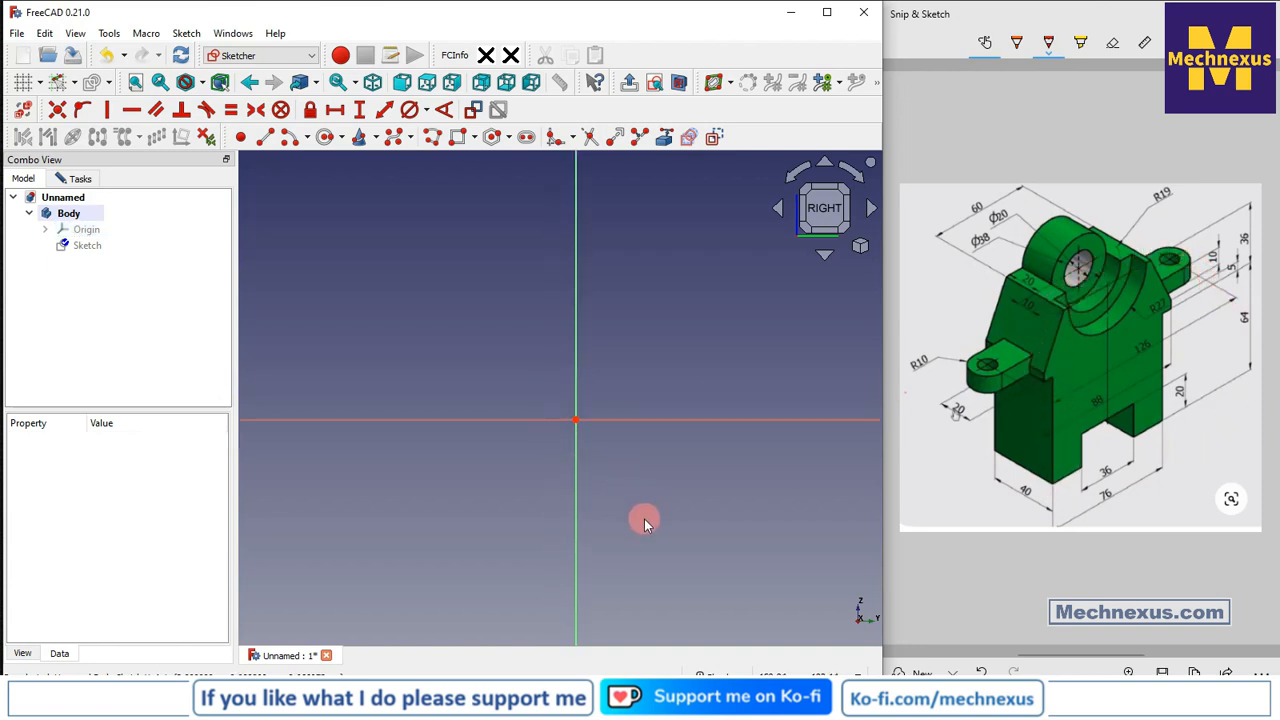
pyautogui.click(267, 140)
pyautogui.click(373, 437)
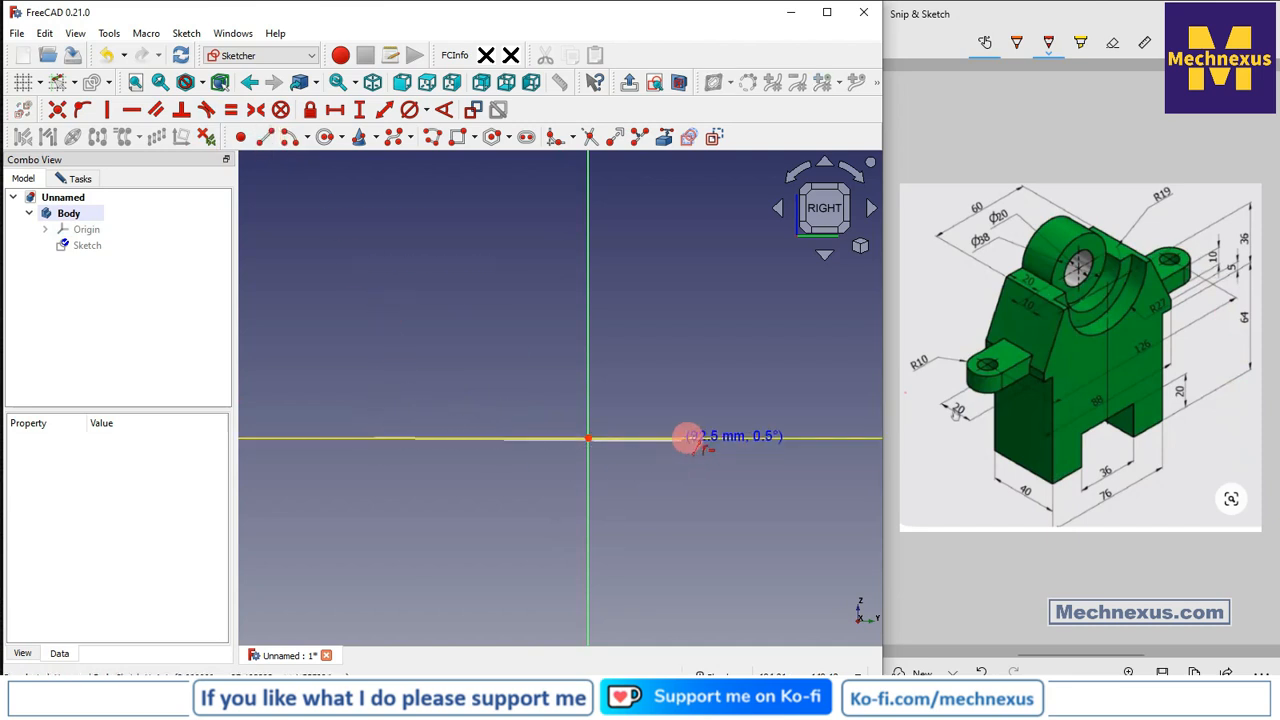
pyautogui.click(752, 437)
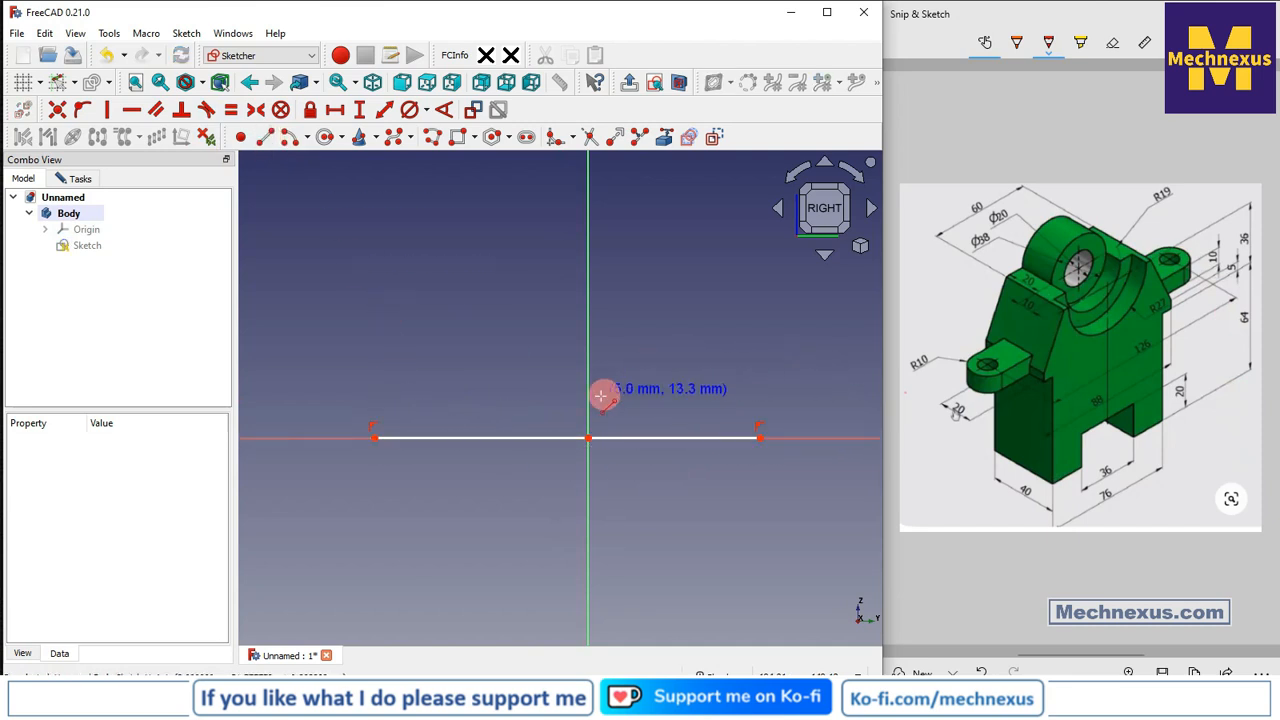
# Draw the profile's left side as a polyline from the base's left end: vertical leg, outward step, short vertical edge and inward-slanting shoulder.
pyautogui.scroll(-3, 640, 330)
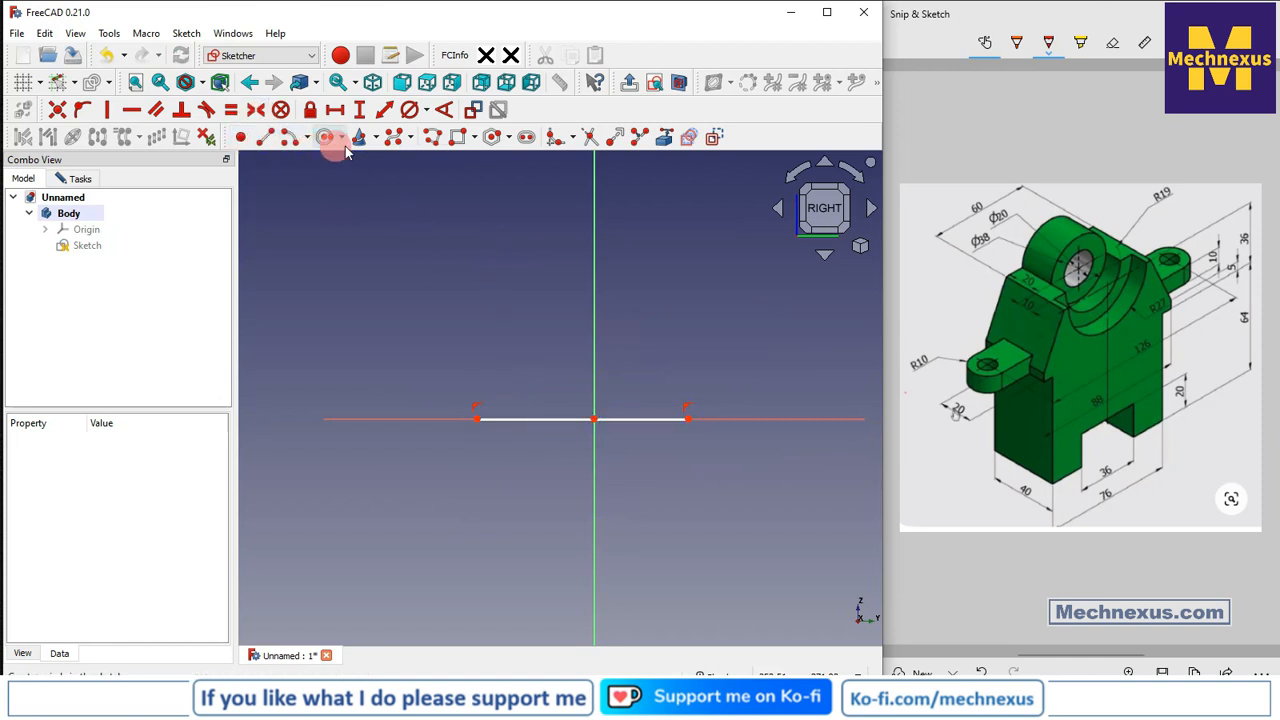
pyautogui.click(476, 418)
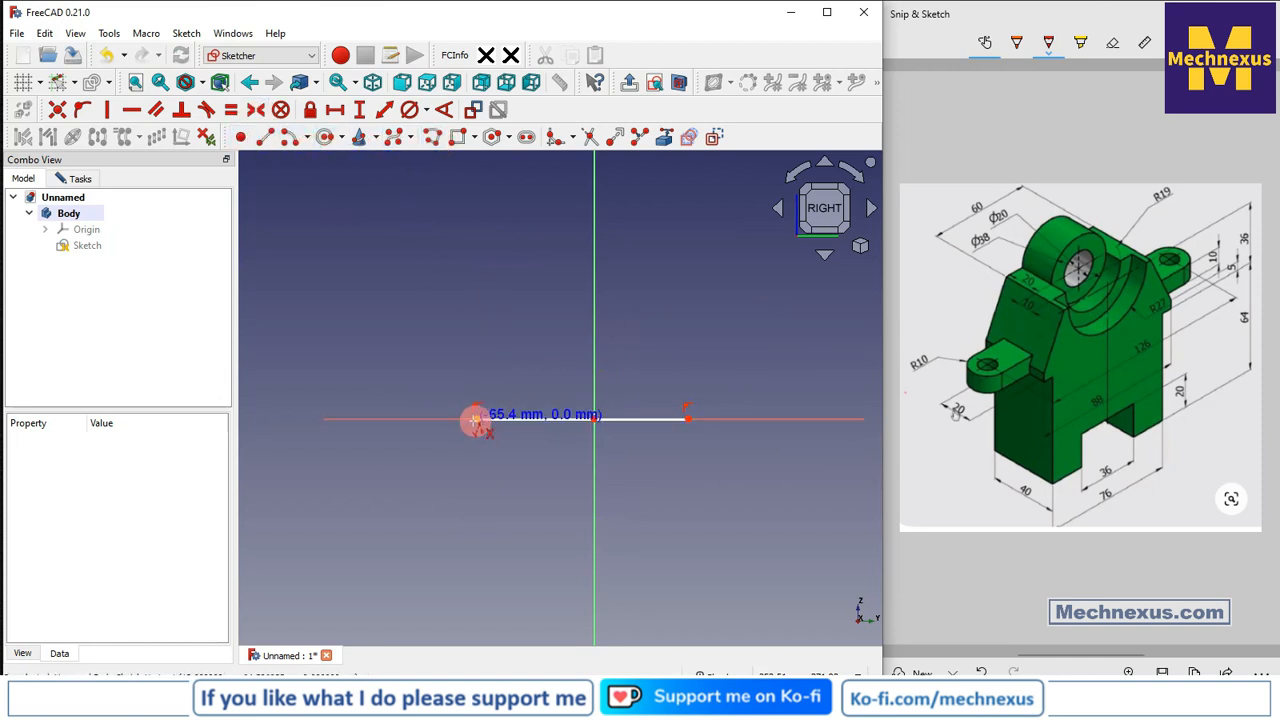
pyautogui.click(477, 239)
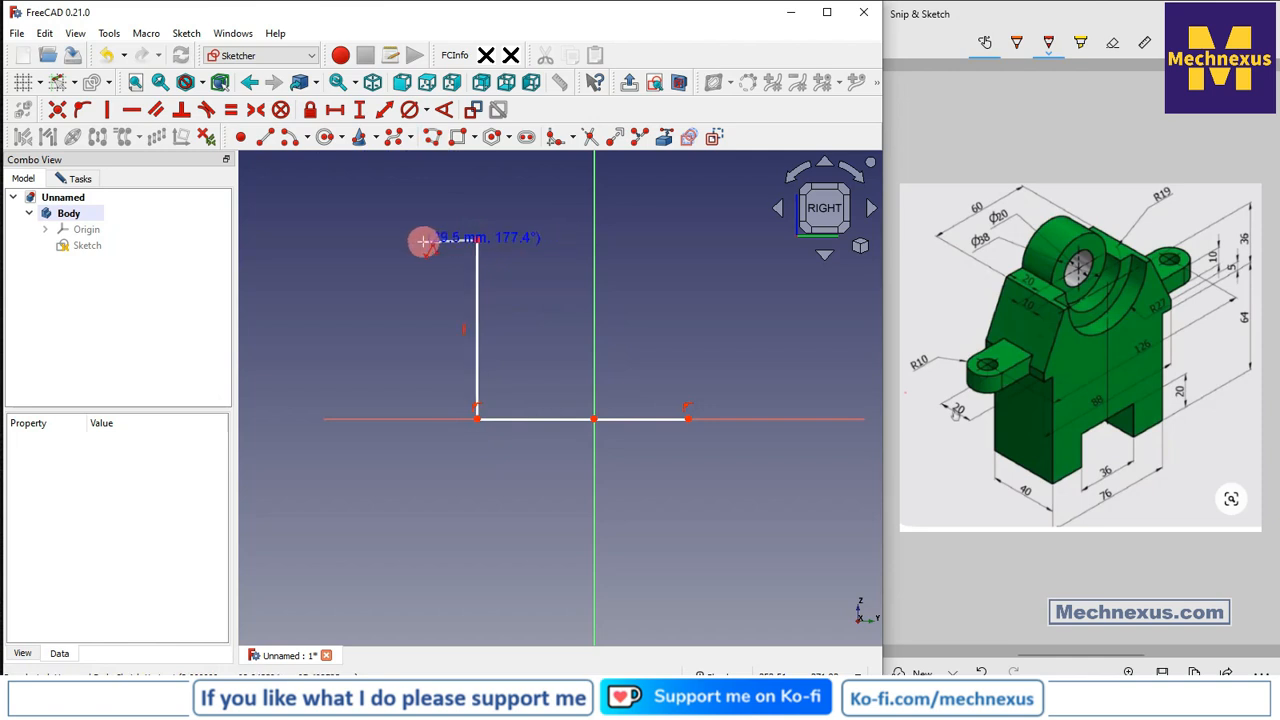
pyautogui.click(424, 241)
pyautogui.click(422, 217)
pyautogui.scroll(-3, 419, 289)
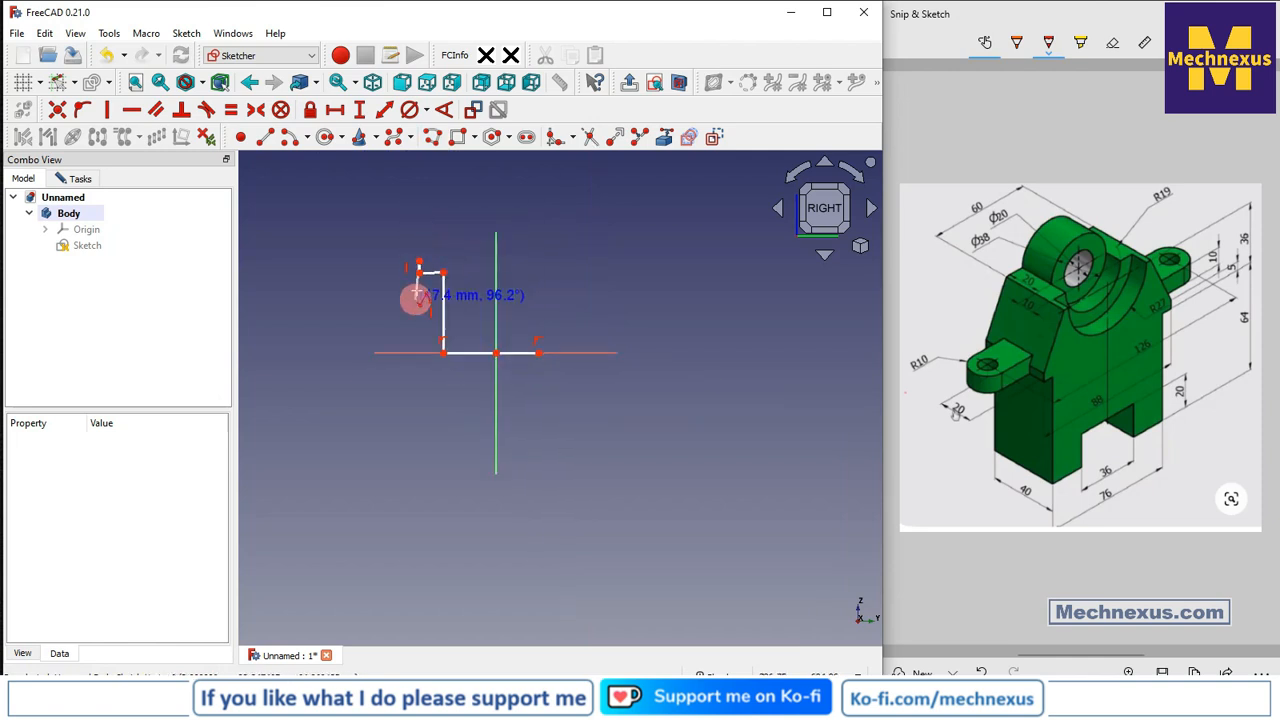
pyautogui.click(465, 192)
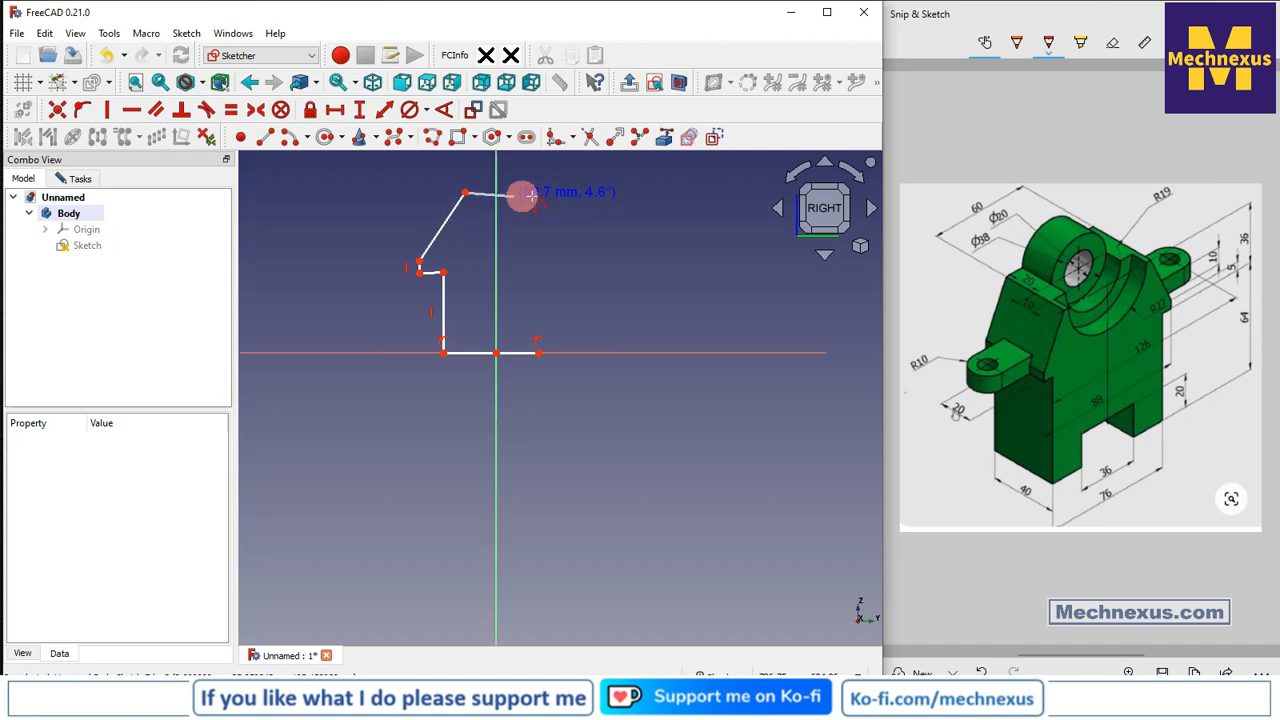
# Continue the polyline with a horizontal top edge, right slanted shoulder, short vertical edge and inward step, closing it at the base's right end.
pyautogui.click(586, 191)
pyautogui.click(629, 241)
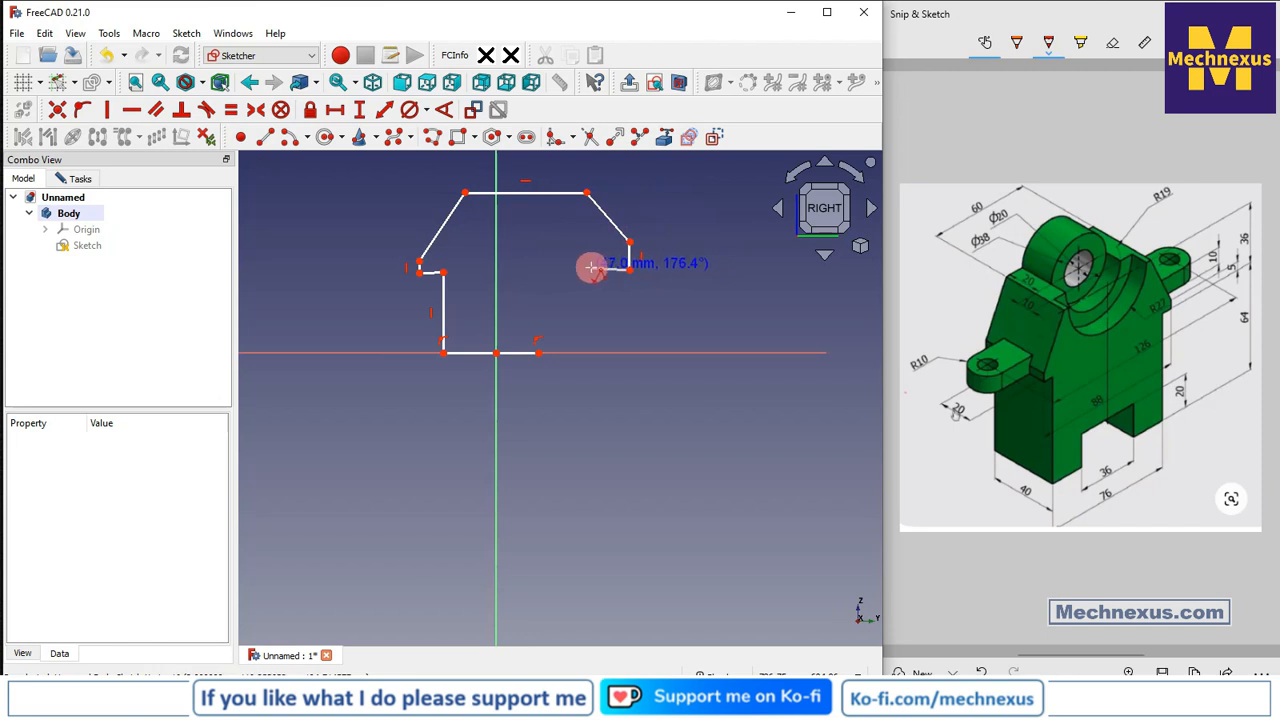
pyautogui.click(592, 267)
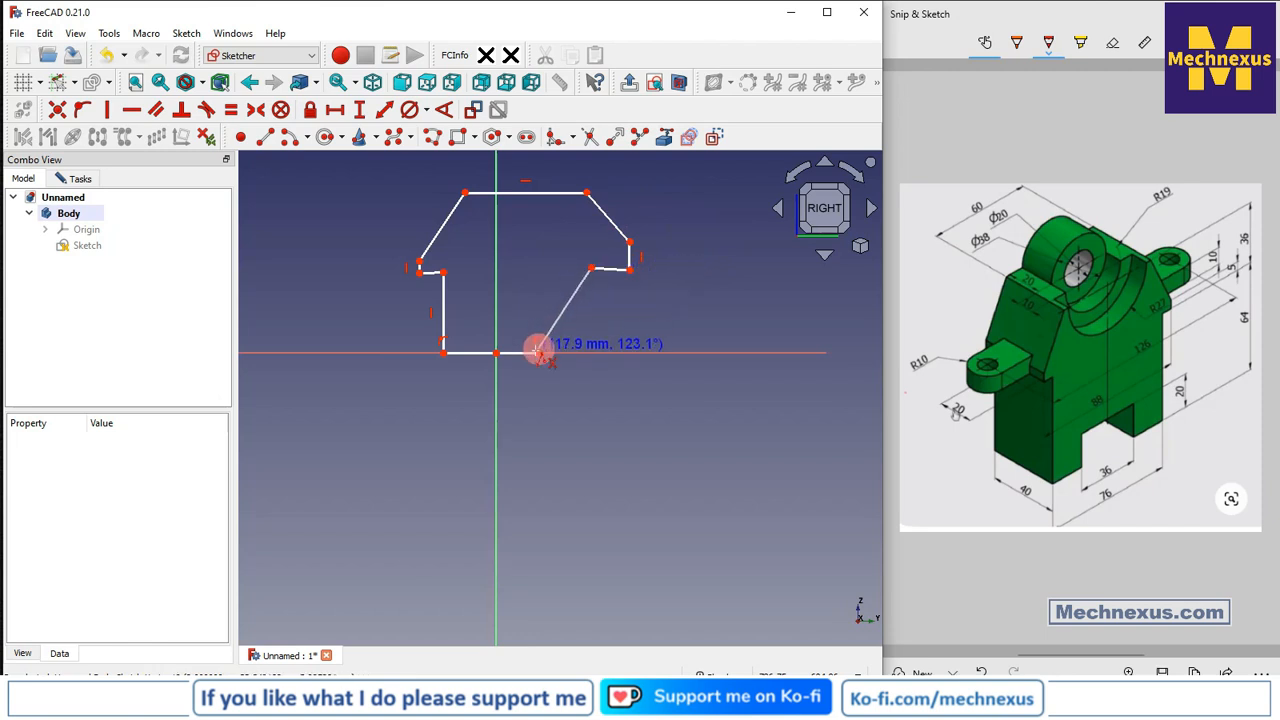
pyautogui.click(538, 352)
pyautogui.scroll(3, 505, 281)
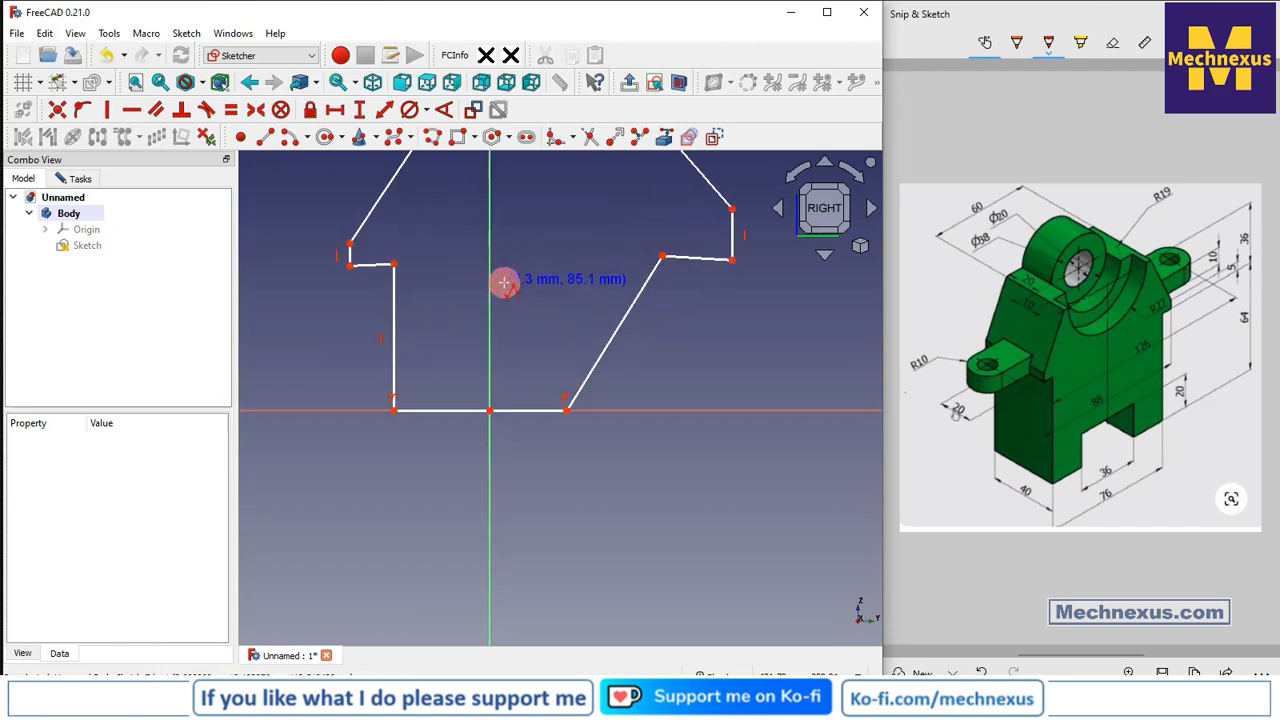
pyautogui.scroll(-1, 593, 450)
pyautogui.press('Escape')
# Constrain the profile's right leg to be vertical and the left and right step edges to be horizontal.
pyautogui.click(605, 366)
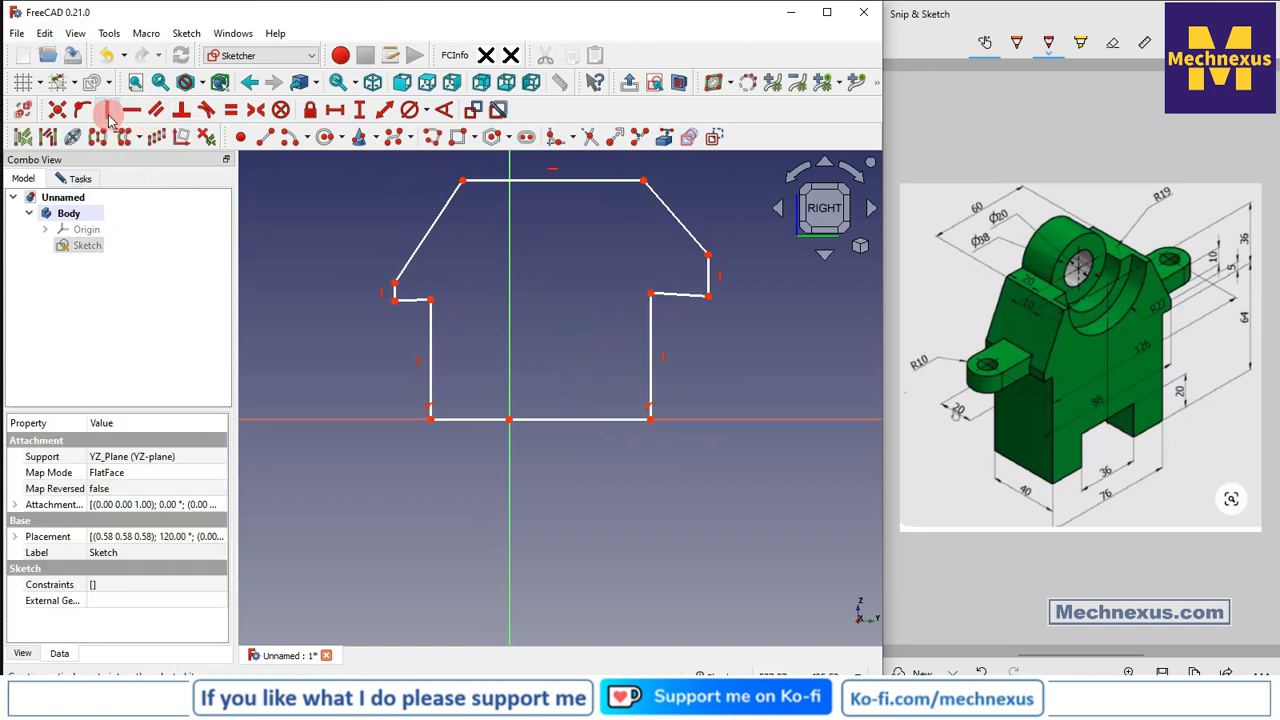
pyautogui.scroll(2, 428, 314)
pyautogui.click(394, 294)
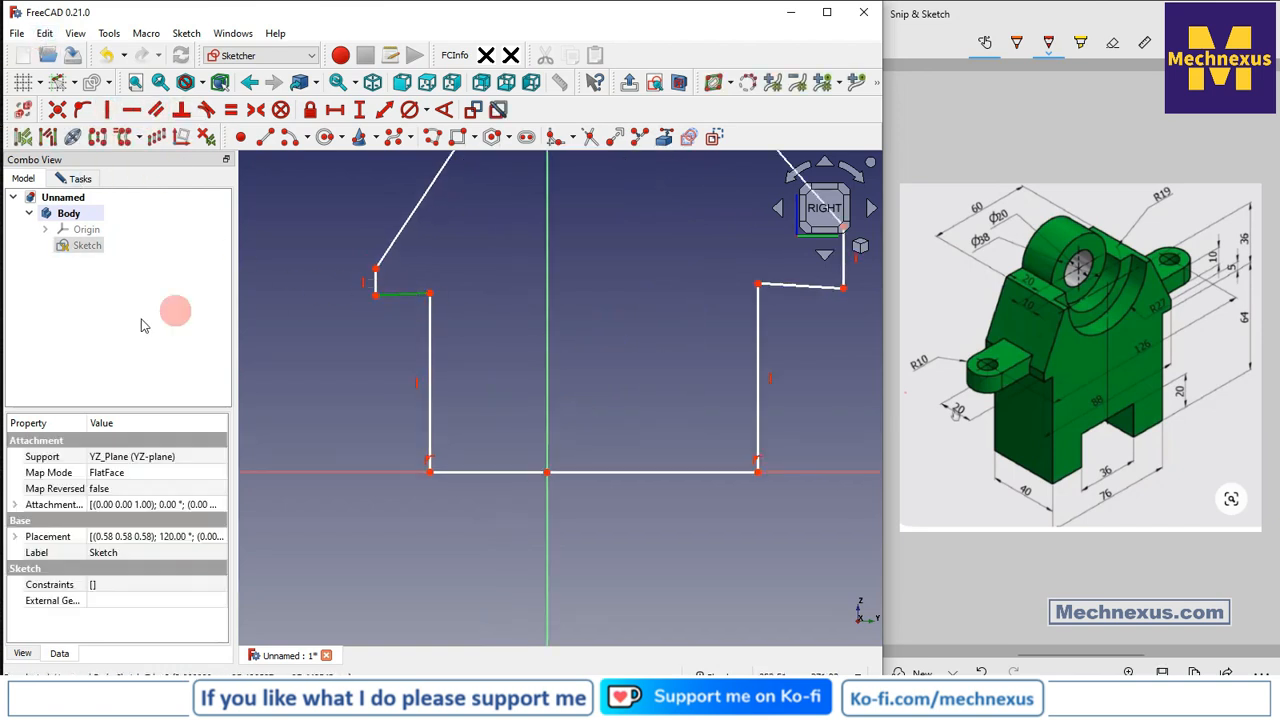
pyautogui.click(131, 110)
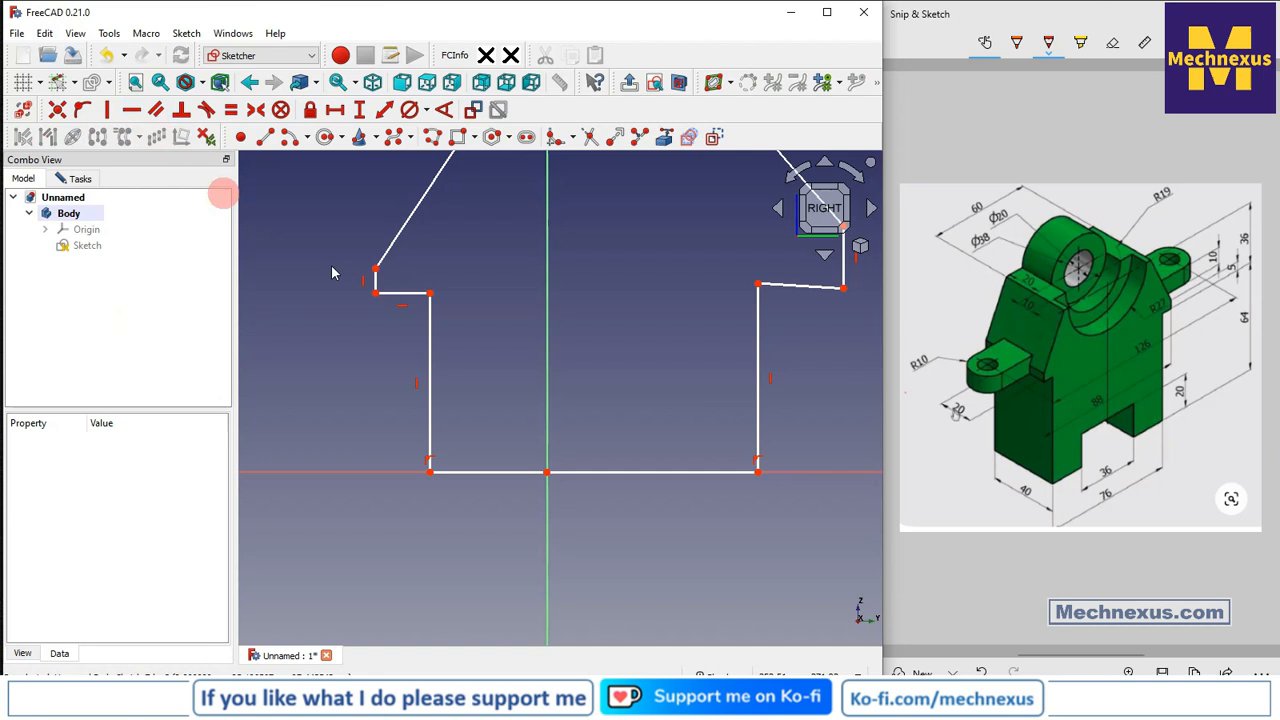
pyautogui.click(826, 291)
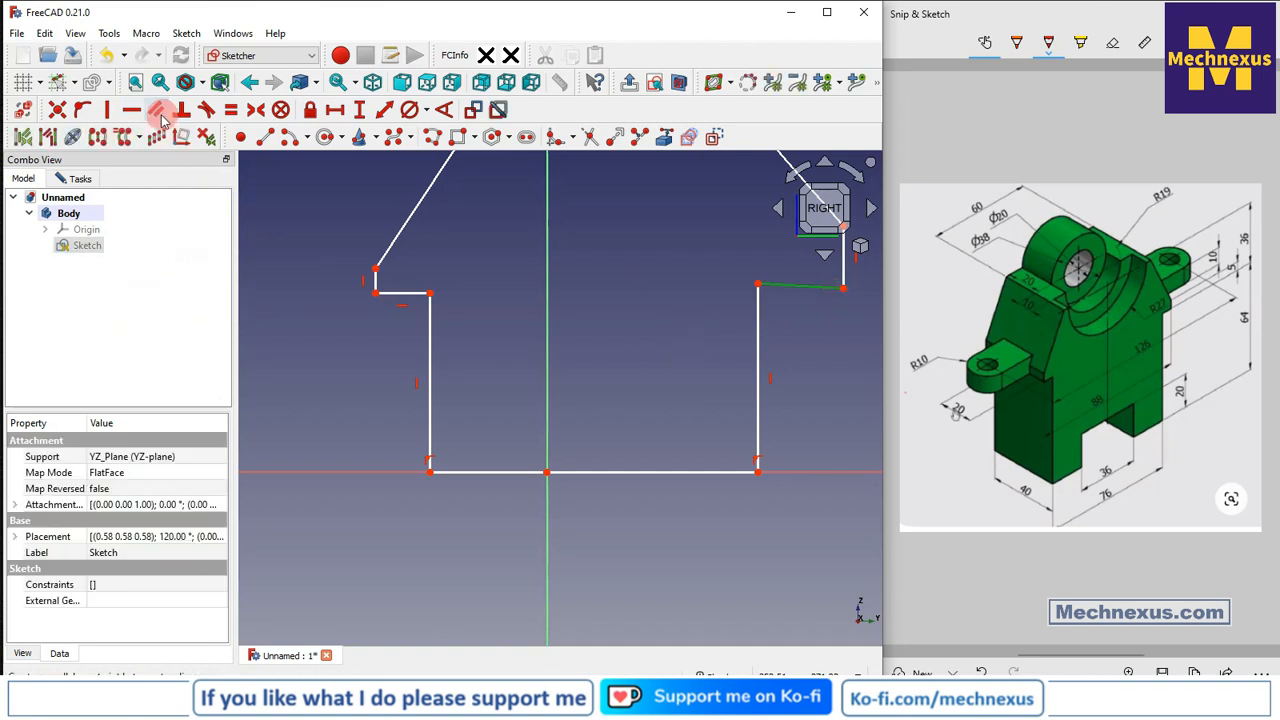
pyautogui.click(131, 110)
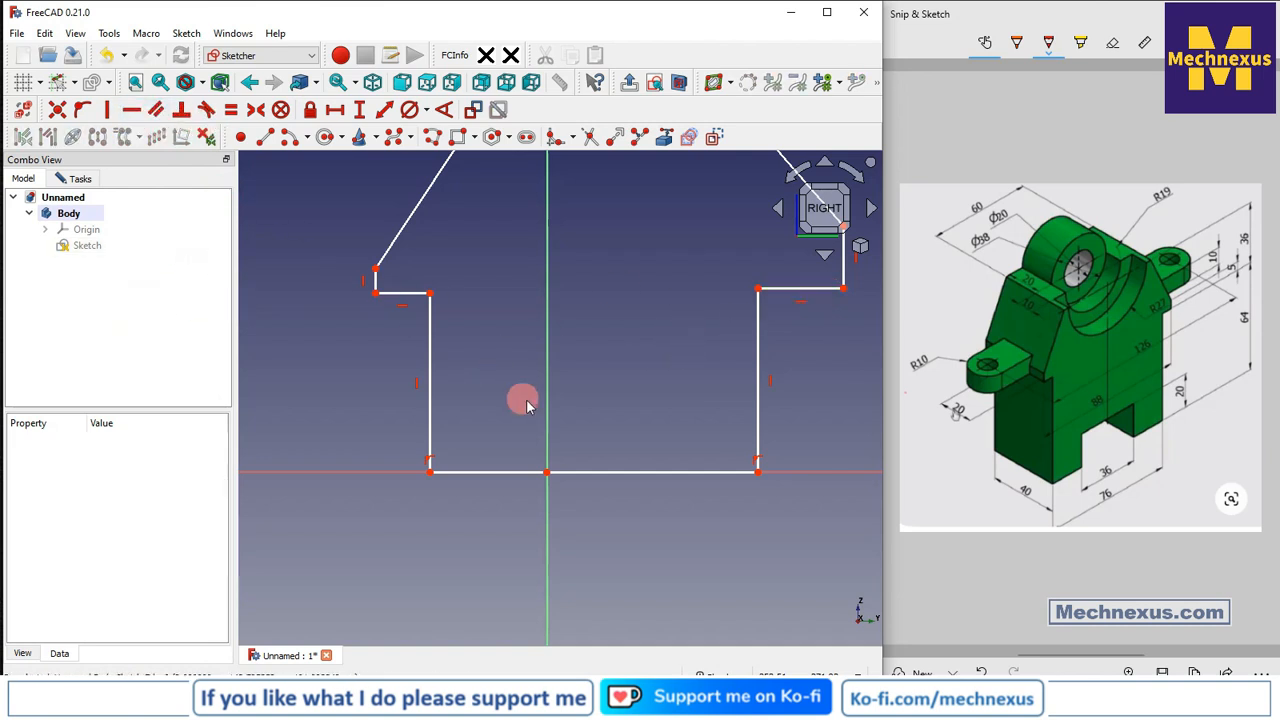
# Constrain the two ends of the profile's base line symmetric about the sketch's vertical axis.
pyautogui.scroll(-3, 527, 403)
pyautogui.scroll(1, 543, 317)
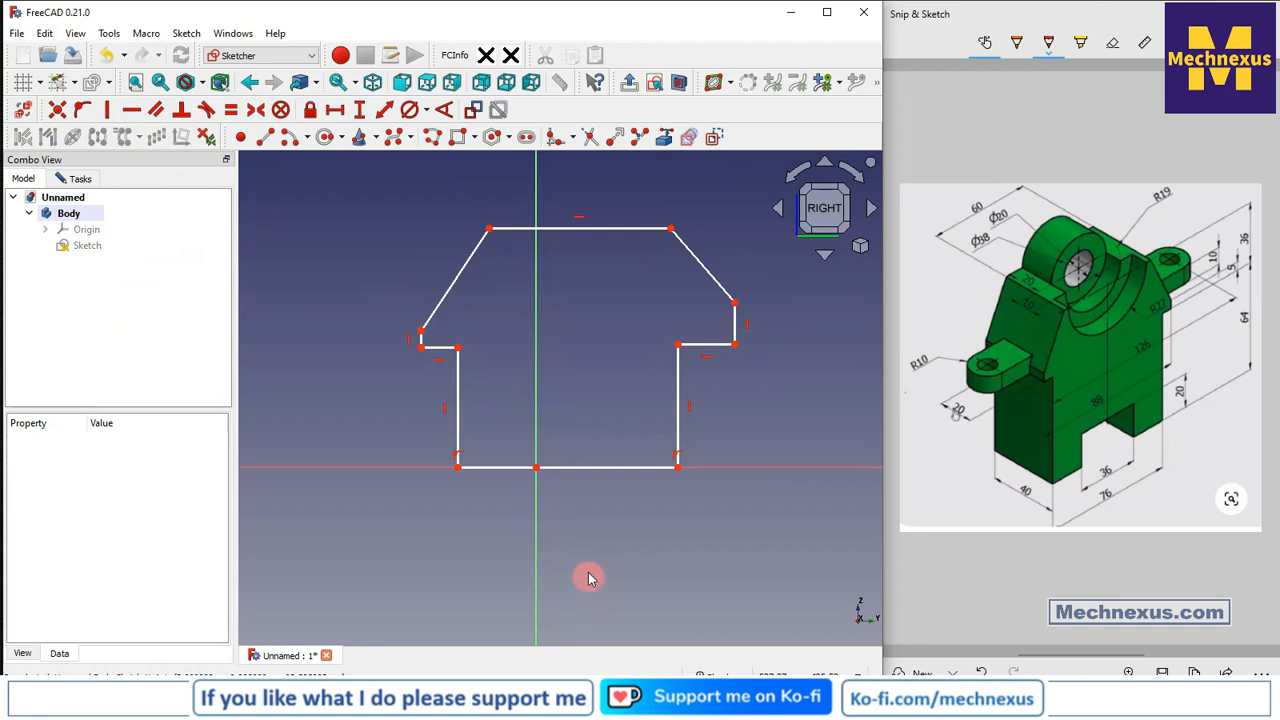
pyautogui.scroll(1, 552, 500)
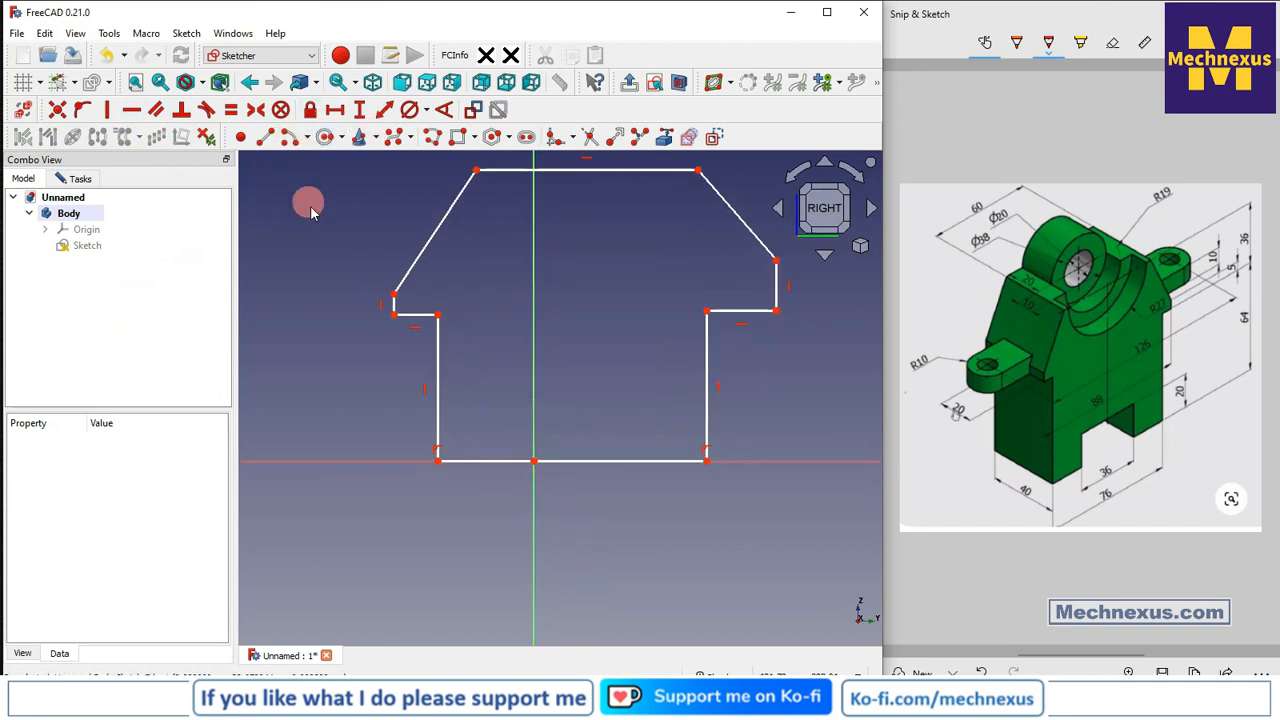
pyautogui.click(257, 113)
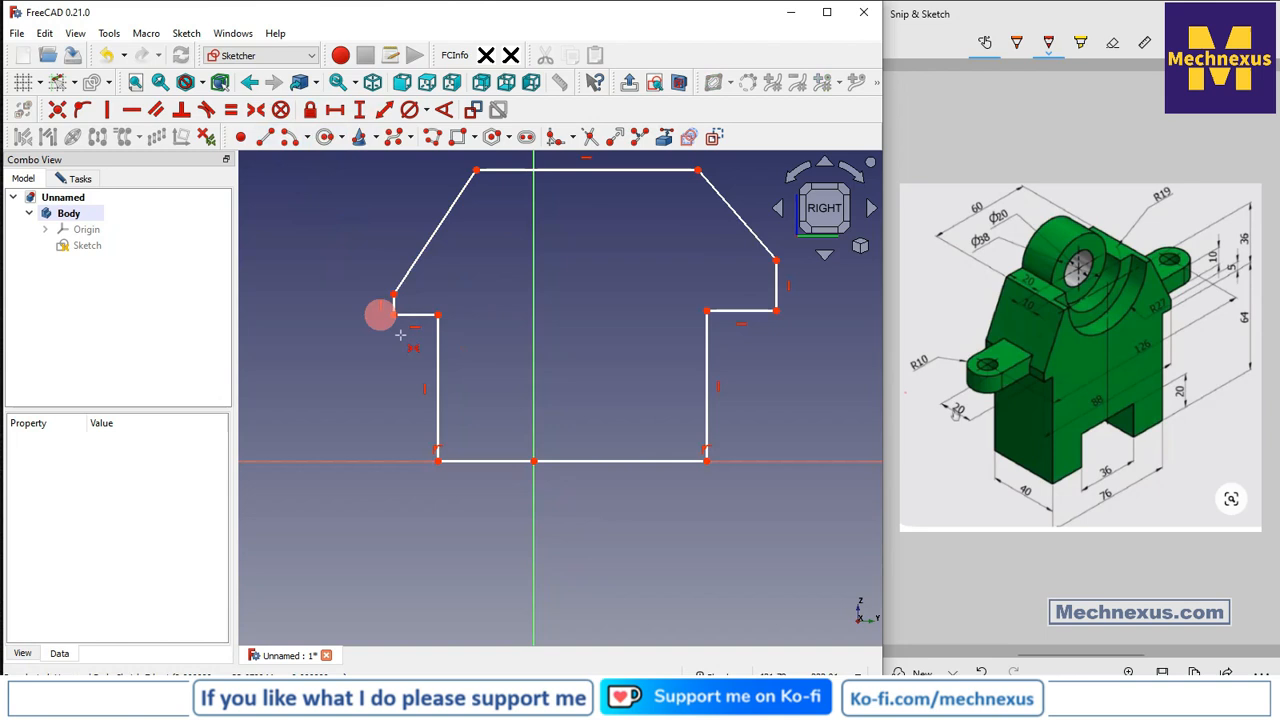
pyautogui.click(437, 460)
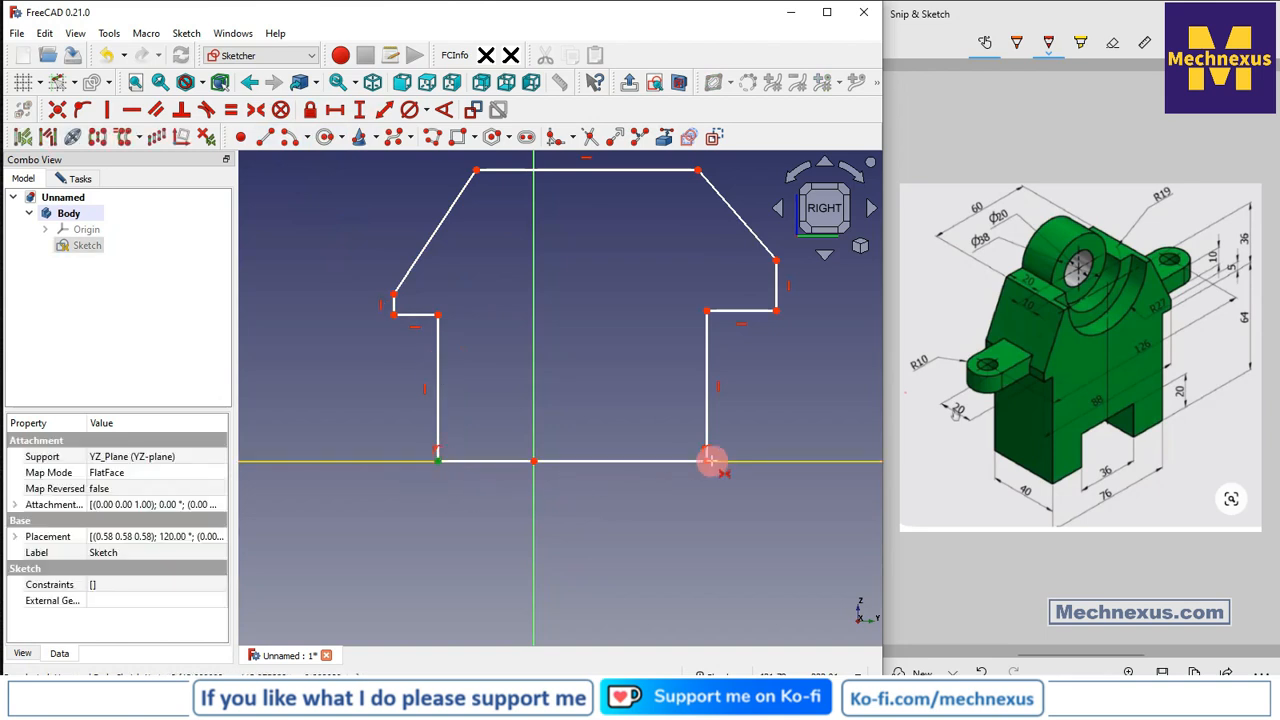
pyautogui.click(706, 460)
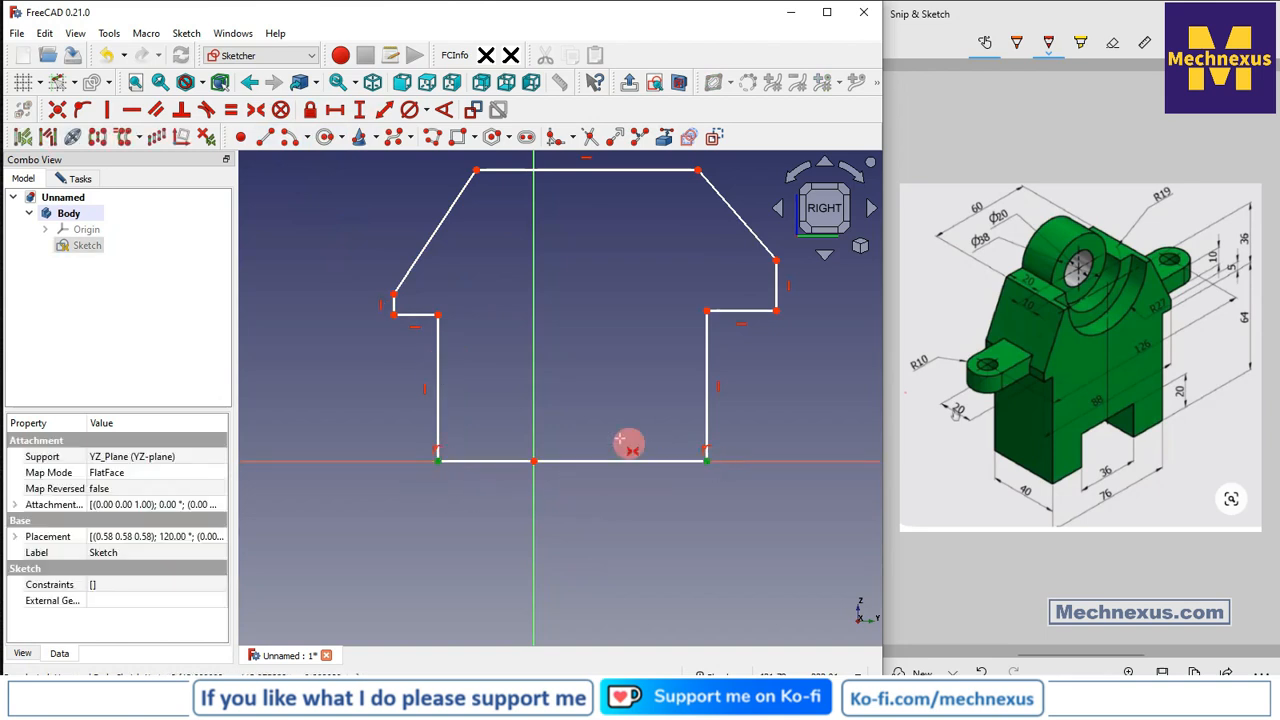
pyautogui.click(535, 422)
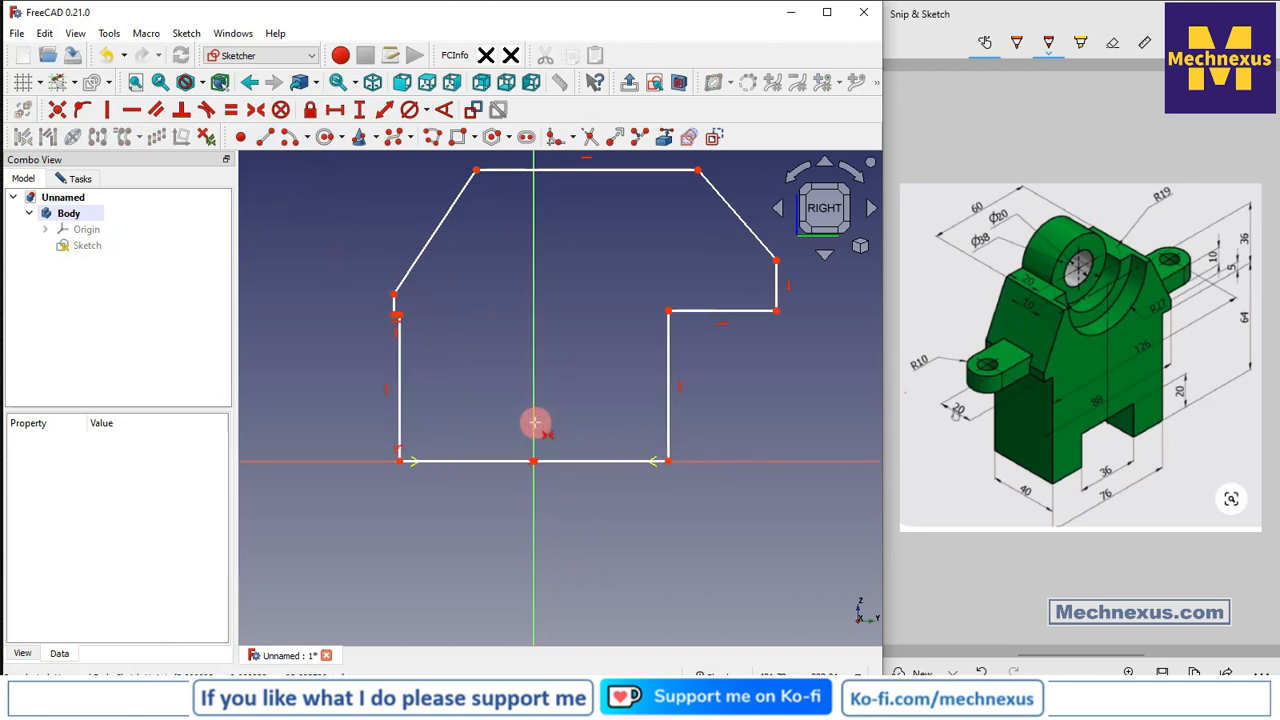
# Dimension the base line's horizontal length as 76 mm and place the dimension below the profile.
pyautogui.click(335, 110)
pyautogui.click(450, 460)
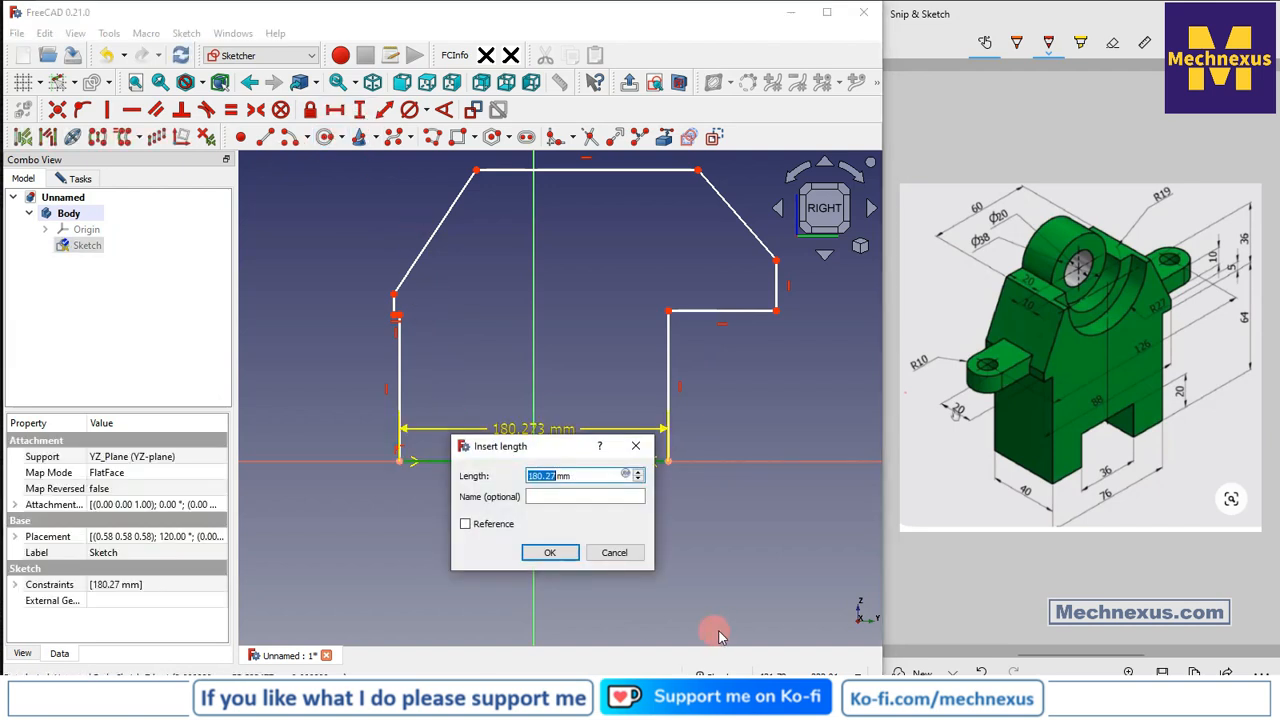
pyautogui.write('76')
pyautogui.press('Return')
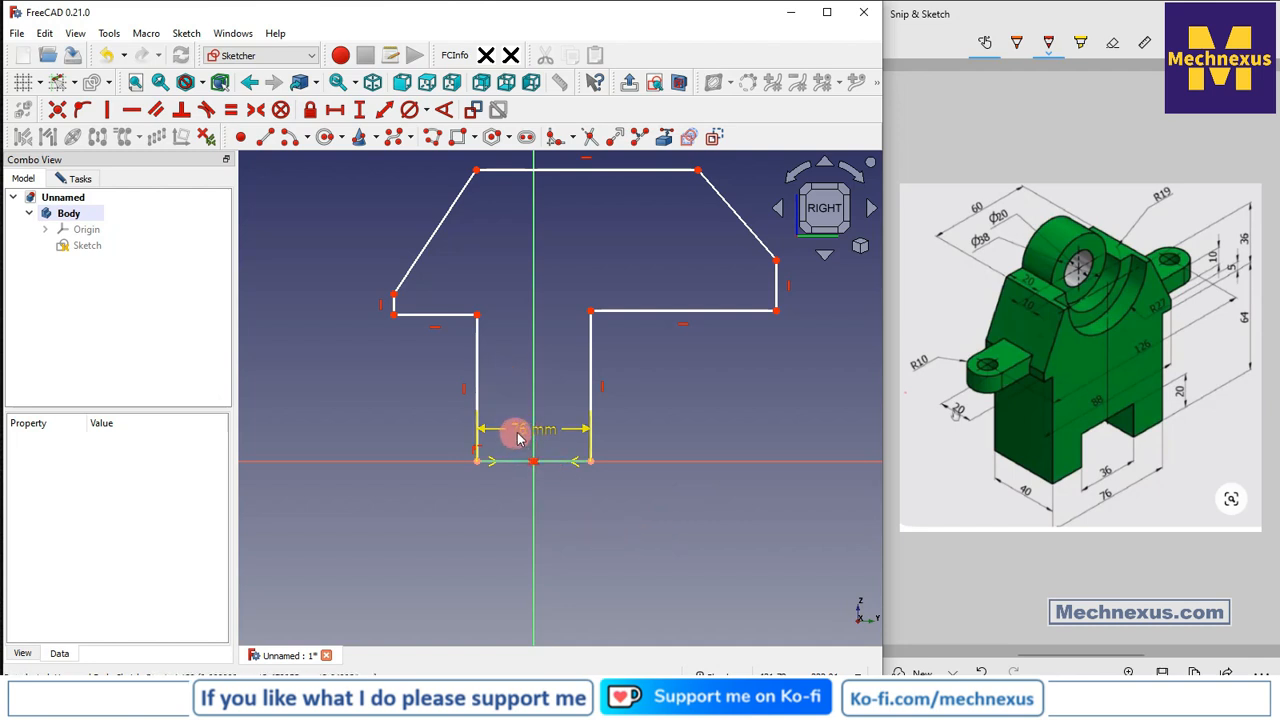
pyautogui.moveTo(526, 435); pyautogui.dragTo(532, 567)
pyautogui.scroll(2, 453, 360)
pyautogui.scroll(-2, 462, 430)
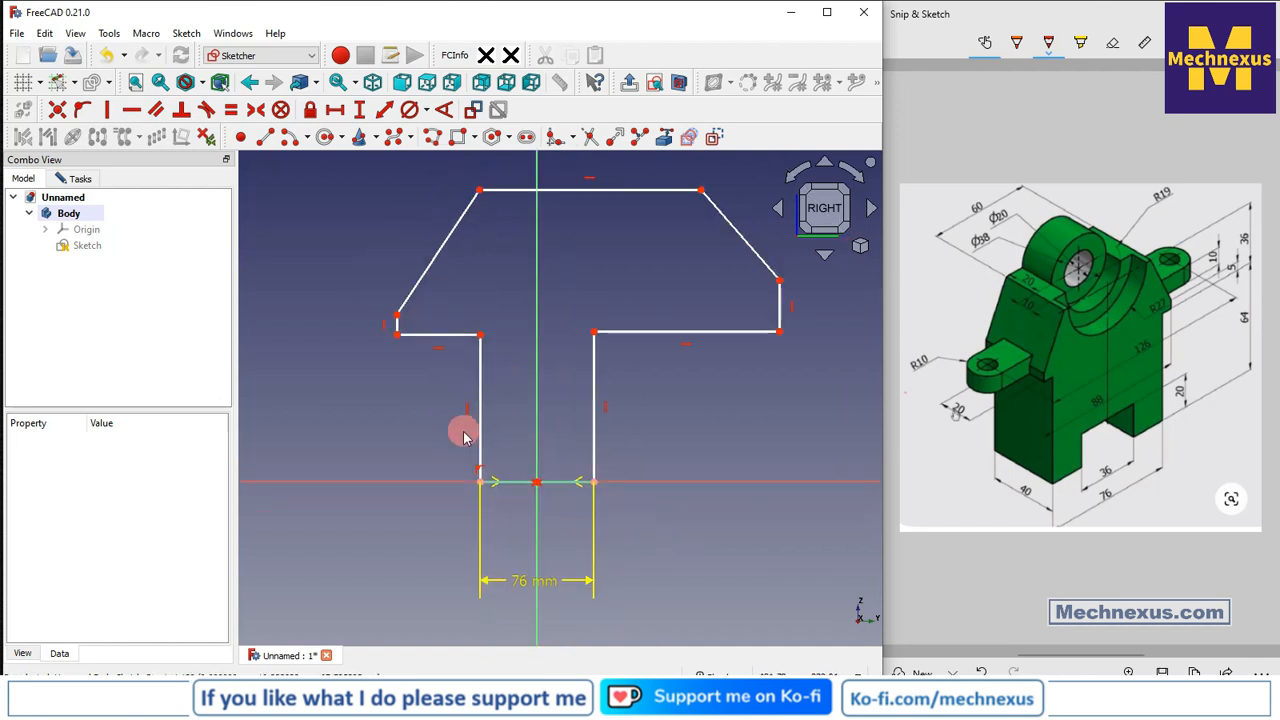
# Constrain the outer lower corners of the left and right steps symmetric about the vertical axis.
pyautogui.scroll(2, 714, 352)
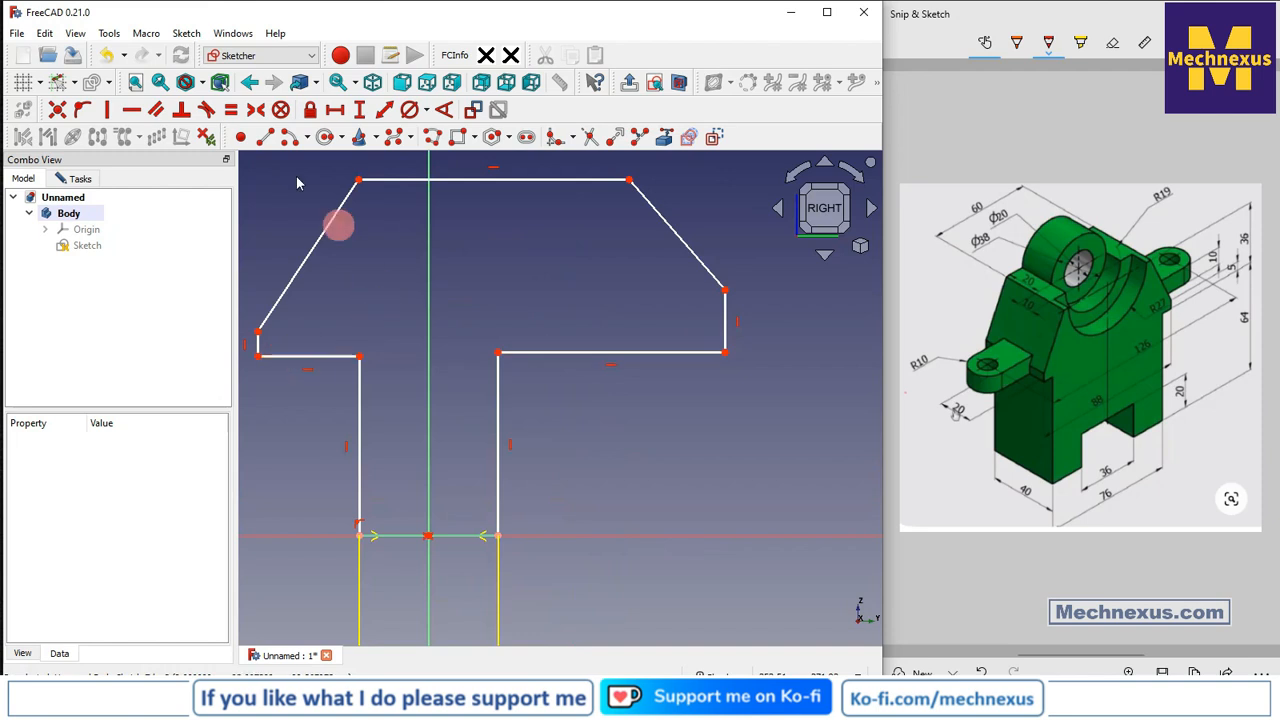
pyautogui.click(360, 112)
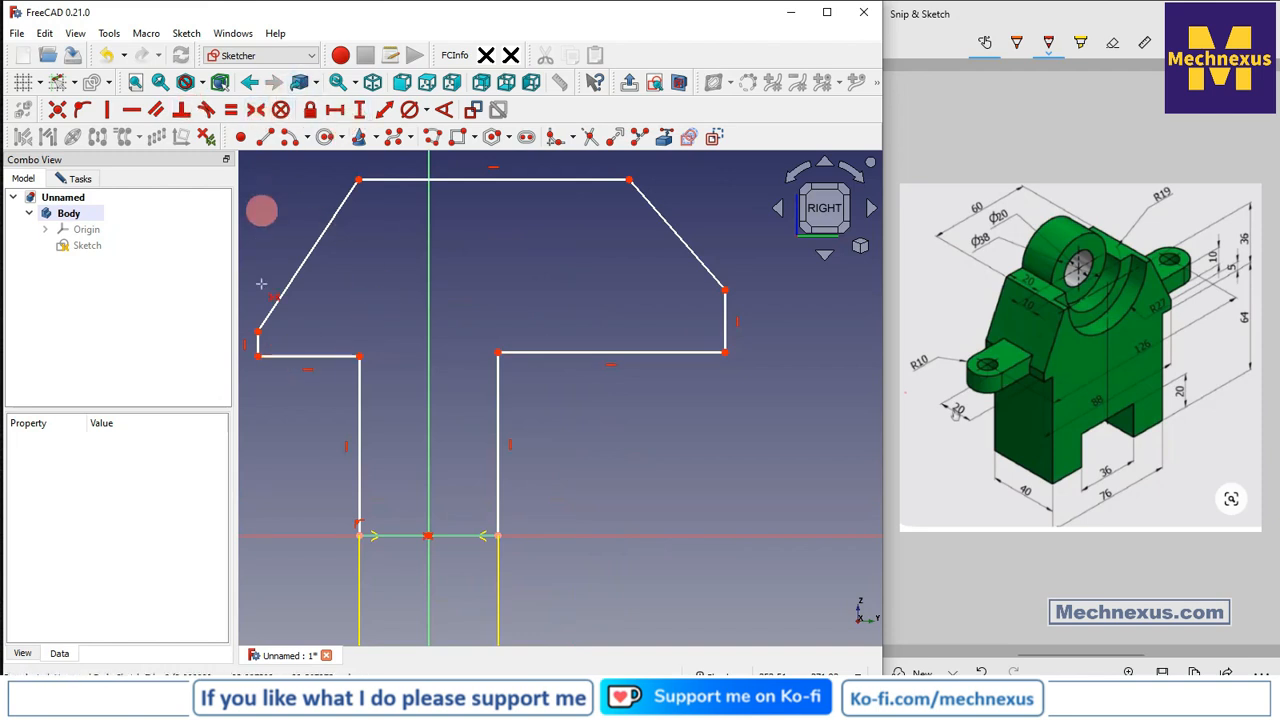
pyautogui.click(255, 359)
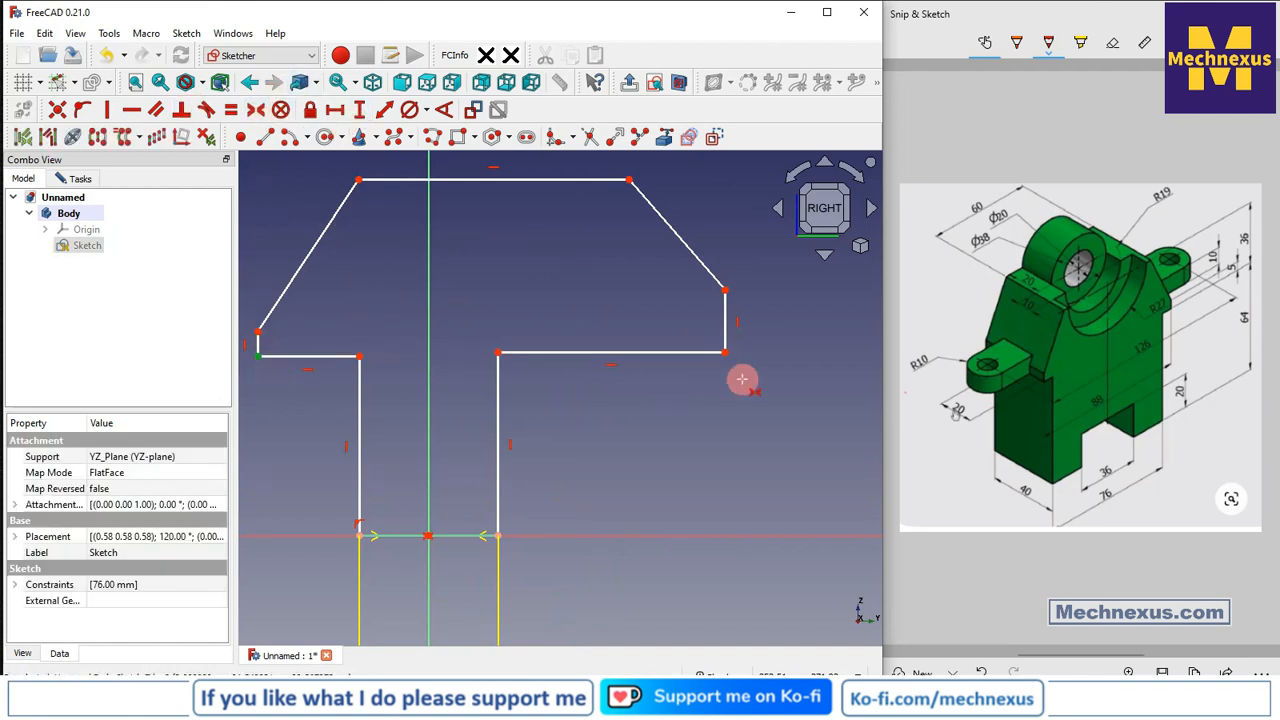
pyautogui.click(725, 353)
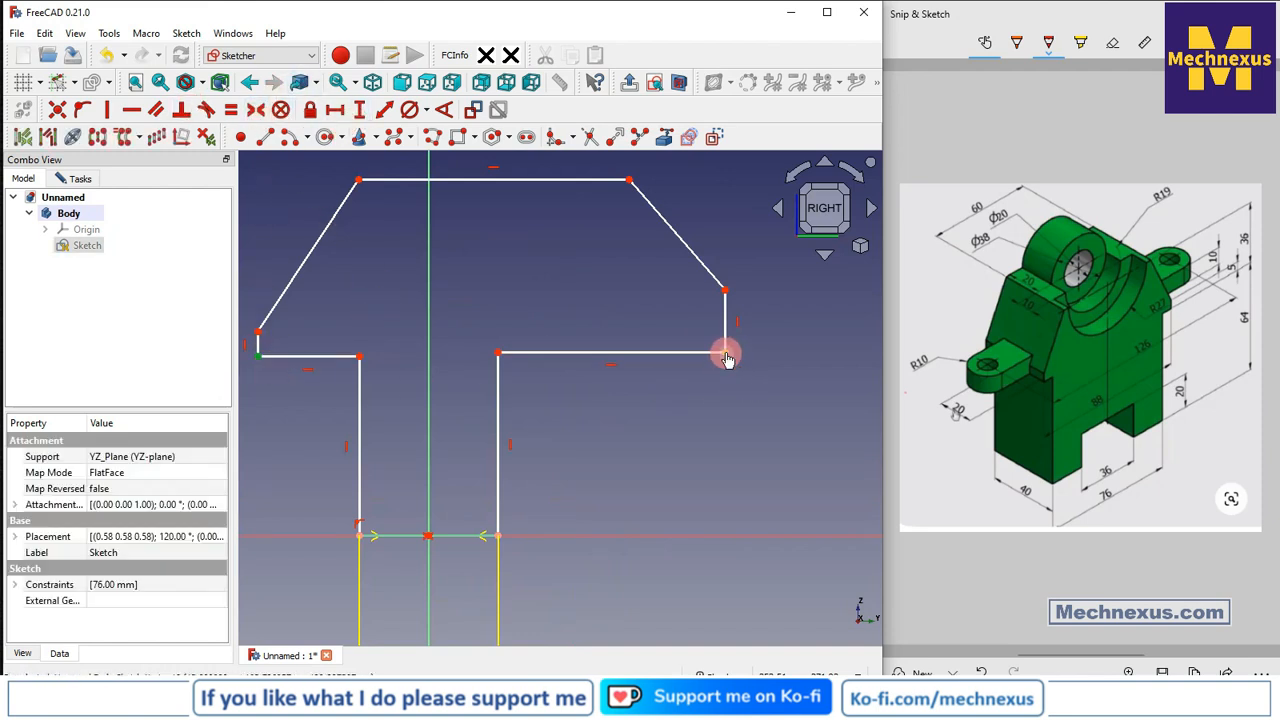
pyautogui.click(427, 333)
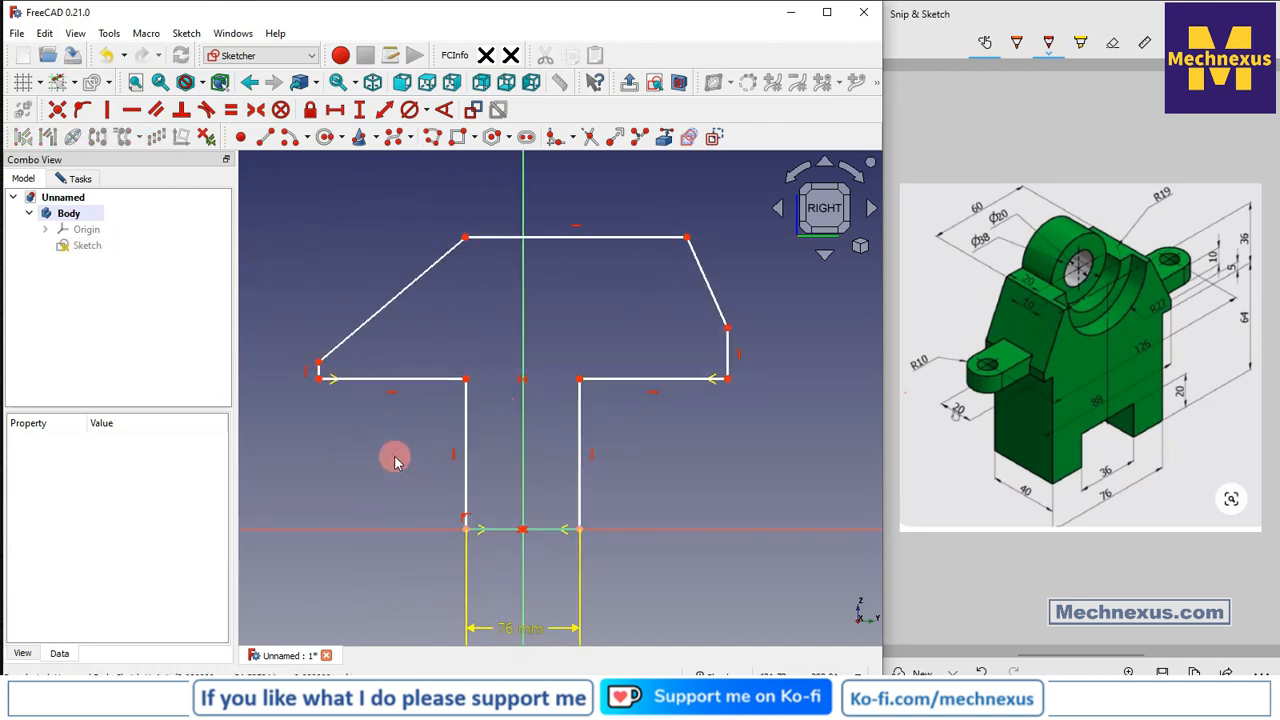
# Dimension the left leg's vertical height from the base to the step as 64 mm.
pyautogui.scroll(-1, 610, 455)
pyautogui.scroll(-2, 698, 440)
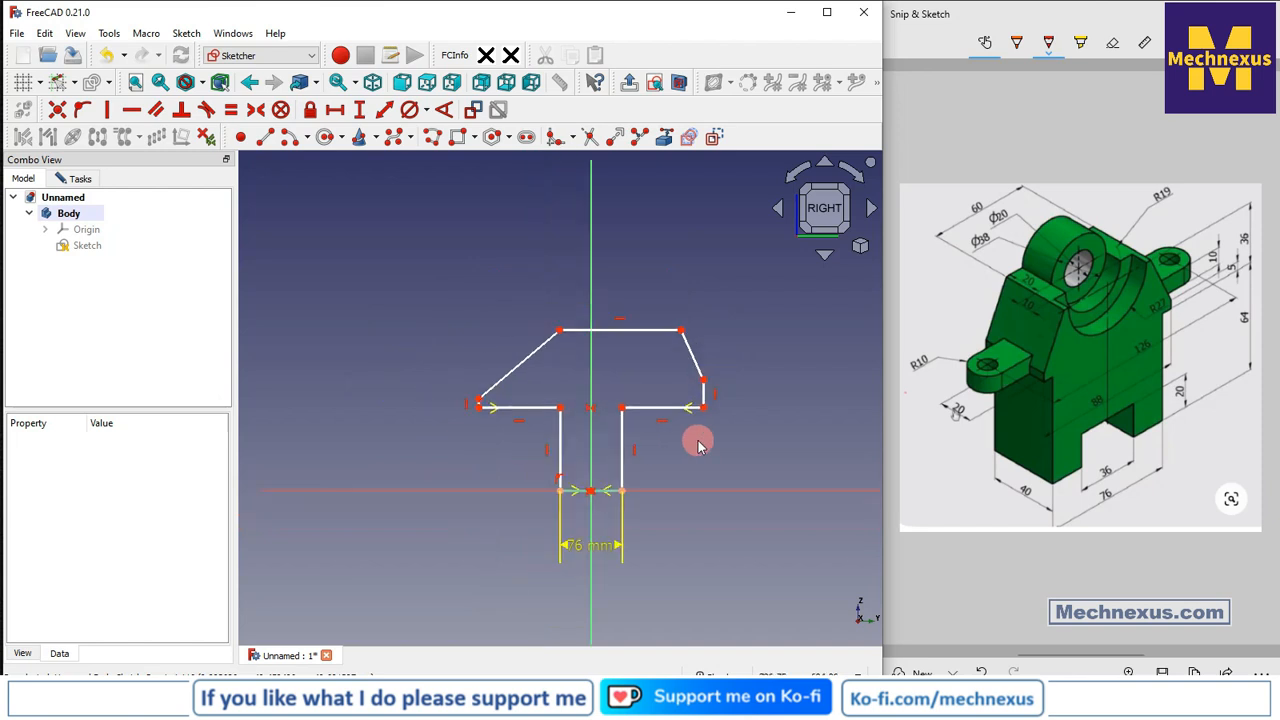
pyautogui.scroll(2, 364, 360)
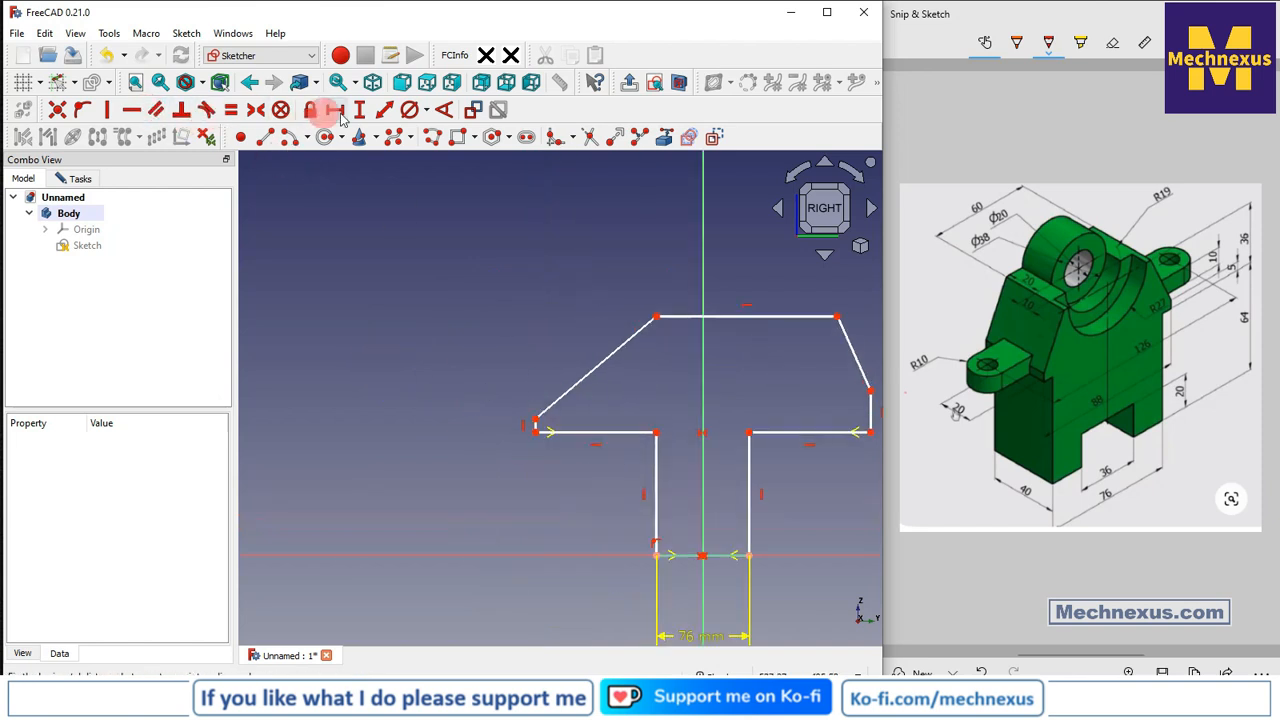
pyautogui.click(625, 431)
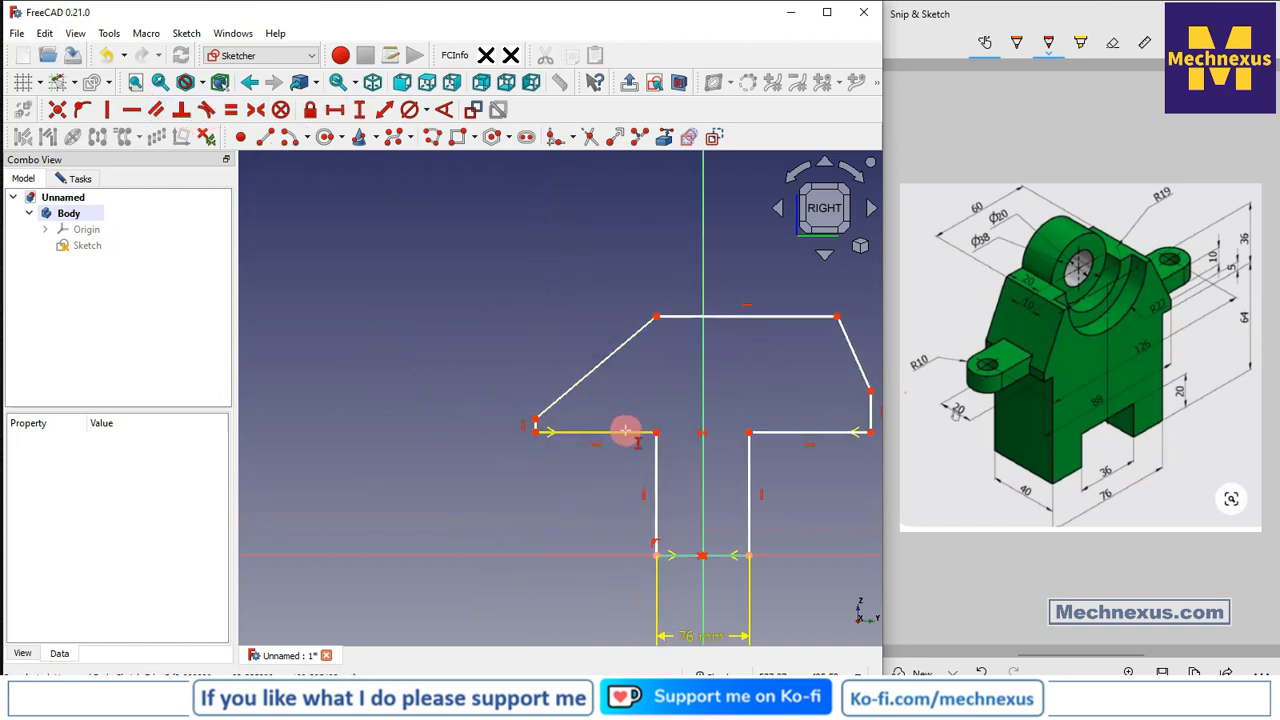
pyautogui.click(657, 463)
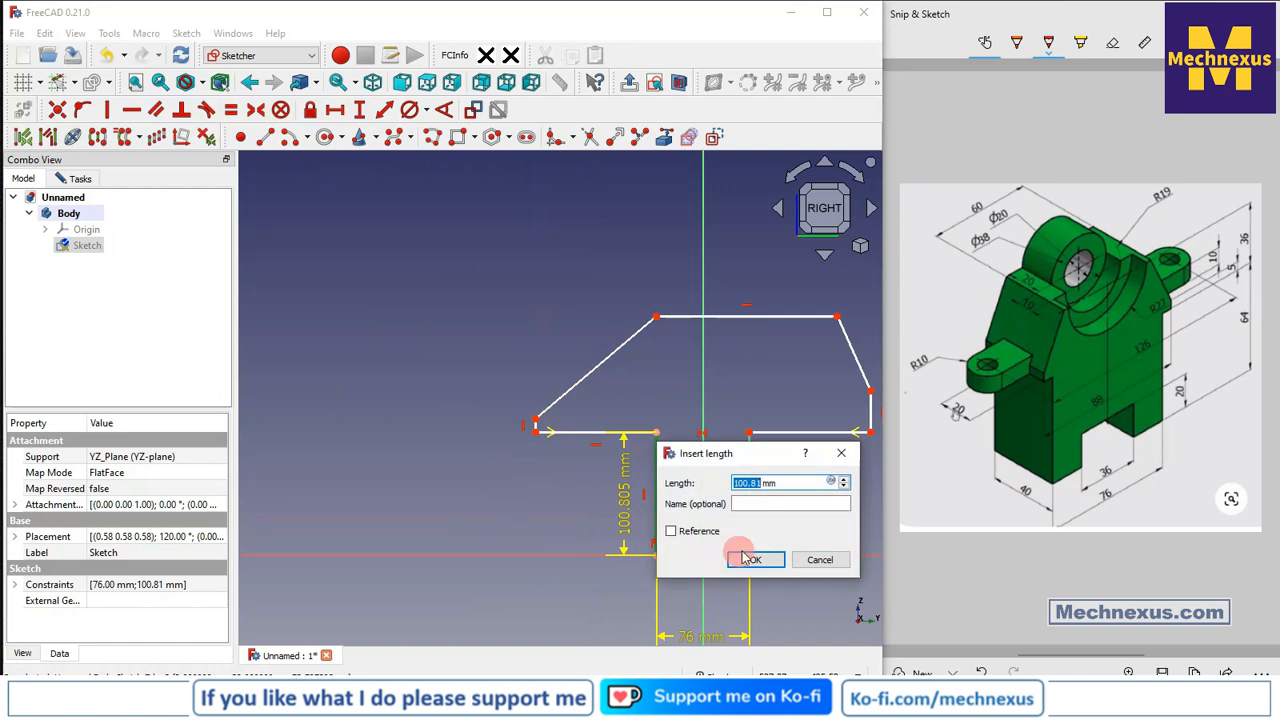
pyautogui.write('64')
pyautogui.press('Return')
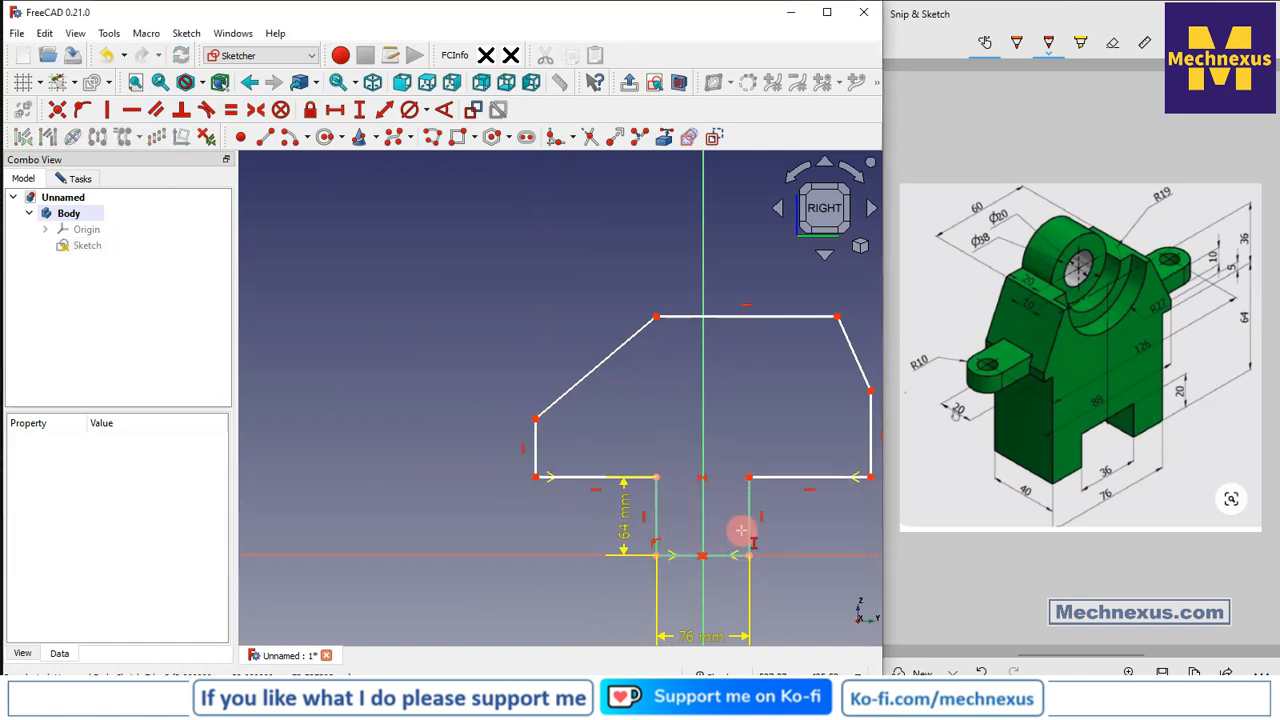
# Dimension the vertical distance from the left leg's upper end to the top edge's left end as 36 mm.
pyautogui.scroll(-2, 571, 486)
pyautogui.scroll(4, 586, 486)
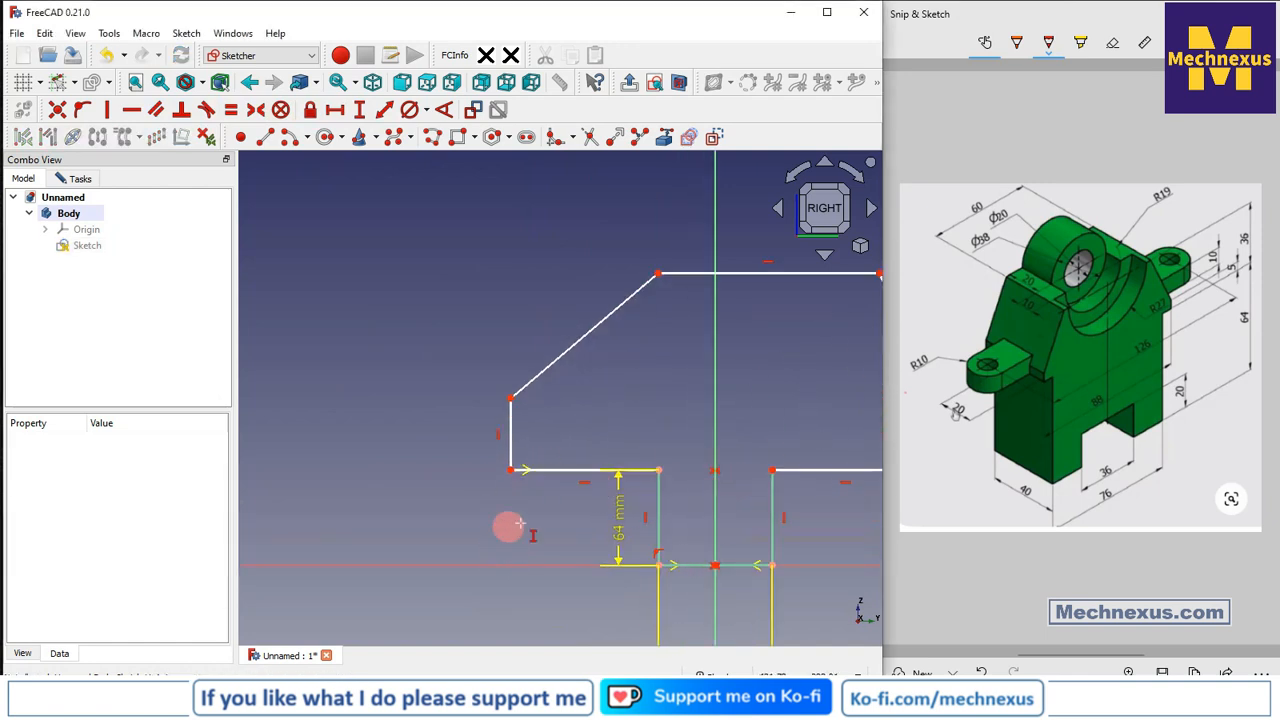
pyautogui.click(657, 470)
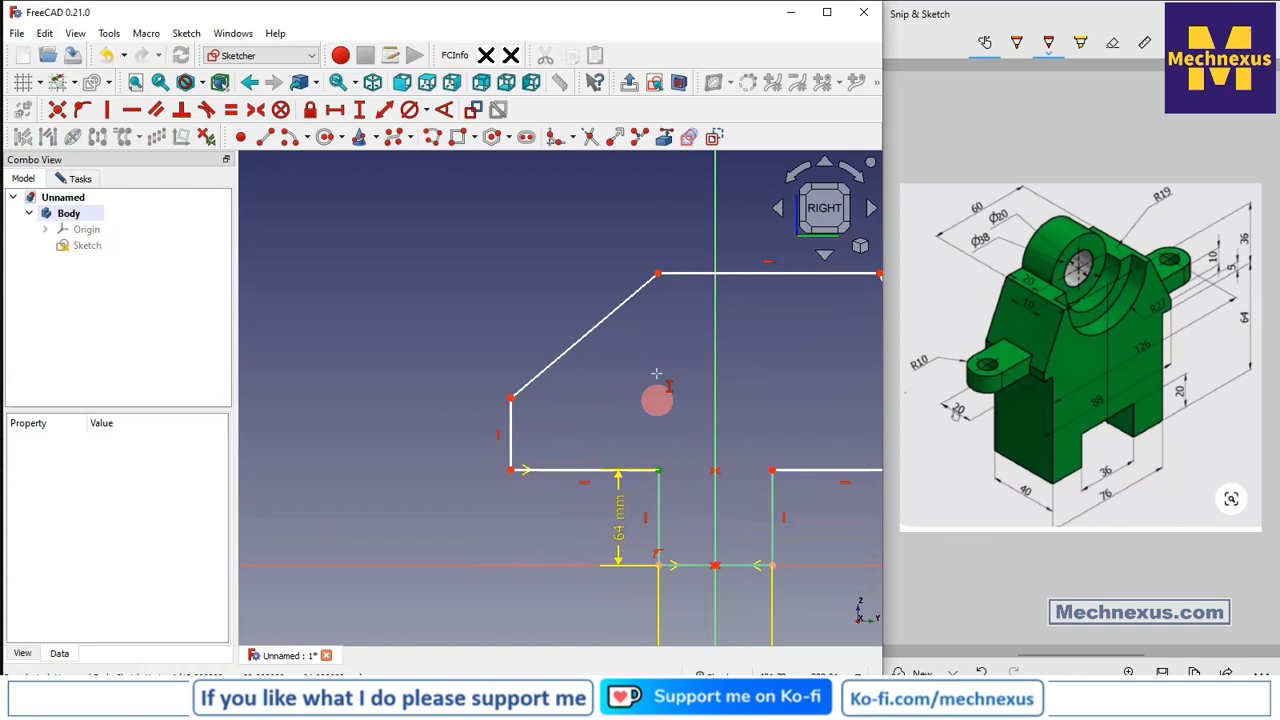
pyautogui.click(658, 272)
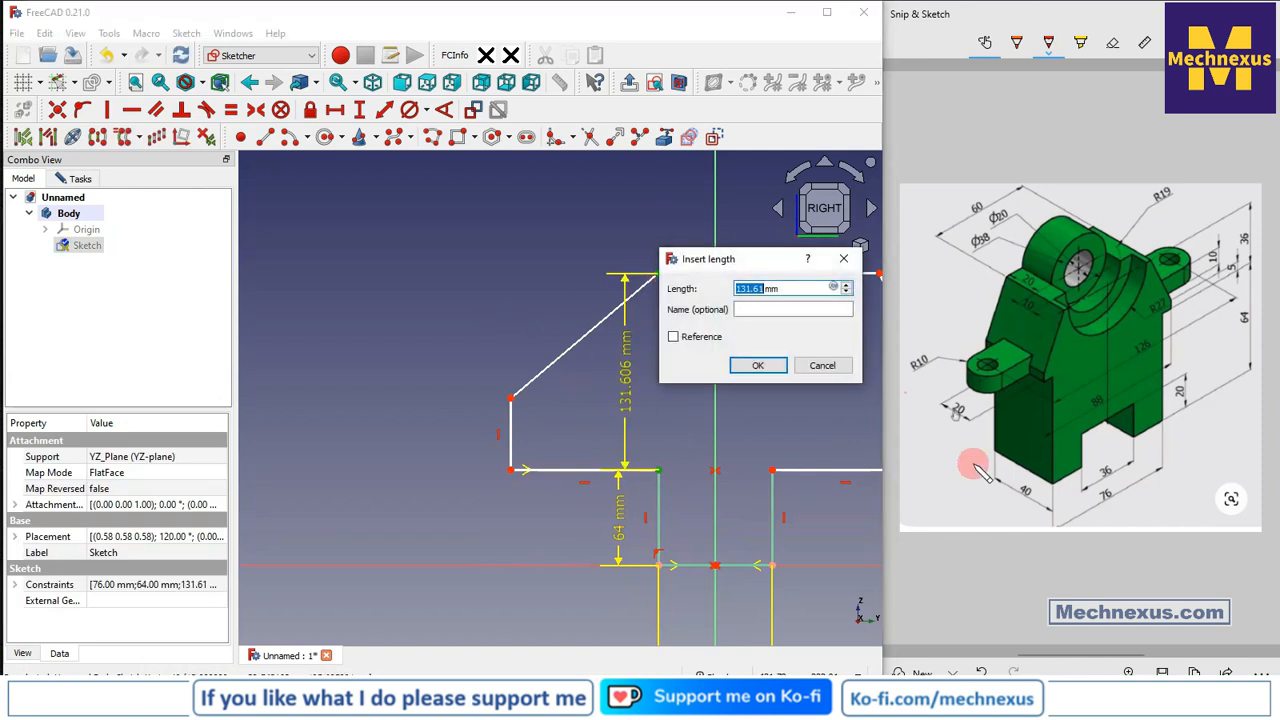
pyautogui.write('36')
pyautogui.press('Return')
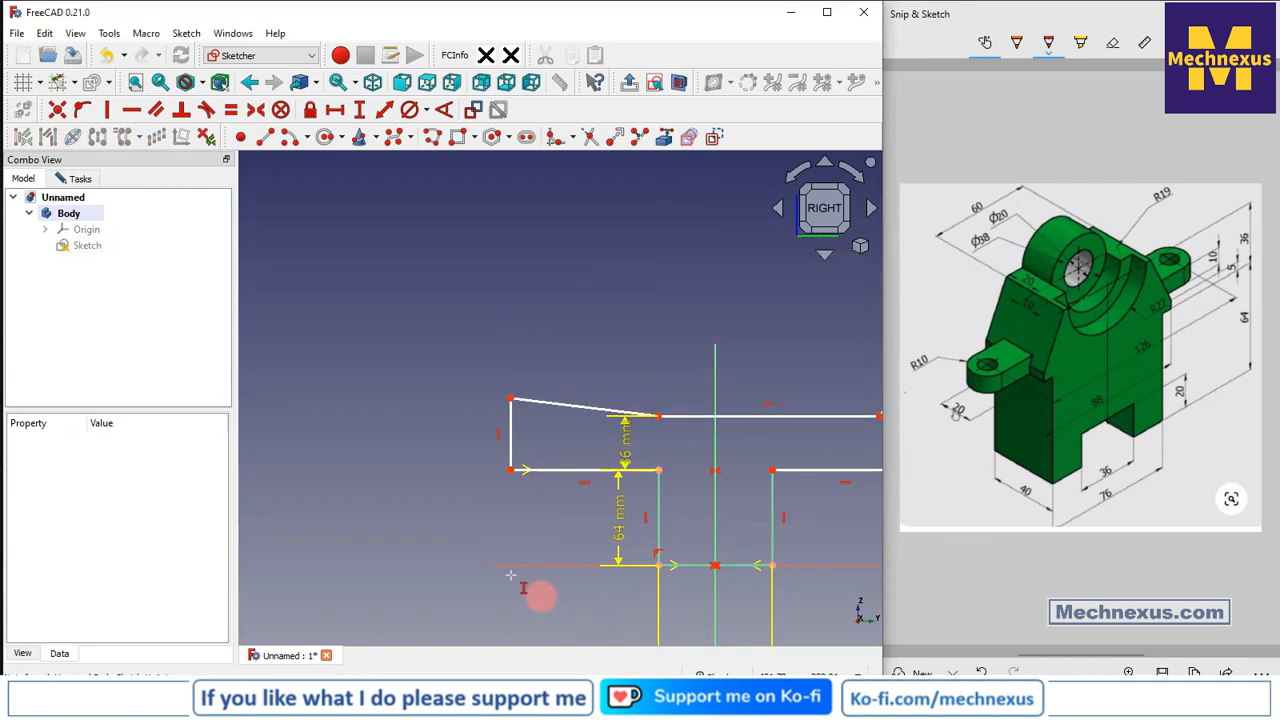
# Exit the dimension command and move the left shoulder's outer corner inward and below the level of the top edge.
pyautogui.scroll(3, 442, 420)
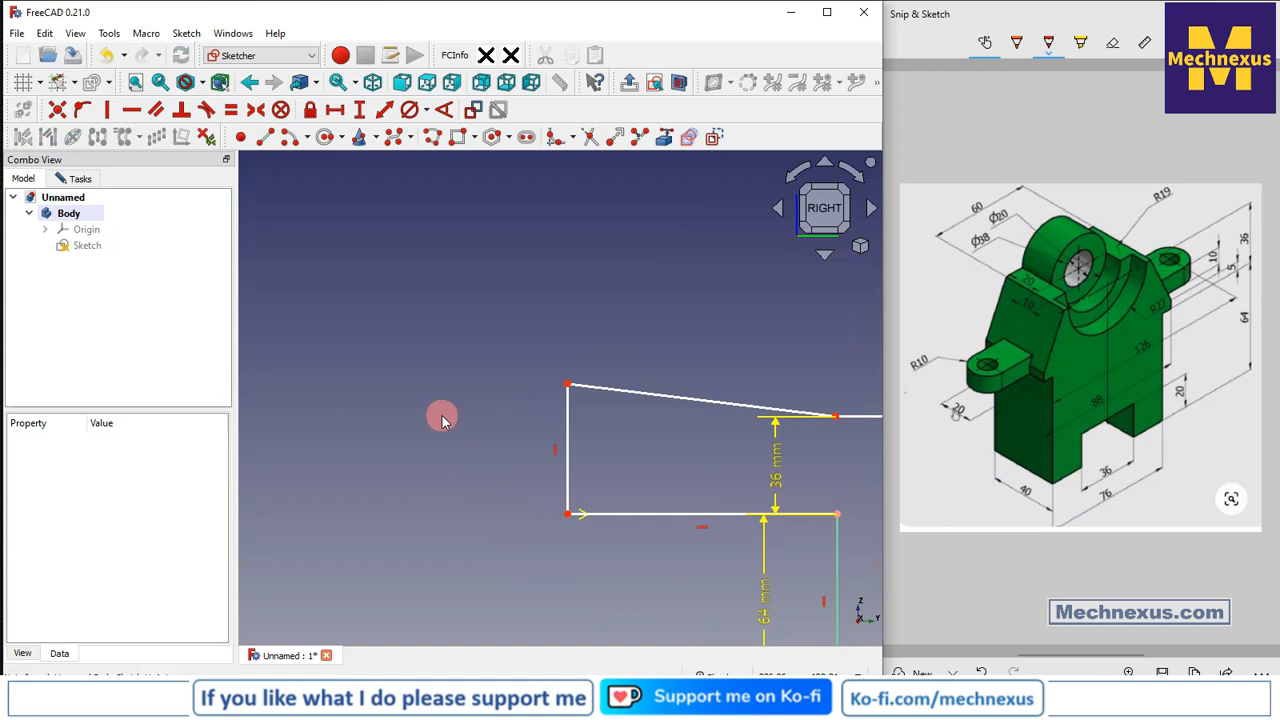
pyautogui.rightClick(477, 378)
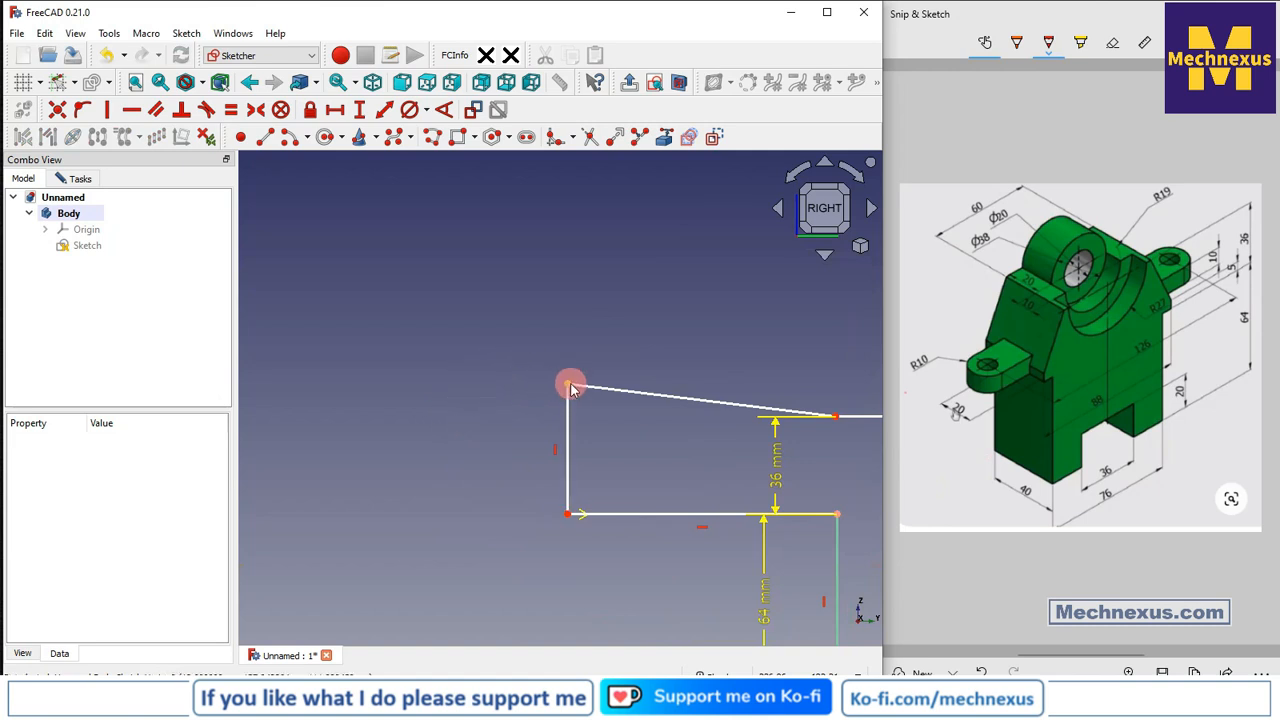
pyautogui.moveTo(566, 388)
pyautogui.mouseDown()
pyautogui.moveTo(634, 350)
pyautogui.moveTo(748, 467)
pyautogui.mouseUp()
pyautogui.scroll(-2, 628, 487)
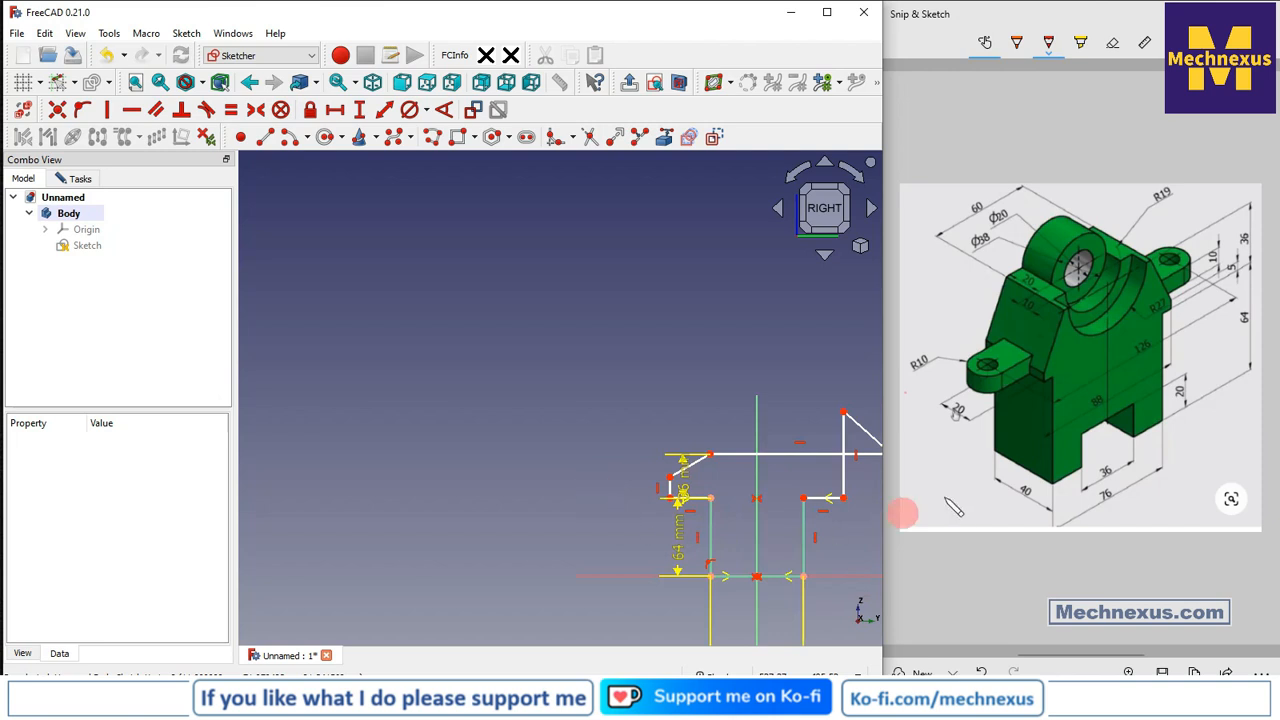
# Move the right shoulder's lower corner outward past the top edge's right end and below its level.
pyautogui.scroll(1, 940, 500)
pyautogui.scroll(-1, 638, 484)
pyautogui.scroll(2, 737, 491)
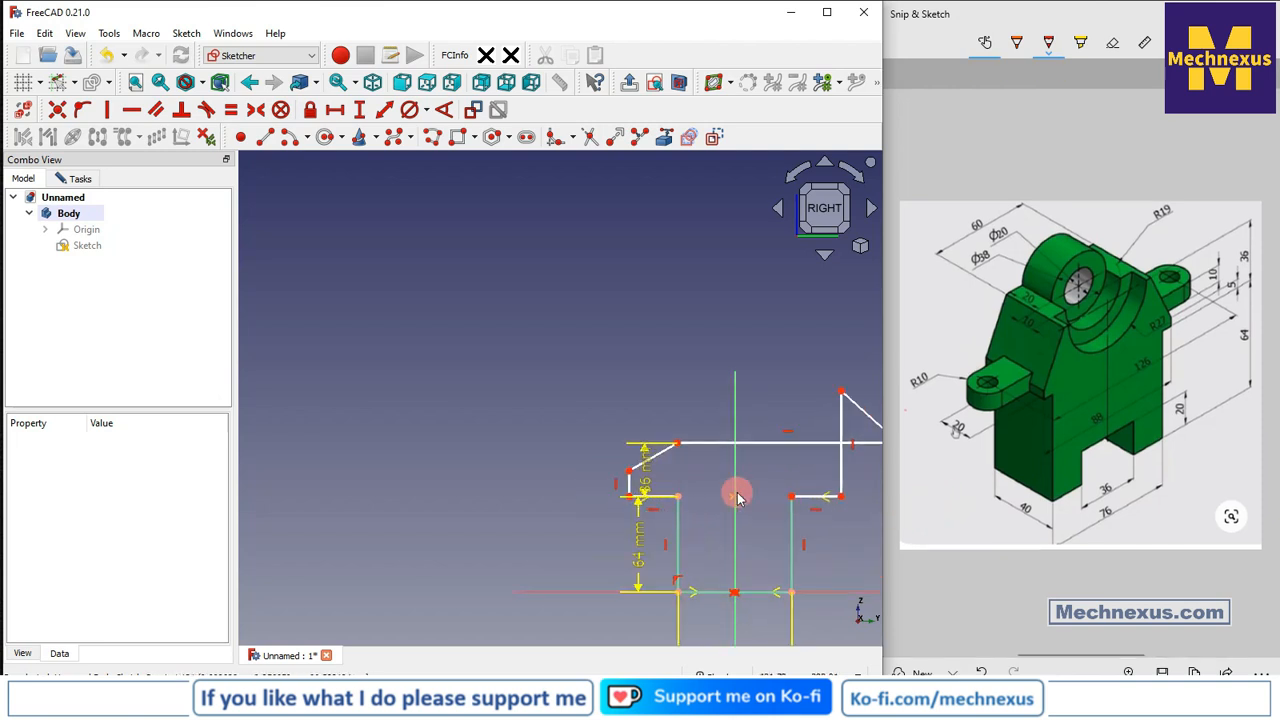
pyautogui.scroll(-3, 386, 282)
pyautogui.scroll(1, 609, 405)
pyautogui.scroll(2, 609, 405)
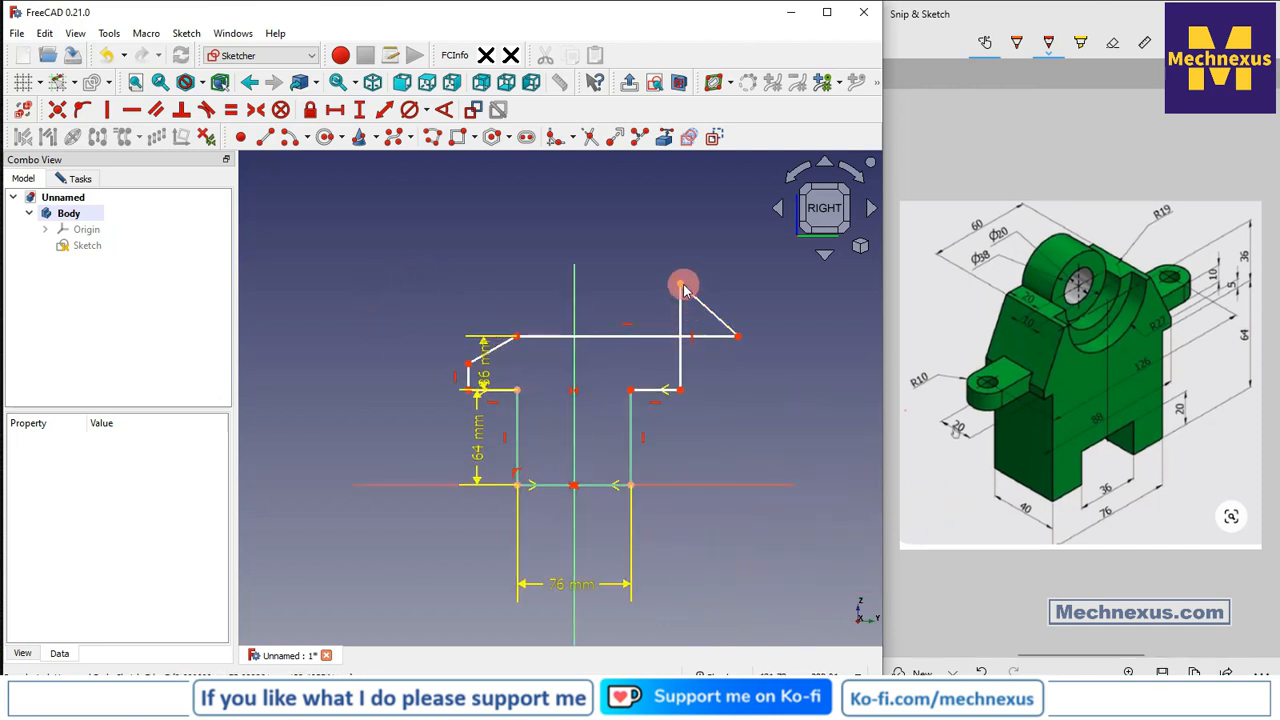
pyautogui.moveTo(692, 310)
pyautogui.mouseDown()
pyautogui.moveTo(720, 377)
pyautogui.moveTo(797, 366)
pyautogui.mouseUp()
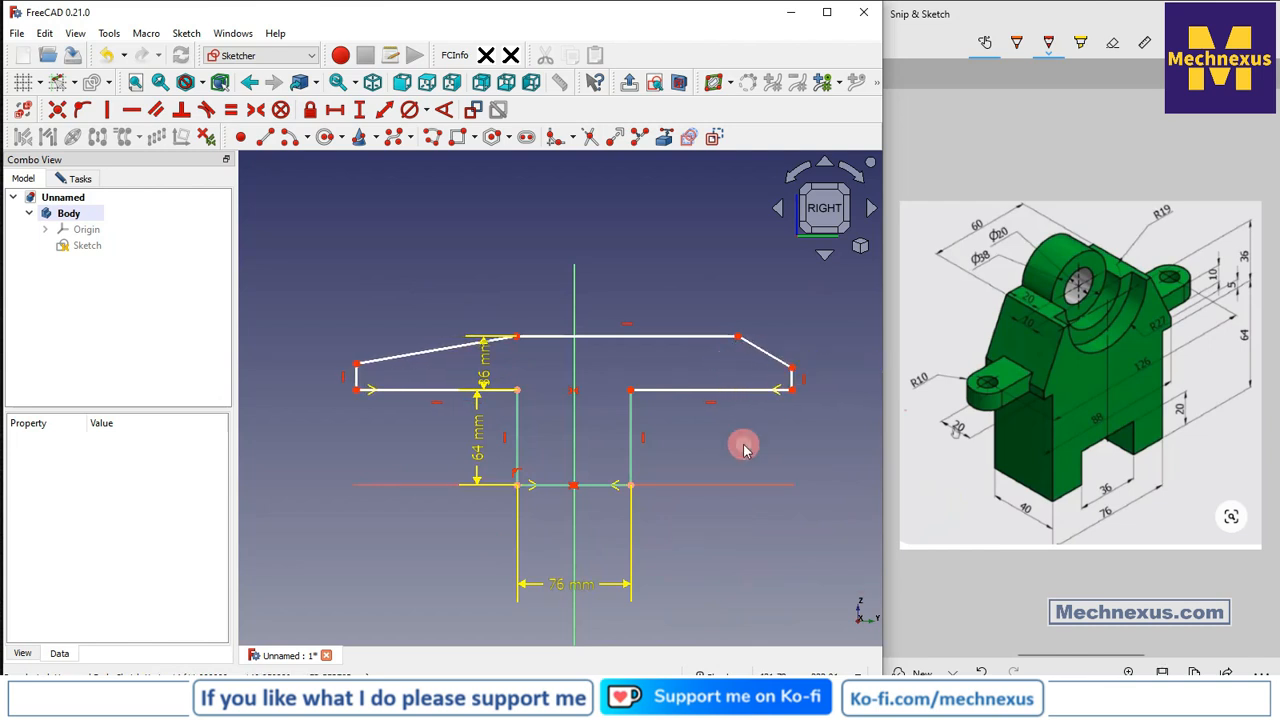
# Reposition the 64 mm and 36 mm height dimensions outside the profile, to its left.
pyautogui.scroll(2, 596, 333)
pyautogui.scroll(-2, 596, 333)
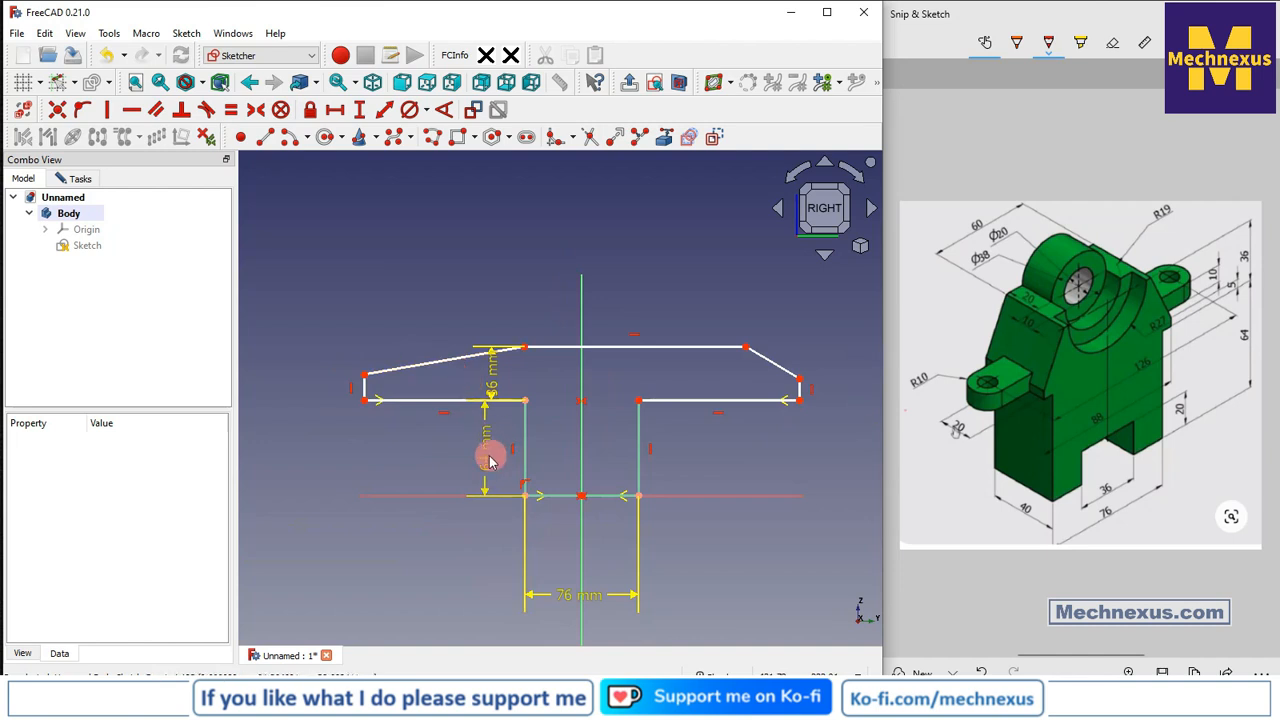
pyautogui.moveTo(418, 527); pyautogui.dragTo(306, 546)
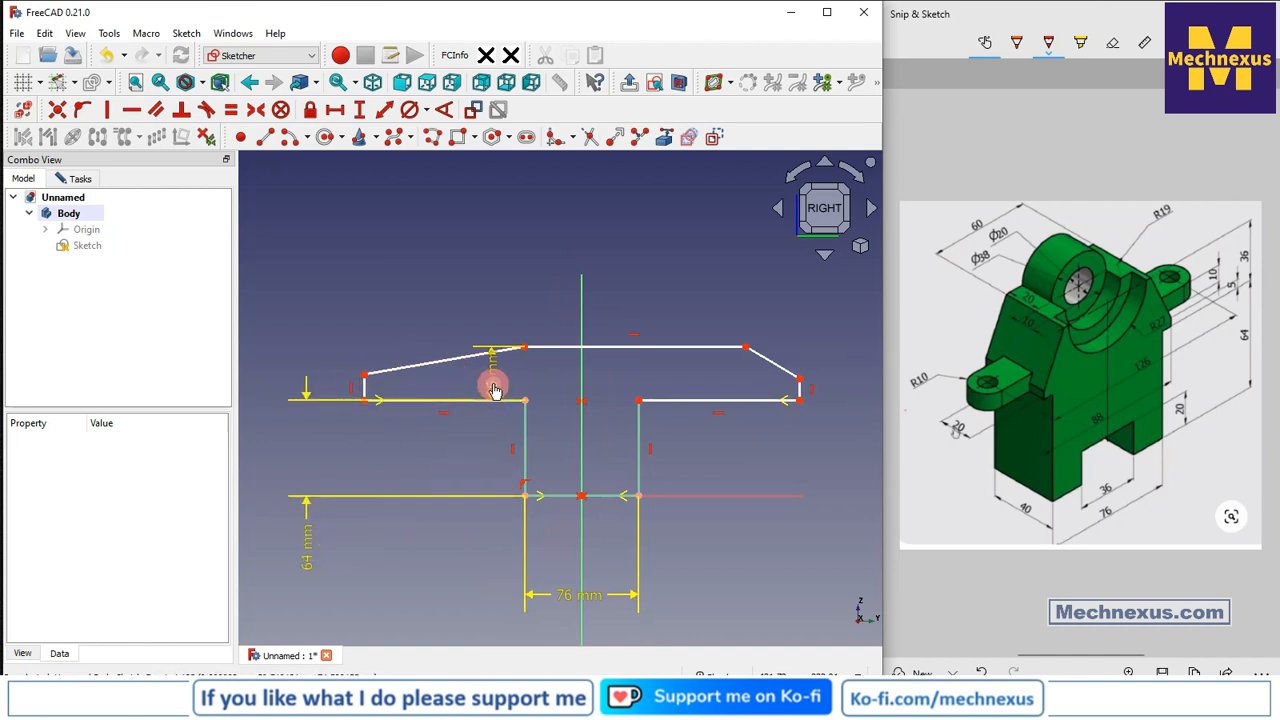
pyautogui.moveTo(491, 380); pyautogui.dragTo(350, 268)
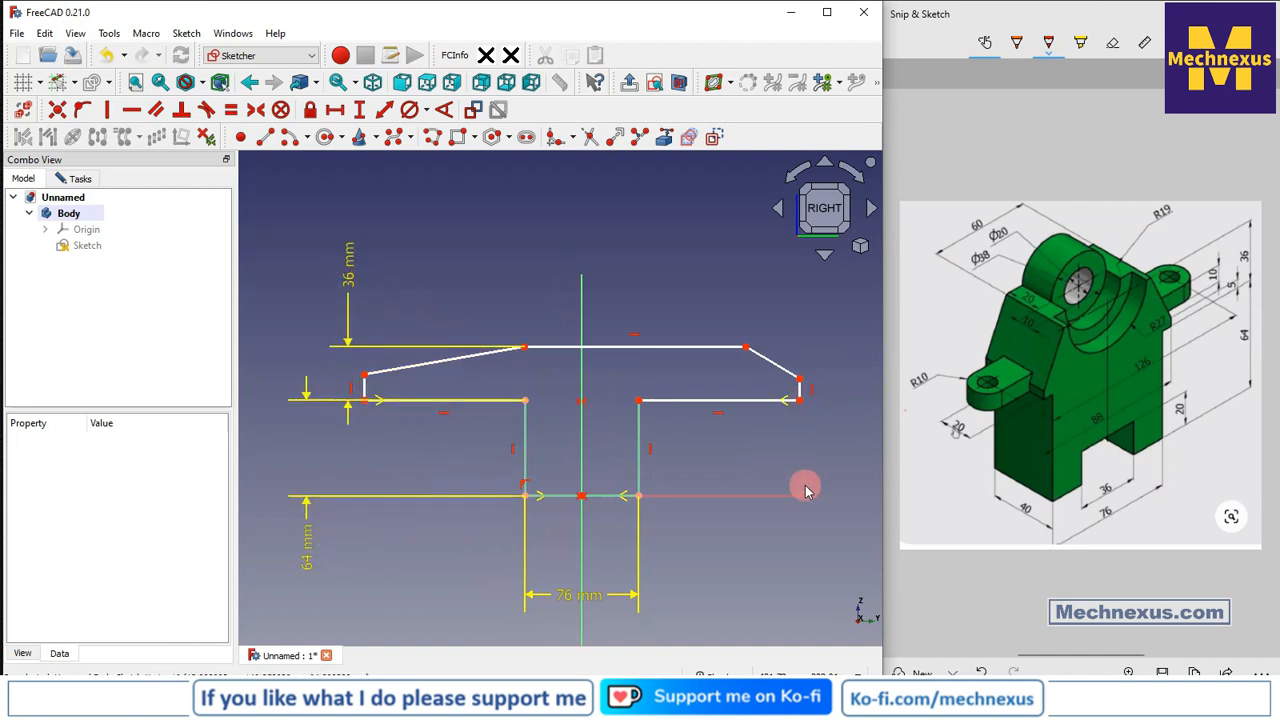
# Dimension the horizontal distance between the outer lower corners of the two steps as 88 mm.
pyautogui.click(335, 110)
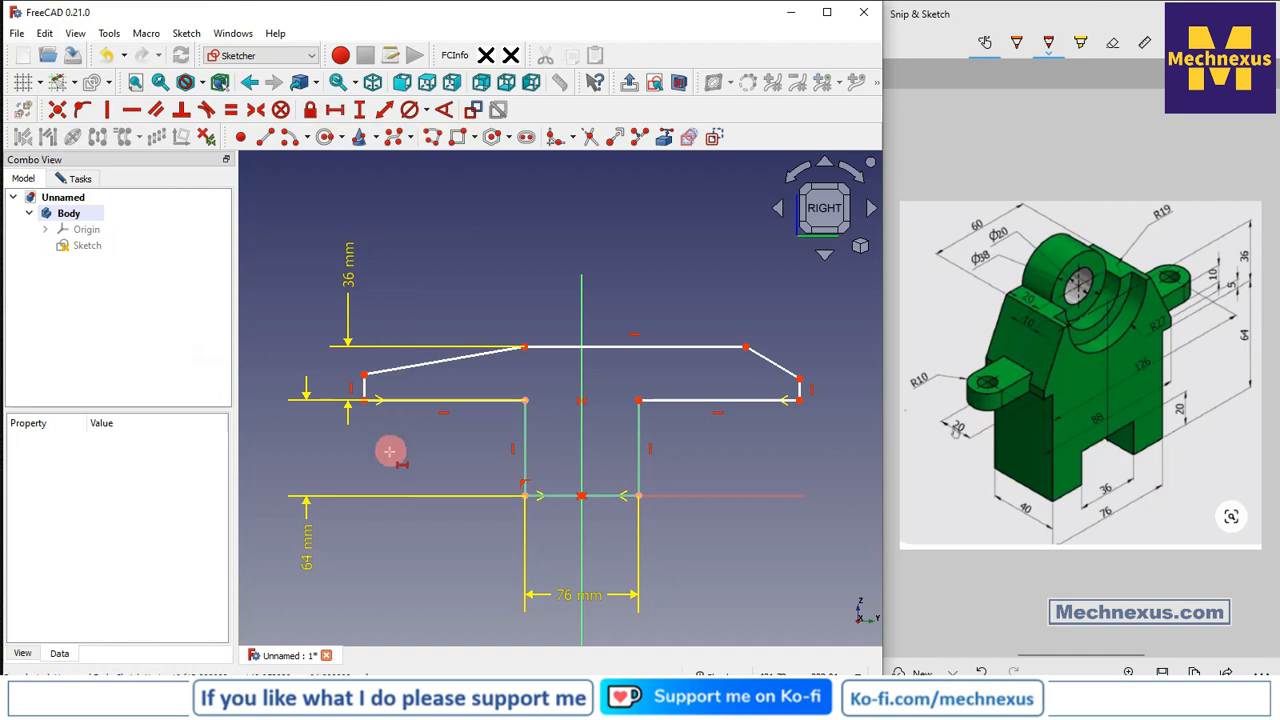
pyautogui.click(799, 400)
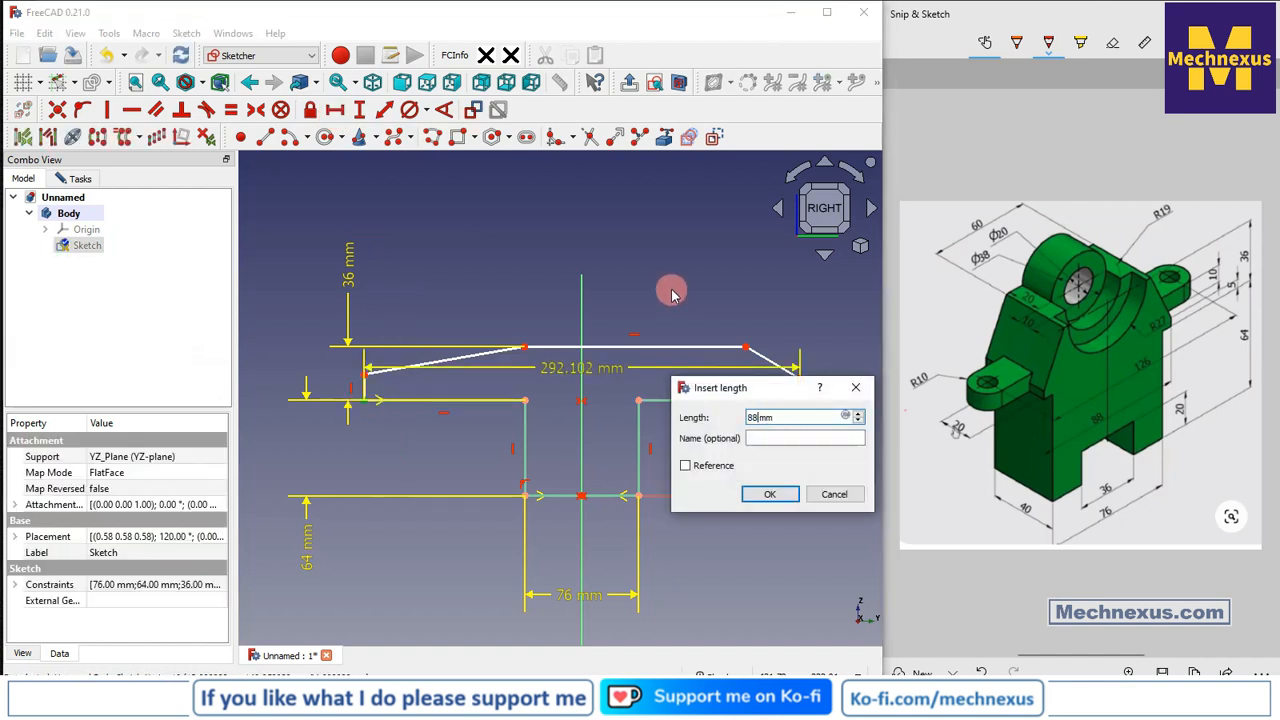
pyautogui.press('Return')
pyautogui.scroll(3, 585, 322)
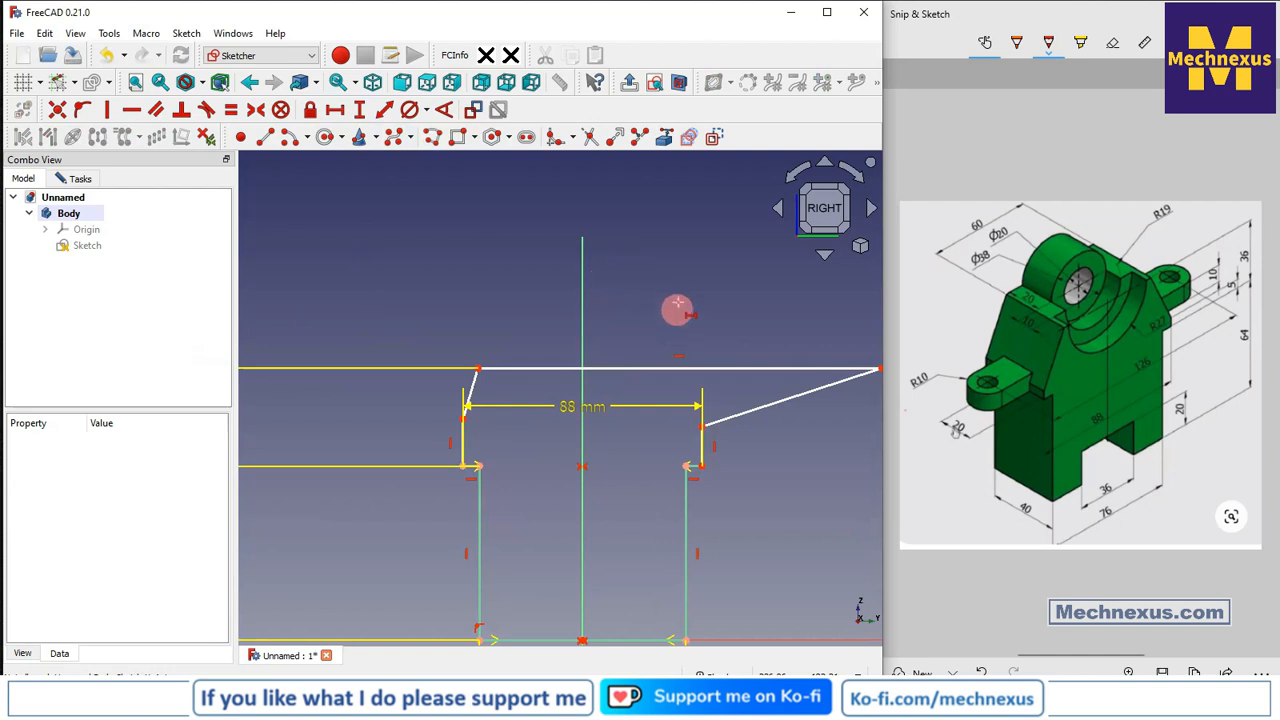
# Constrain the two endpoints of the profile's top edge to be symmetric about the vertical axis.
pyautogui.scroll(1, 625, 395)
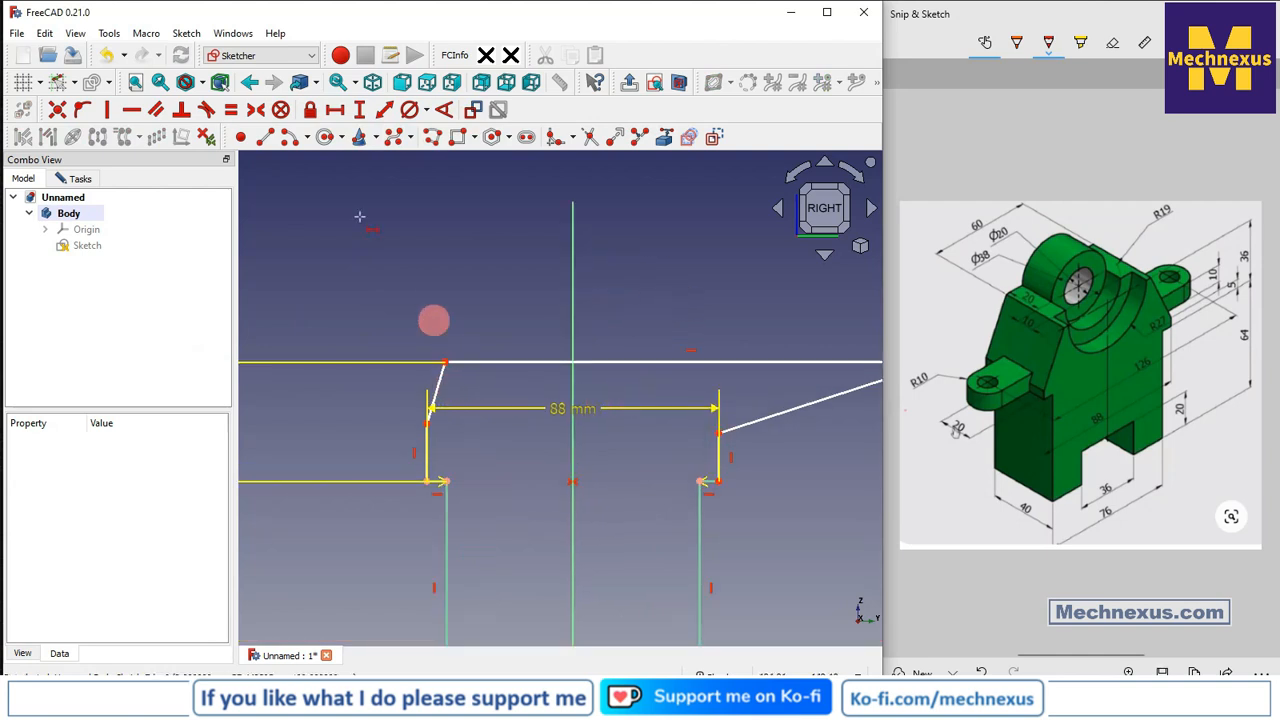
pyautogui.click(287, 138)
pyautogui.click(471, 388)
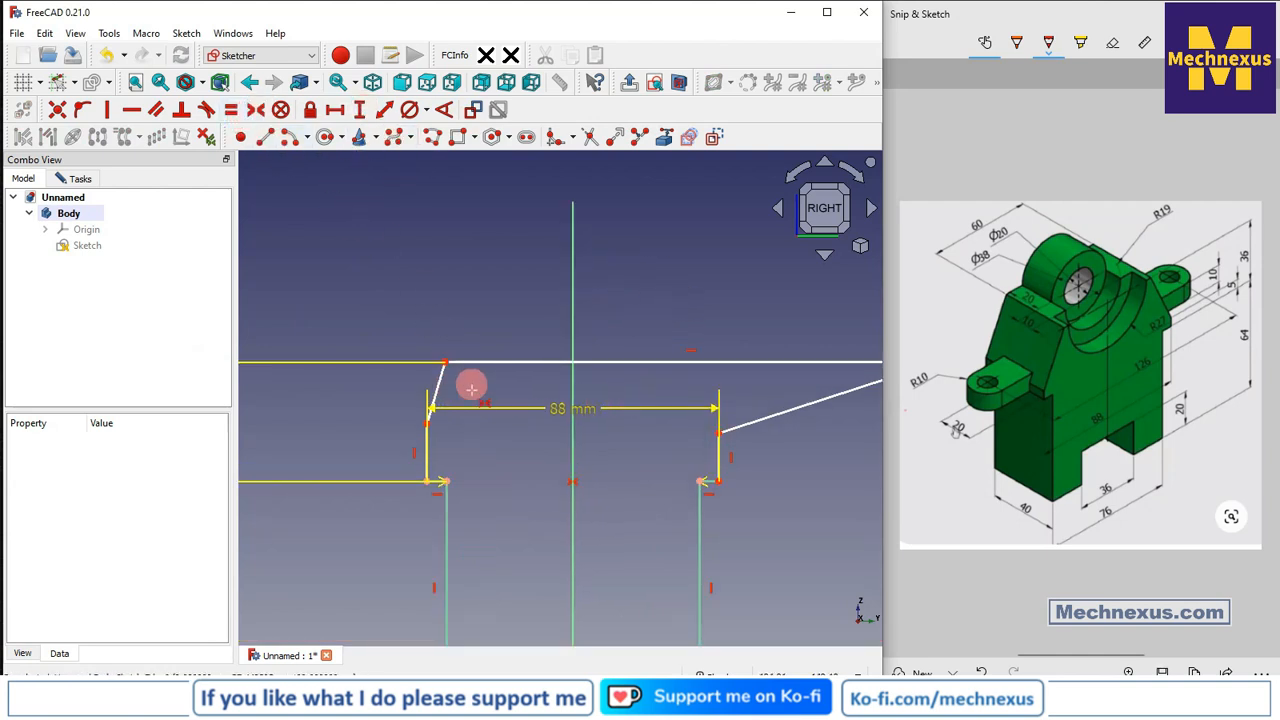
pyautogui.scroll(-2, 457, 386)
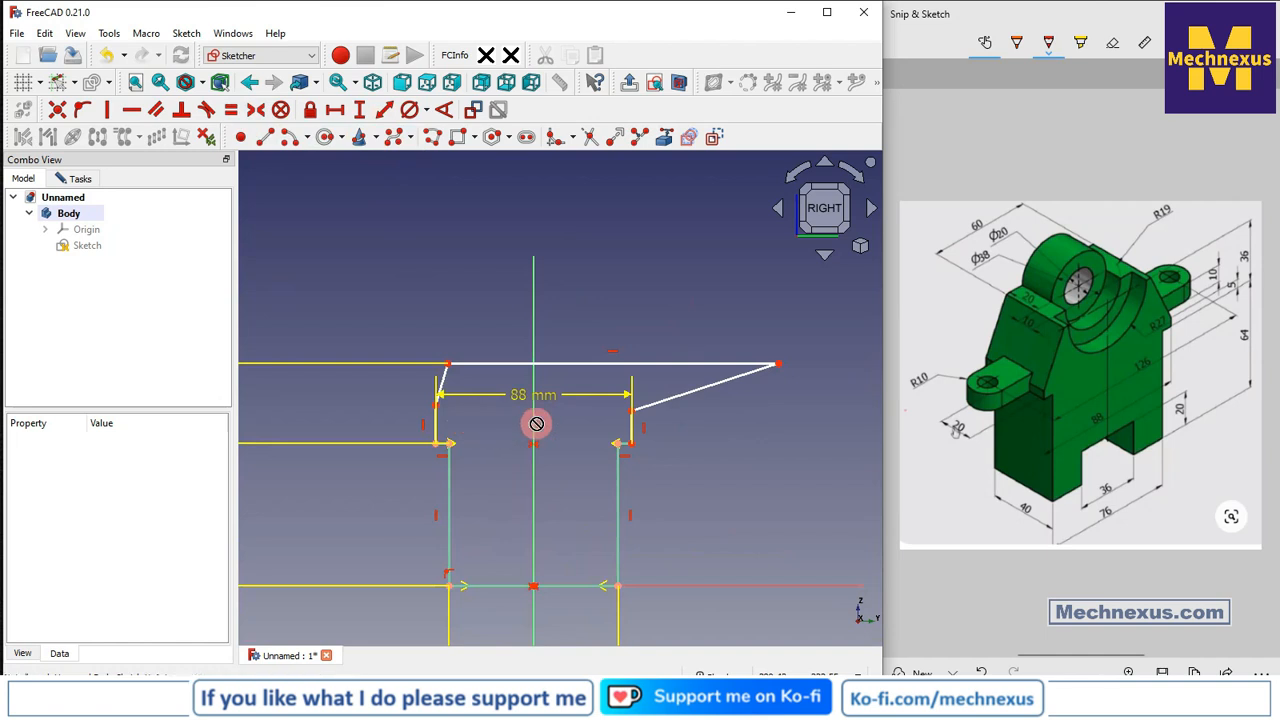
pyautogui.click(449, 367)
pyautogui.click(779, 368)
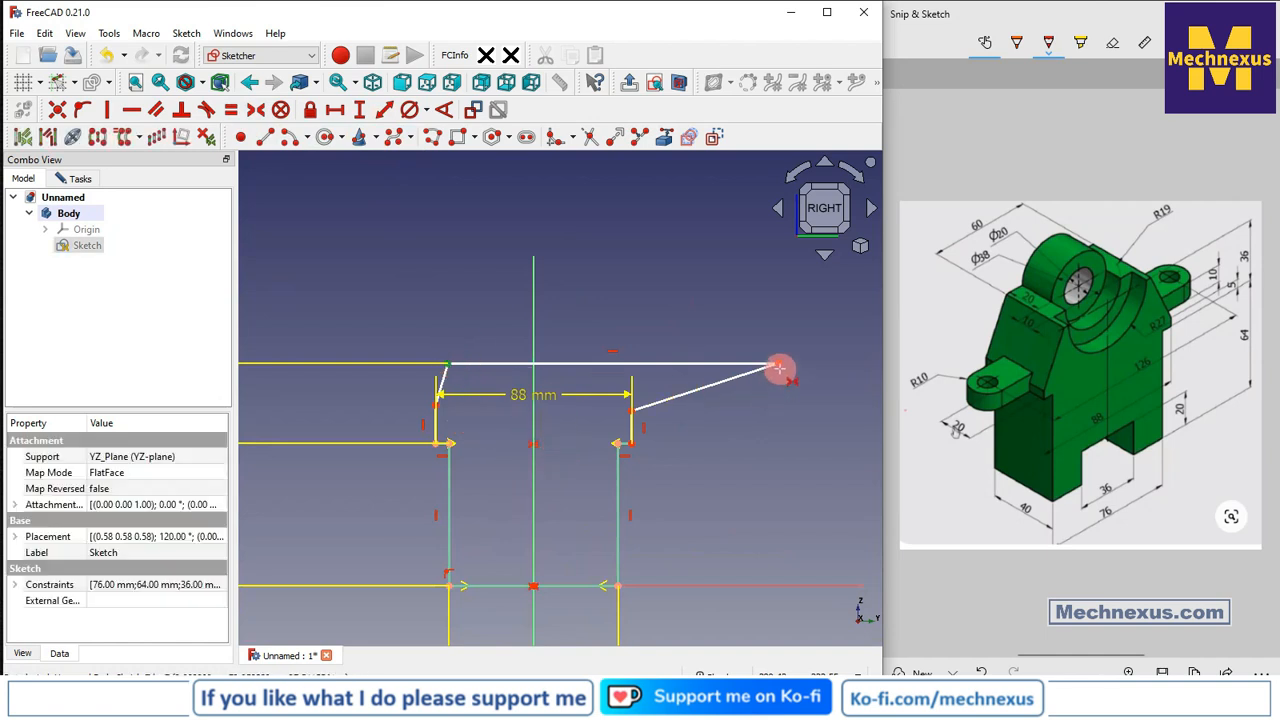
pyautogui.click(531, 323)
pyautogui.press('s')
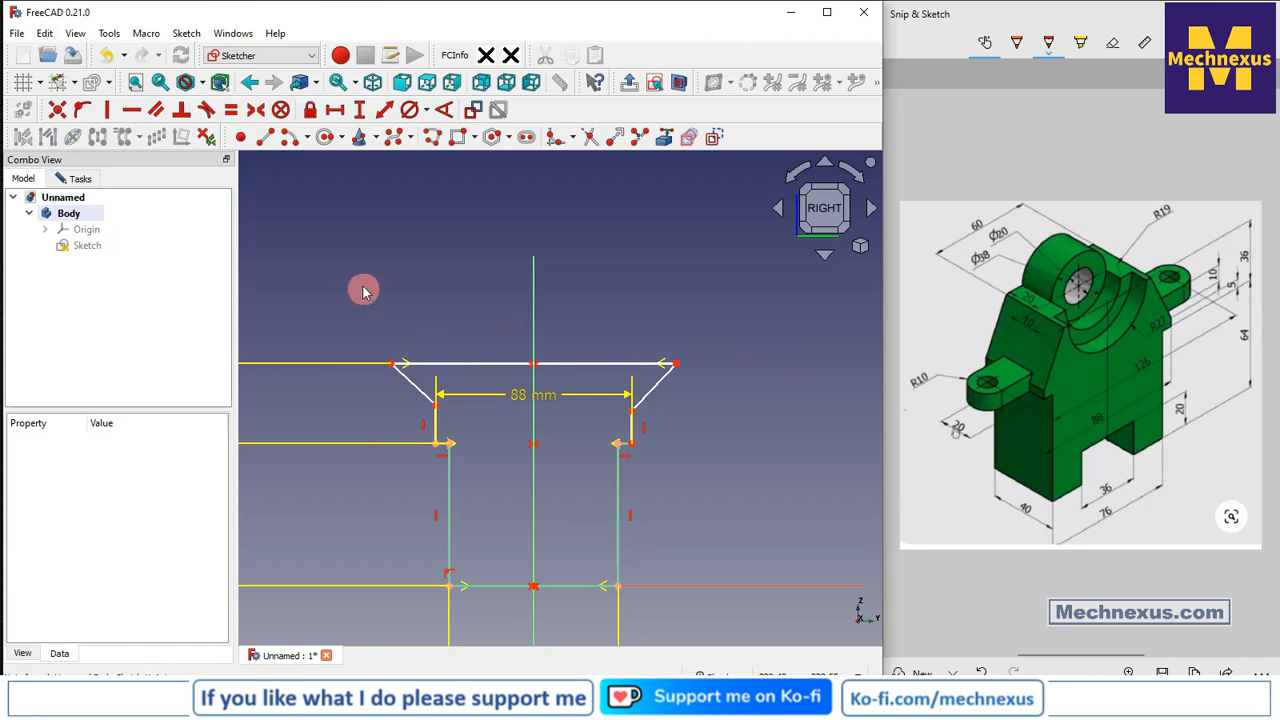
# Dimension the horizontal length of the profile's top edge as 60 mm.
pyautogui.click(335, 109)
pyautogui.click(459, 366)
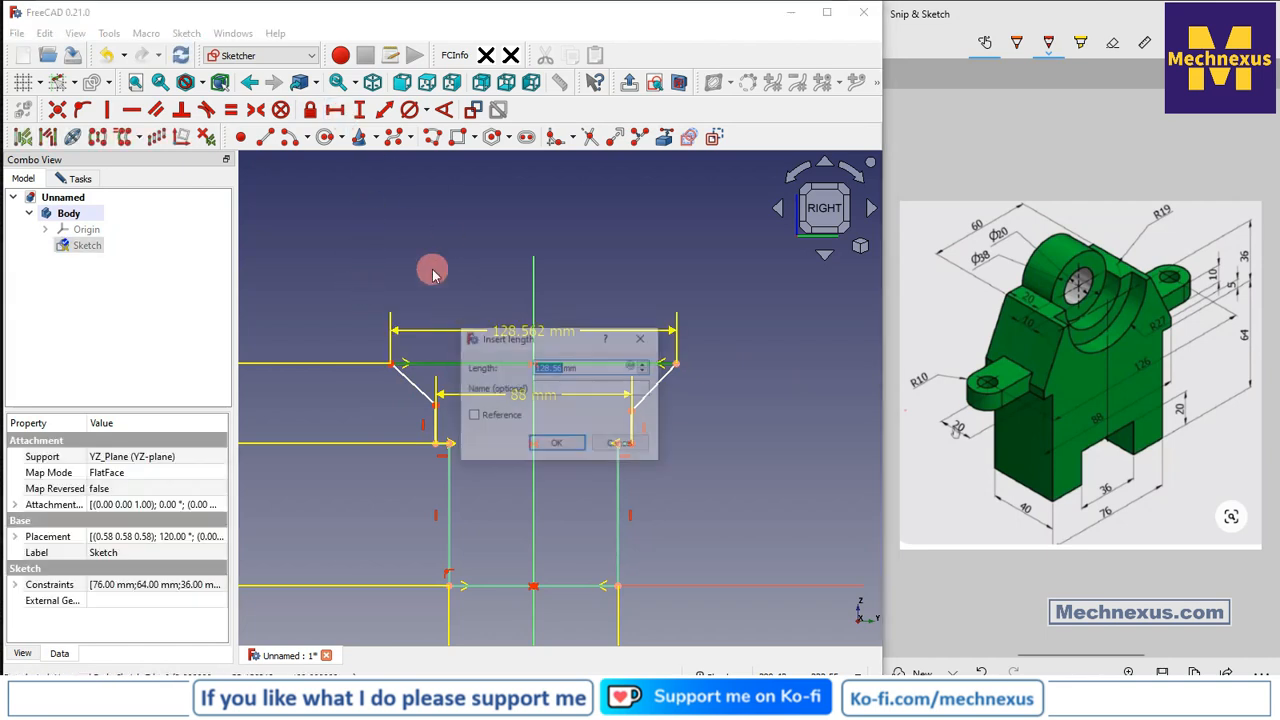
pyautogui.write('6')
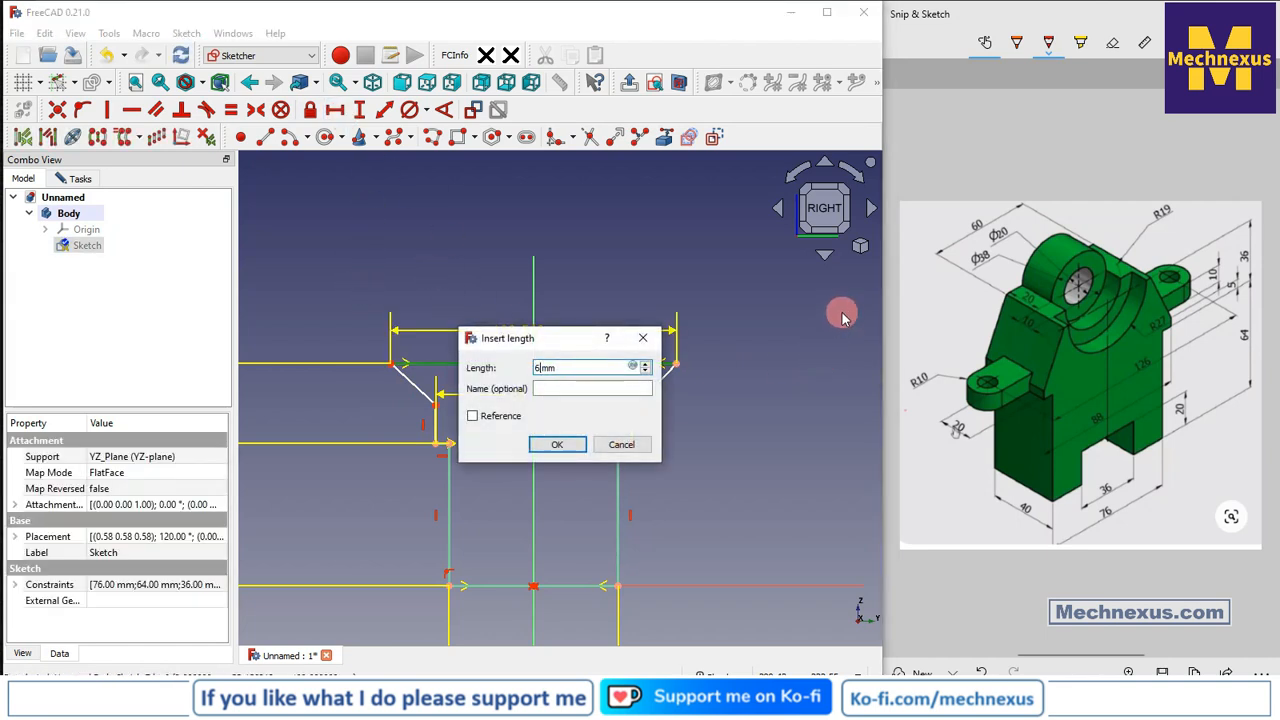
pyautogui.write('0')
pyautogui.press('Return')
pyautogui.scroll(2, 494, 412)
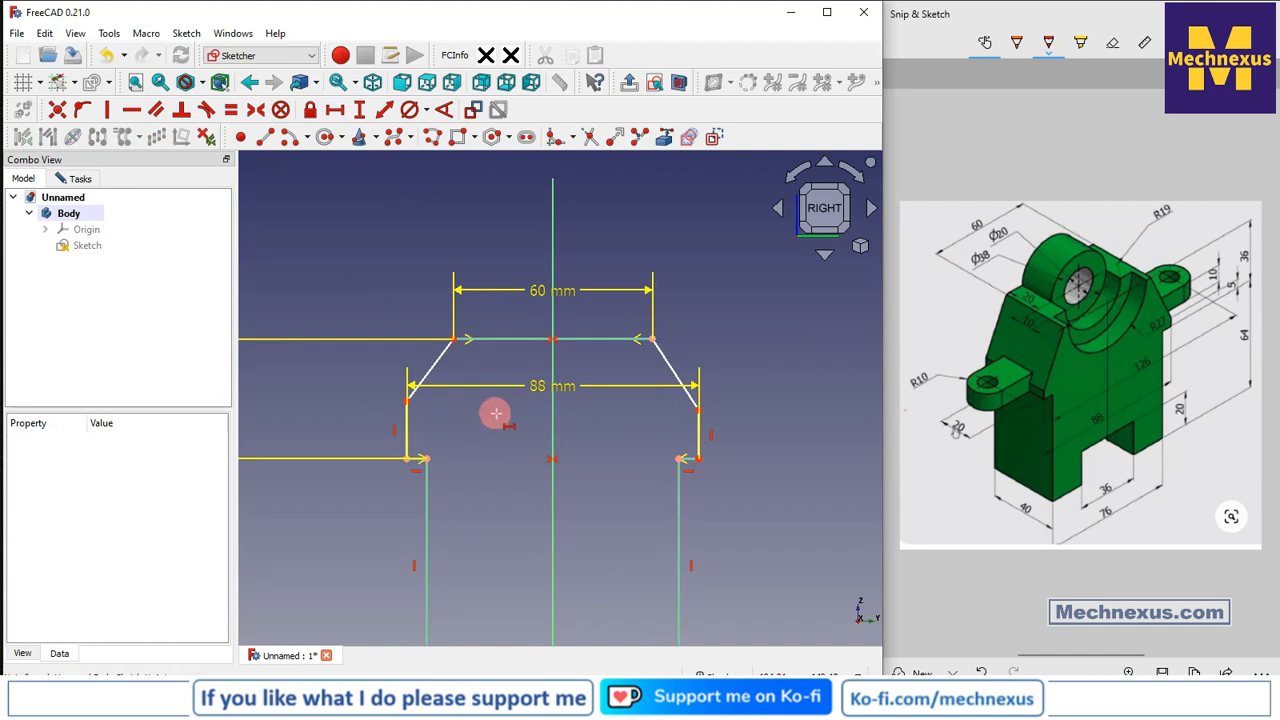
# Move the 88 mm width dimension down below the level of the two steps.
pyautogui.scroll(-1, 630, 442)
pyautogui.scroll(1, 567, 457)
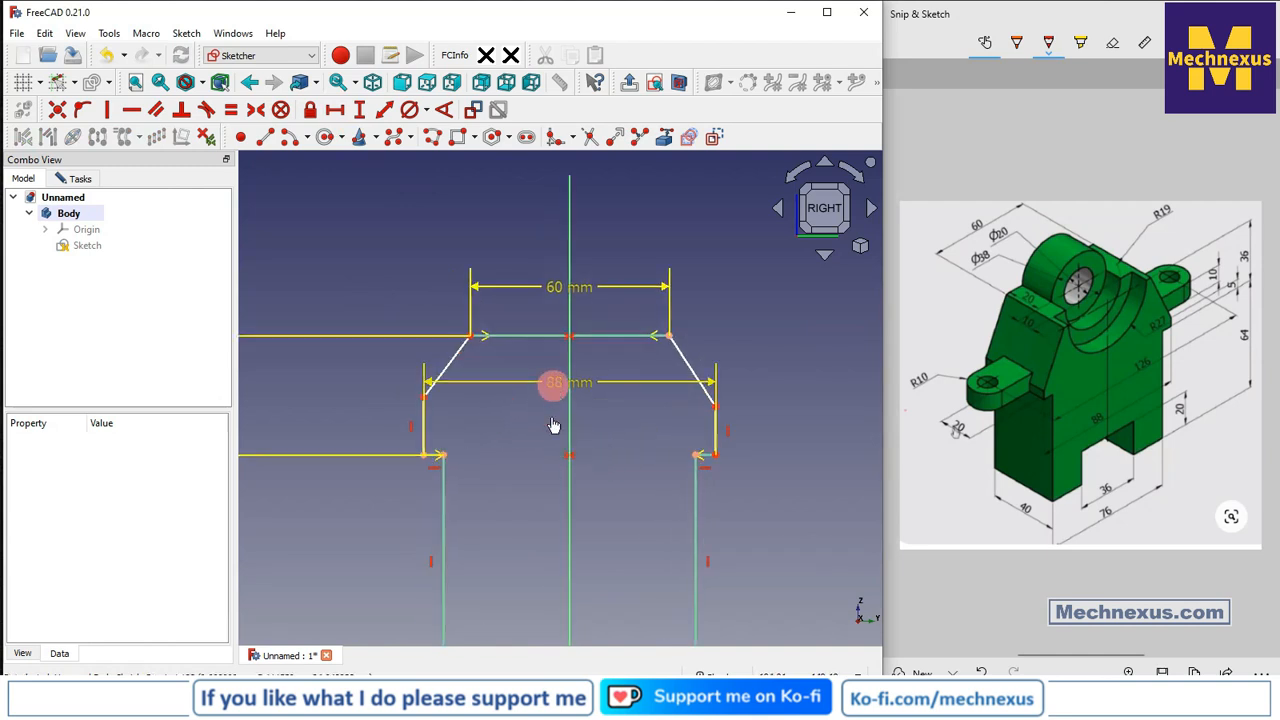
pyautogui.moveTo(553, 387); pyautogui.dragTo(534, 534)
pyautogui.scroll(-2, 657, 435)
pyautogui.scroll(3, 426, 469)
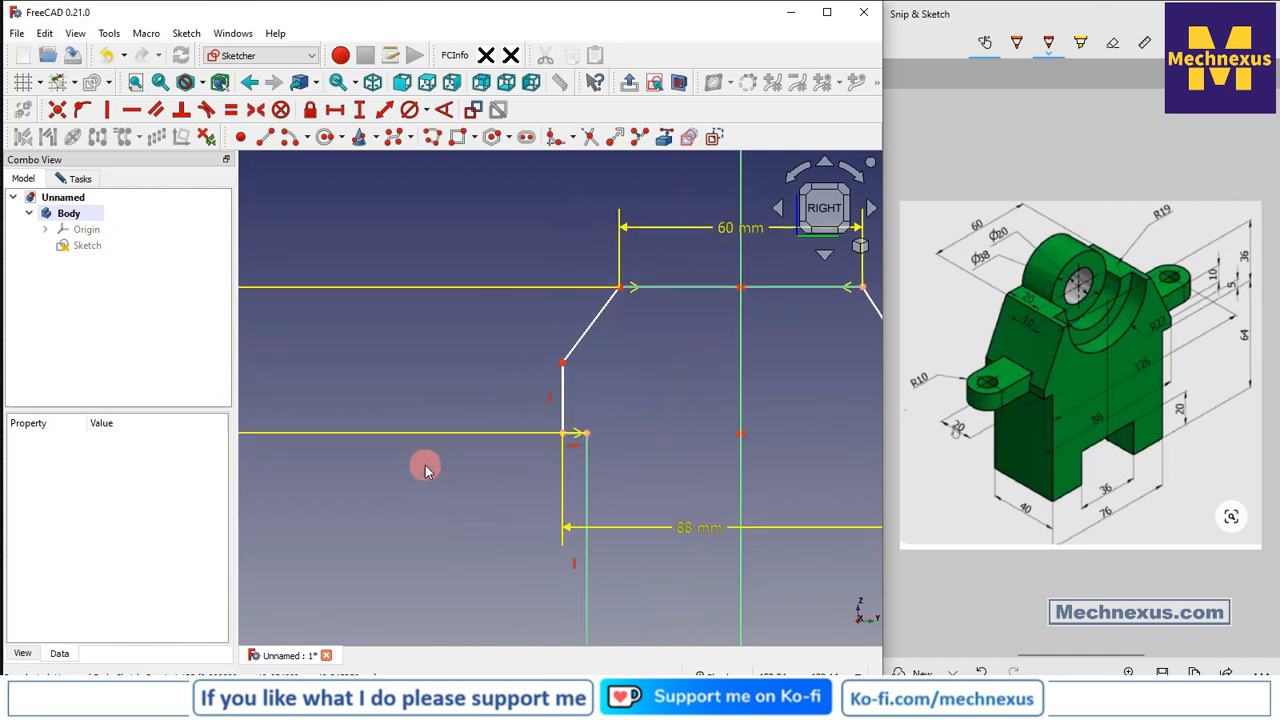
# Dimension the short vertical edge of the left shoulder as 5 mm.
pyautogui.scroll(-3, 450, 447)
pyautogui.scroll(2, 515, 435)
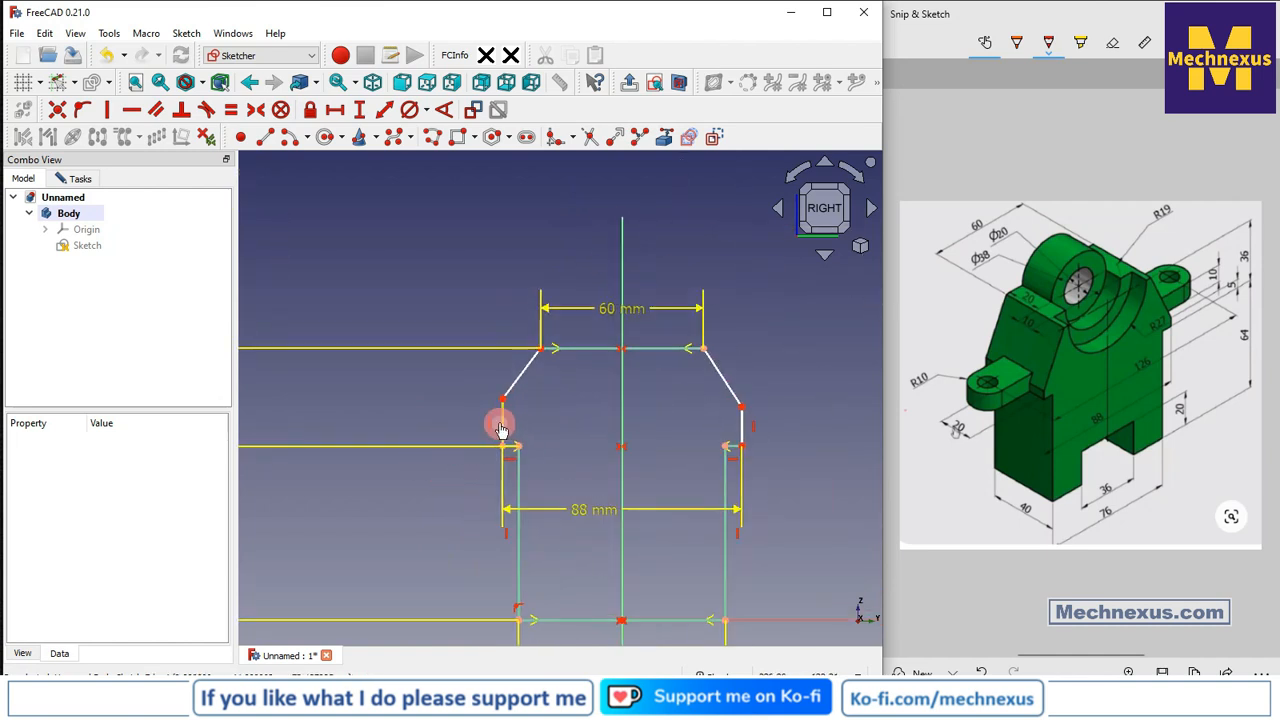
pyautogui.click(502, 428)
pyautogui.click(362, 109)
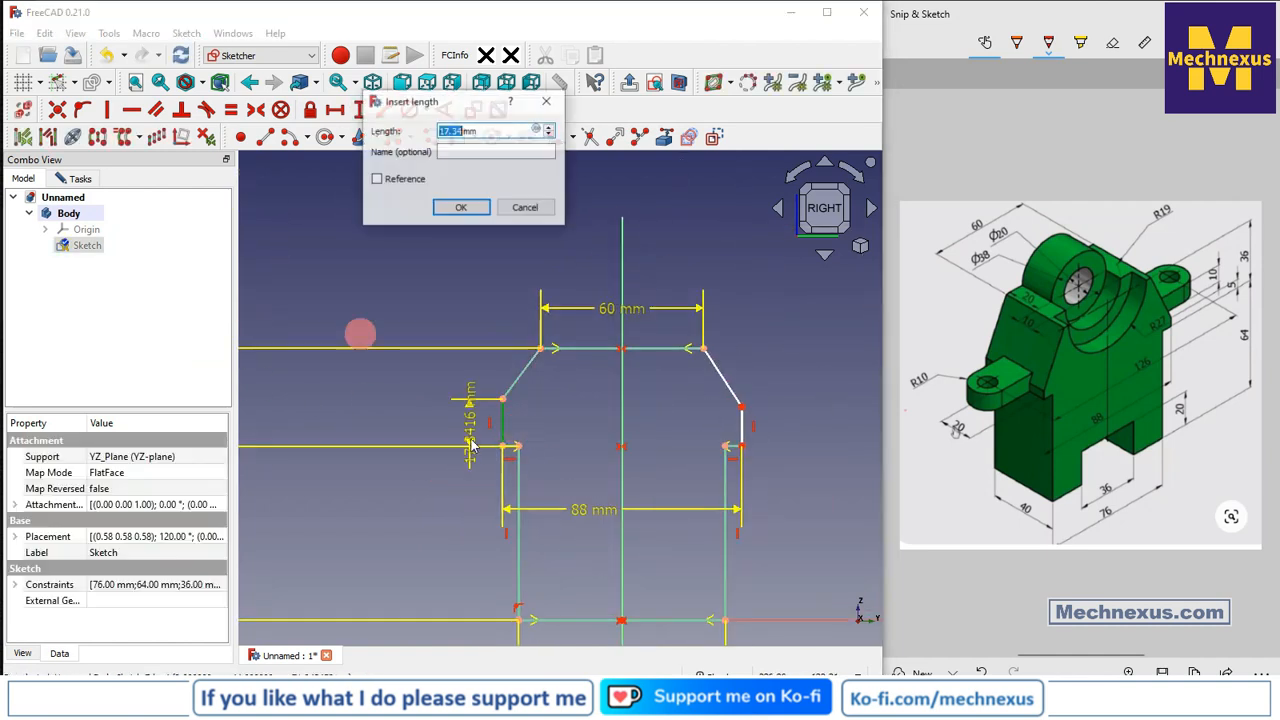
pyautogui.write('5')
pyautogui.press('Return')
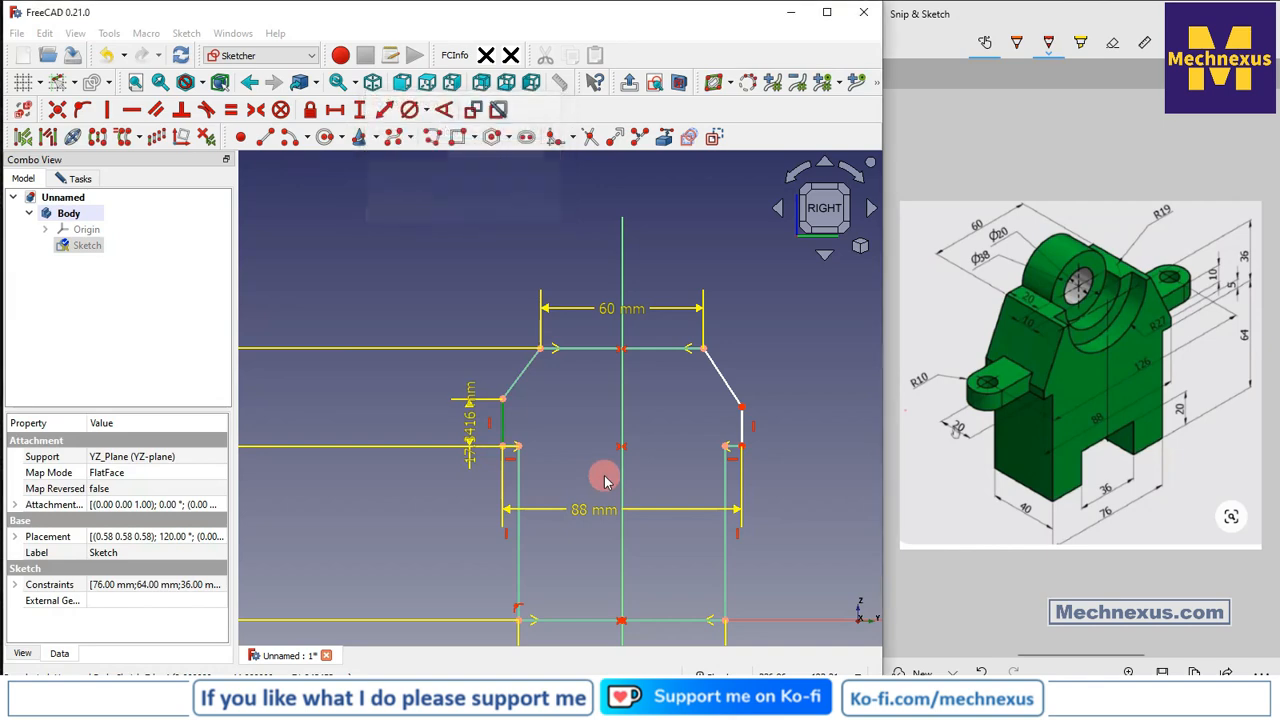
# Constrain the short vertical edges of the left and right shoulders to equal length.
pyautogui.scroll(2, 594, 474)
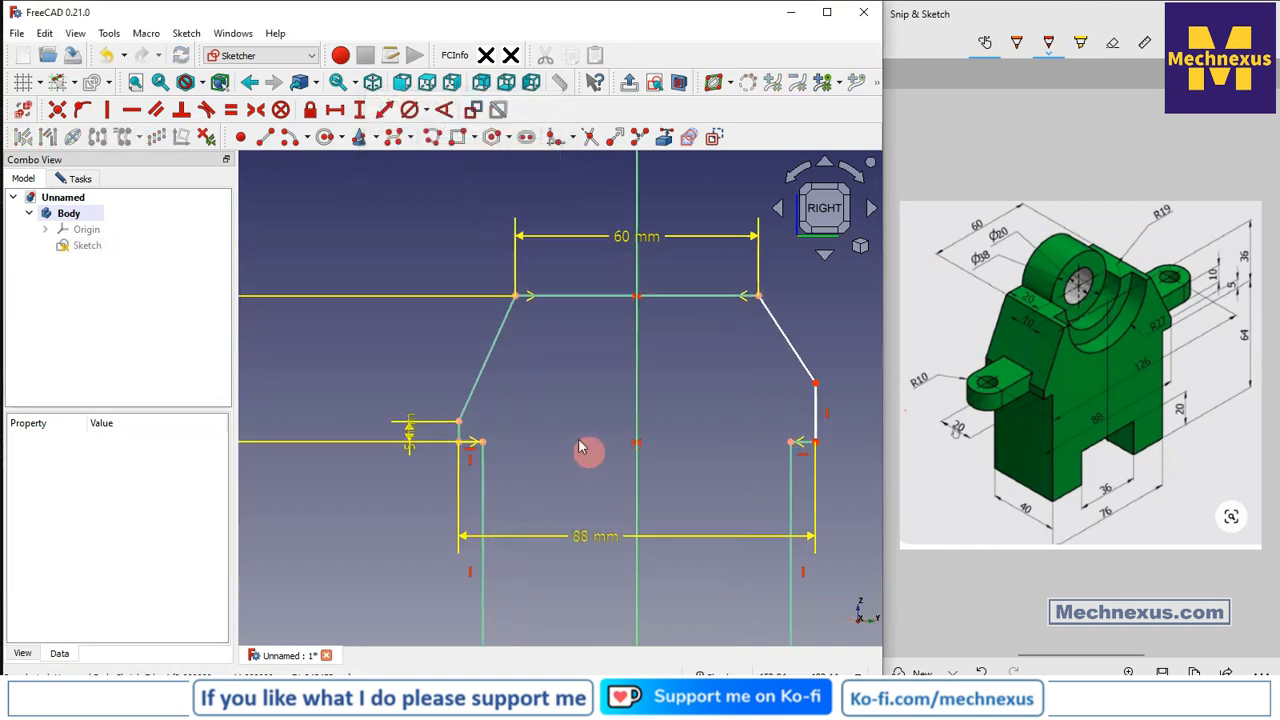
pyautogui.click(458, 424)
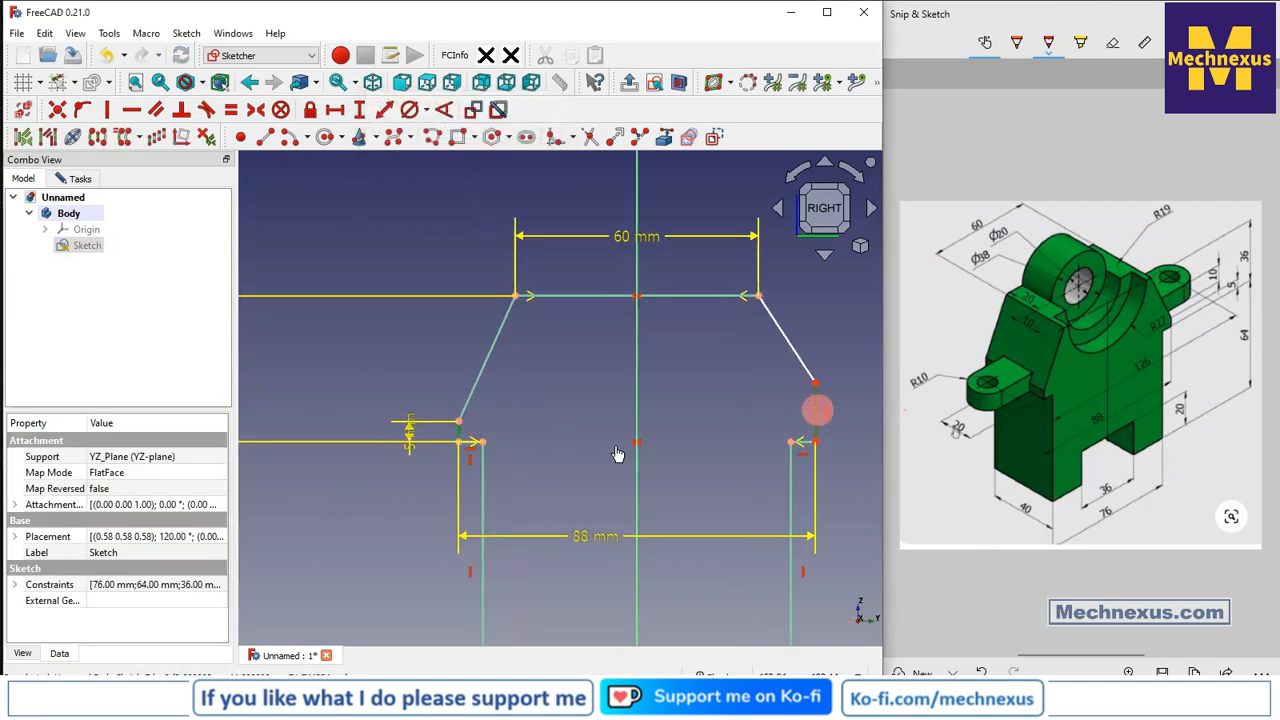
pyautogui.click(255, 110)
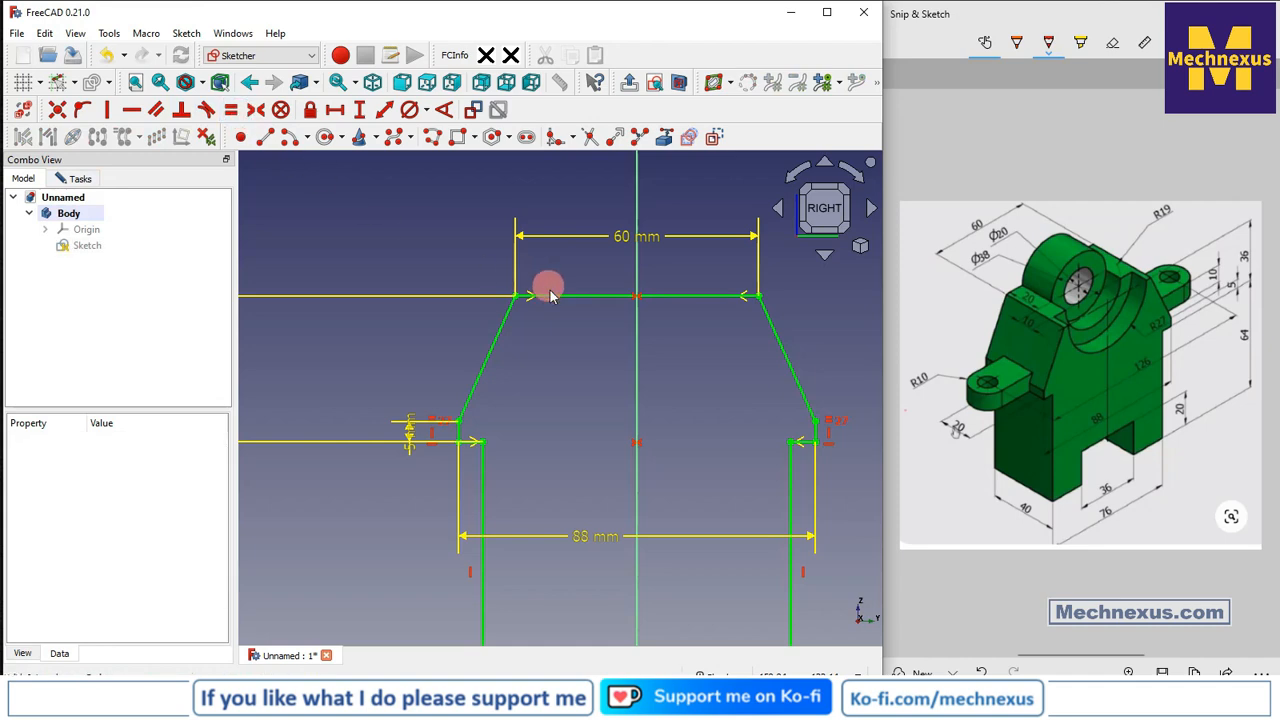
# Tidy the sketch by bringing the 76, 64 and 36 mm dimensions closer and moving the 88 and 5 mm dimensions clear of the profile.
pyautogui.scroll(-5, 550, 295)
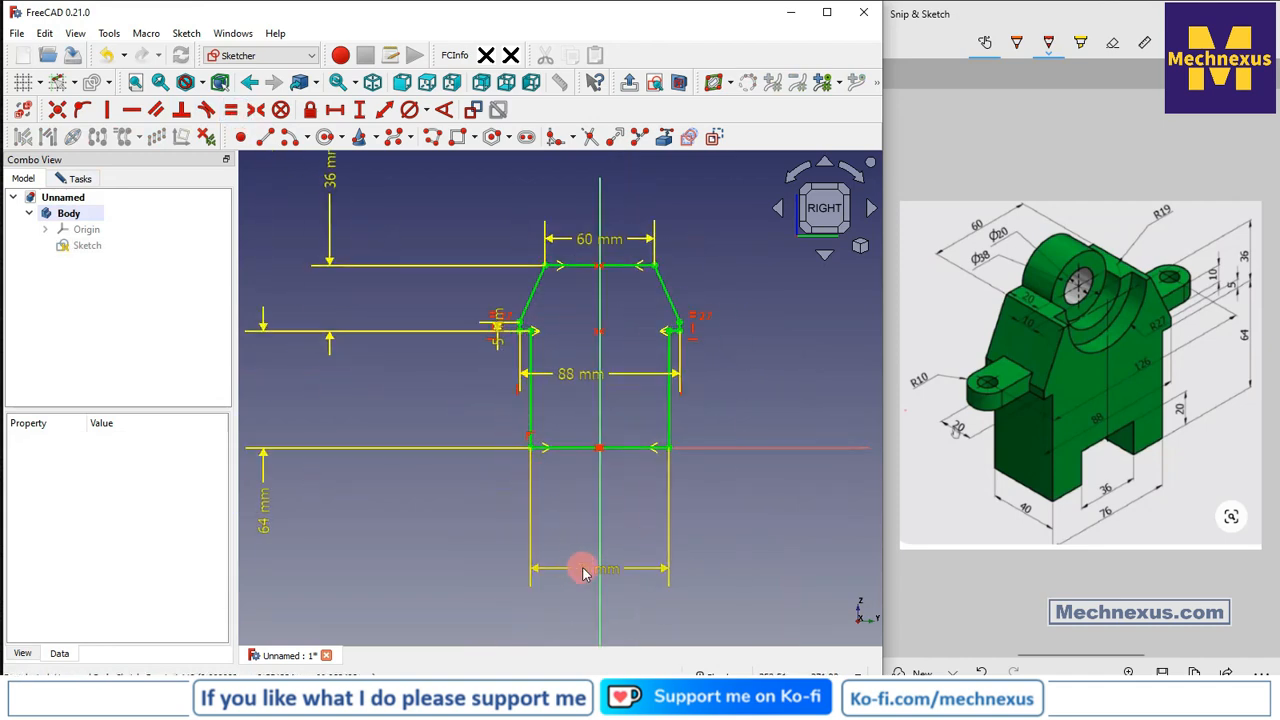
pyautogui.moveTo(585, 573); pyautogui.dragTo(583, 479)
pyautogui.moveTo(271, 517); pyautogui.dragTo(463, 512)
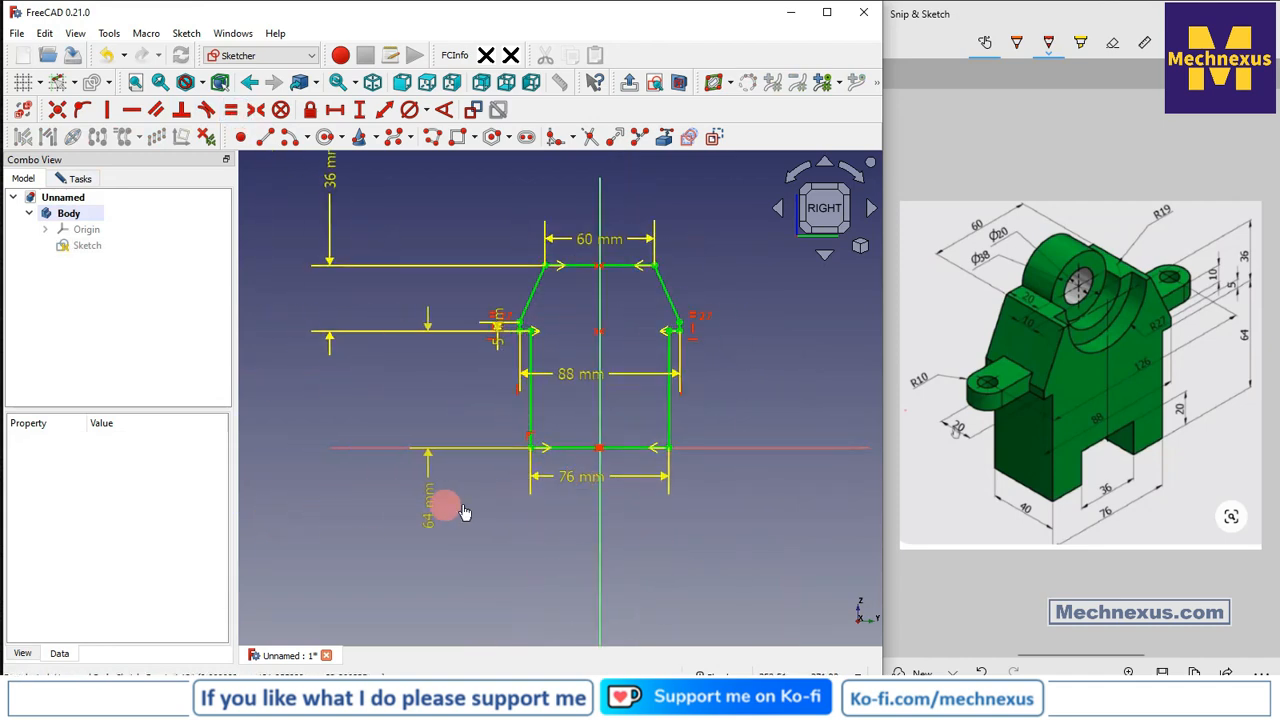
pyautogui.moveTo(563, 372); pyautogui.dragTo(748, 385)
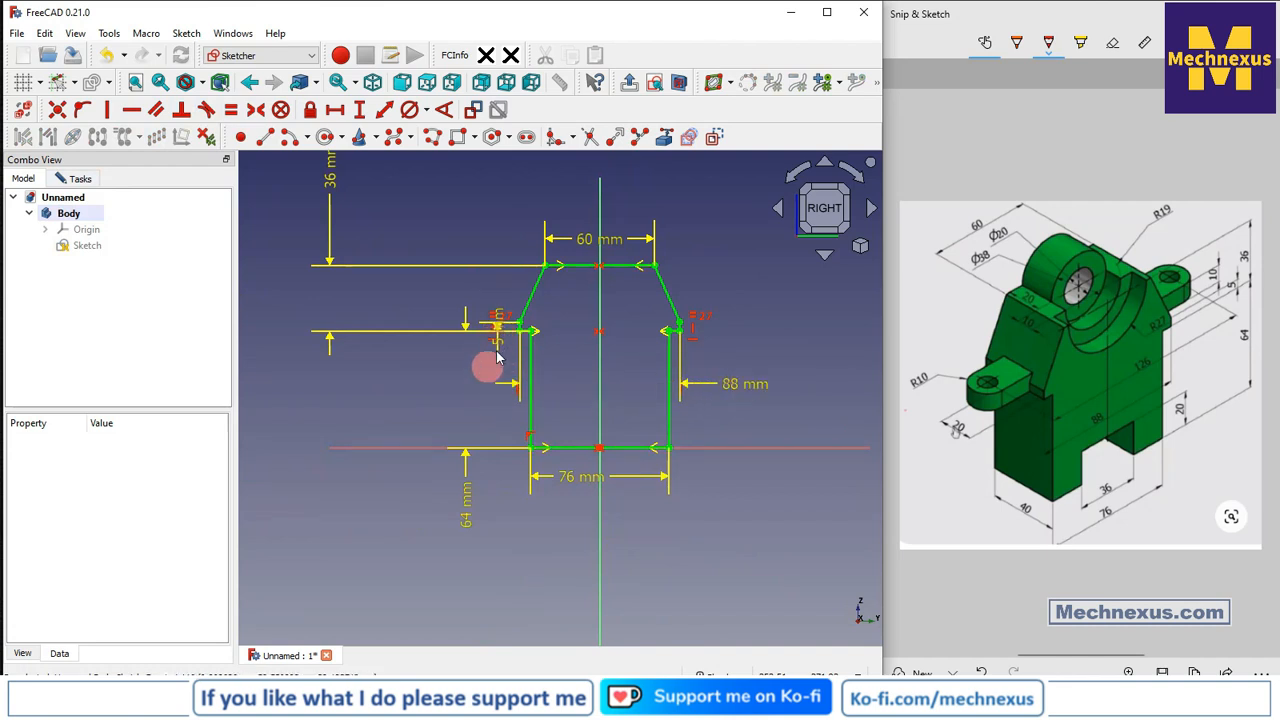
pyautogui.scroll(3, 498, 340)
pyautogui.moveTo(498, 318); pyautogui.dragTo(498, 393)
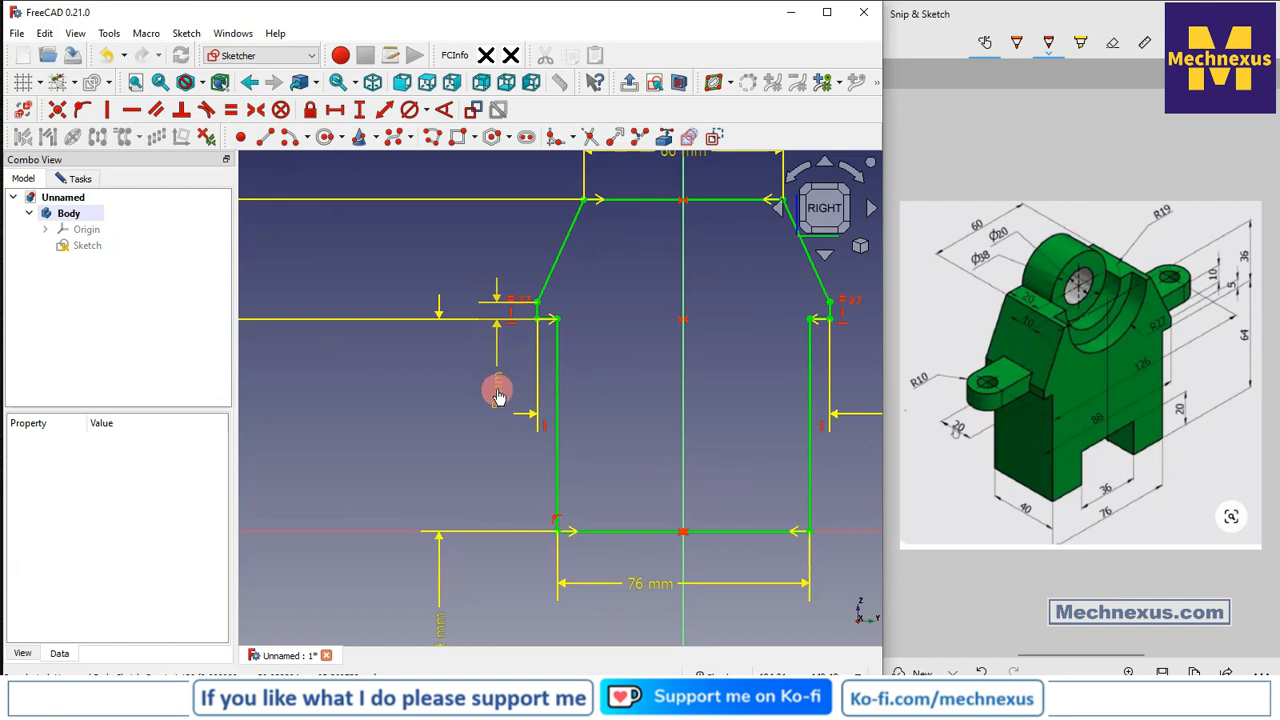
pyautogui.scroll(-3, 497, 393)
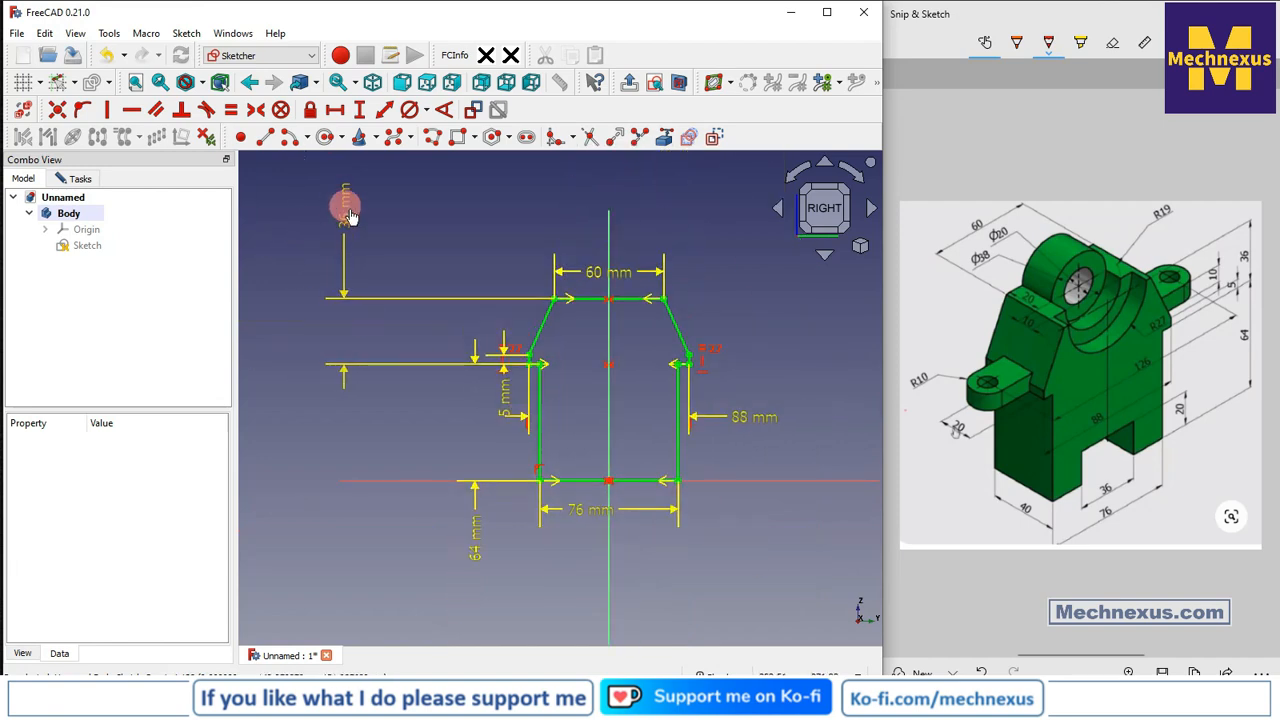
pyautogui.moveTo(343, 200); pyautogui.dragTo(450, 218)
pyautogui.scroll(2, 649, 414)
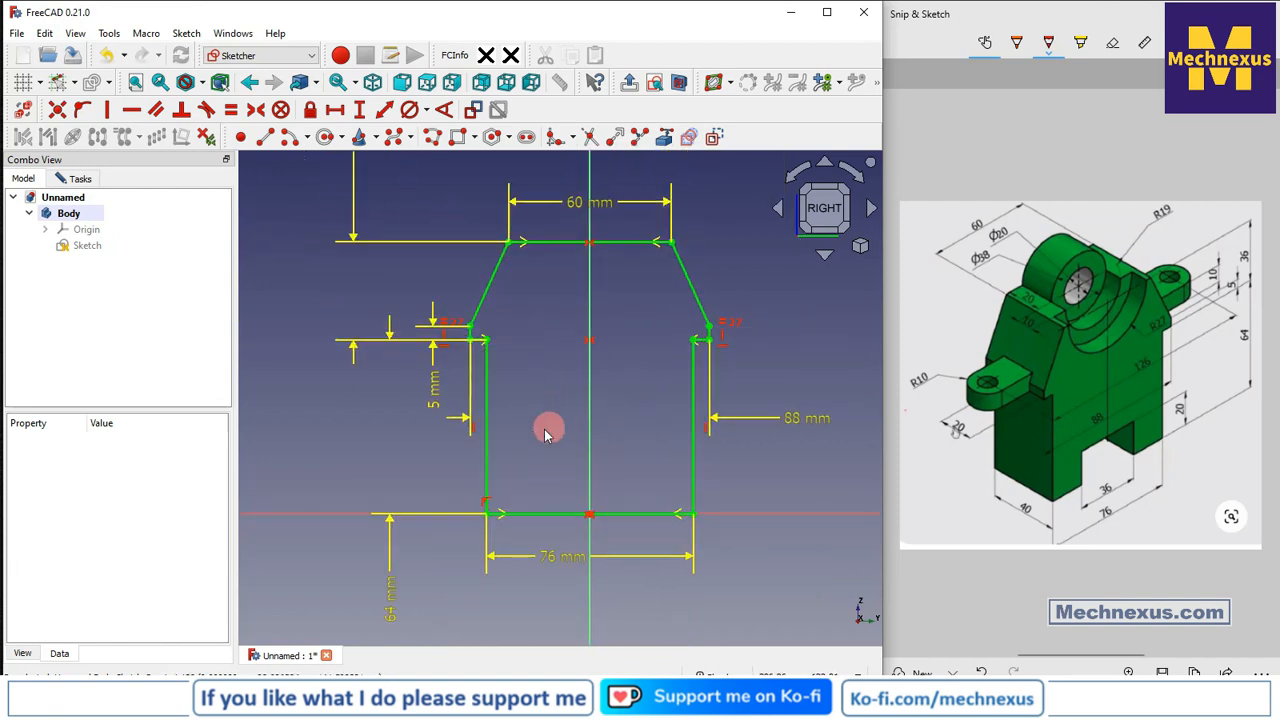
pyautogui.scroll(-1, 551, 423)
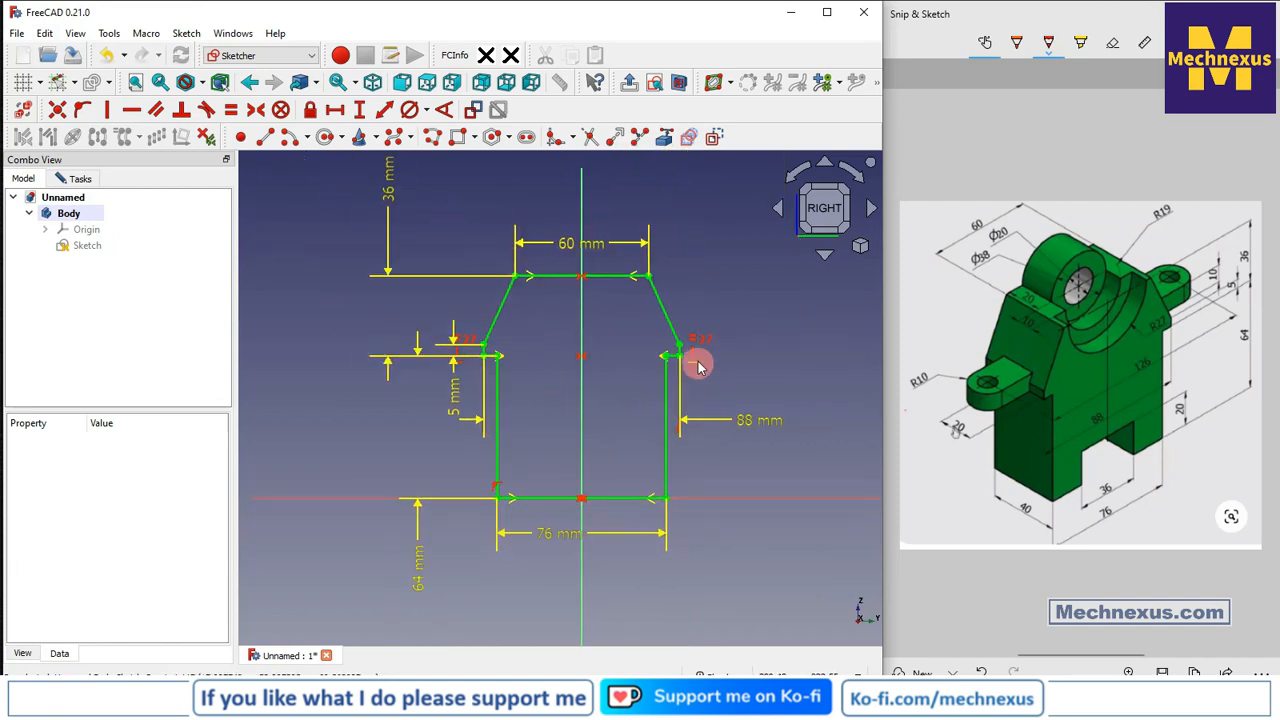
# Close the profile sketch and pad it 40 mm symmetric to the sketch plane.
pyautogui.click(82, 179)
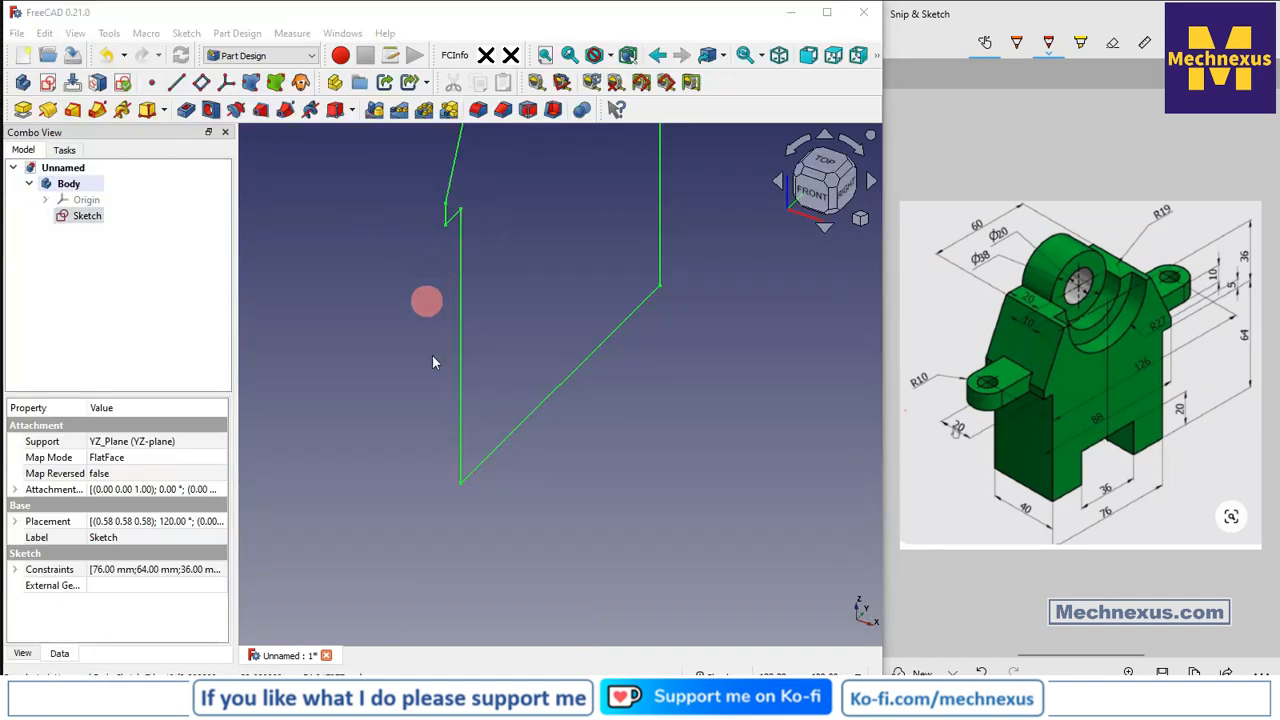
pyautogui.scroll(-4, 486, 440)
pyautogui.scroll(1, 606, 179)
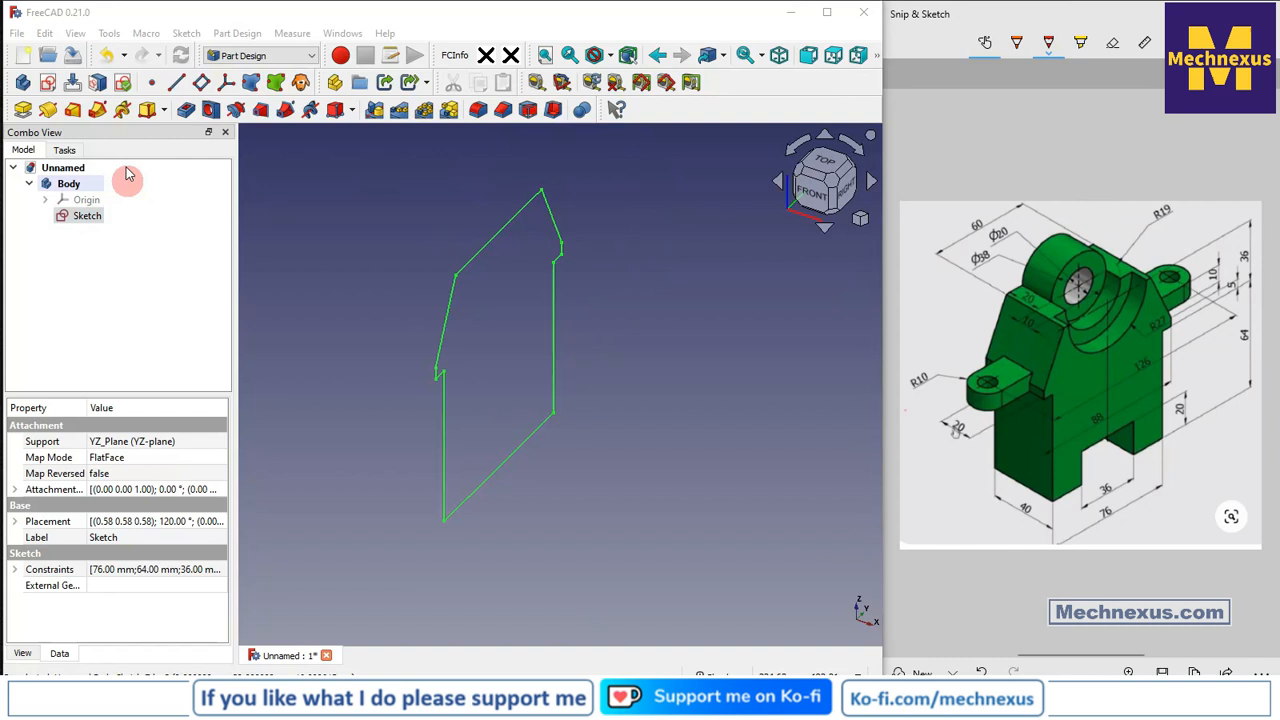
pyautogui.click(22, 110)
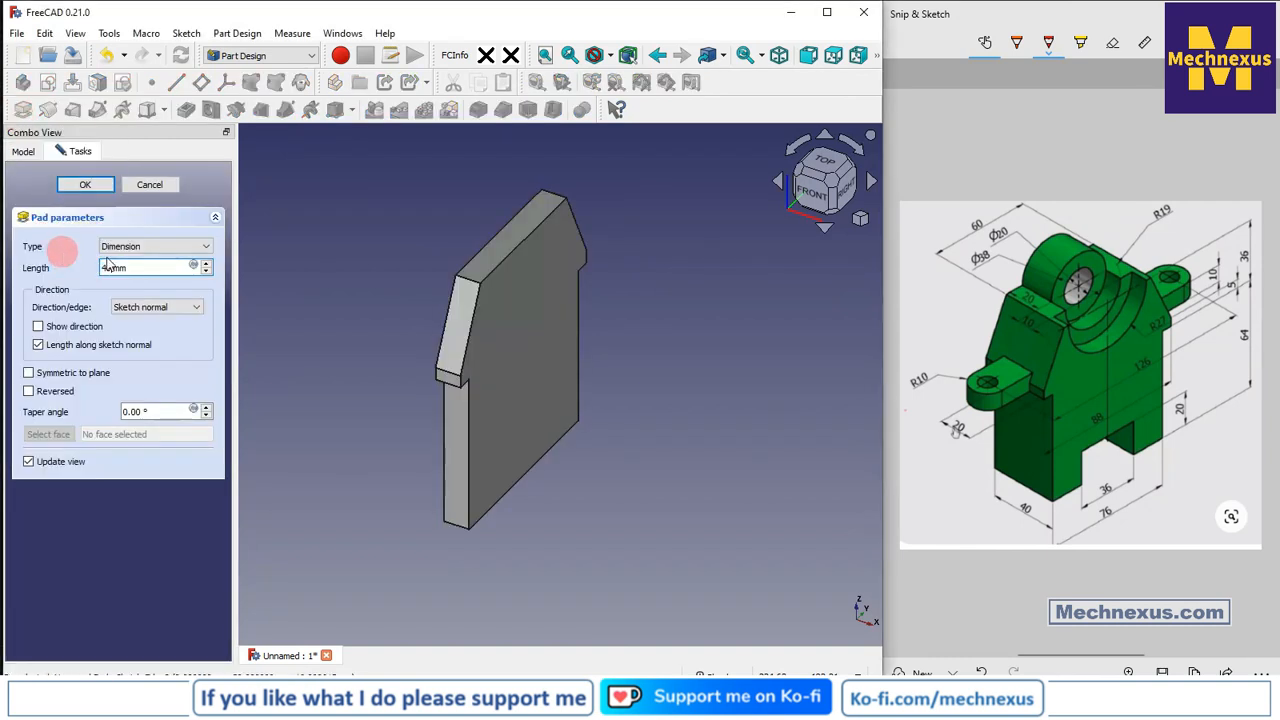
pyautogui.write('0')
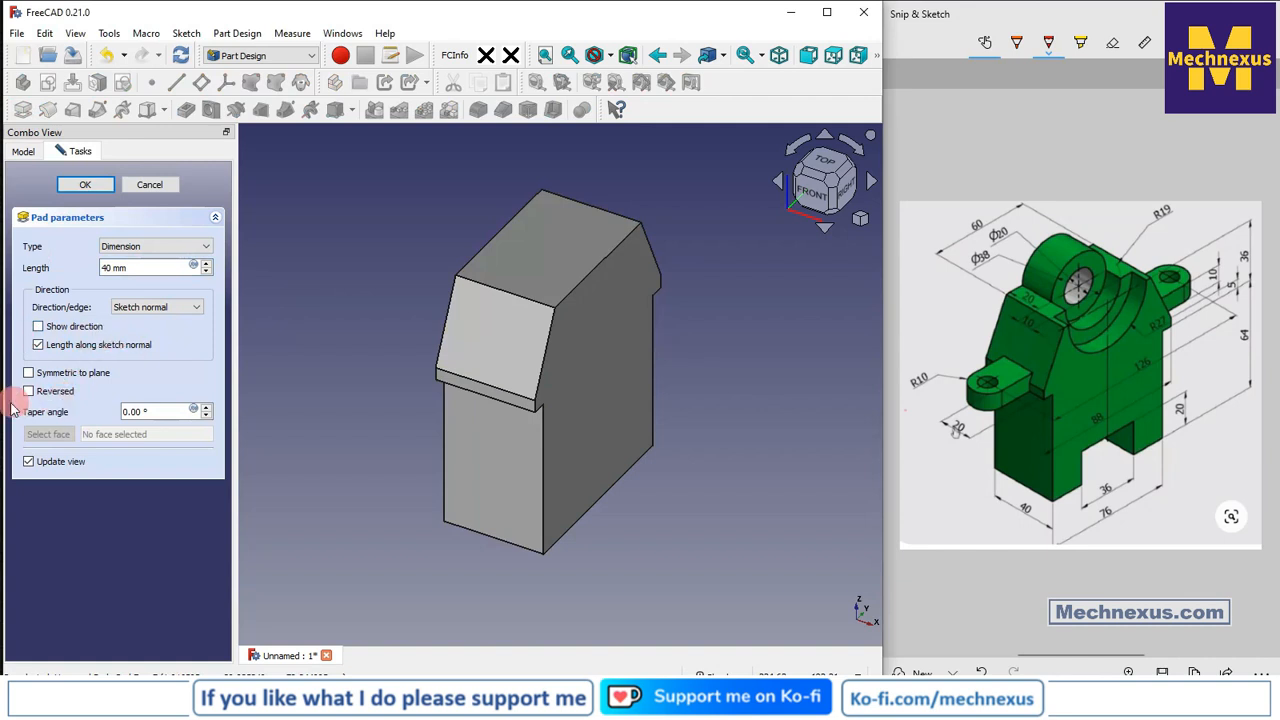
pyautogui.click(29, 373)
pyautogui.click(80, 186)
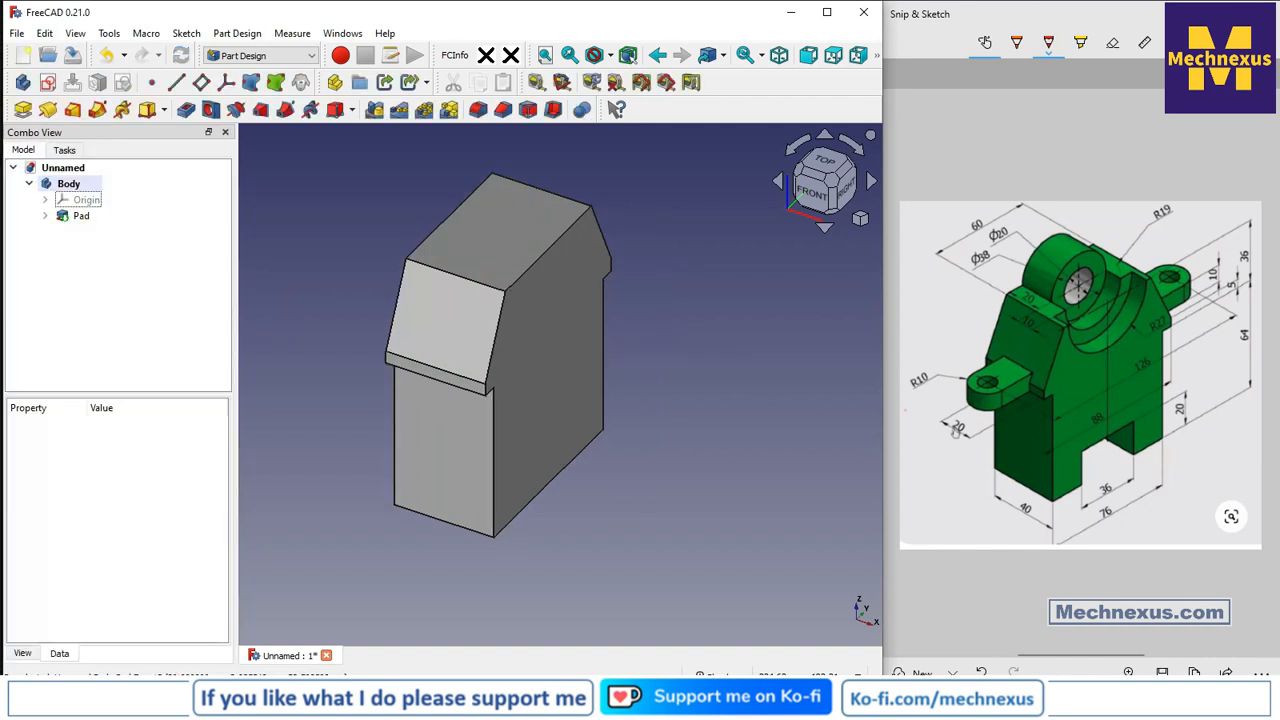
# Start a new sketch on the pad's large profile face on the right-view side.
pyautogui.click(954, 429)
pyautogui.click(694, 432)
pyautogui.press('0')
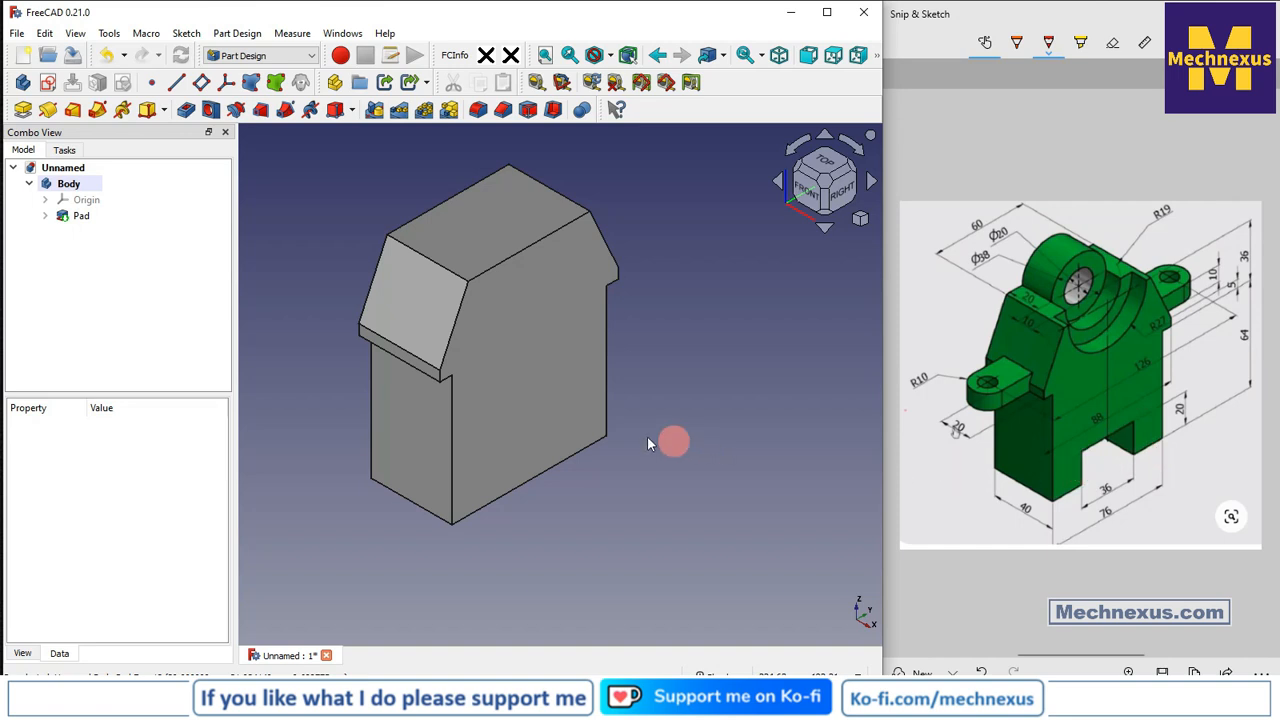
pyautogui.click(514, 429)
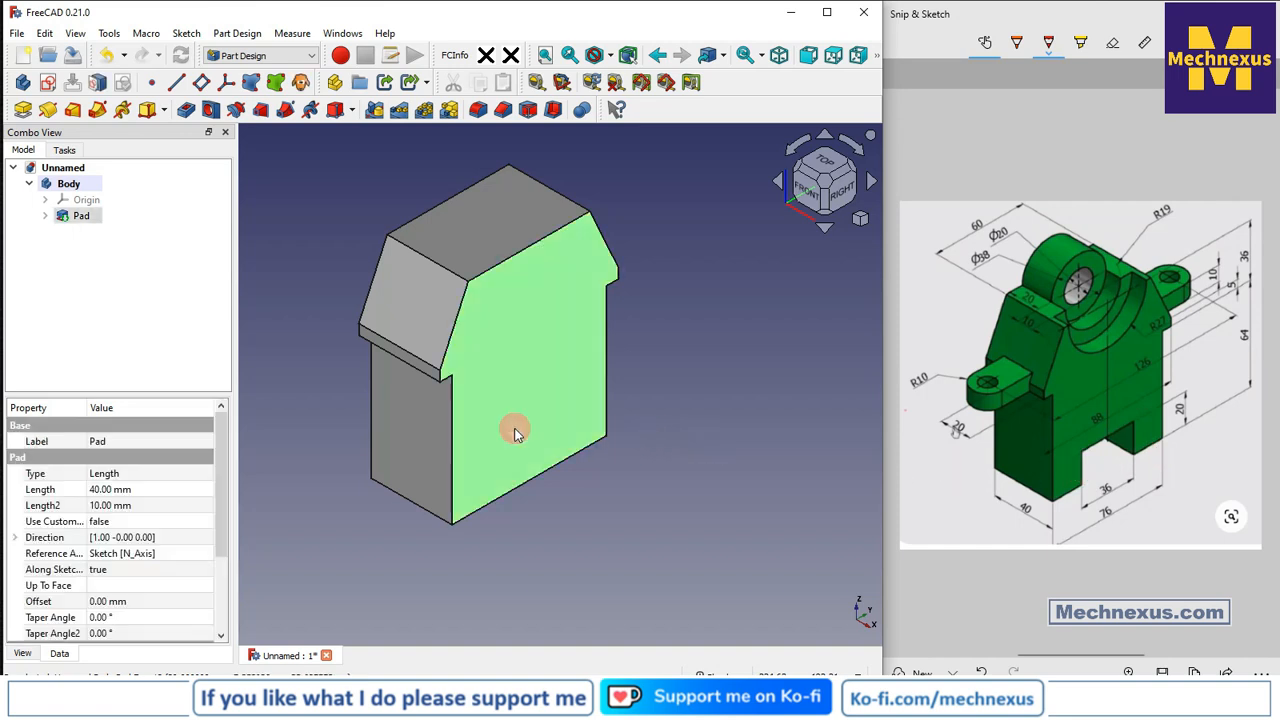
pyautogui.click(47, 82)
pyautogui.scroll(2, 446, 444)
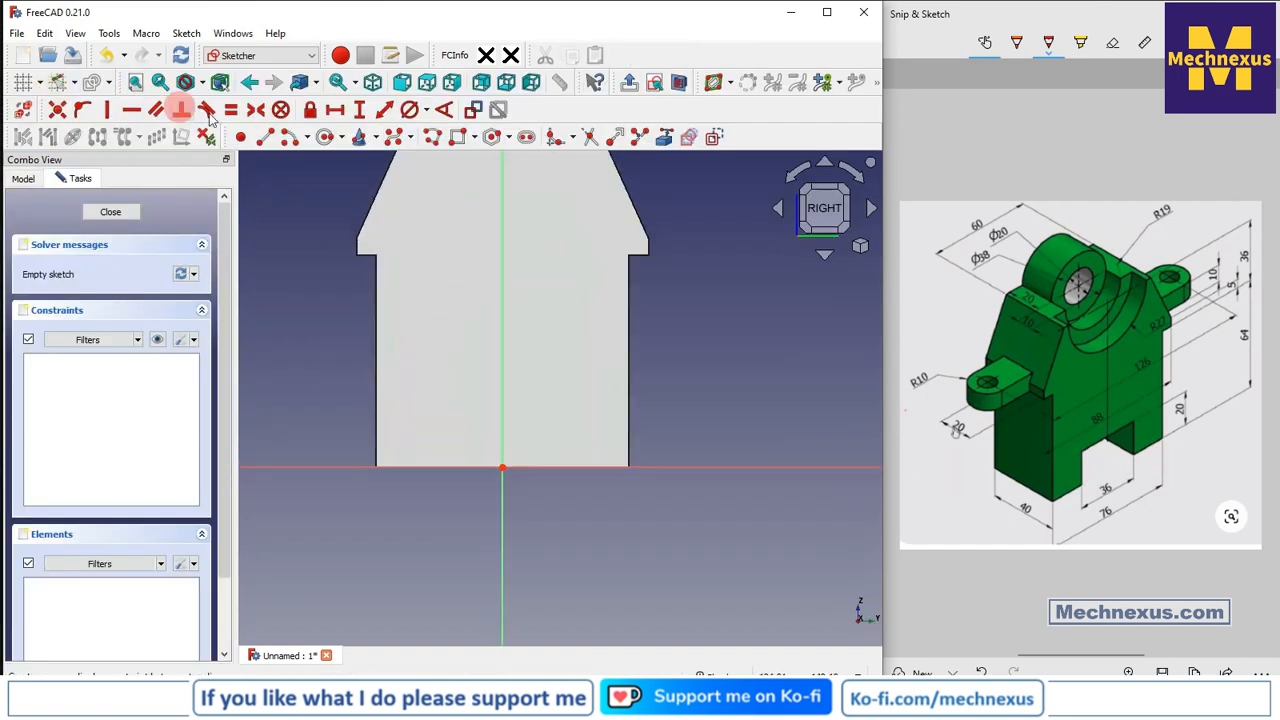
# Draw a rectangle straddling the vertical axis, with its lower edge on the horizontal axis at the bottom of the pad face.
pyautogui.click(457, 137)
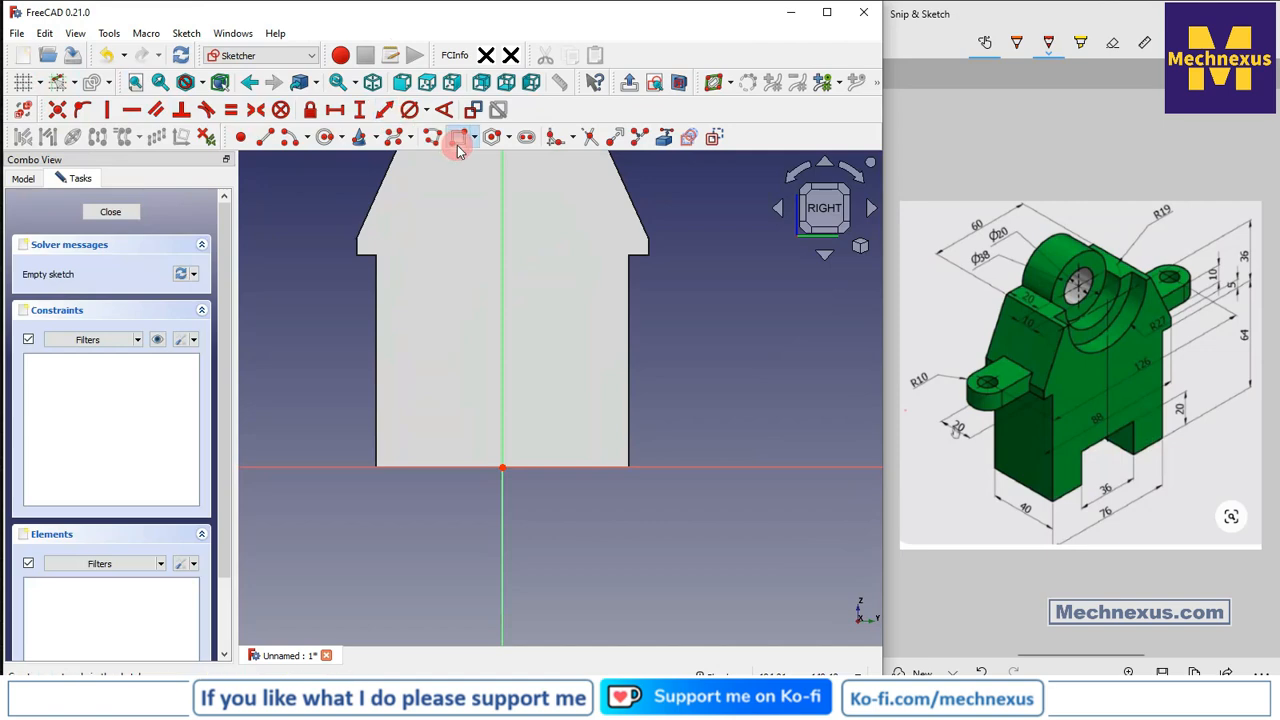
pyautogui.click(456, 466)
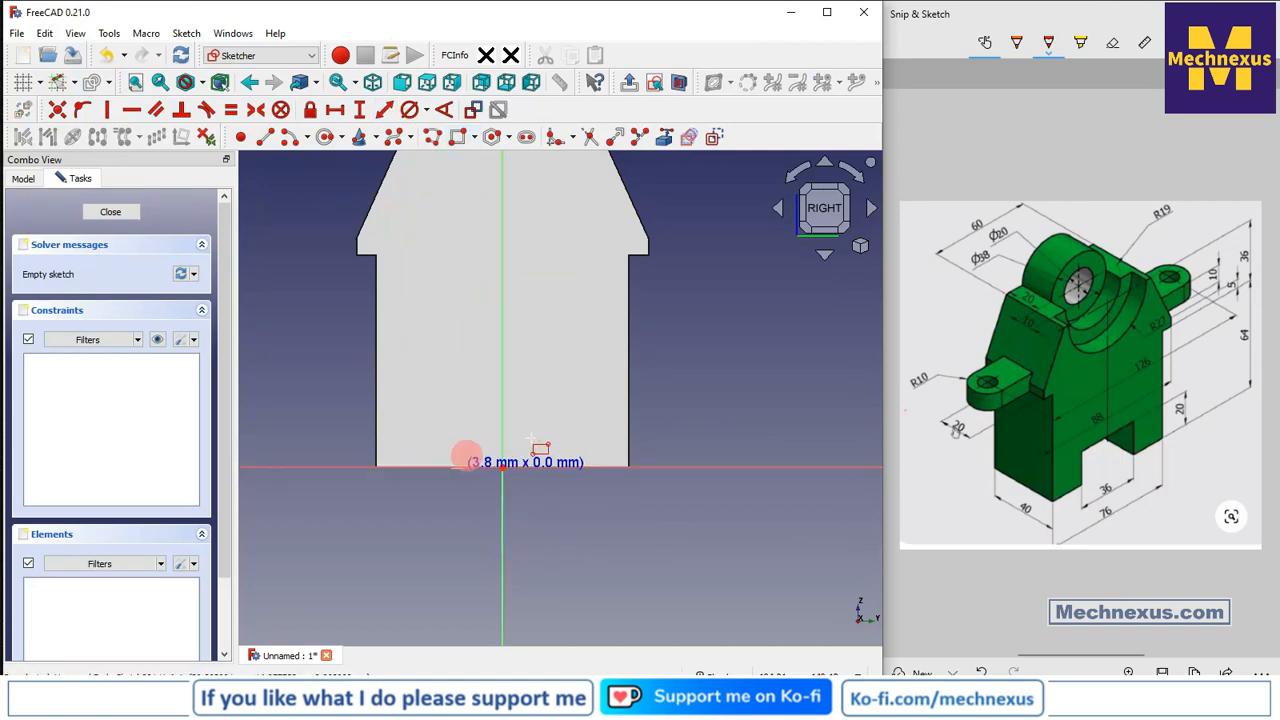
pyautogui.click(586, 405)
pyautogui.click(576, 517)
pyautogui.scroll(2, 463, 512)
pyautogui.rightClick(674, 531)
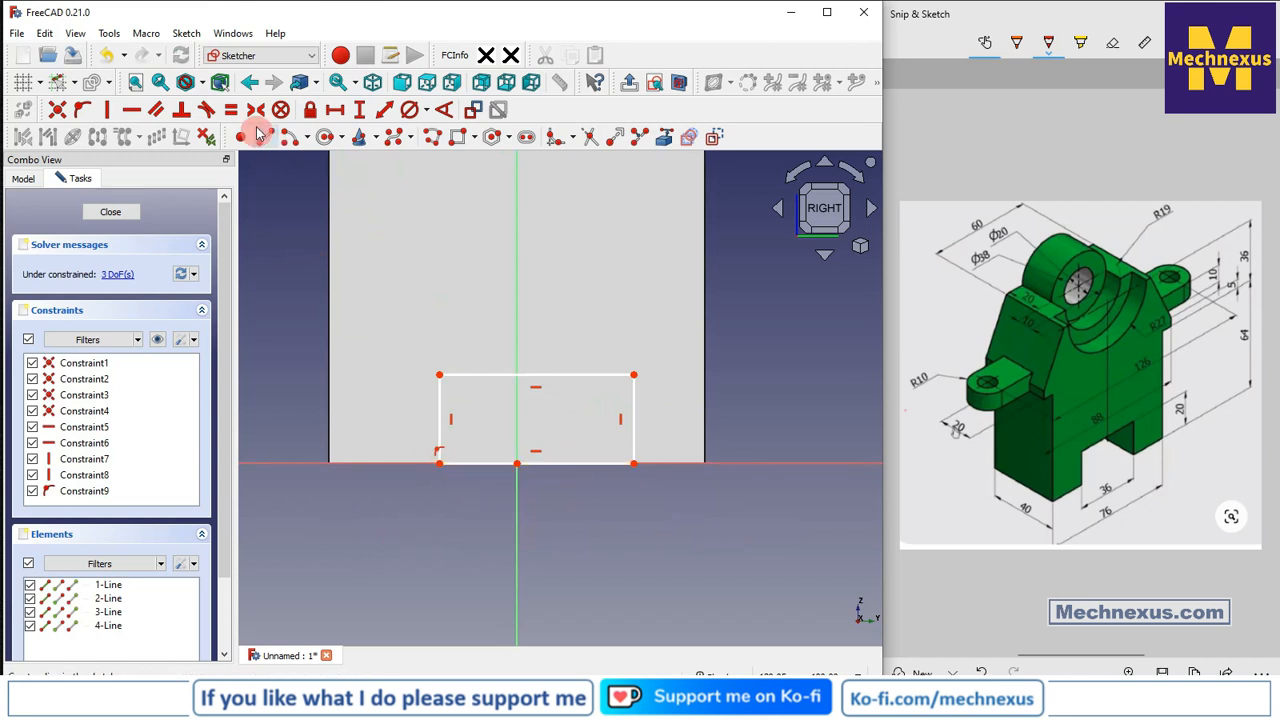
# Make the rectangle's two lower corners symmetric about the vertical axis.
pyautogui.click(425, 471)
pyautogui.click(437, 462)
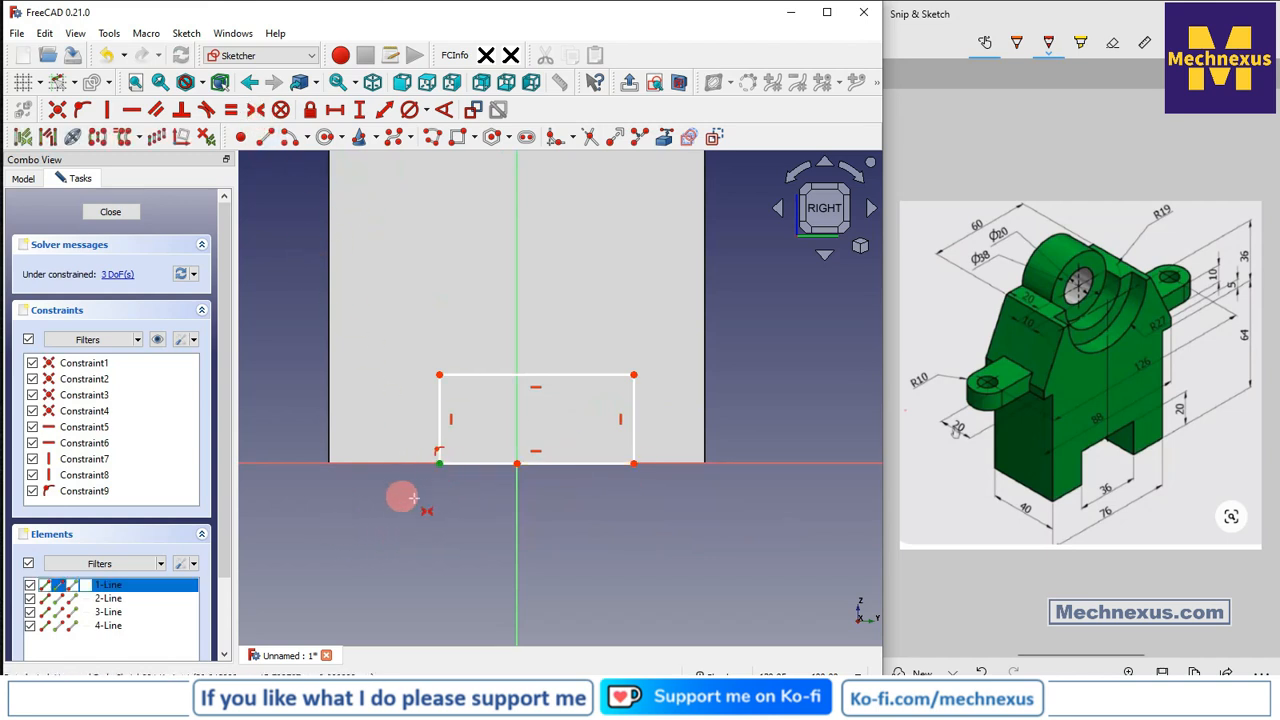
pyautogui.click(634, 463)
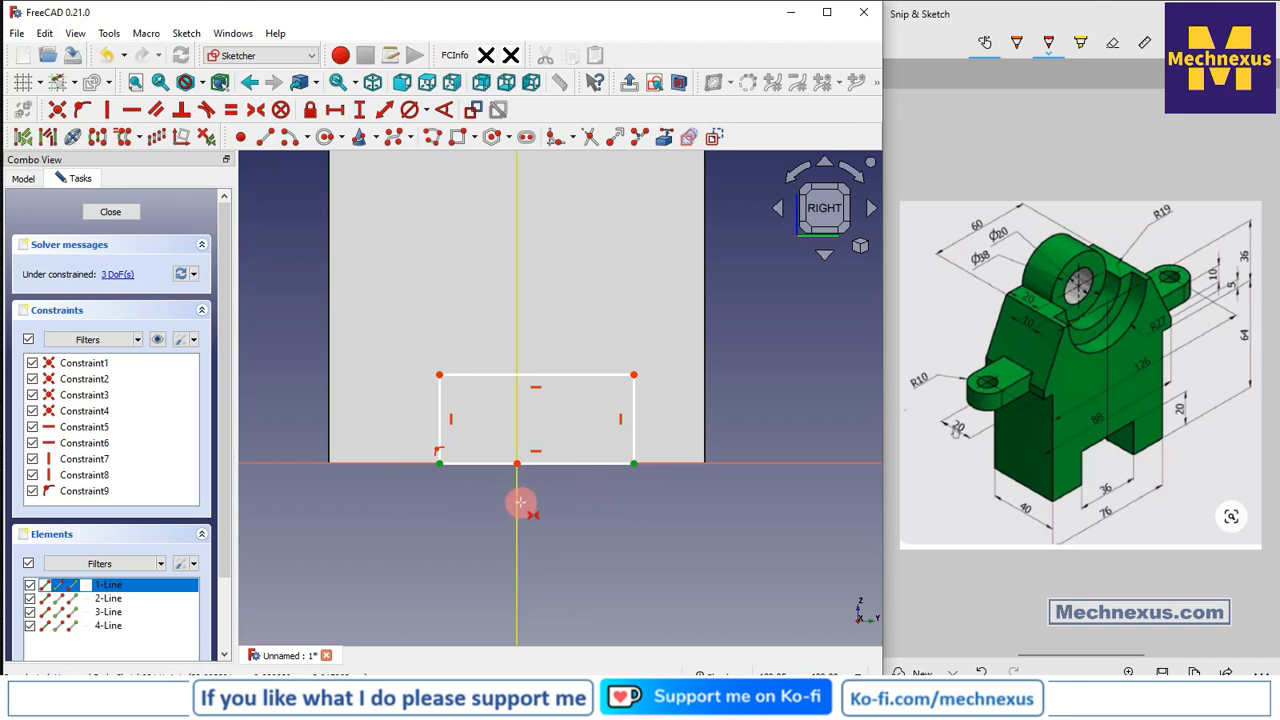
pyautogui.click(519, 507)
# Dimension the slot rectangle 36 mm wide along its lower edge and 20 mm high along its side.
pyautogui.click(335, 109)
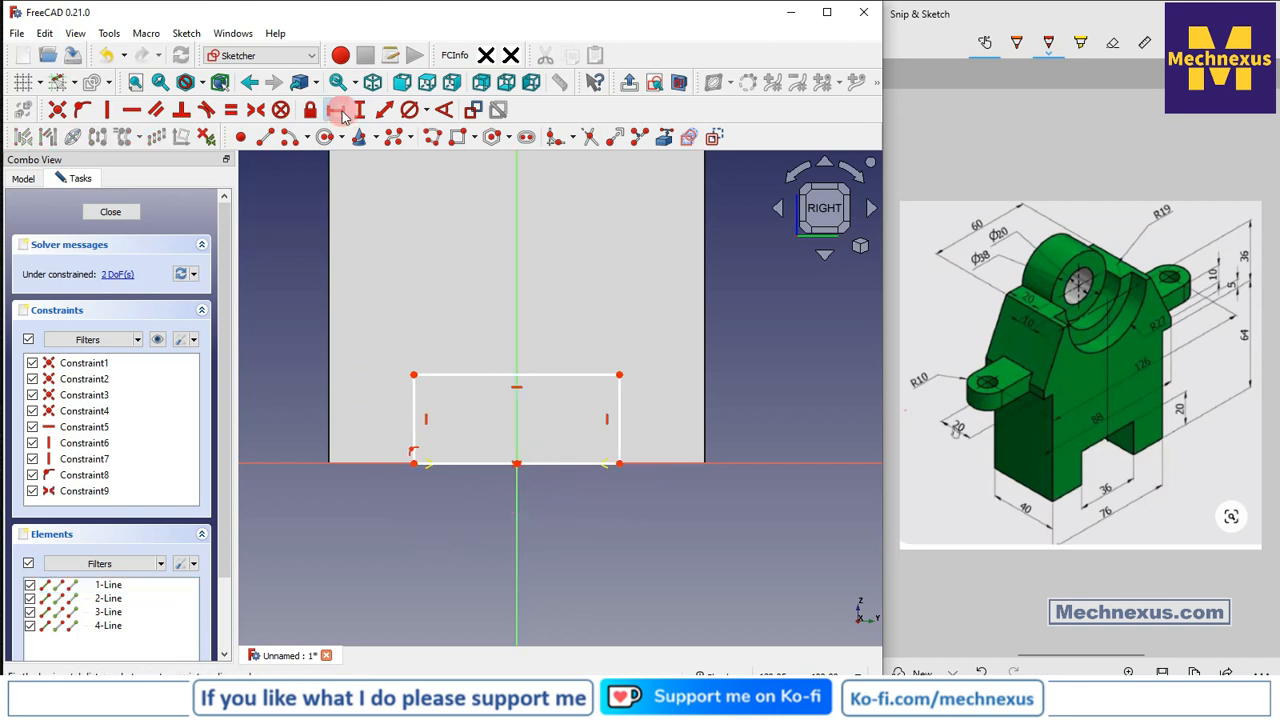
pyautogui.click(477, 465)
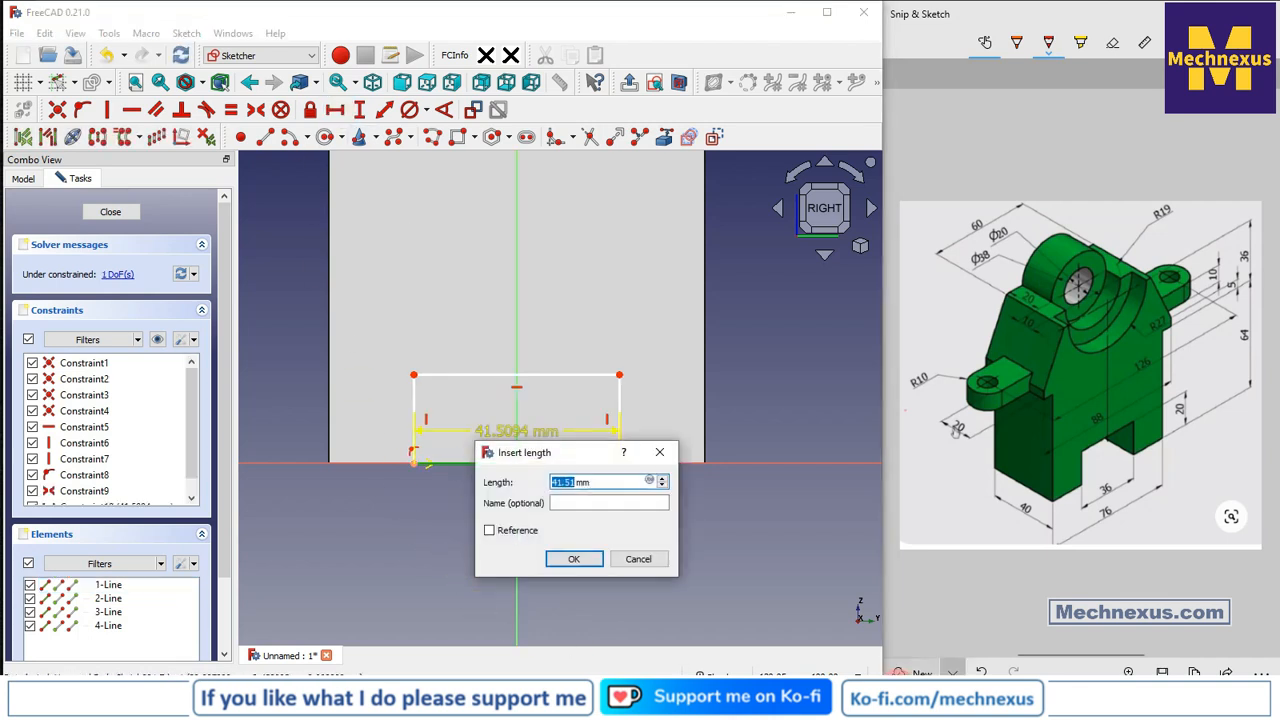
pyautogui.write('36')
pyautogui.press('Return')
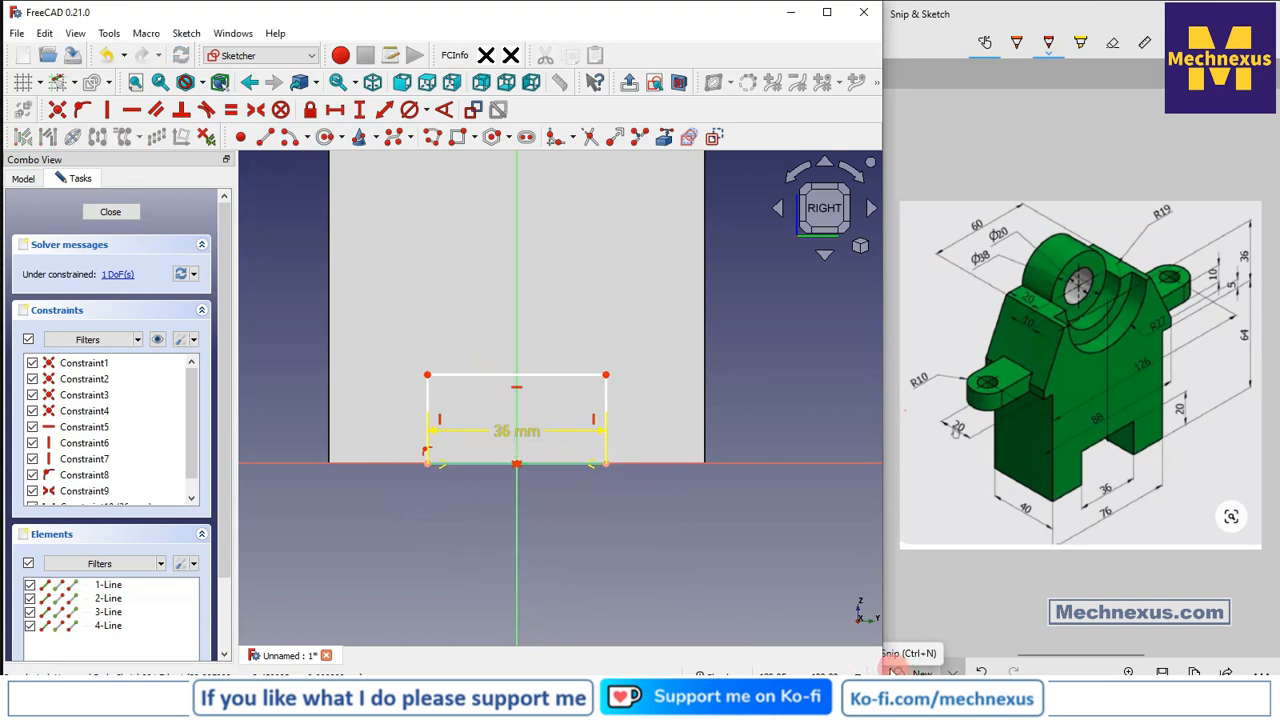
pyautogui.click(359, 109)
pyautogui.click(429, 401)
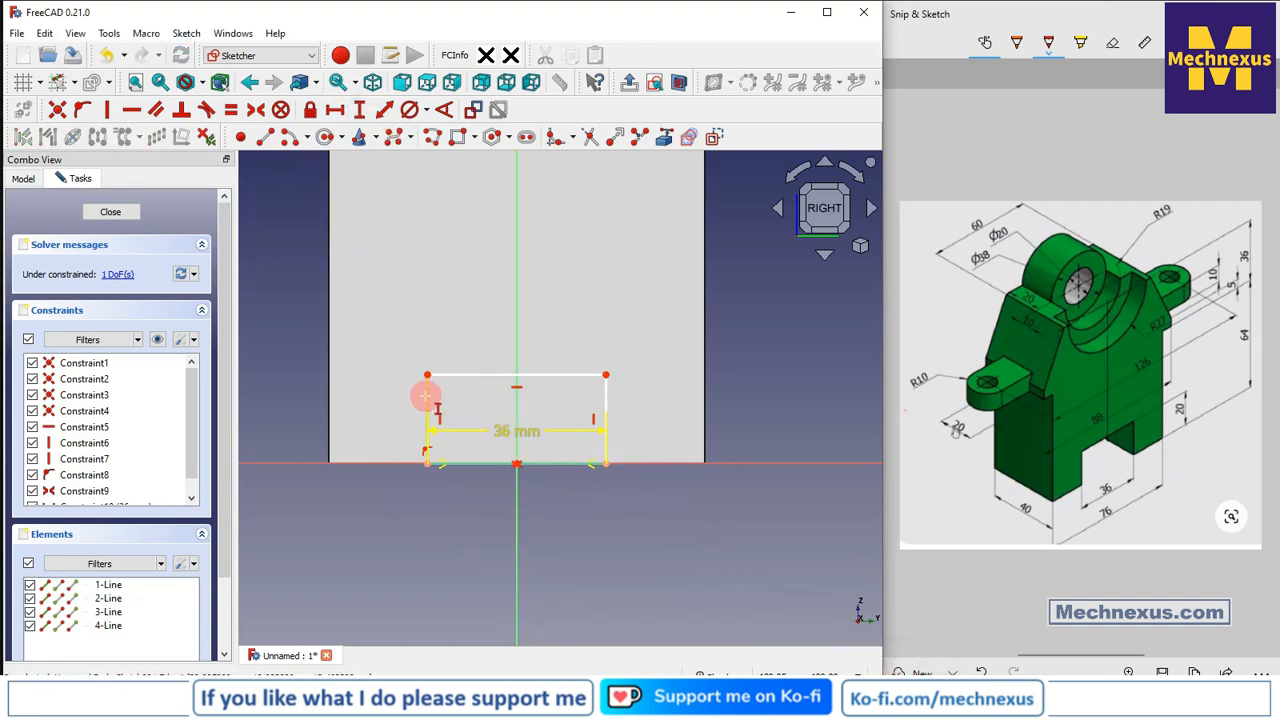
pyautogui.click(425, 396)
pyautogui.write('20')
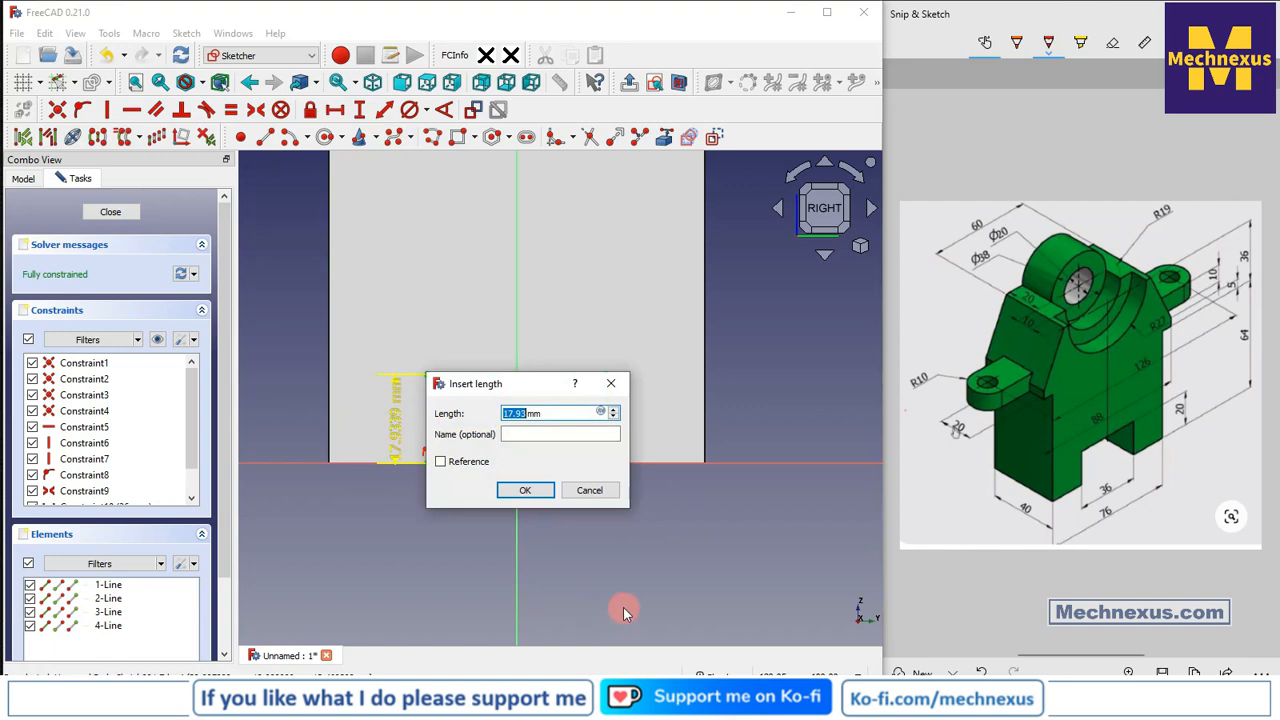
pyautogui.press('Return')
# Close the slot sketch and pocket it through the whole body.
pyautogui.click(112, 214)
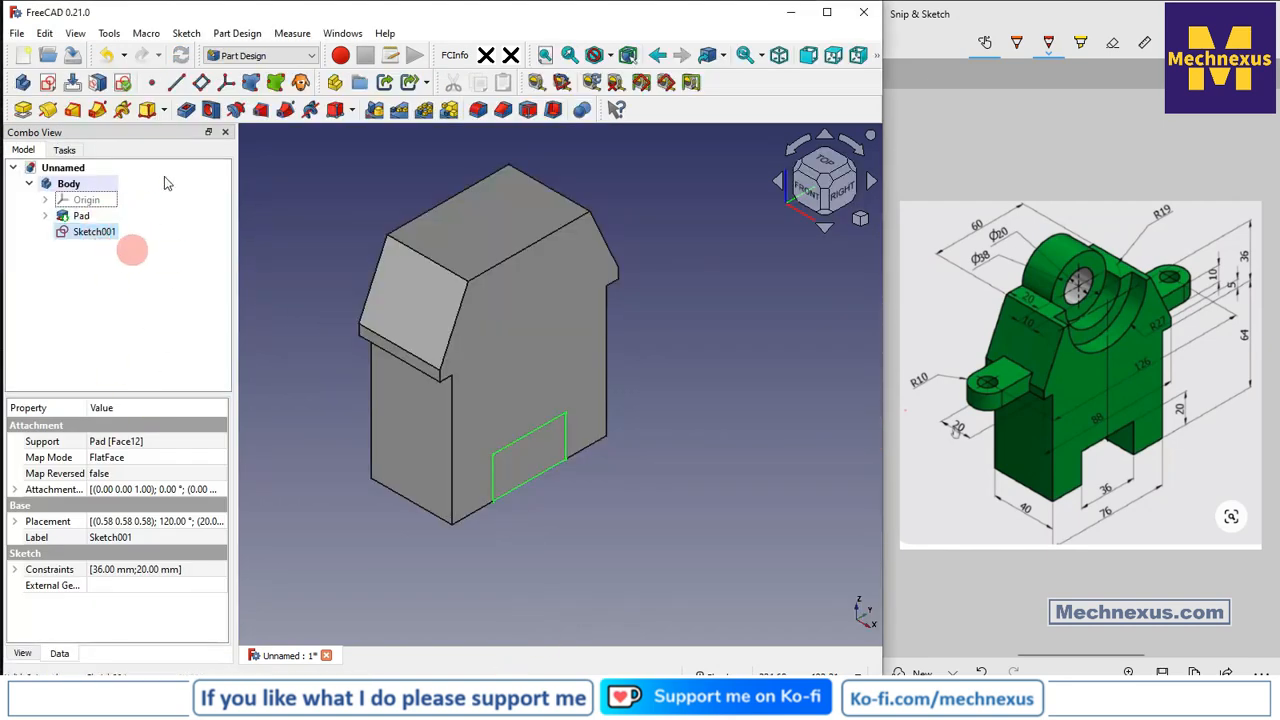
pyautogui.click(193, 114)
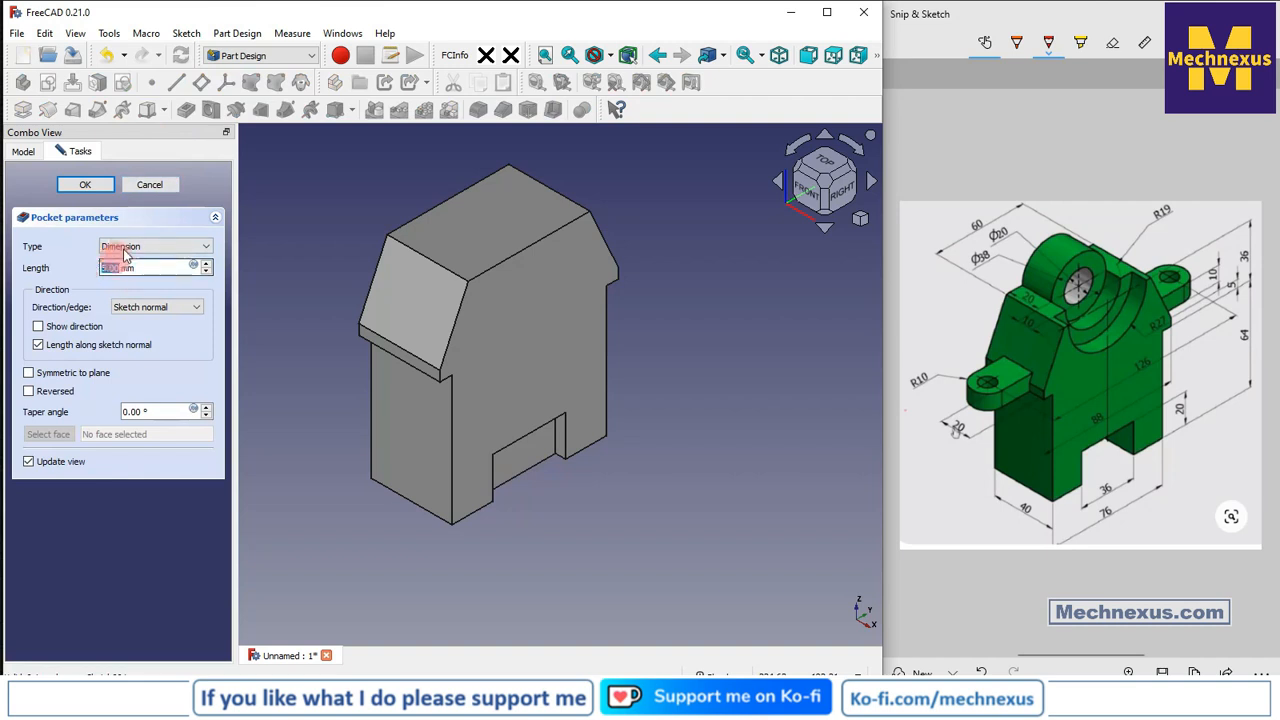
pyautogui.click(128, 246)
pyautogui.click(124, 270)
pyautogui.click(85, 191)
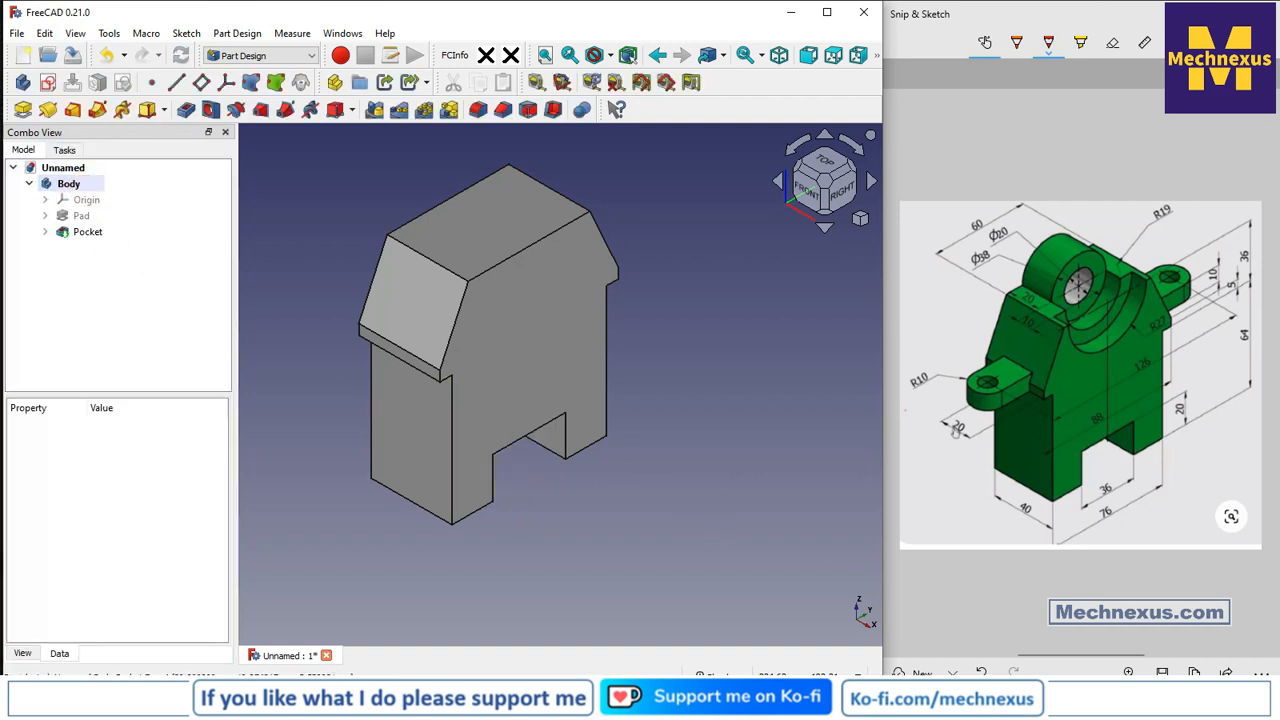
# Show the body's origin planes and start a new sketch on the YZ plane for the side lug.
pyautogui.click(906, 410)
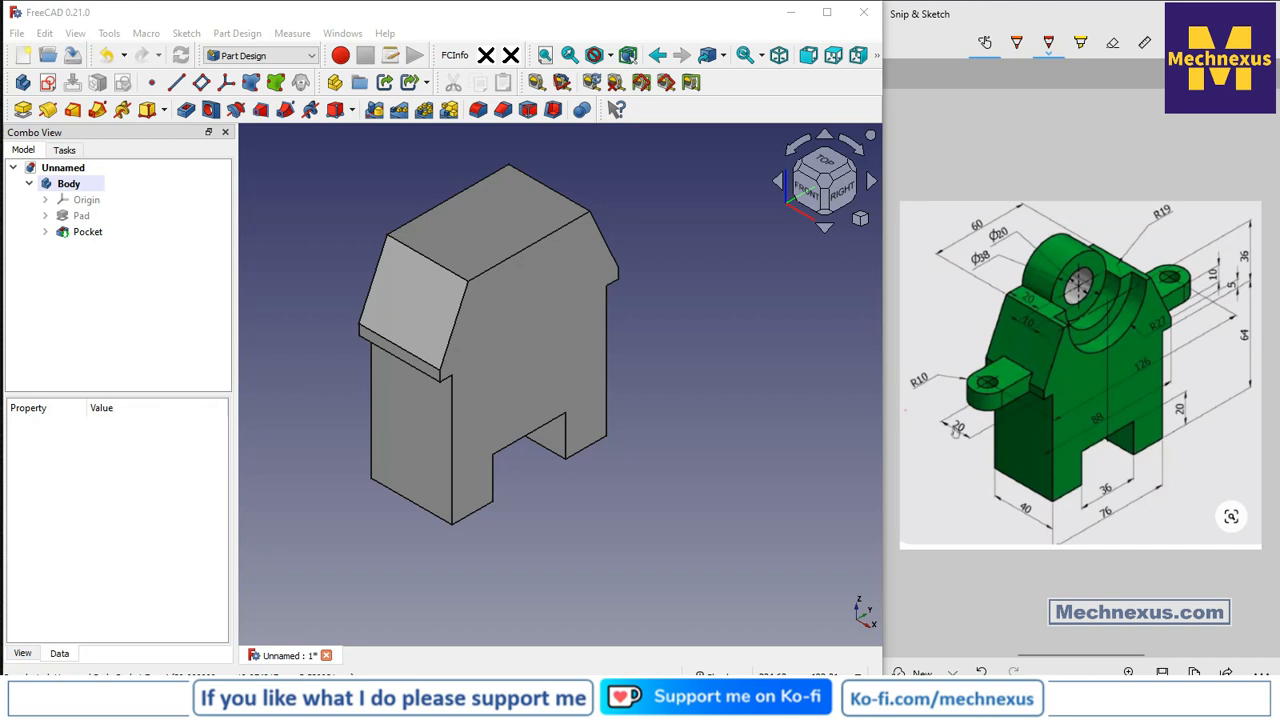
pyautogui.click(742, 432)
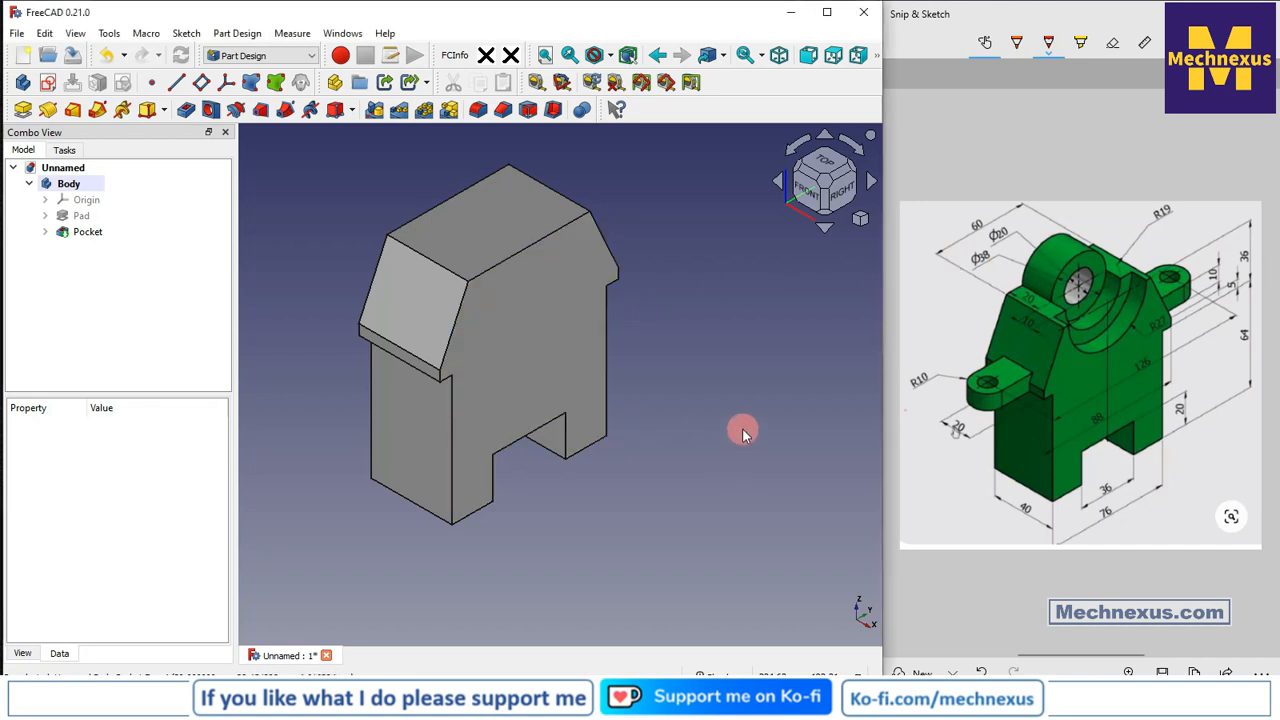
pyautogui.scroll(-3, 600, 394)
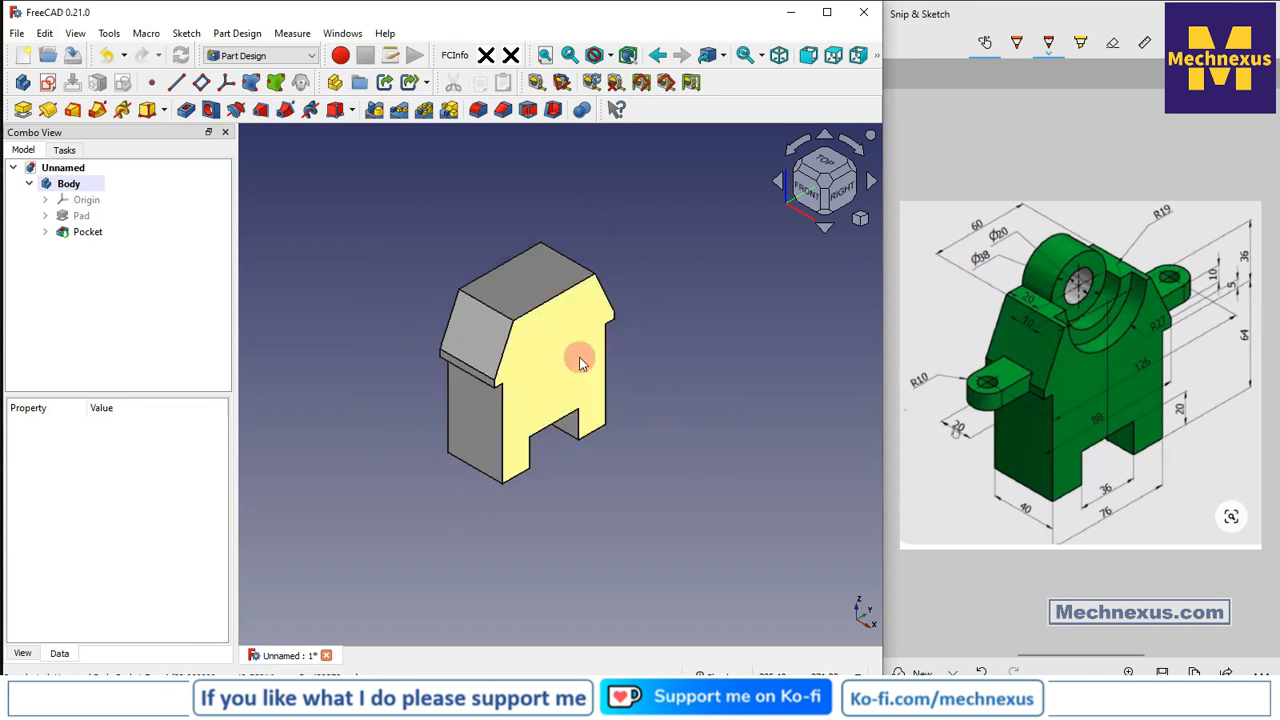
pyautogui.scroll(2, 580, 354)
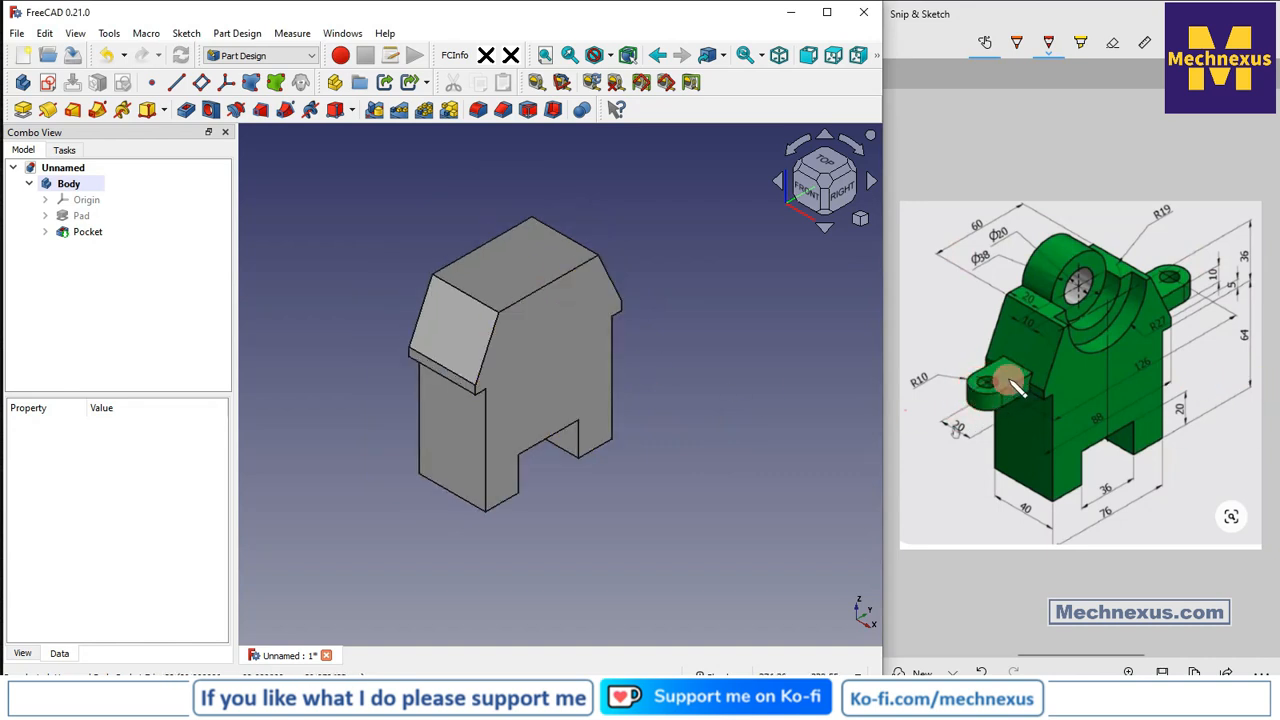
pyautogui.click(84, 203)
pyautogui.press('space')
pyautogui.scroll(-2, 574, 328)
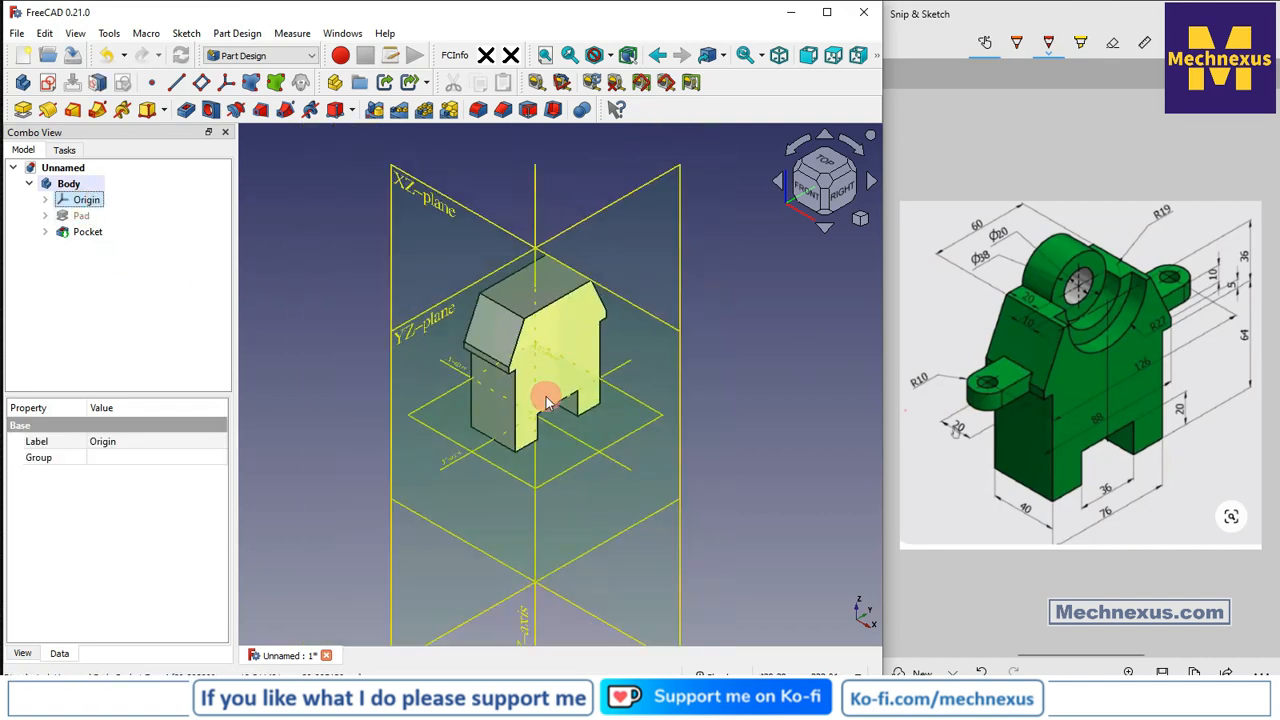
pyautogui.moveTo(546, 394); pyautogui.dragTo(573, 316, button='middle')
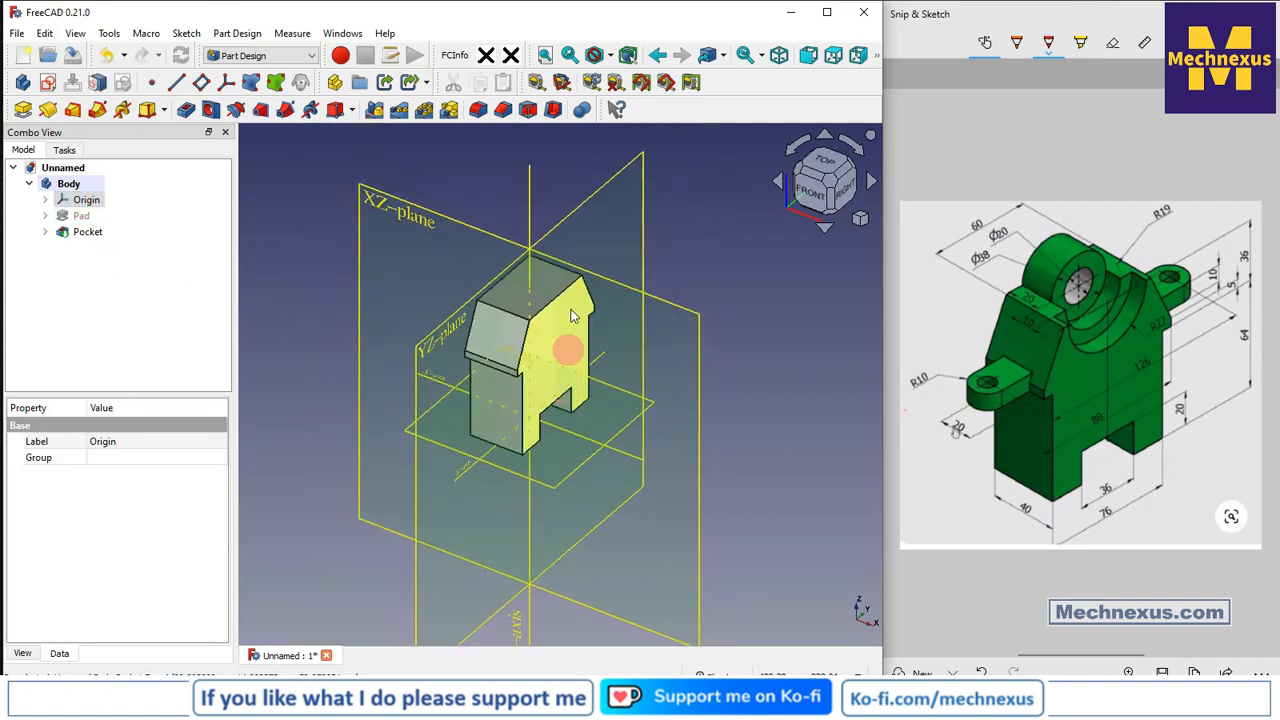
pyautogui.click(574, 209)
pyautogui.click(708, 246)
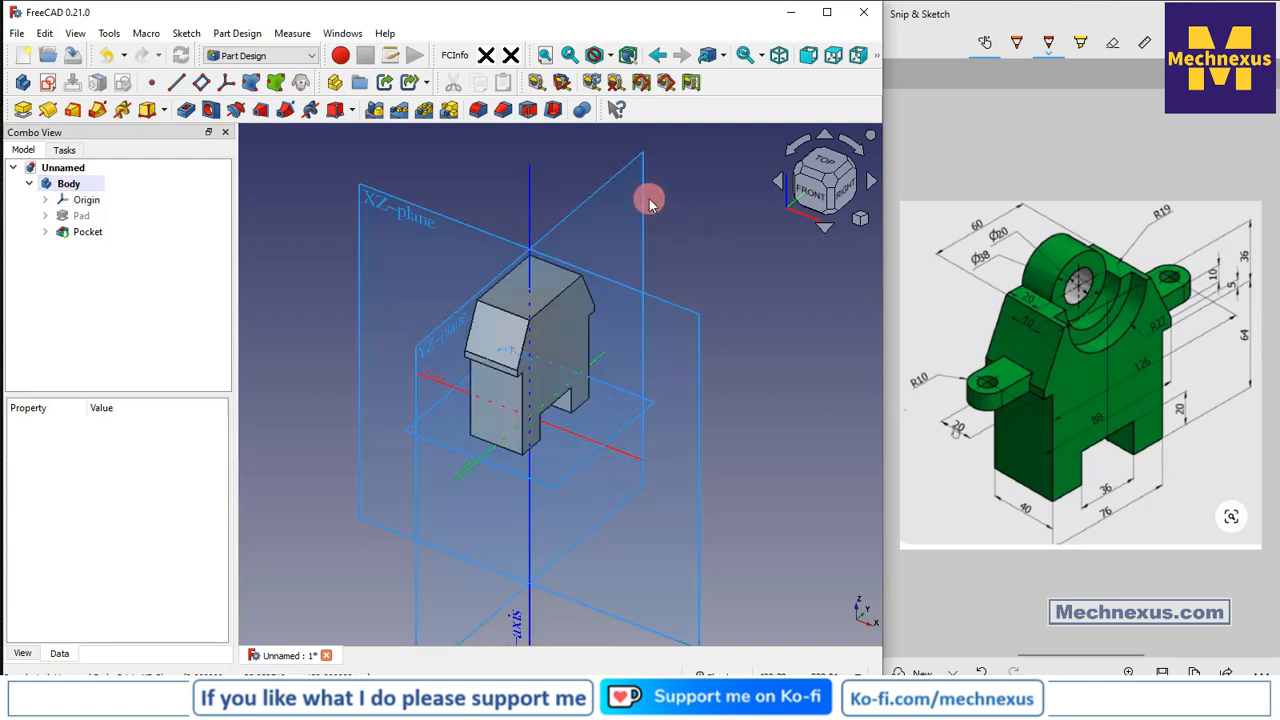
pyautogui.click(645, 201)
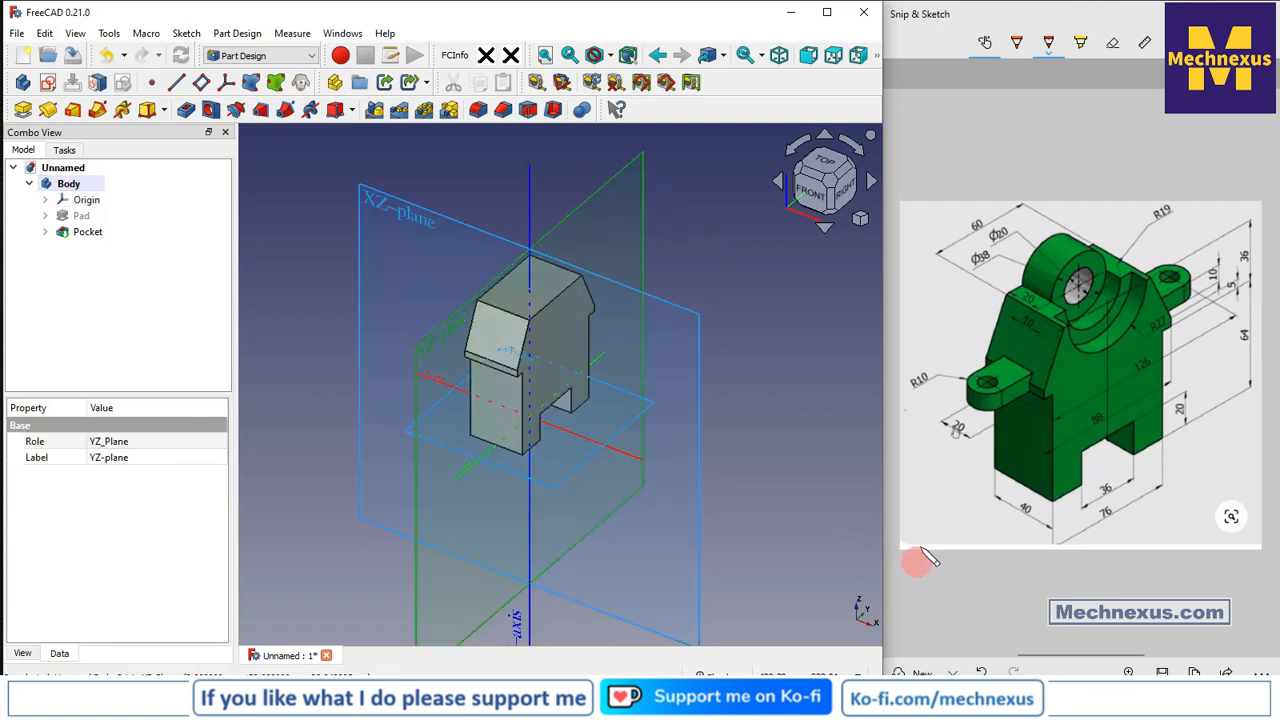
pyautogui.click(49, 85)
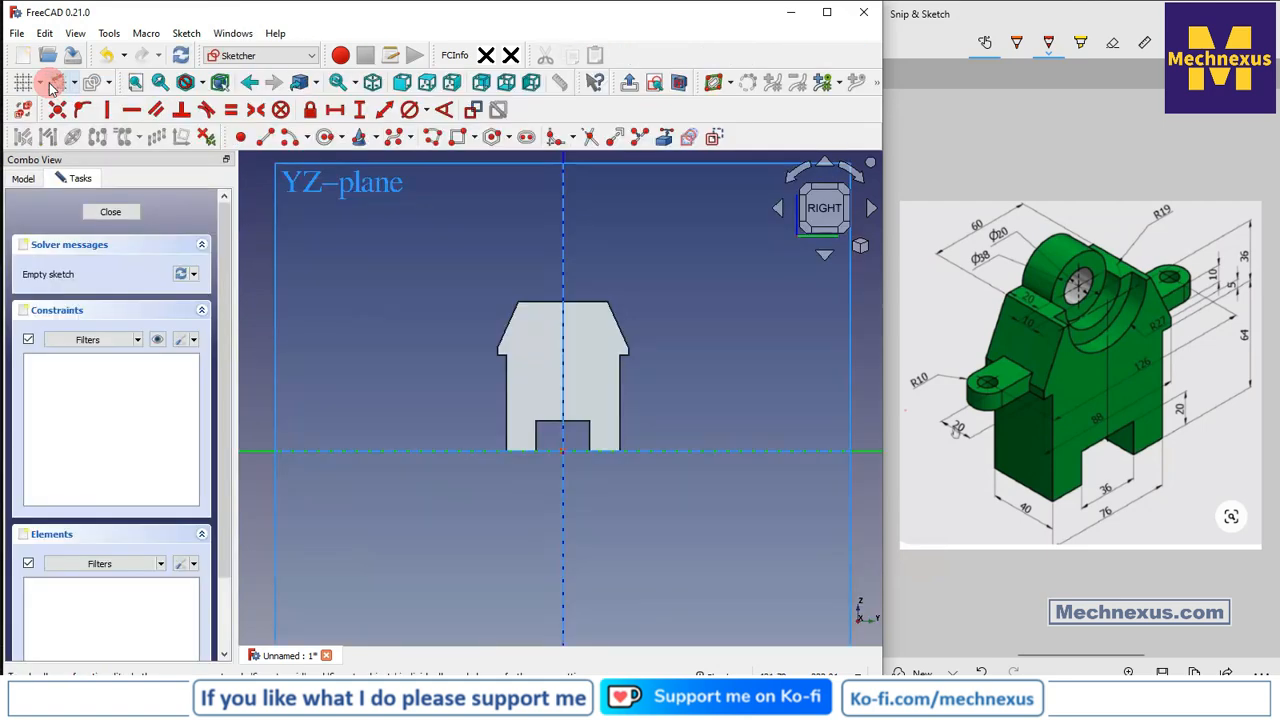
# Hide the origin planes and axes while keeping the new sketch open.
pyautogui.click(22, 179)
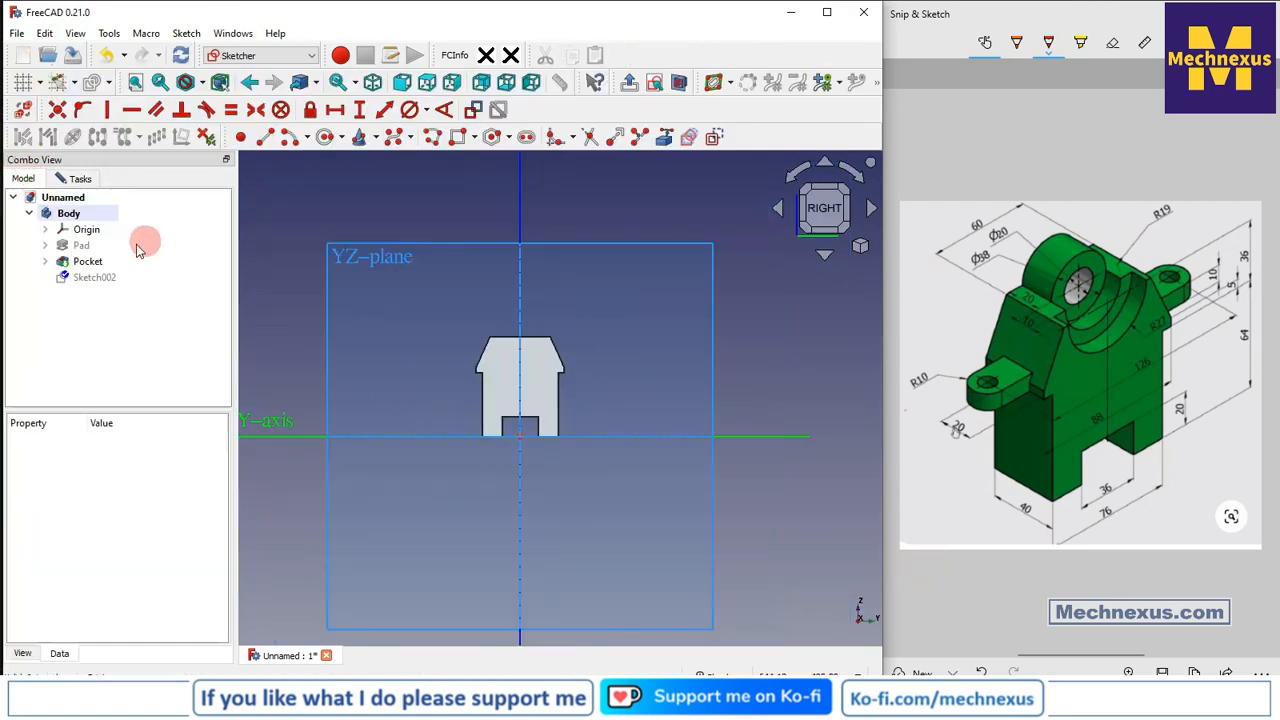
pyautogui.click(86, 229)
pyautogui.click(462, 322)
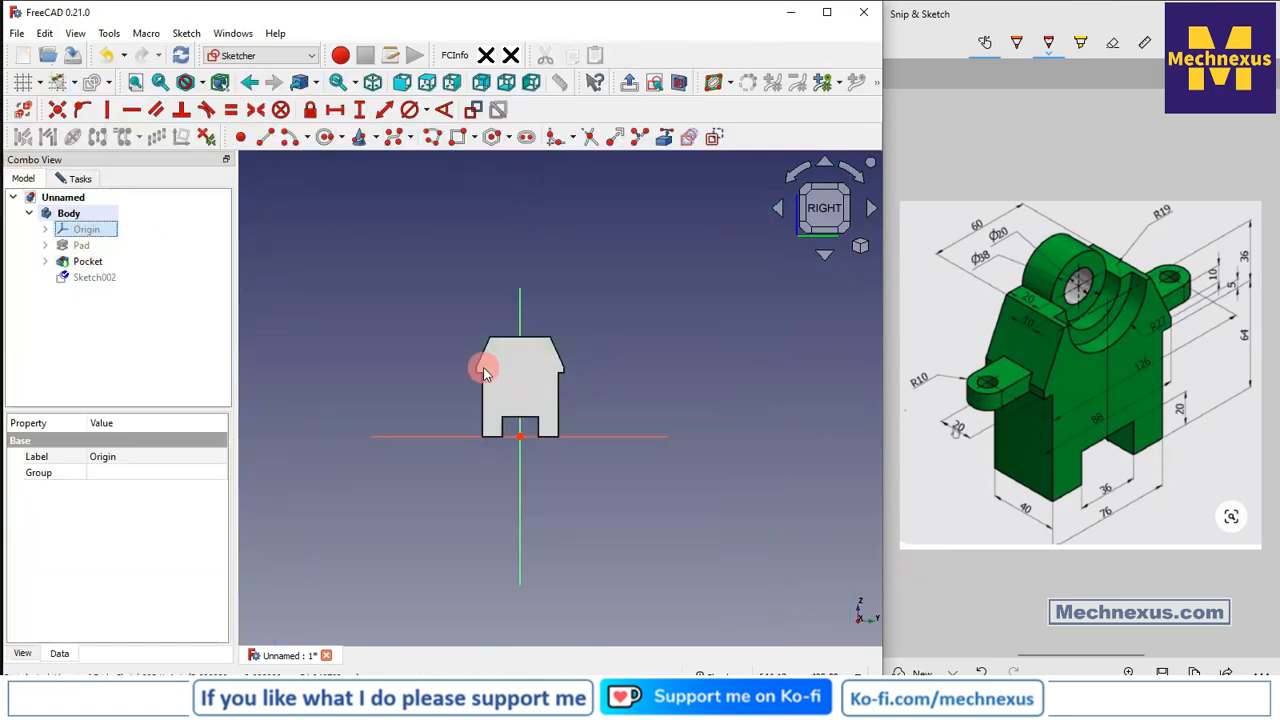
# Bring the left sloped edge and the short vertical edge below it into the sketch as external geometry.
pyautogui.scroll(8, 484, 370)
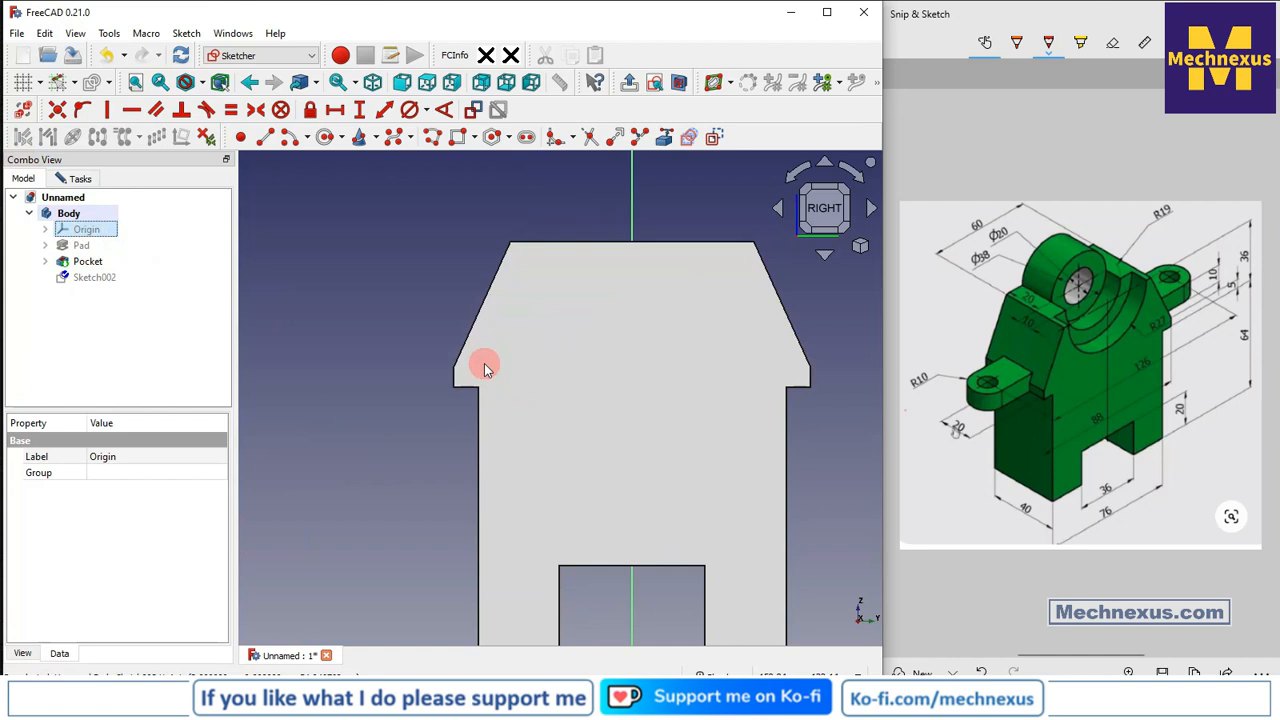
pyautogui.click(401, 221)
pyautogui.click(663, 137)
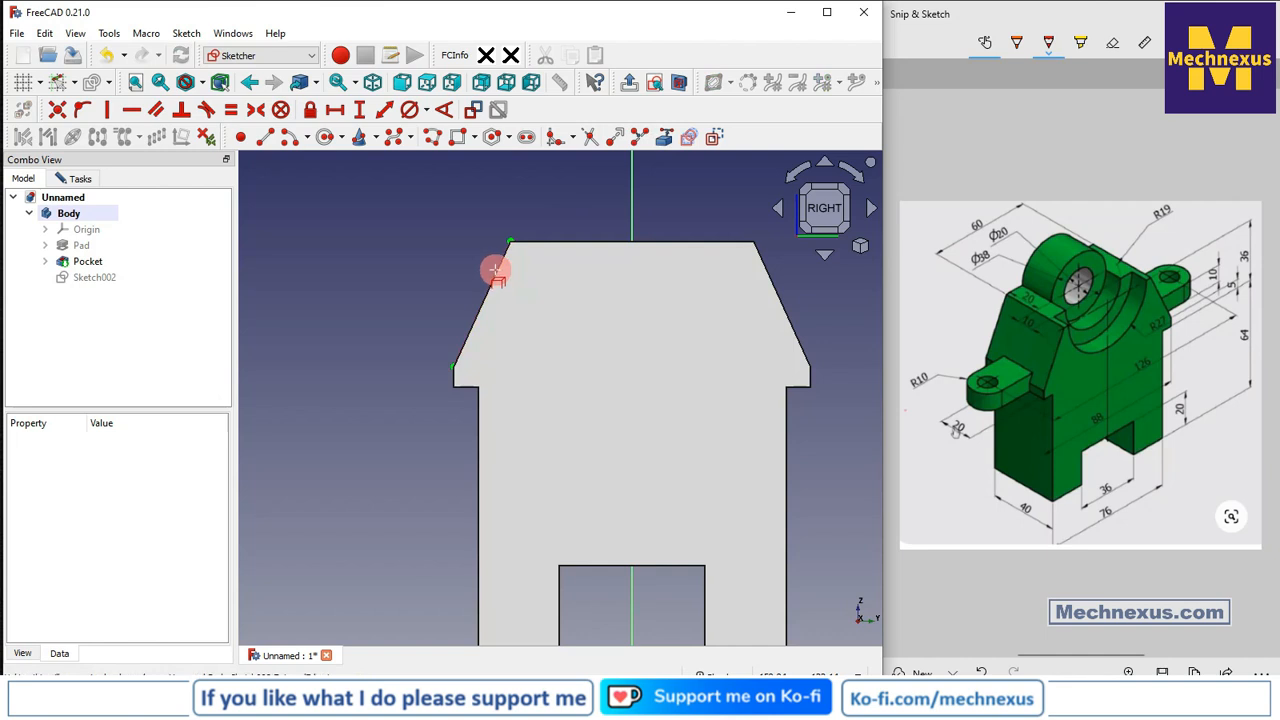
pyautogui.scroll(3, 451, 377)
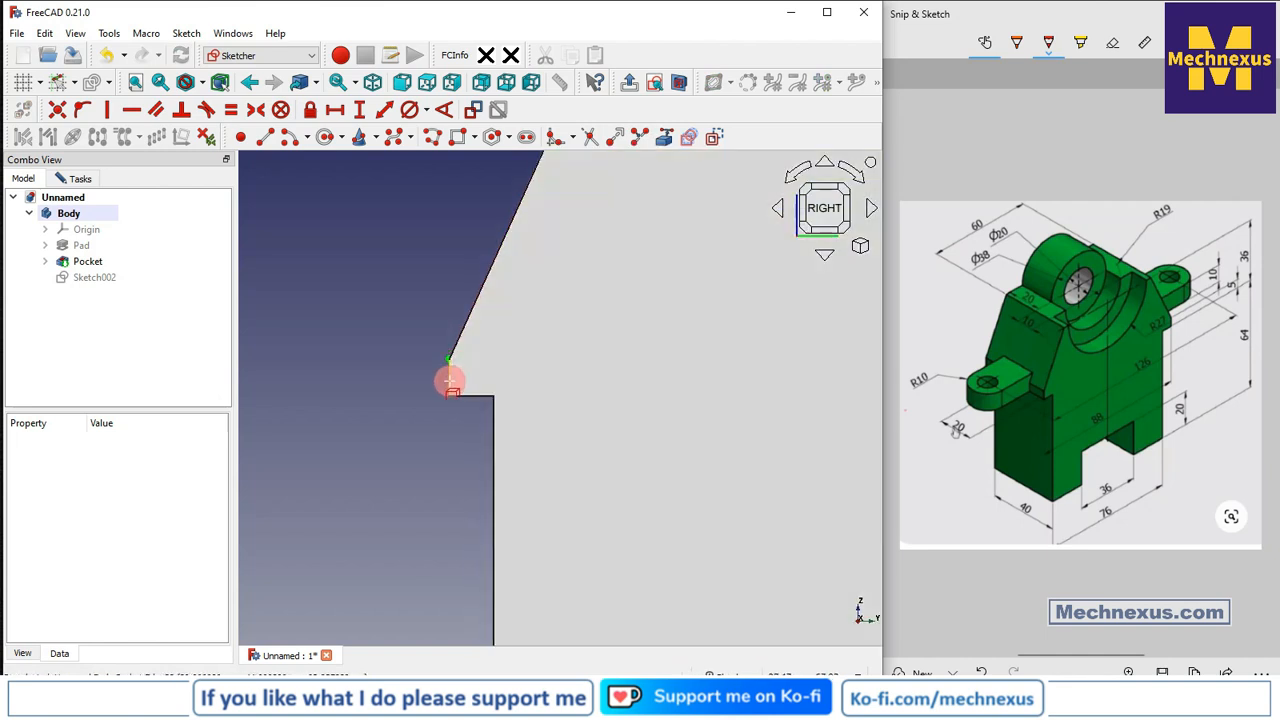
pyautogui.moveTo(691, 400); pyautogui.dragTo(800, 409, button='middle')
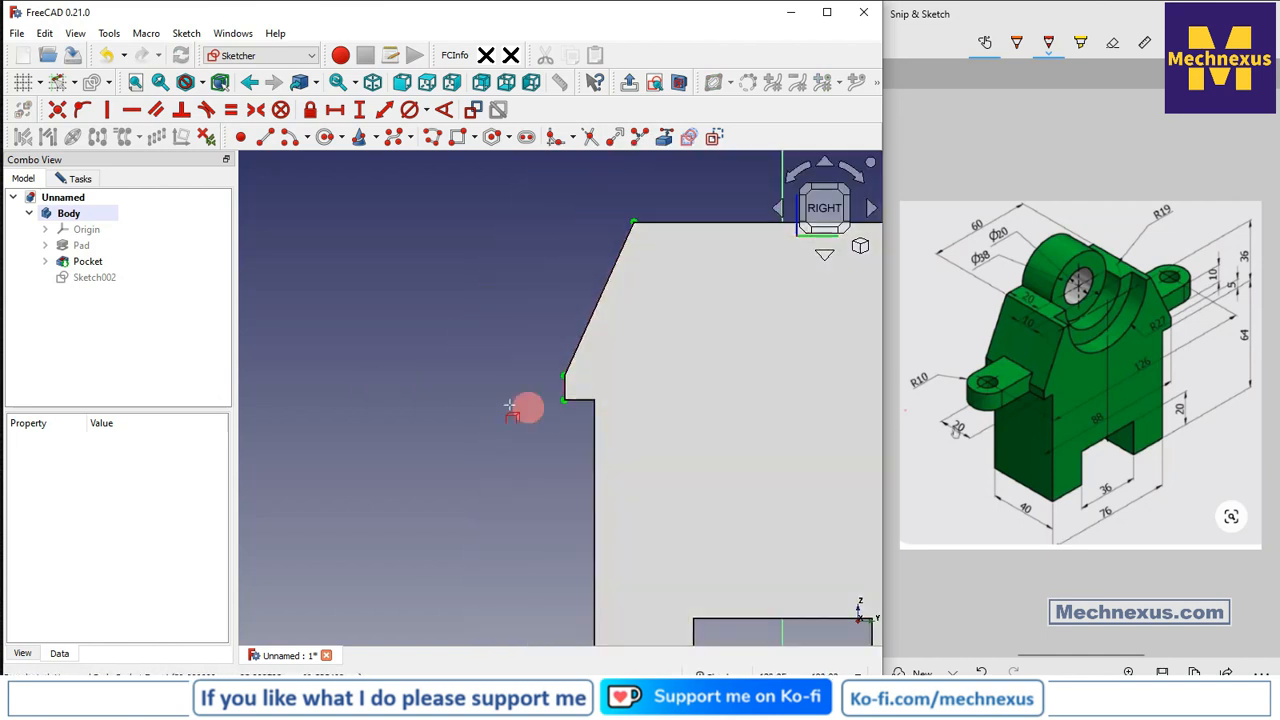
pyautogui.scroll(1, 420, 409)
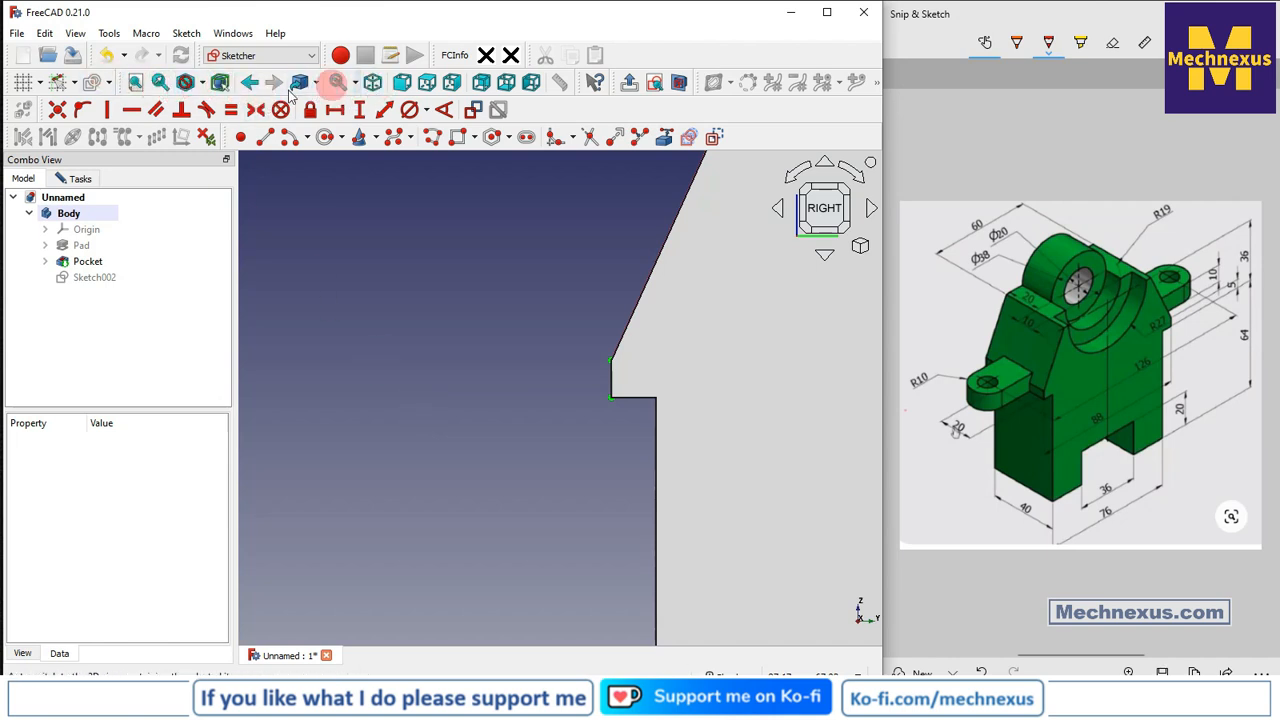
# Switch the model's draw style to Wireframe.
pyautogui.click(205, 87)
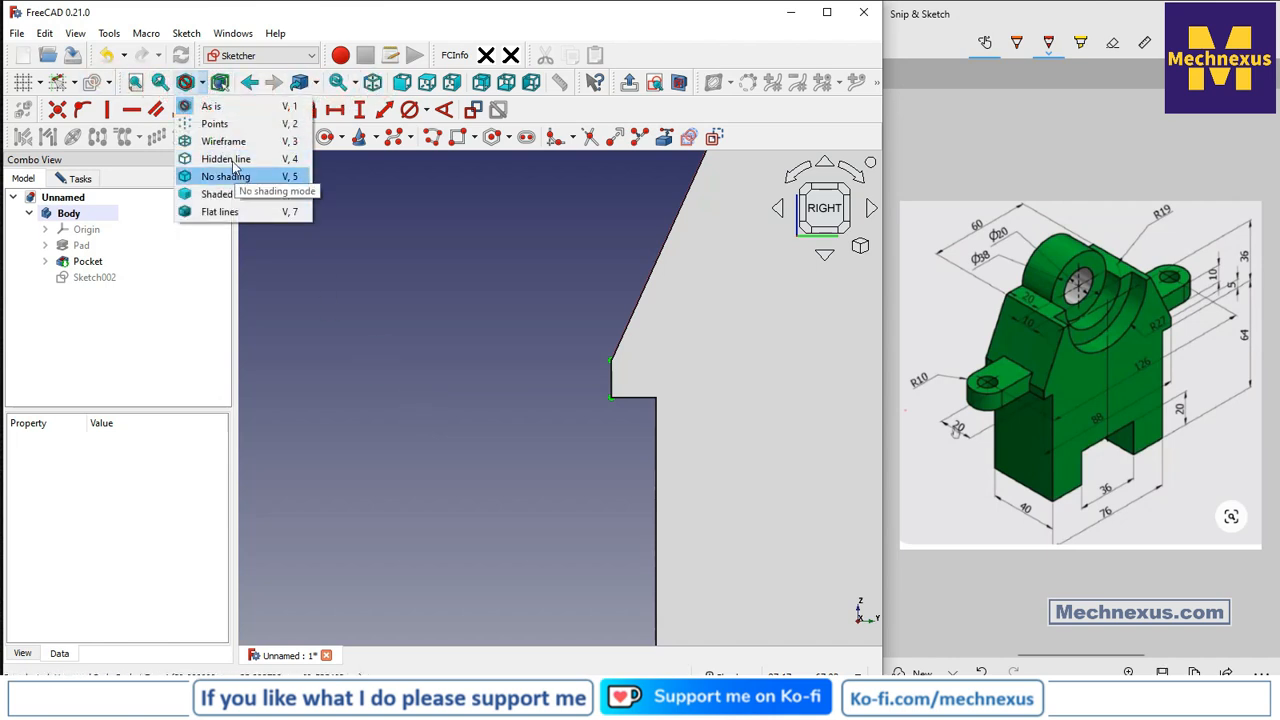
pyautogui.click(226, 137)
pyautogui.scroll(1, 655, 374)
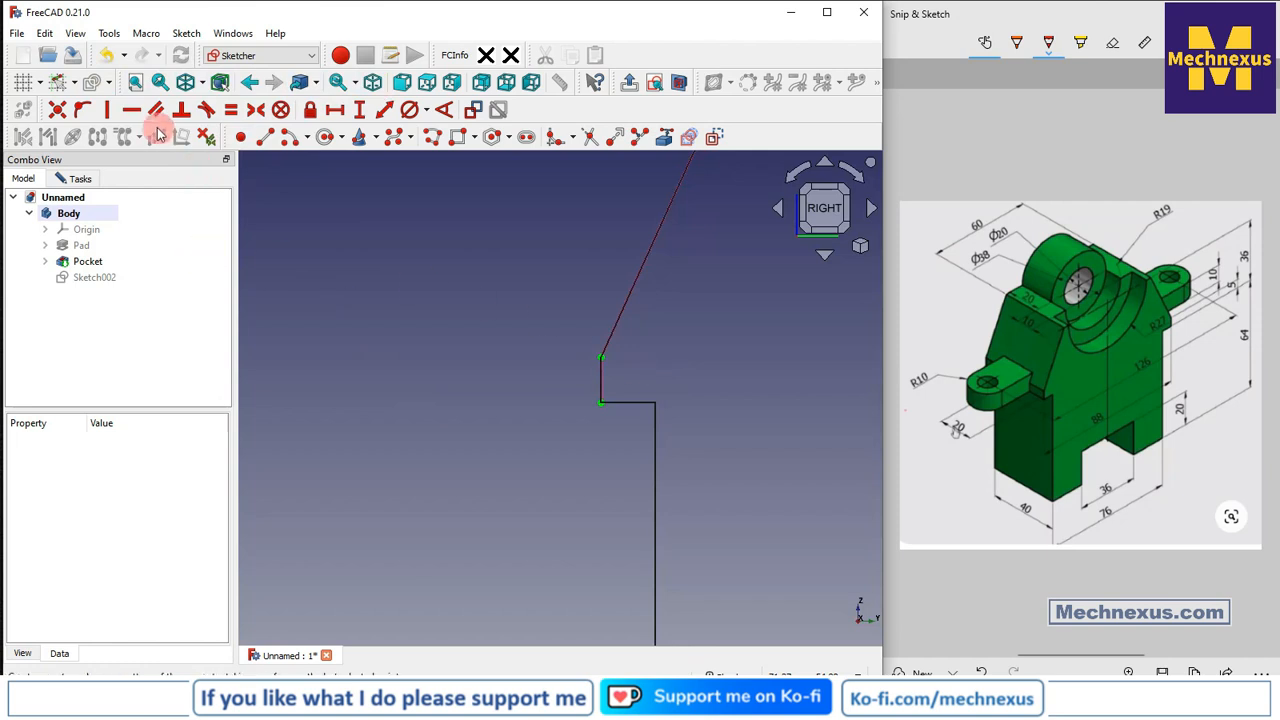
# Draw the lug outline with three lines: about 22 mm horizontally outward from the left sloped edge, vertically down, and back to the short edge's lower endpoint.
pyautogui.click(264, 137)
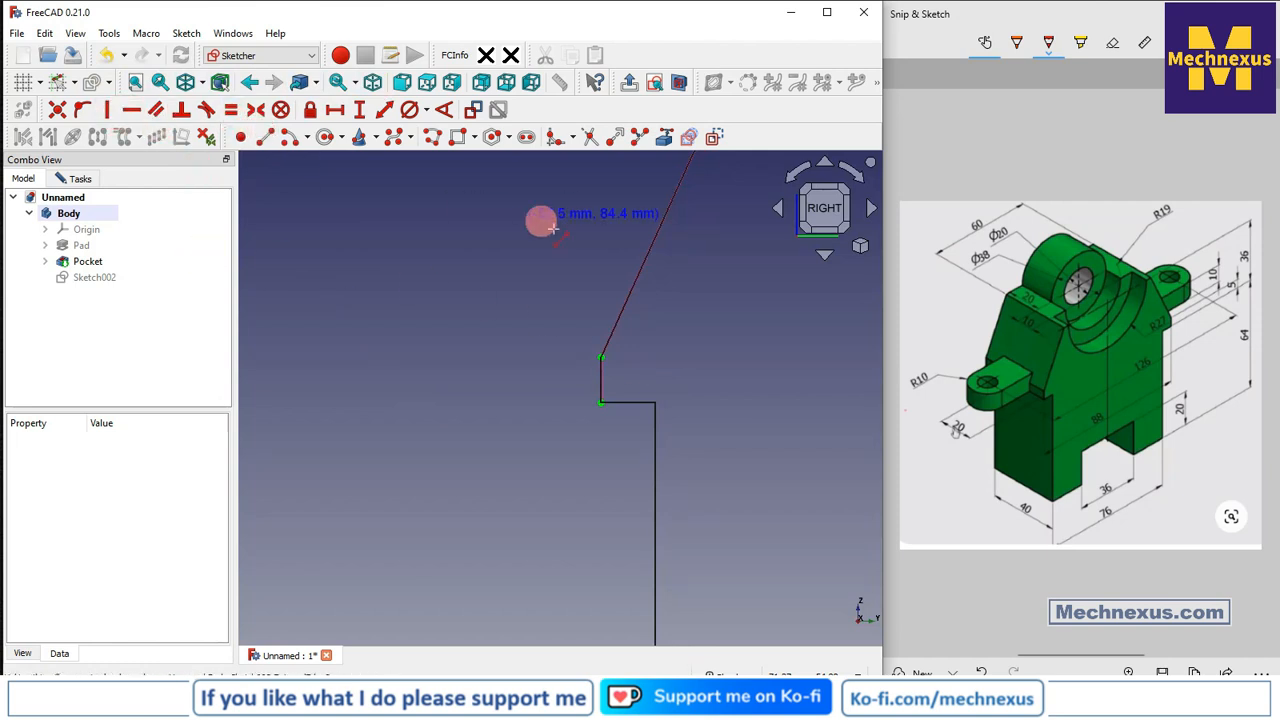
pyautogui.click(628, 293)
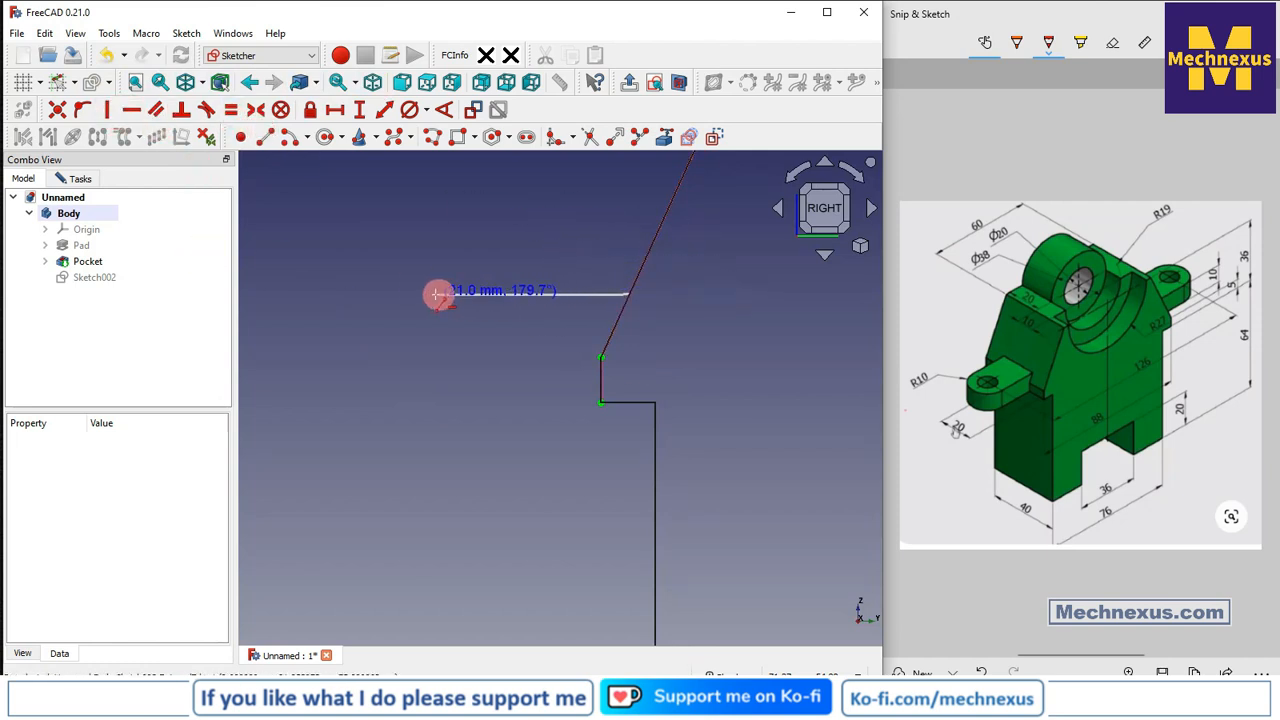
pyautogui.click(431, 294)
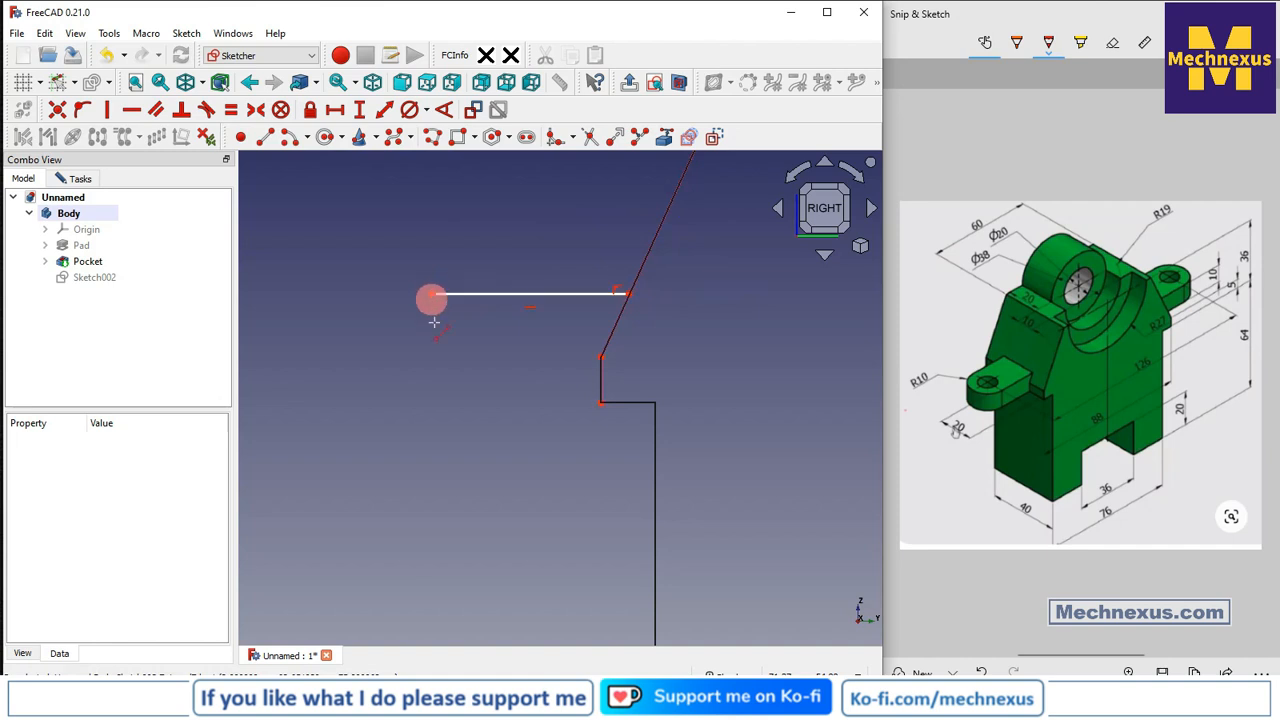
pyautogui.click(432, 295)
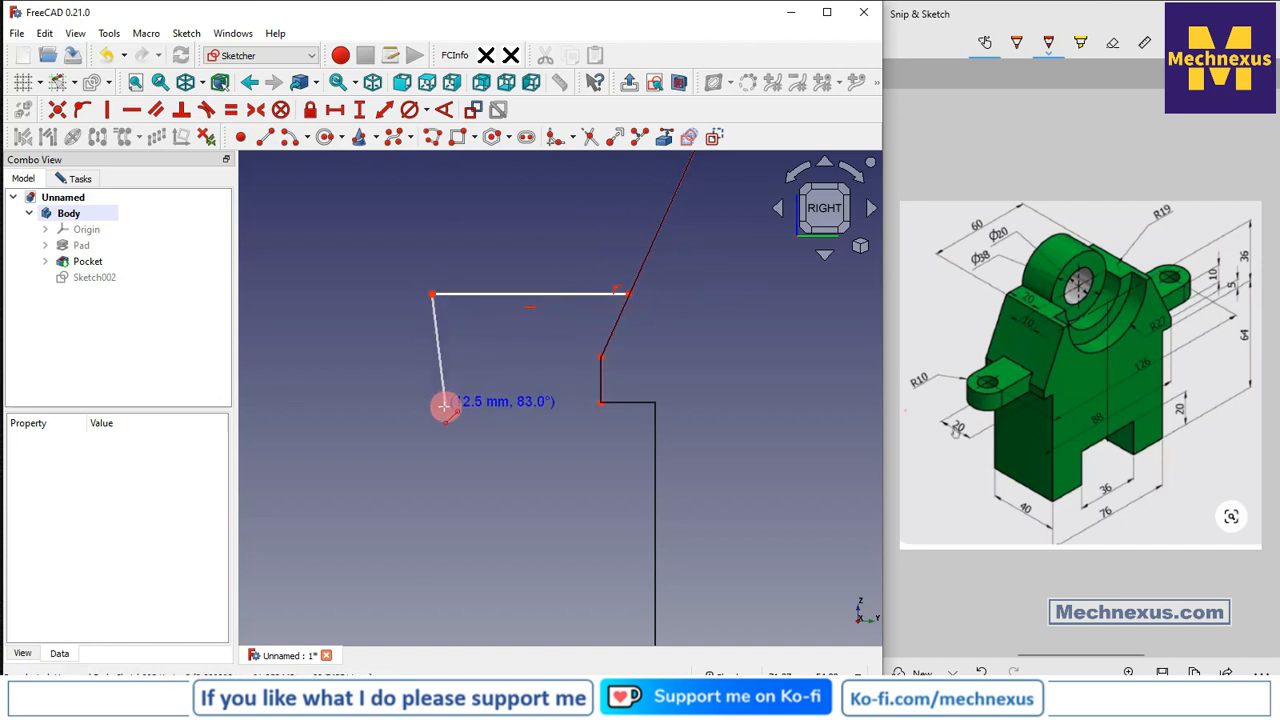
pyautogui.click(430, 397)
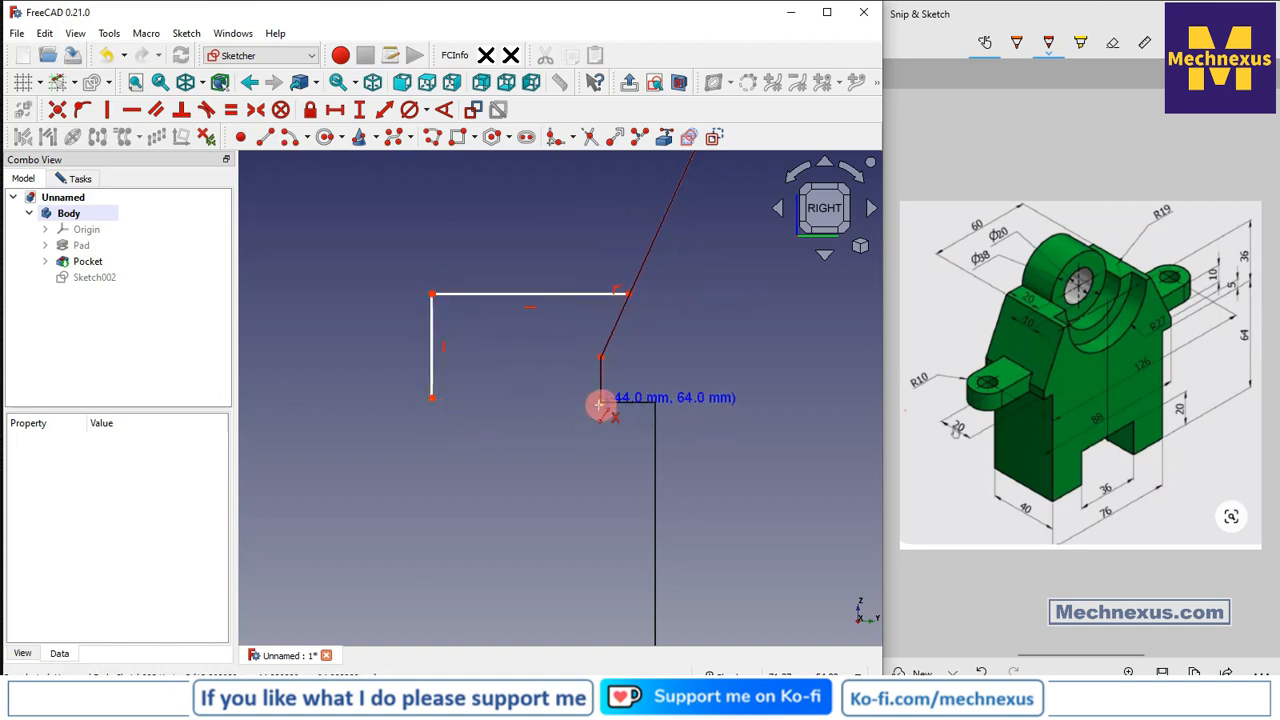
pyautogui.click(600, 403)
pyautogui.click(432, 402)
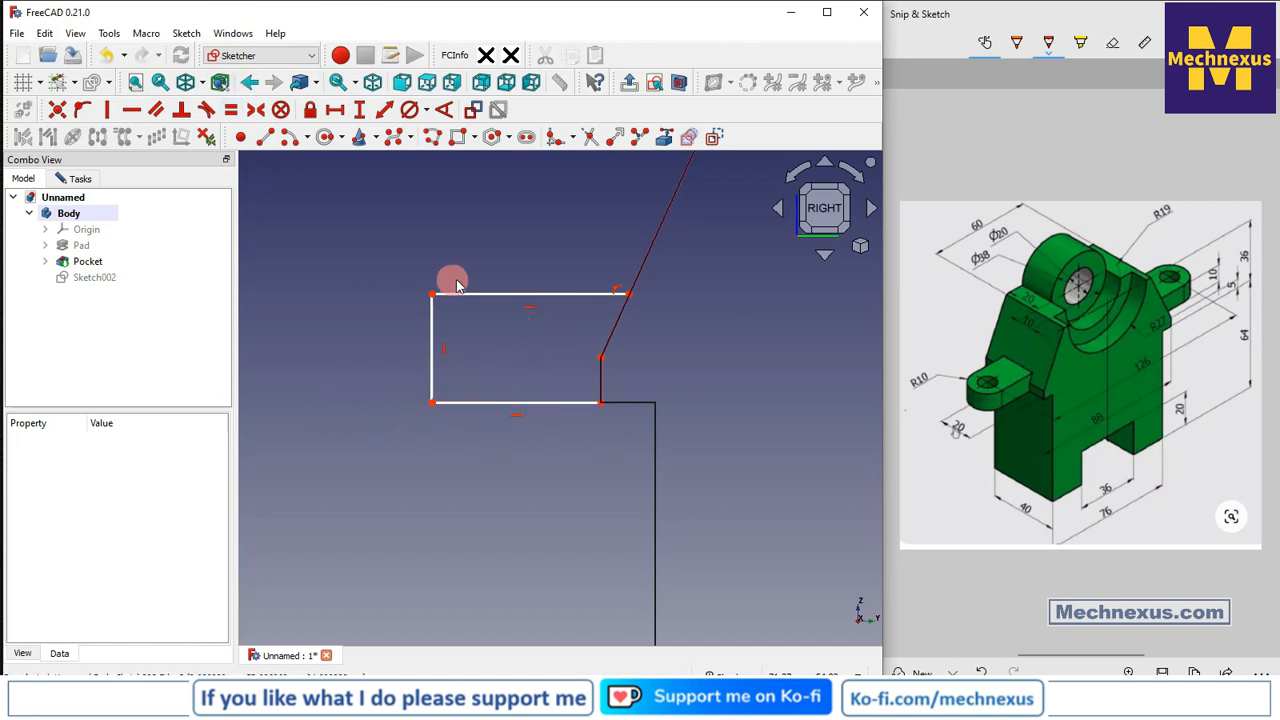
pyautogui.scroll(-4, 446, 295)
pyautogui.scroll(-3, 446, 295)
pyautogui.scroll(2, 477, 394)
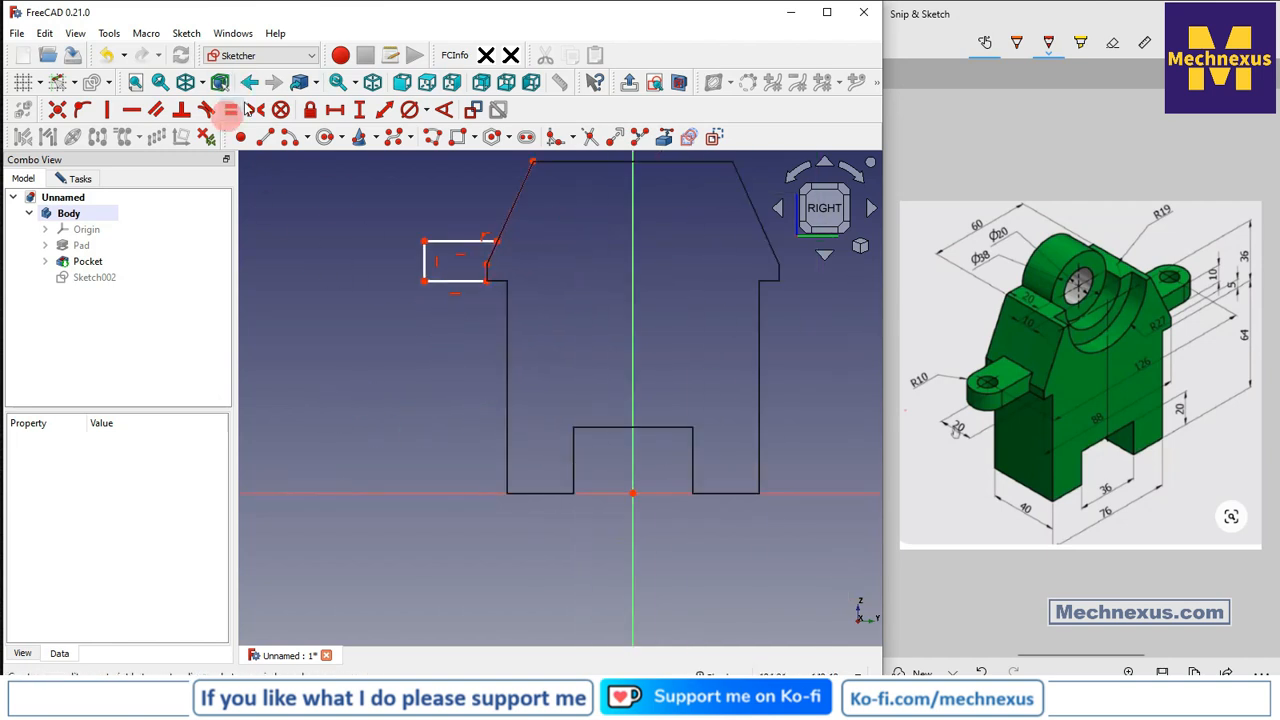
# Constrain the horizontal distance from the lug outline's outer lower corner to the sketch origin to 73 mm.
pyautogui.click(336, 110)
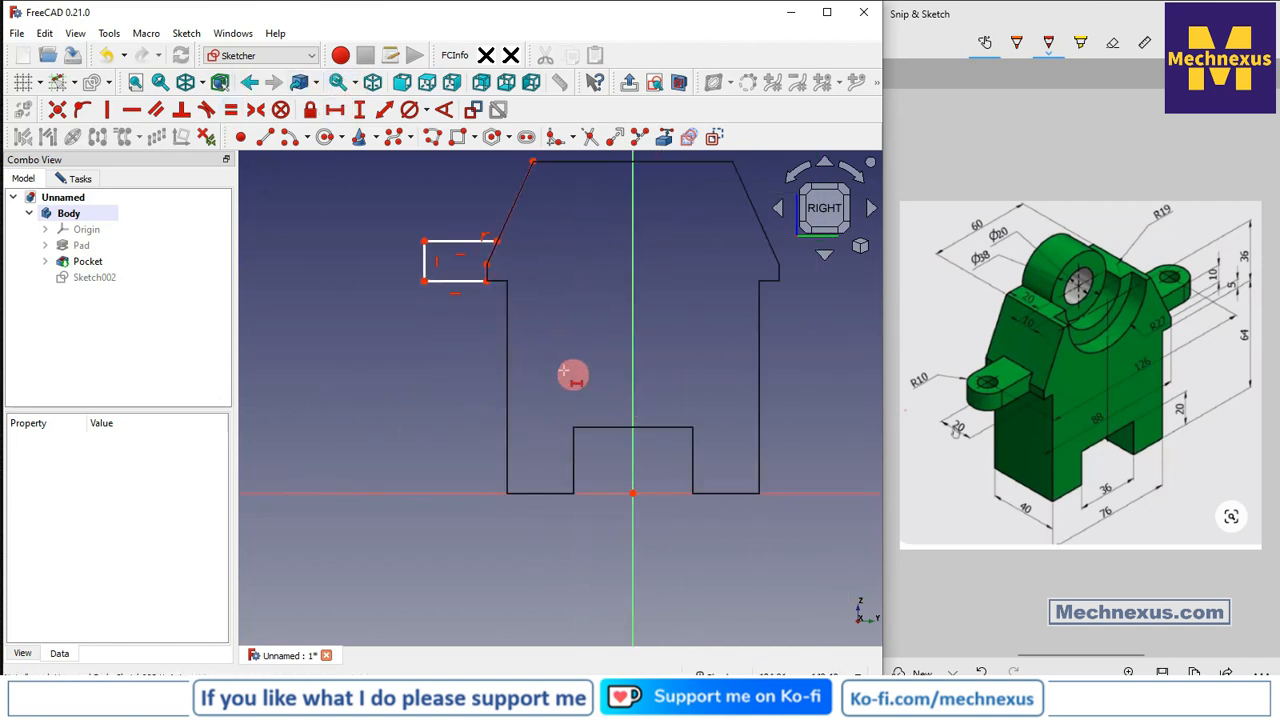
pyautogui.click(424, 281)
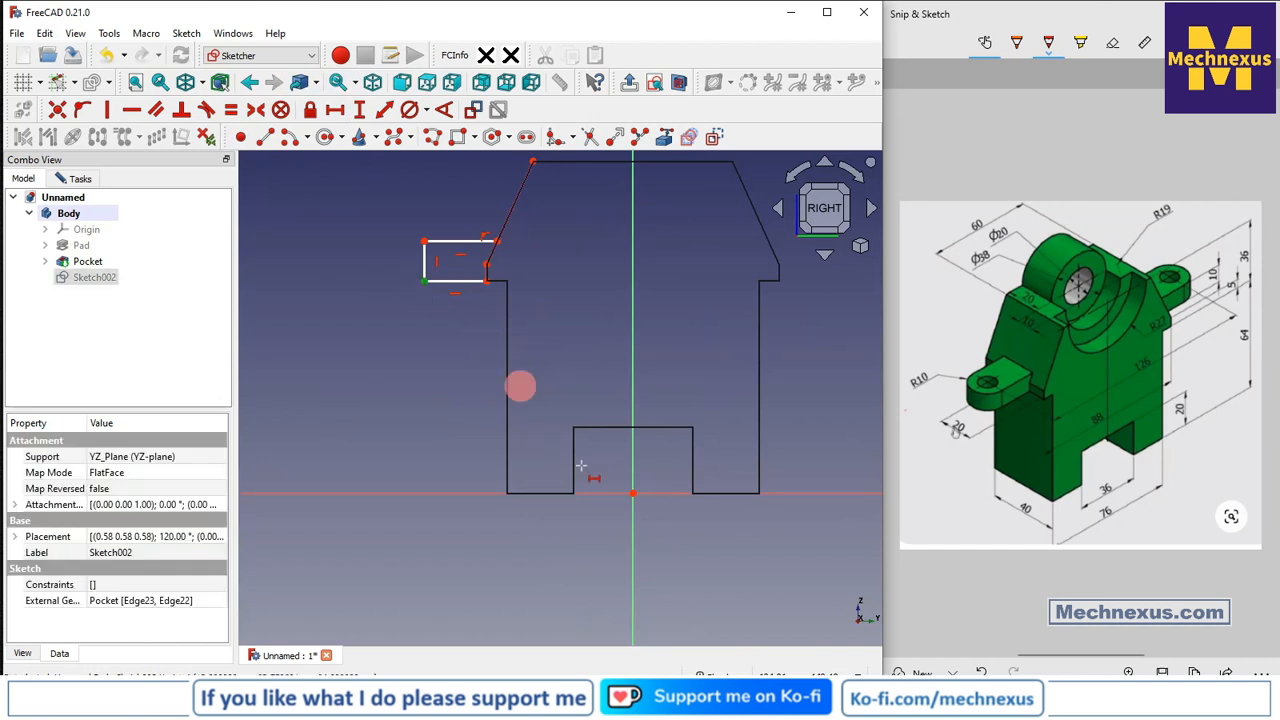
pyautogui.click(630, 494)
pyautogui.write('7mm')
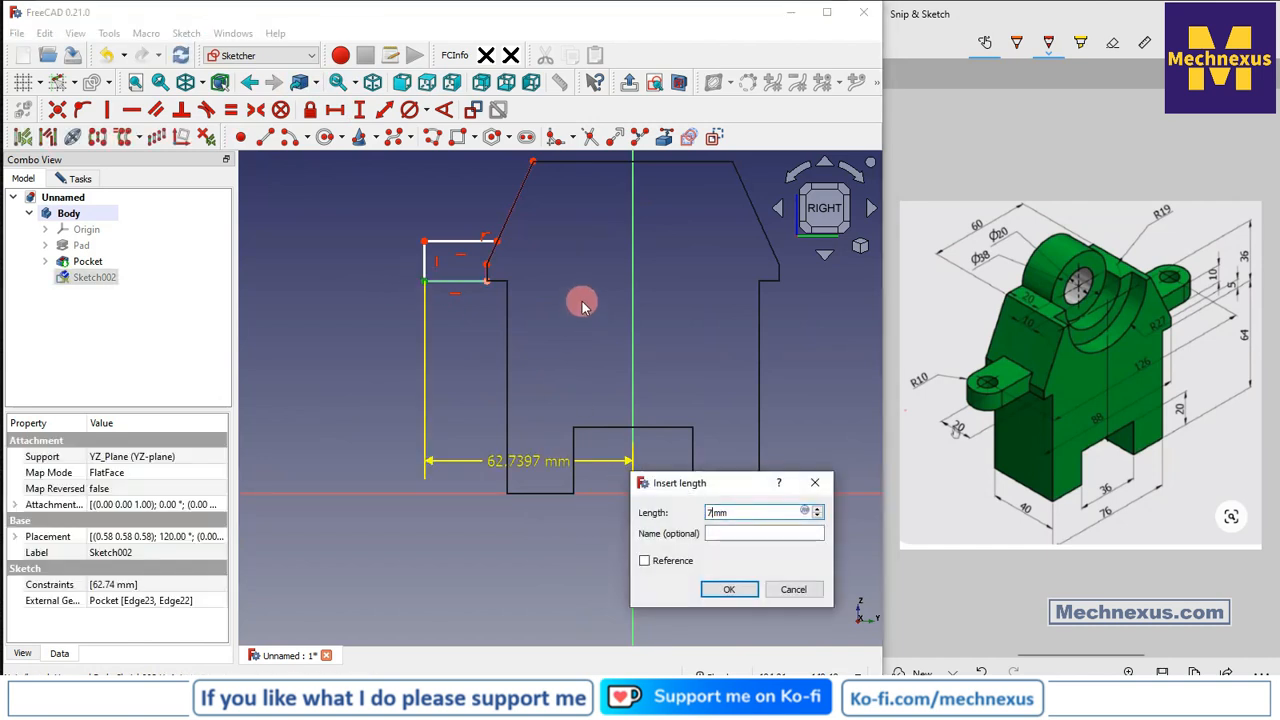
pyautogui.write('3')
pyautogui.press('Return')
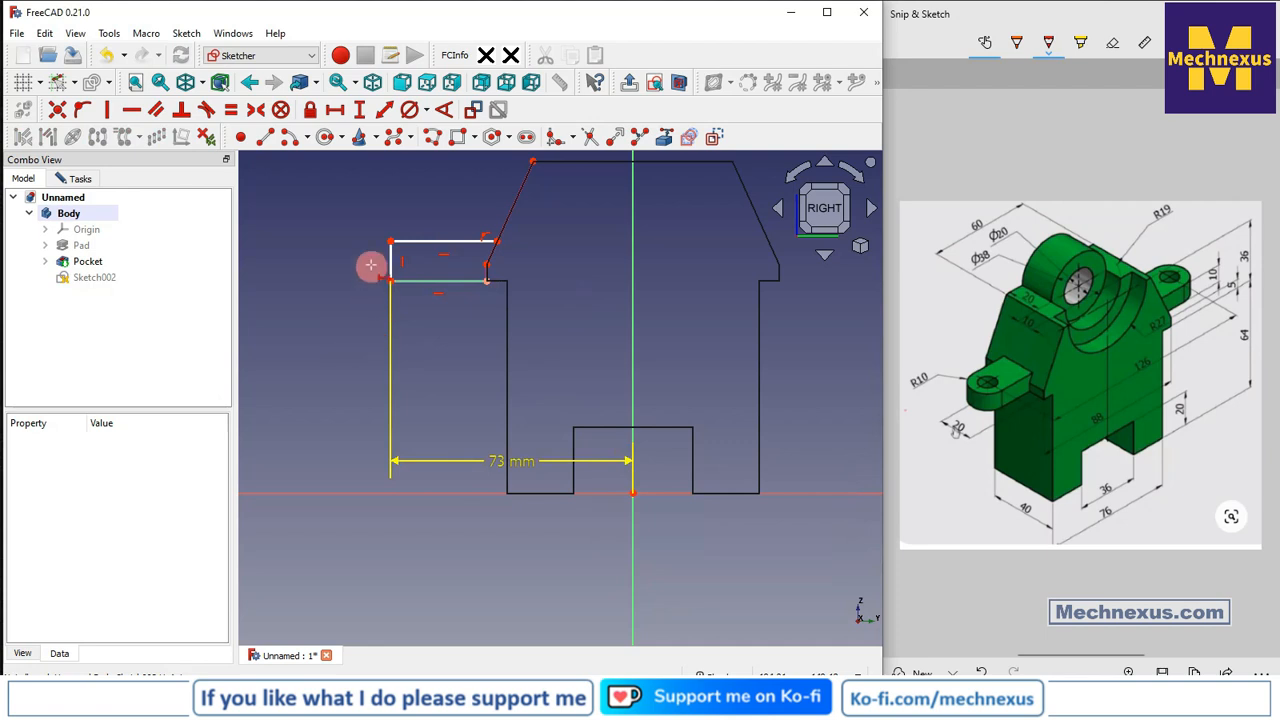
# Constrain the lug outline's outer vertical line to a height of 10 mm.
pyautogui.scroll(2, 370, 264)
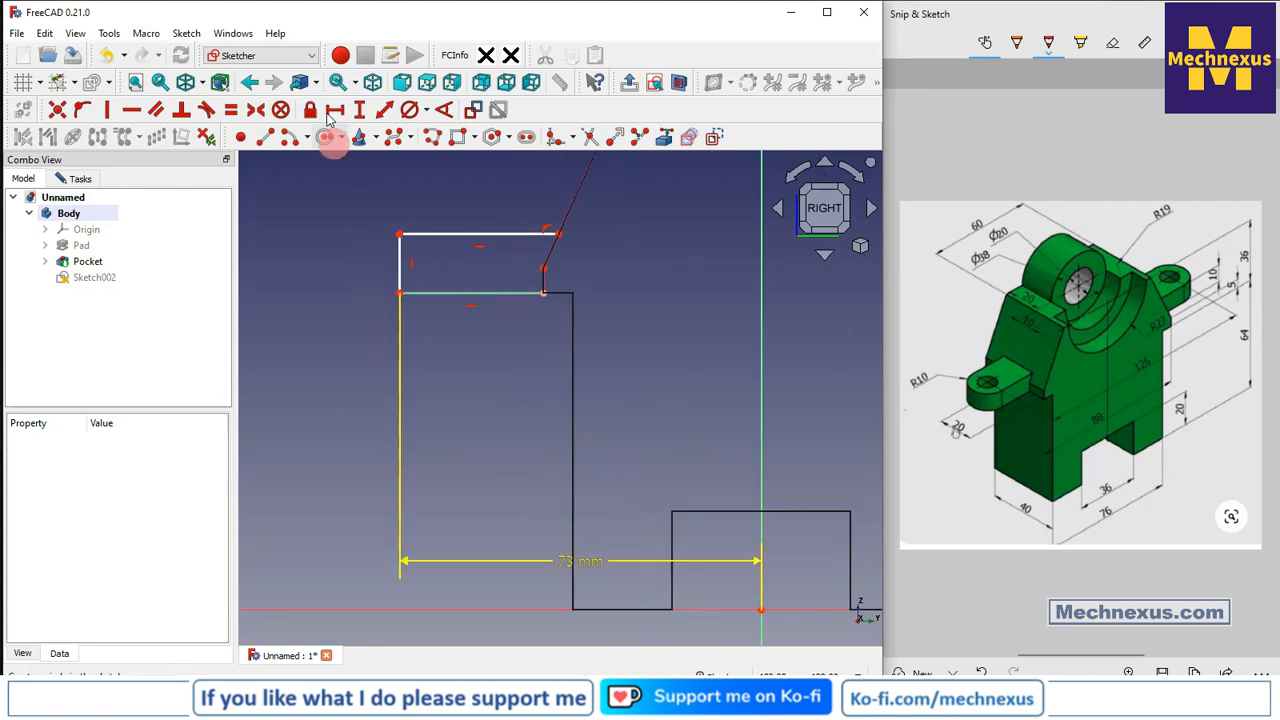
pyautogui.click(400, 253)
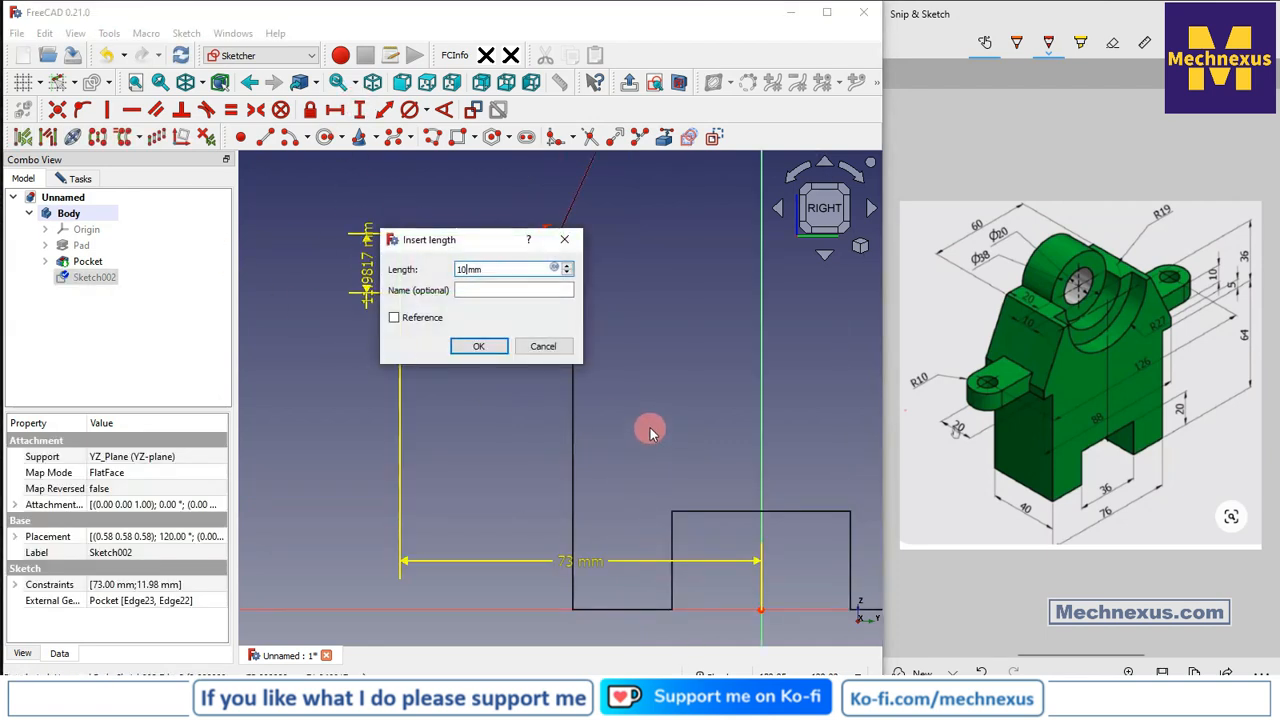
pyautogui.press('Return')
# Close the lug profile with two lines along the short vertical edge and the sloped edge up to the upper line, and finish the sketch.
pyautogui.scroll(4, 580, 350)
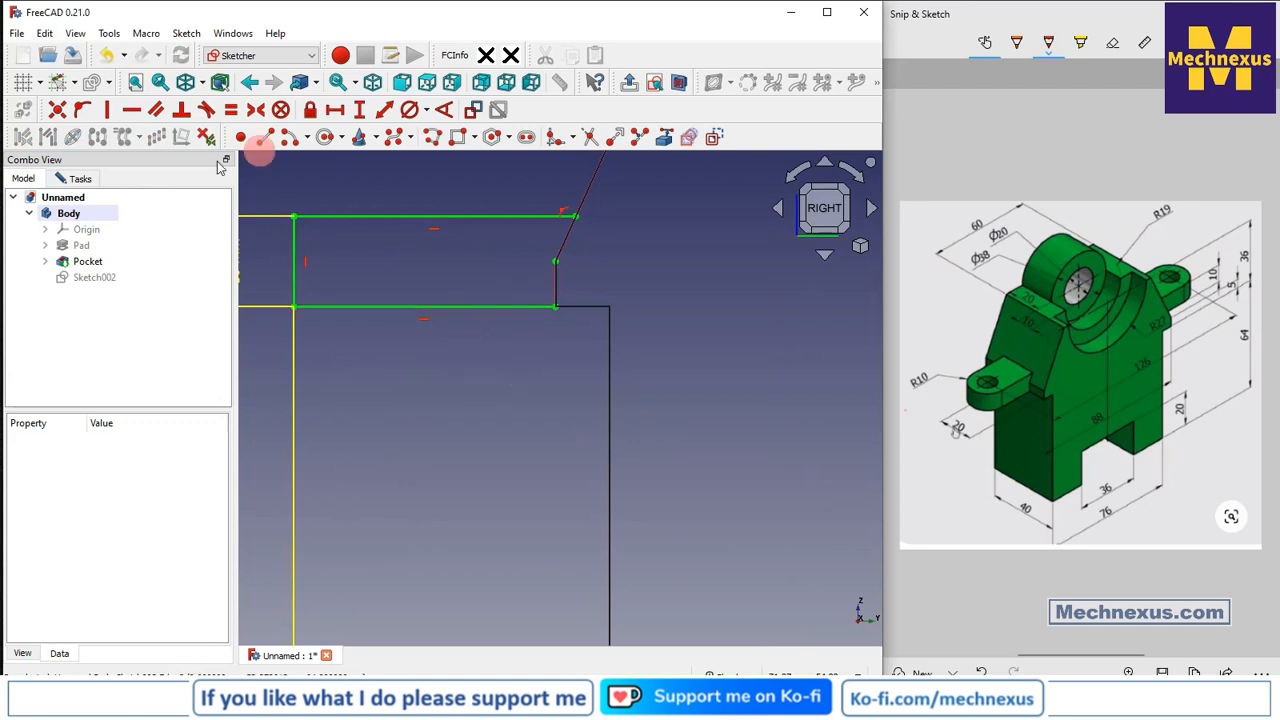
pyautogui.click(265, 137)
pyautogui.scroll(3, 566, 316)
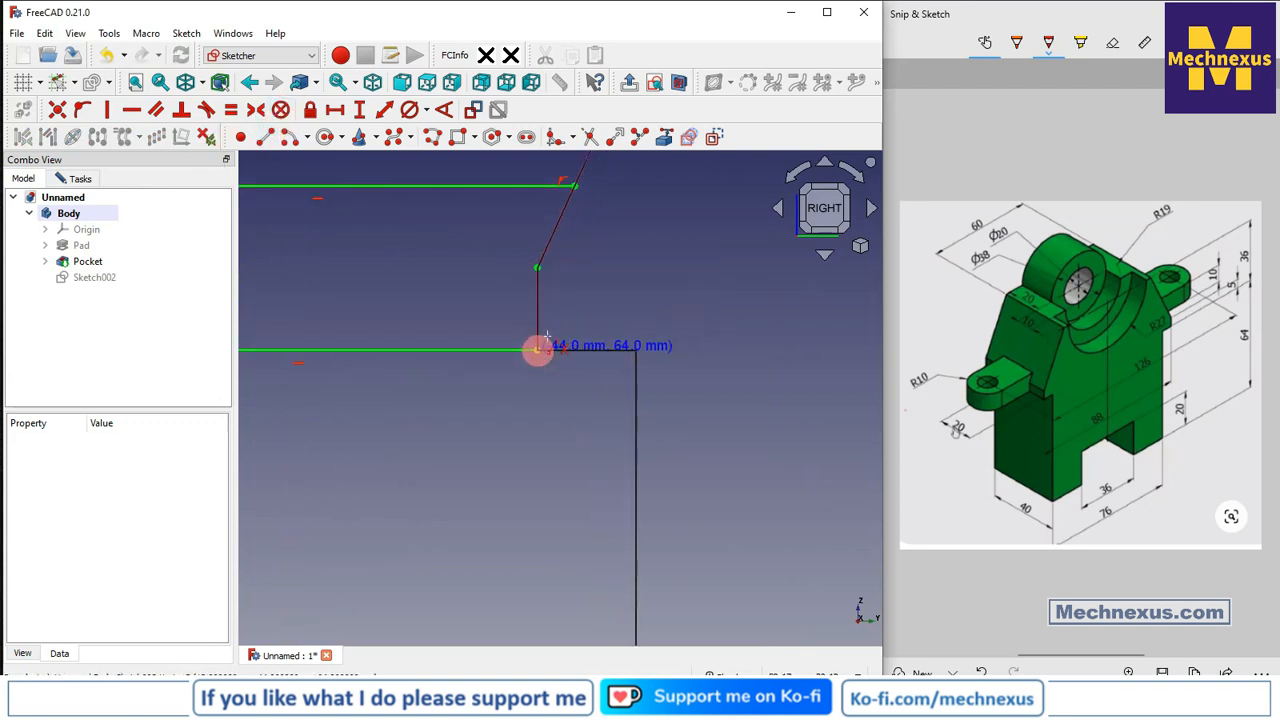
pyautogui.click(538, 348)
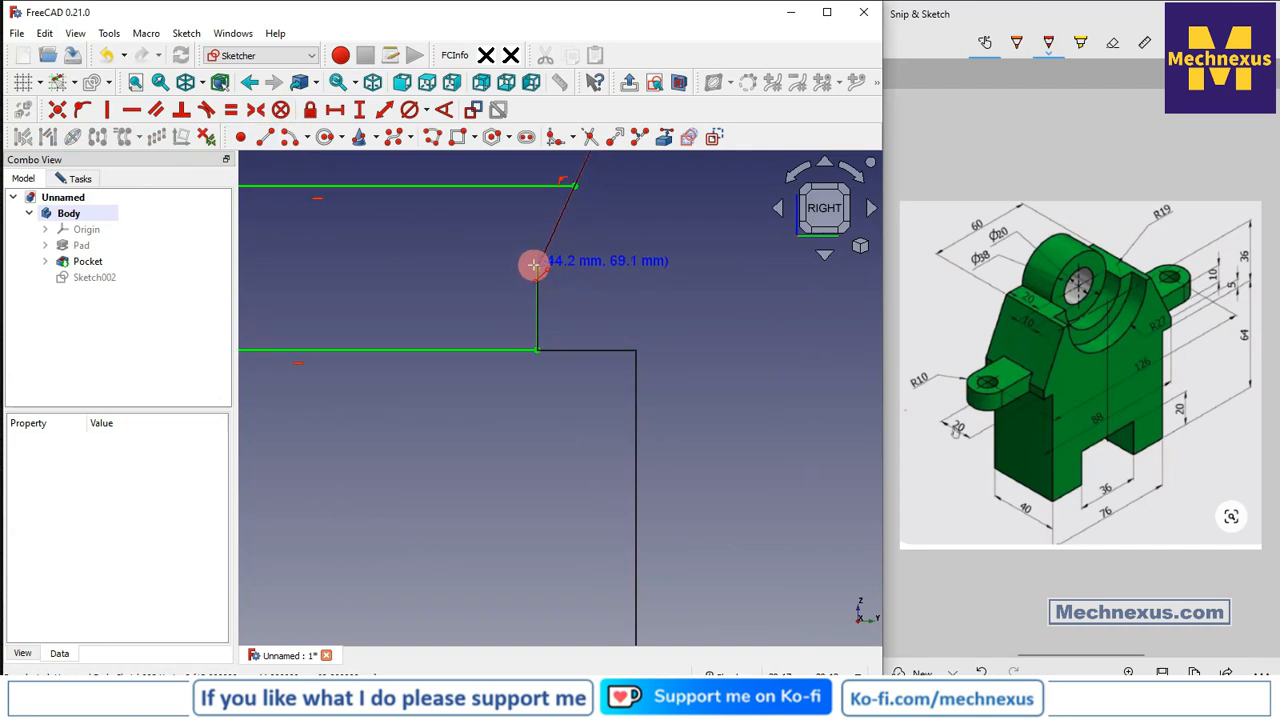
pyautogui.click(537, 267)
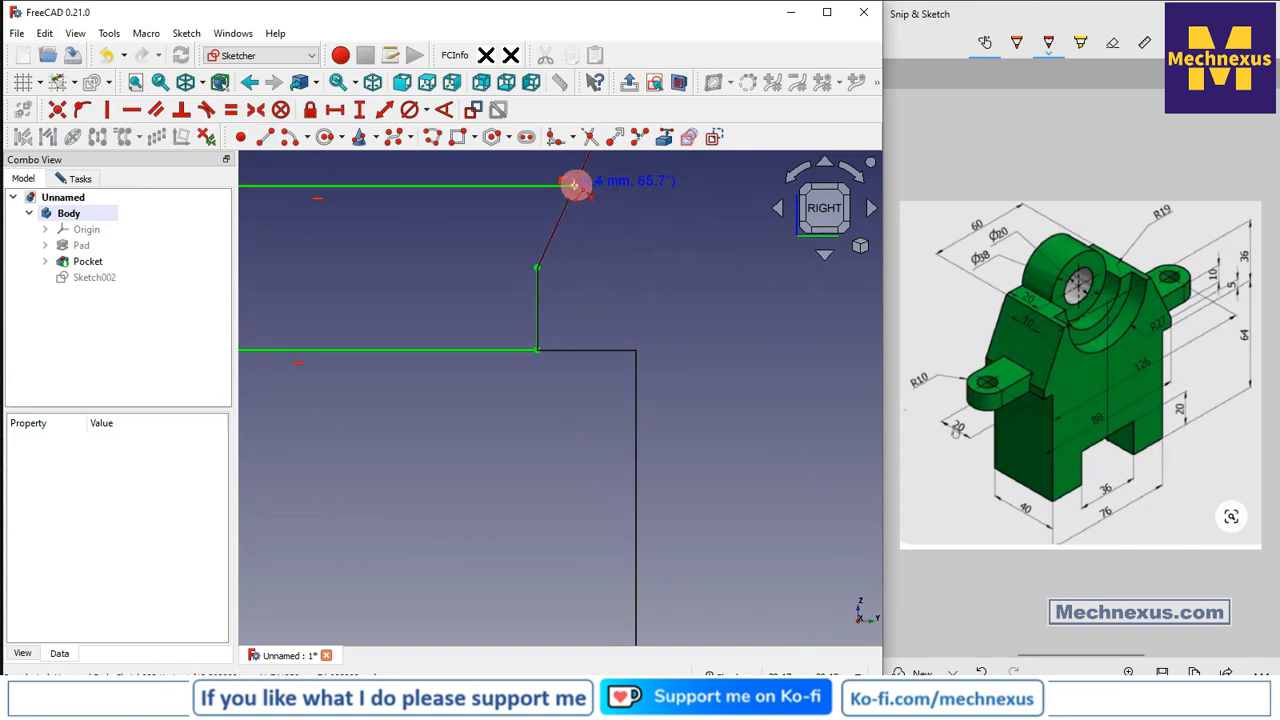
pyautogui.click(572, 187)
pyautogui.scroll(-5, 589, 266)
pyautogui.scroll(-2, 357, 283)
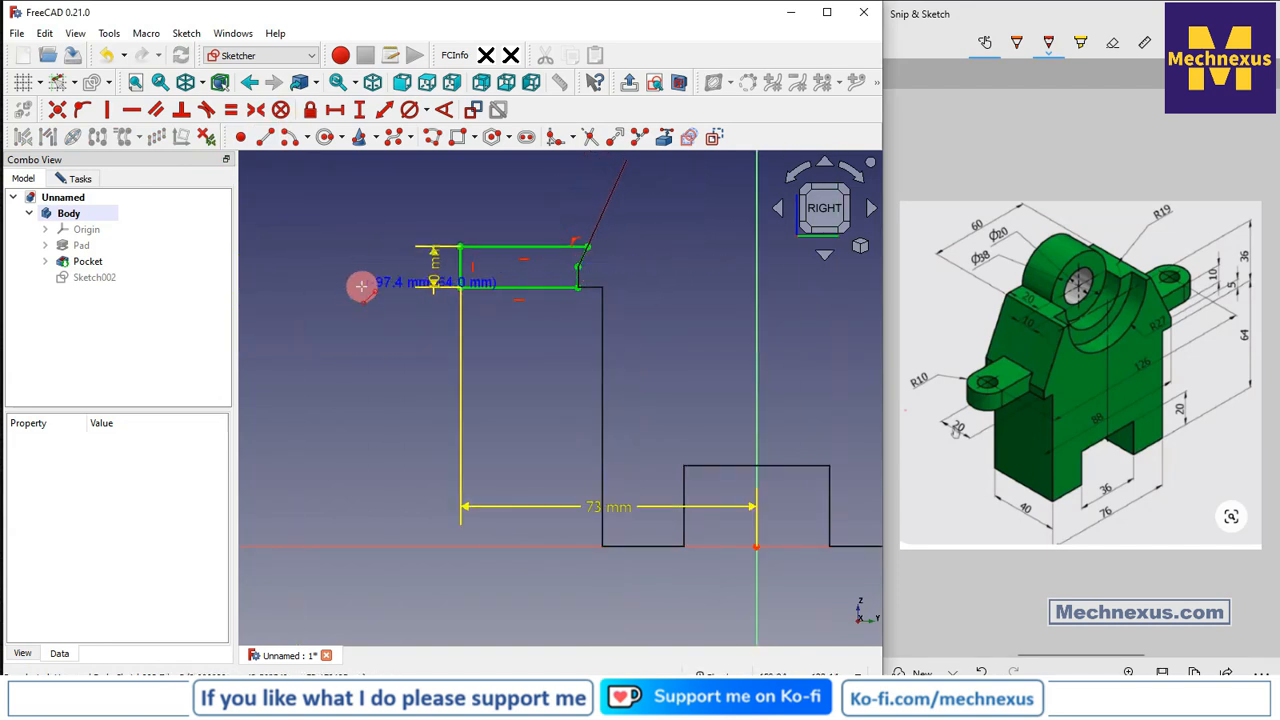
pyautogui.scroll(2, 344, 262)
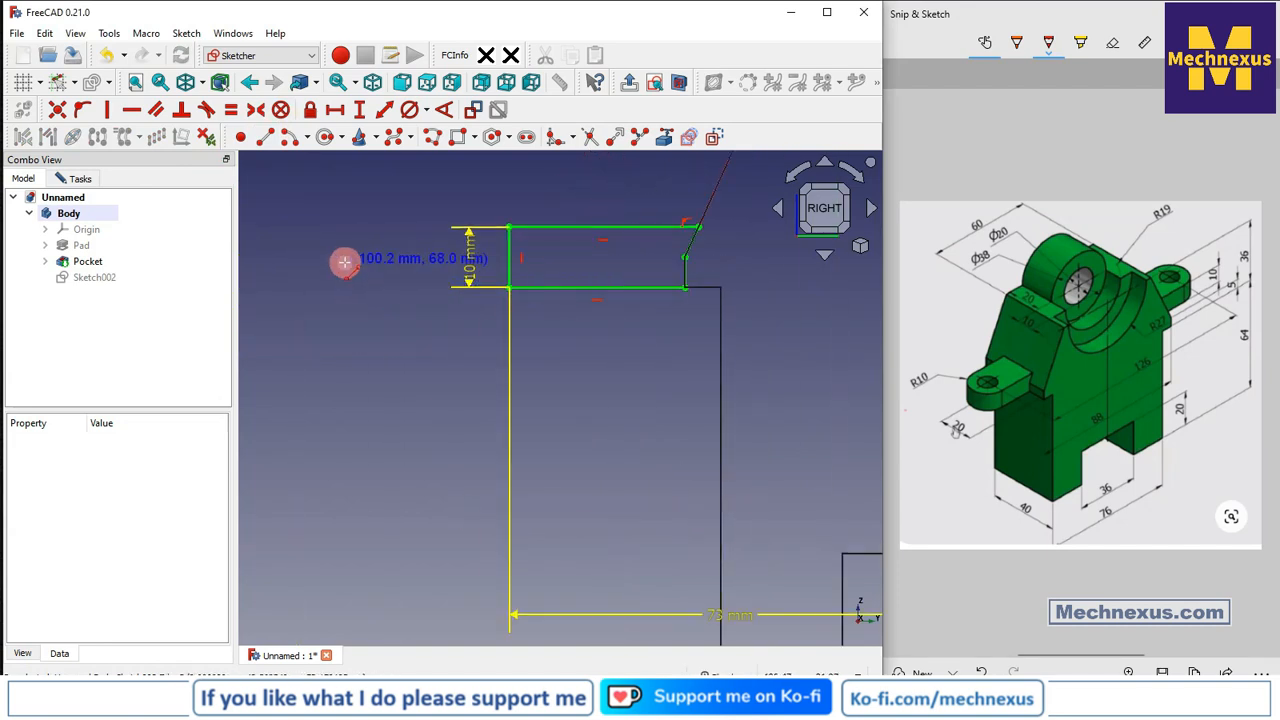
pyautogui.click(76, 178)
pyautogui.click(110, 212)
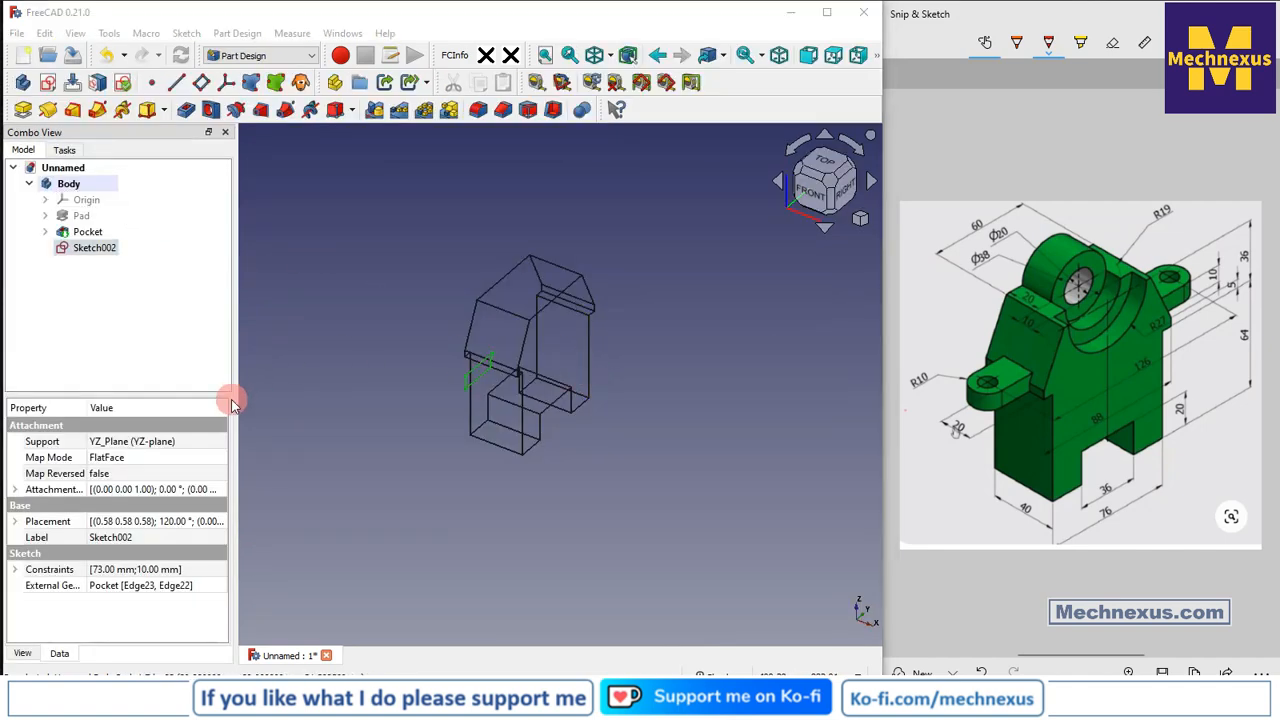
# Switch the model's draw style to Flat lines.
pyautogui.click(612, 57)
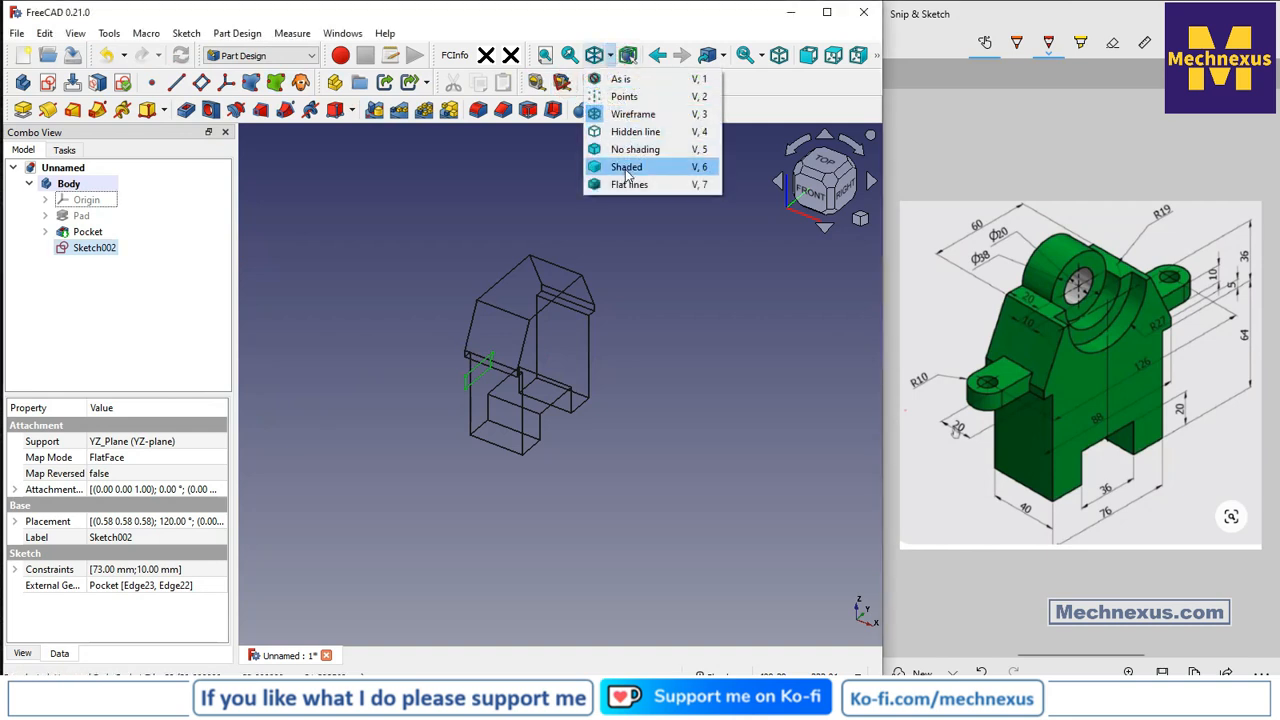
pyautogui.click(694, 310)
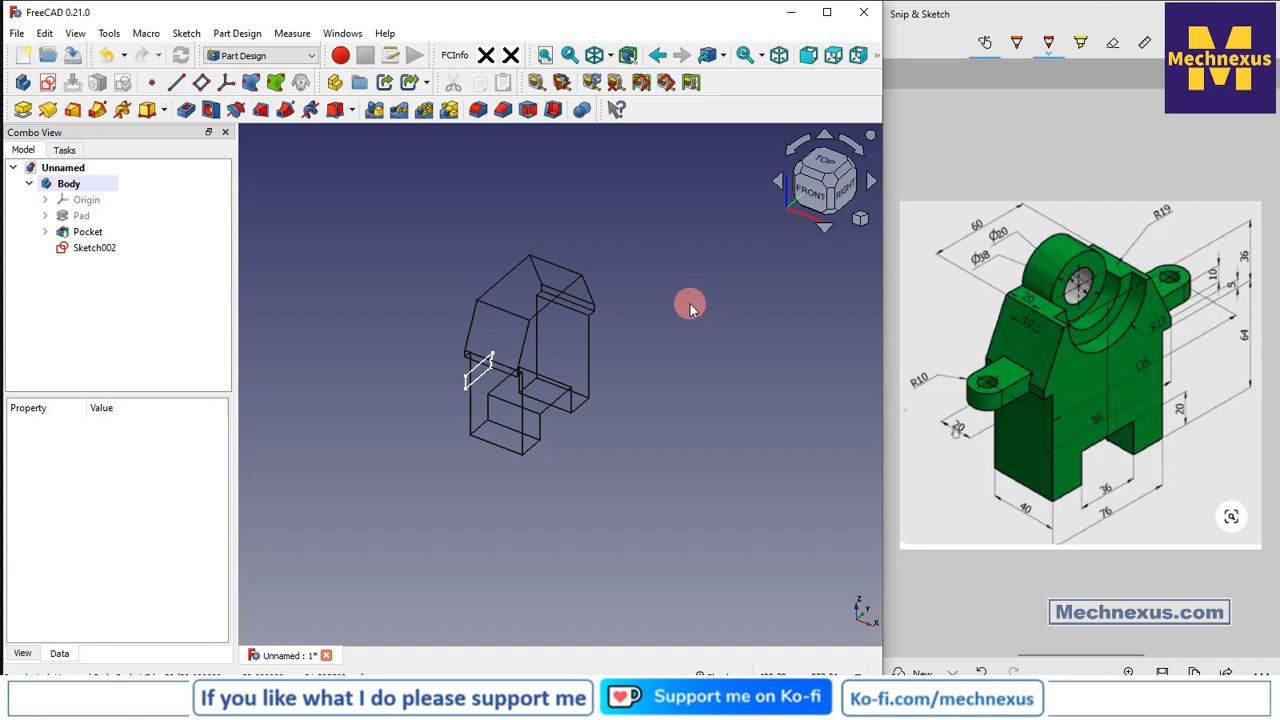
pyautogui.press('v')
pyautogui.press('7')
# Pad the lug sketch 20 mm symmetrically to its plane.
pyautogui.scroll(3, 600, 320)
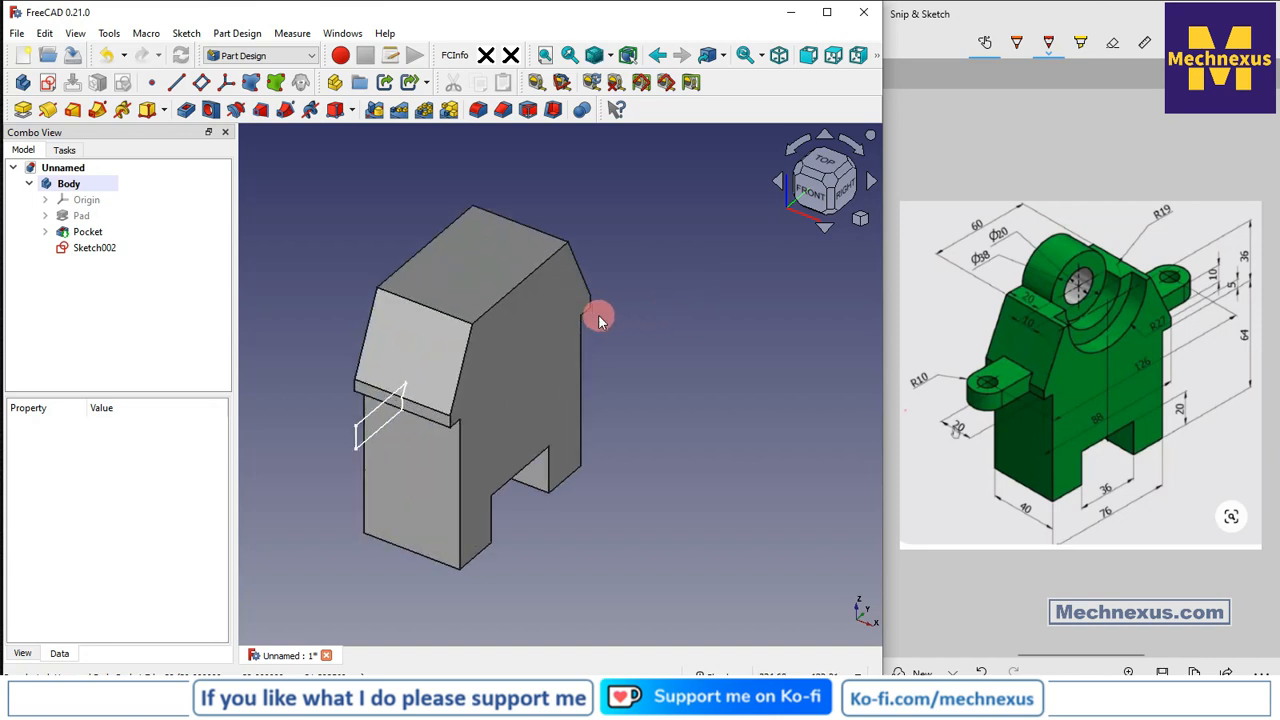
pyautogui.moveTo(434, 502)
pyautogui.mouseDown(button='middle')
pyautogui.moveTo(406, 417)
pyautogui.moveTo(354, 497)
pyautogui.moveTo(416, 494)
pyautogui.moveTo(363, 517)
pyautogui.moveTo(377, 520)
pyautogui.mouseUp(button='middle')
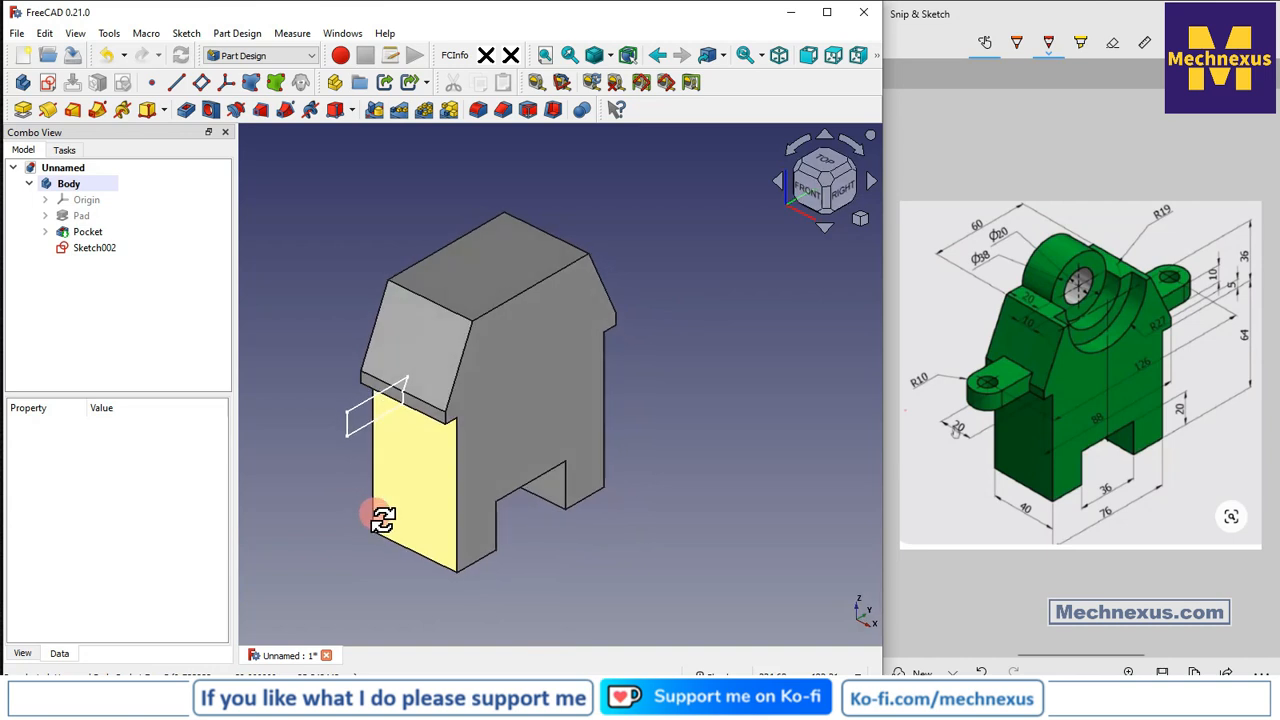
pyautogui.click(90, 248)
pyautogui.scroll(-1, 862, 368)
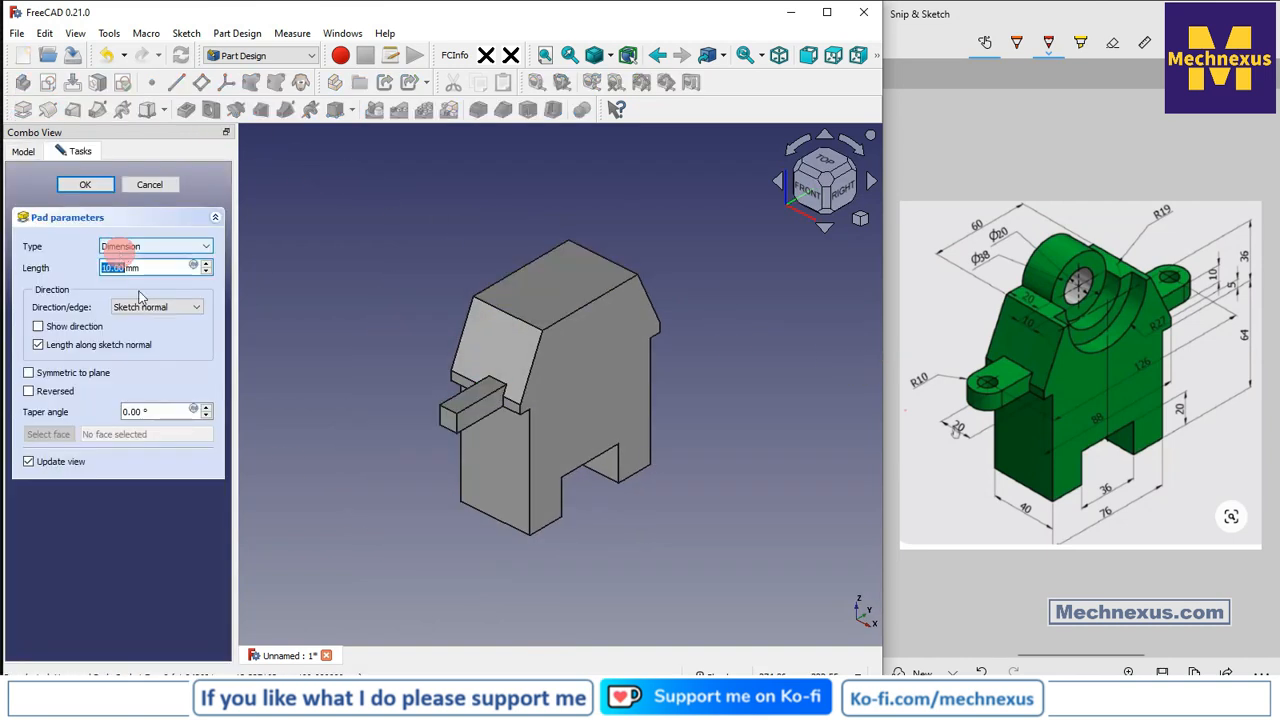
pyautogui.write('20')
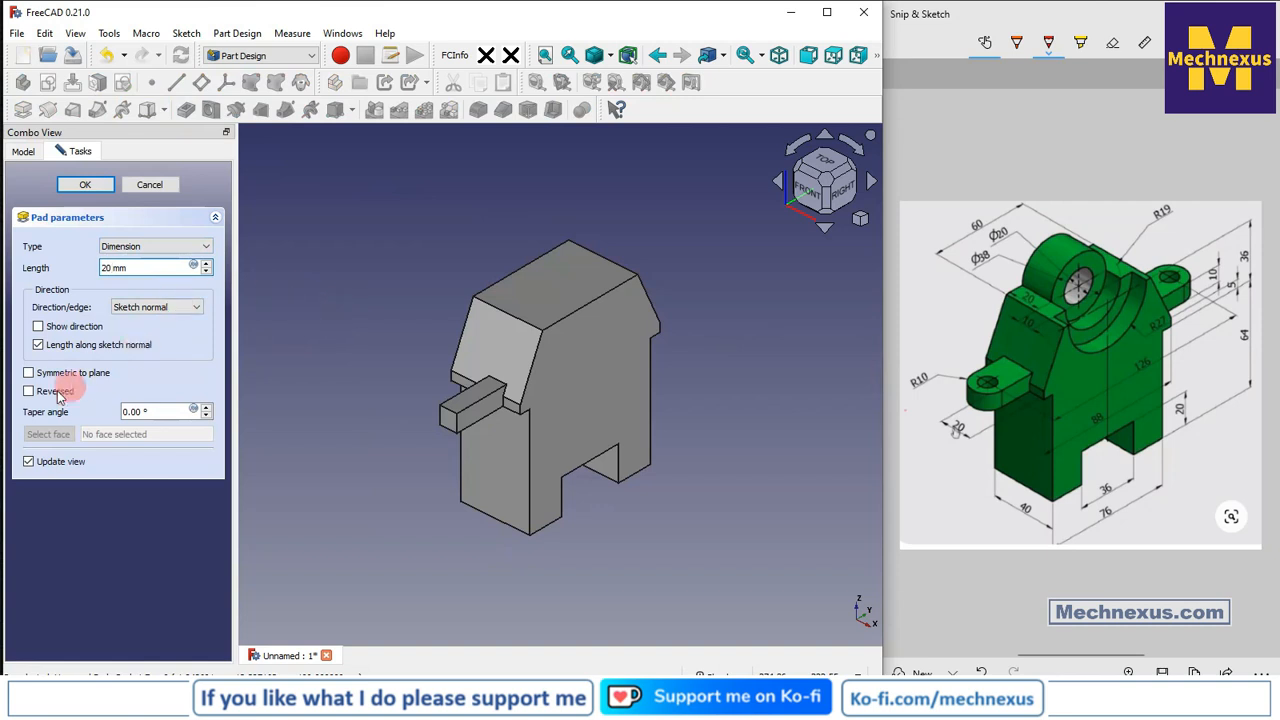
pyautogui.click(29, 373)
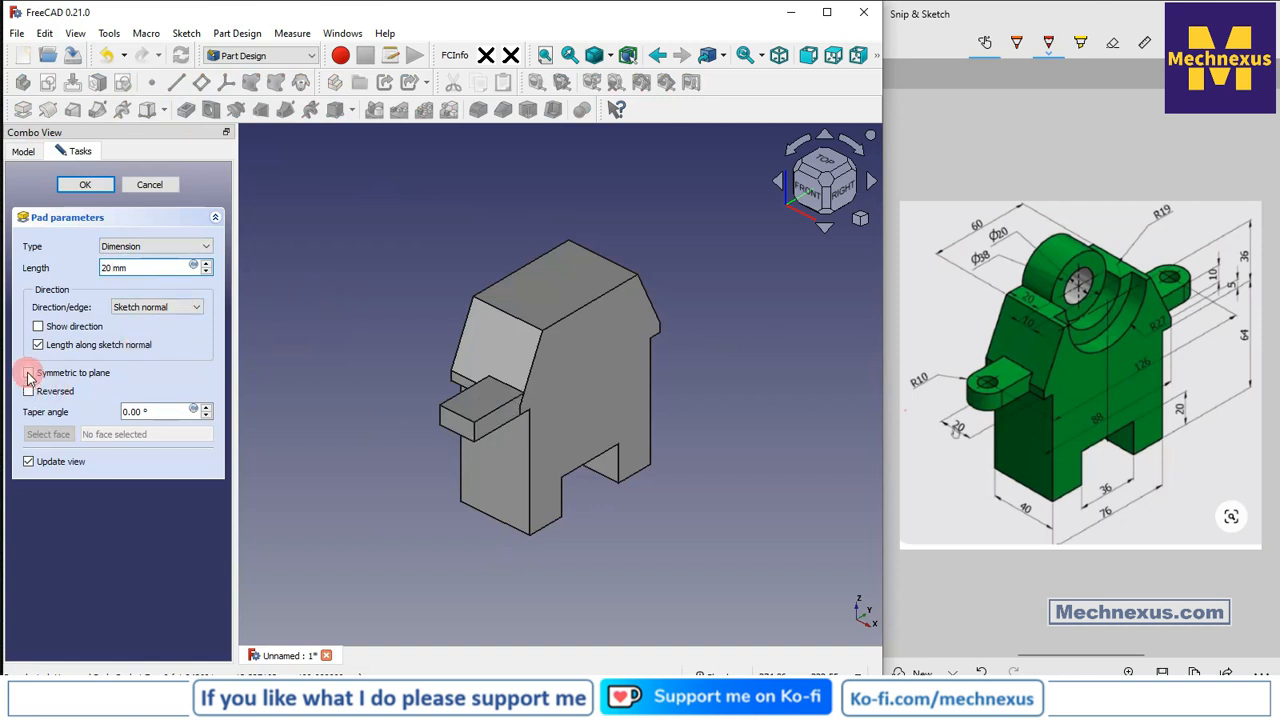
pyautogui.click(85, 184)
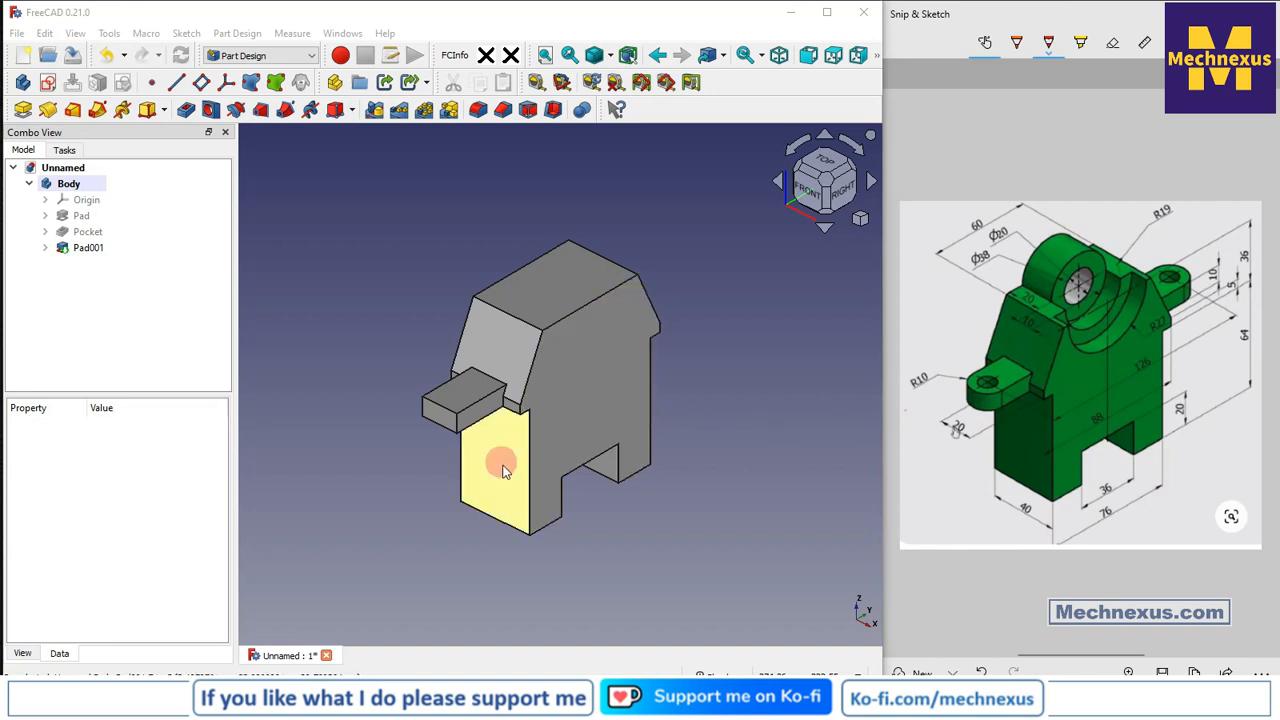
# Fillet the lug's two outer vertical edges to give it a rounded end.
pyautogui.scroll(1, 478, 419)
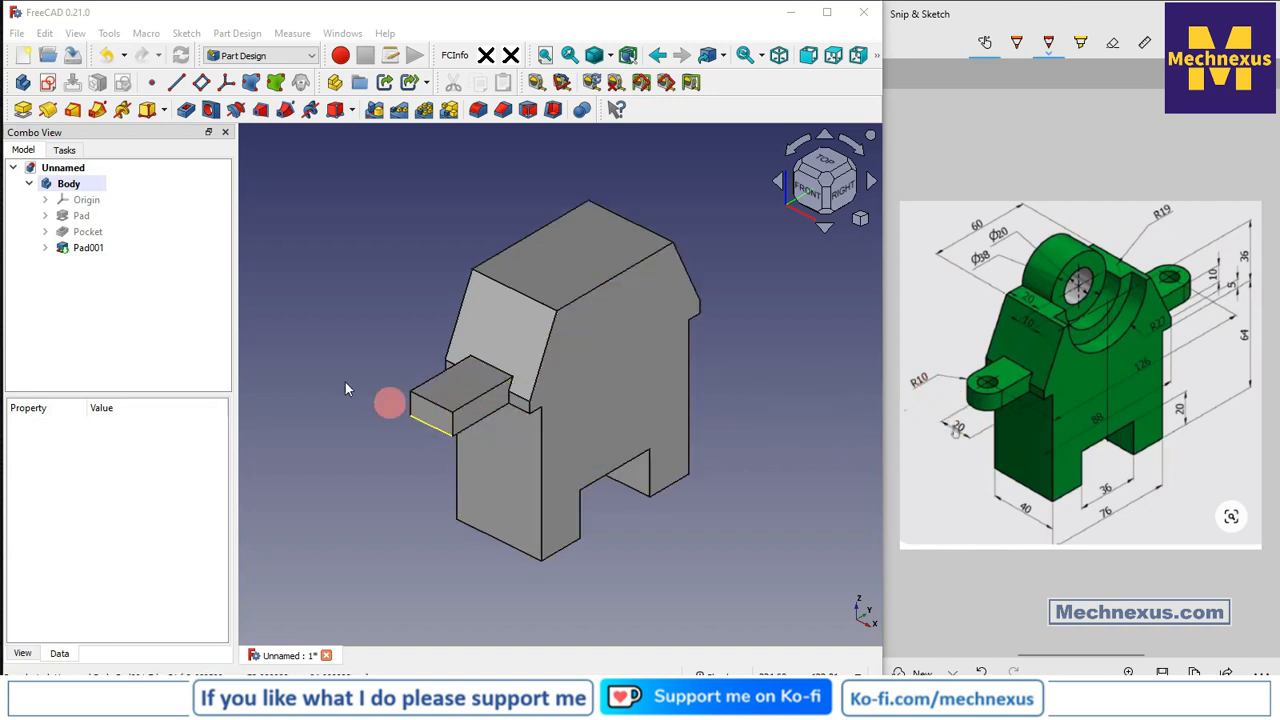
pyautogui.click(477, 110)
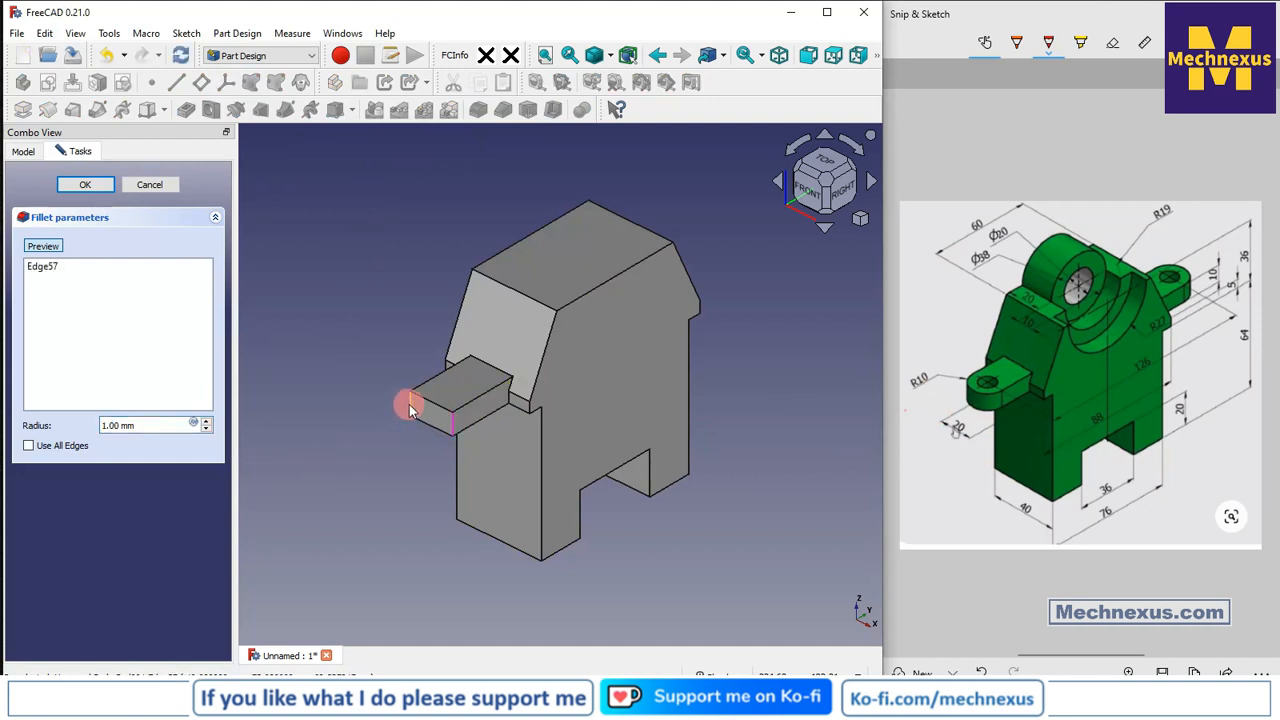
pyautogui.click(410, 405)
pyautogui.moveTo(151, 427); pyautogui.dragTo(5, 425)
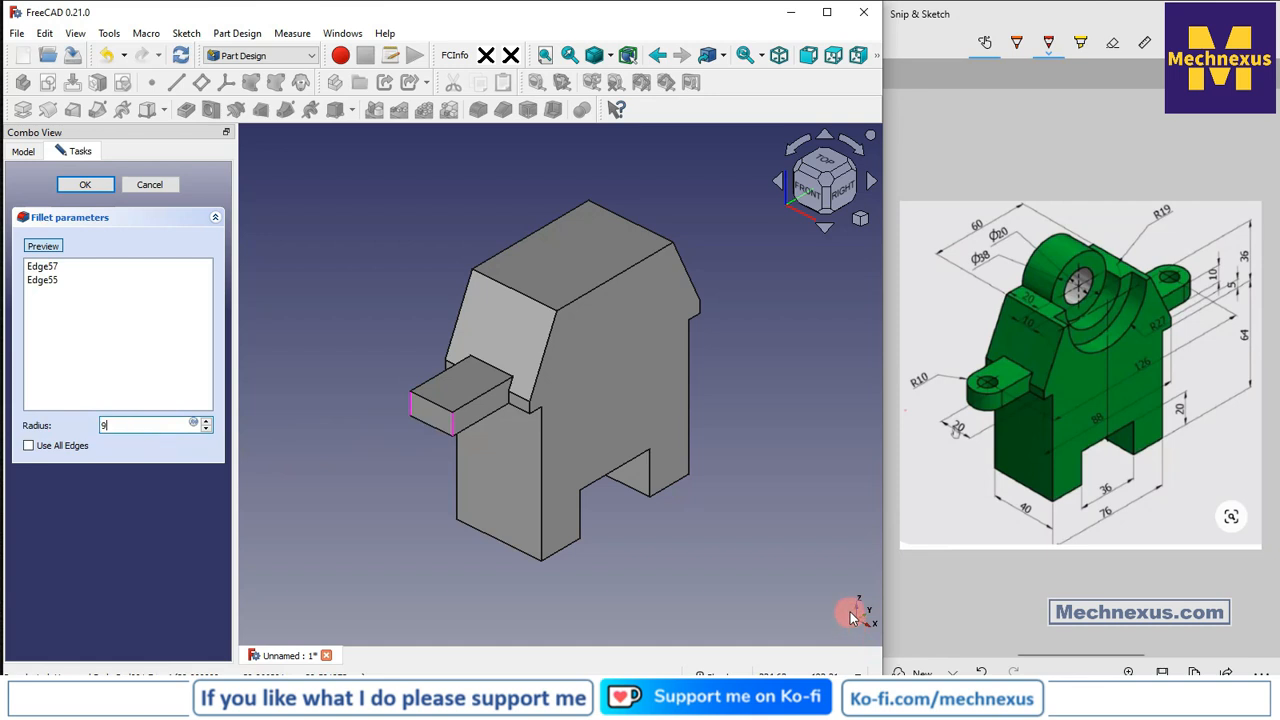
pyautogui.click(86, 186)
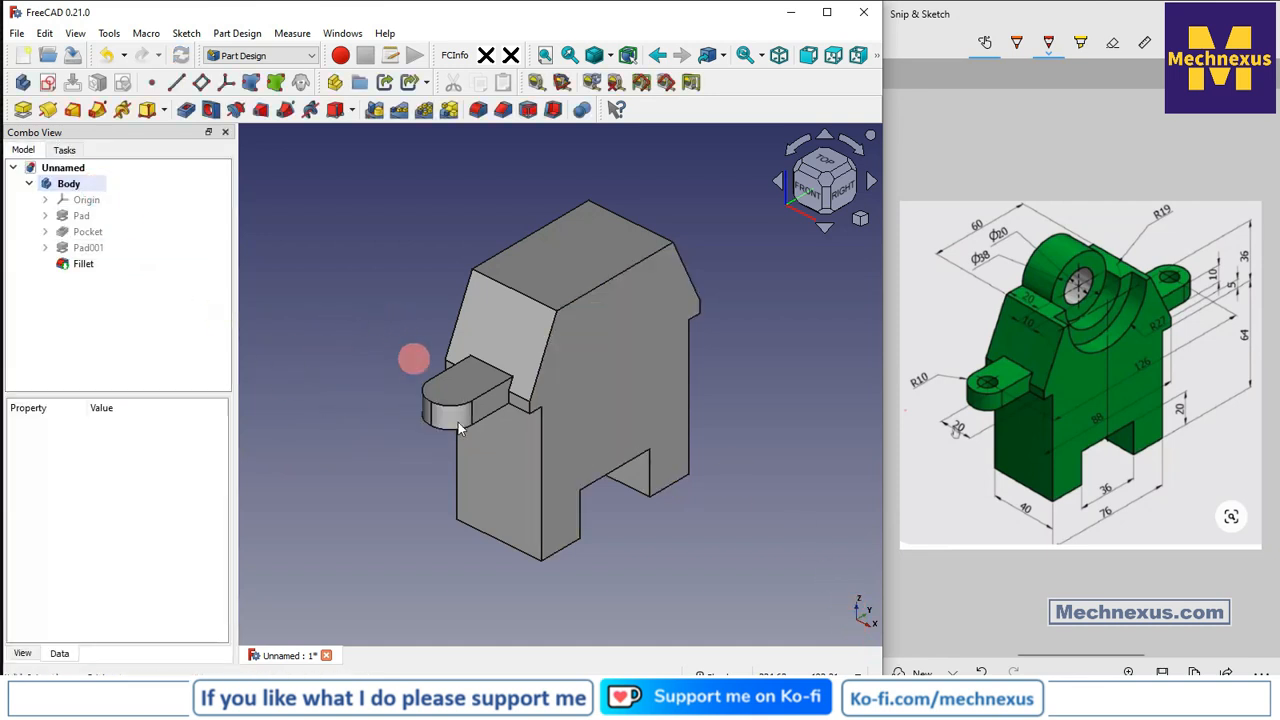
# Mirror the lug's Pad001 and Fillet features to the opposite side of the body about the vertical sketch axis.
pyautogui.scroll(3, 481, 470)
pyautogui.scroll(-2, 481, 470)
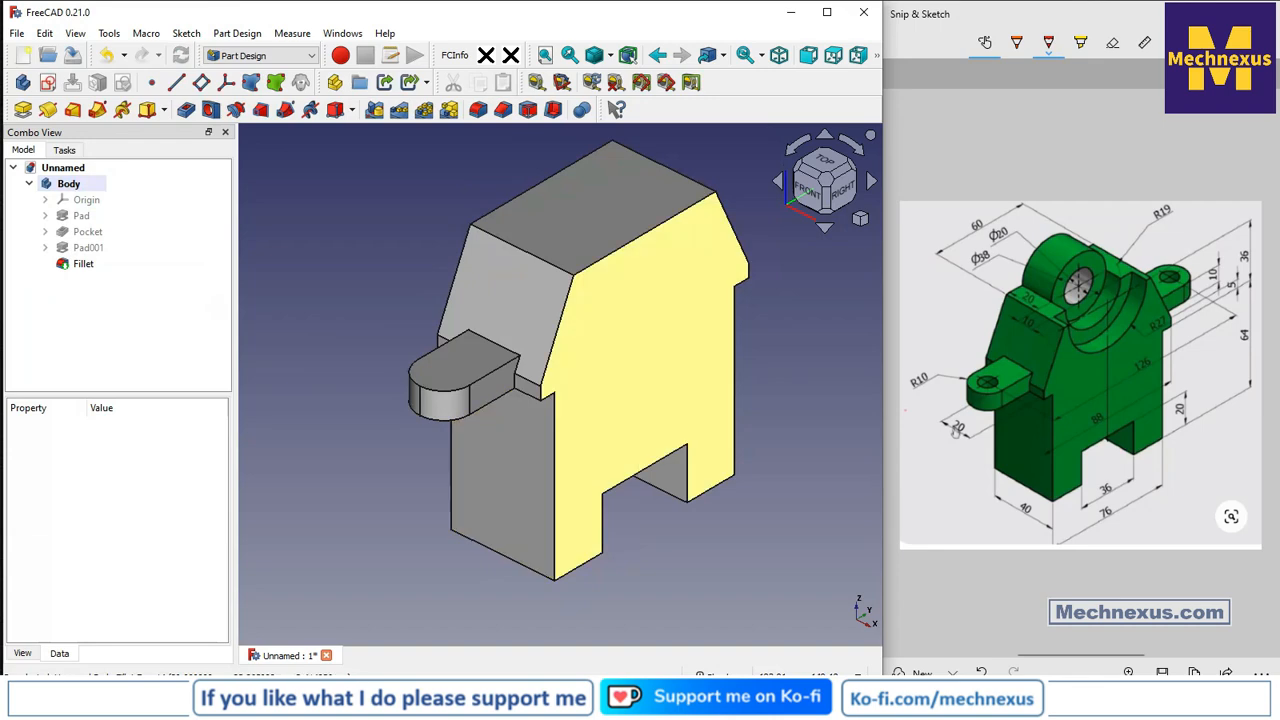
pyautogui.moveTo(608, 411)
pyautogui.mouseDown(button='middle')
pyautogui.moveTo(535, 441)
pyautogui.moveTo(608, 403)
pyautogui.moveTo(608, 426)
pyautogui.mouseUp(button='middle')
pyautogui.scroll(-2, 383, 355)
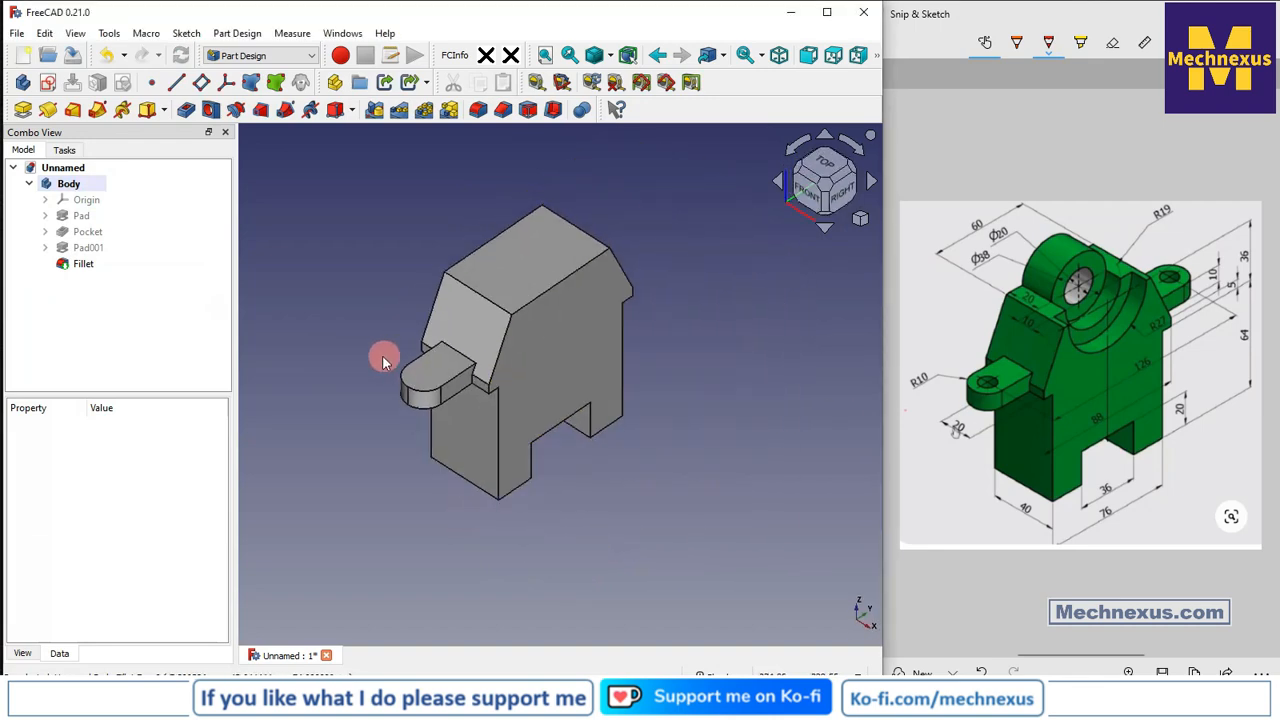
pyautogui.click(374, 110)
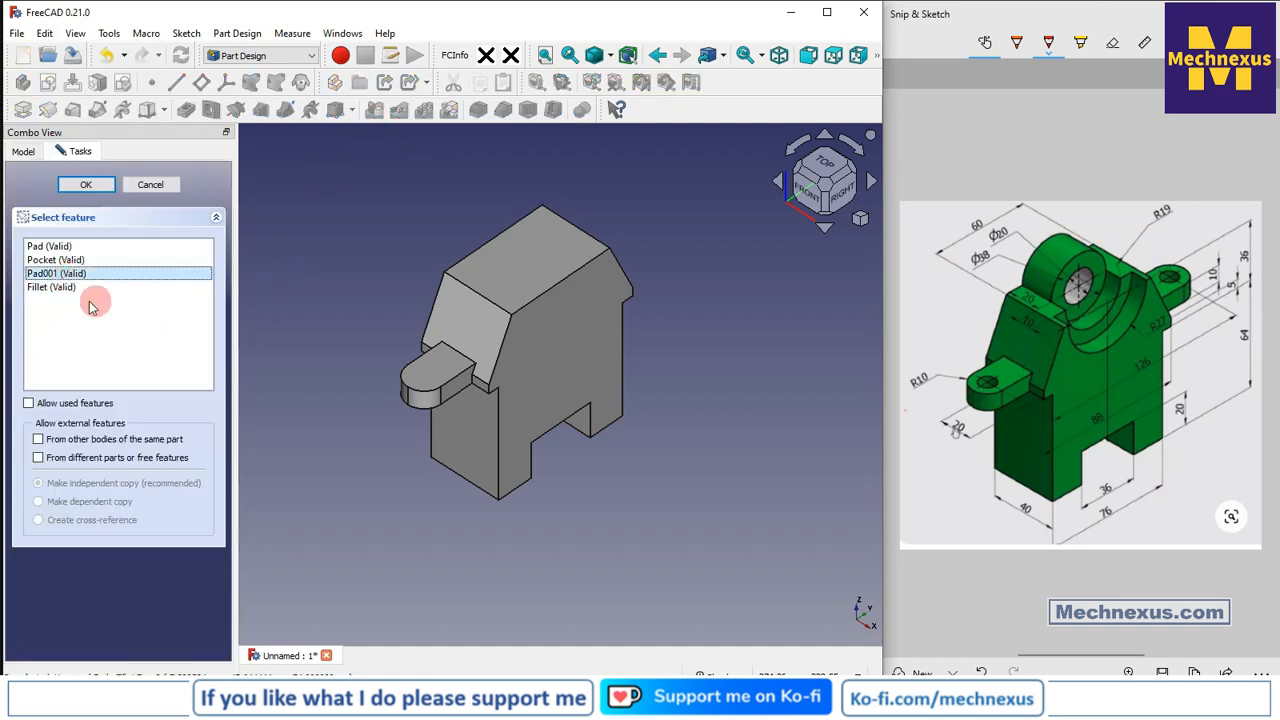
pyautogui.click(55, 287)
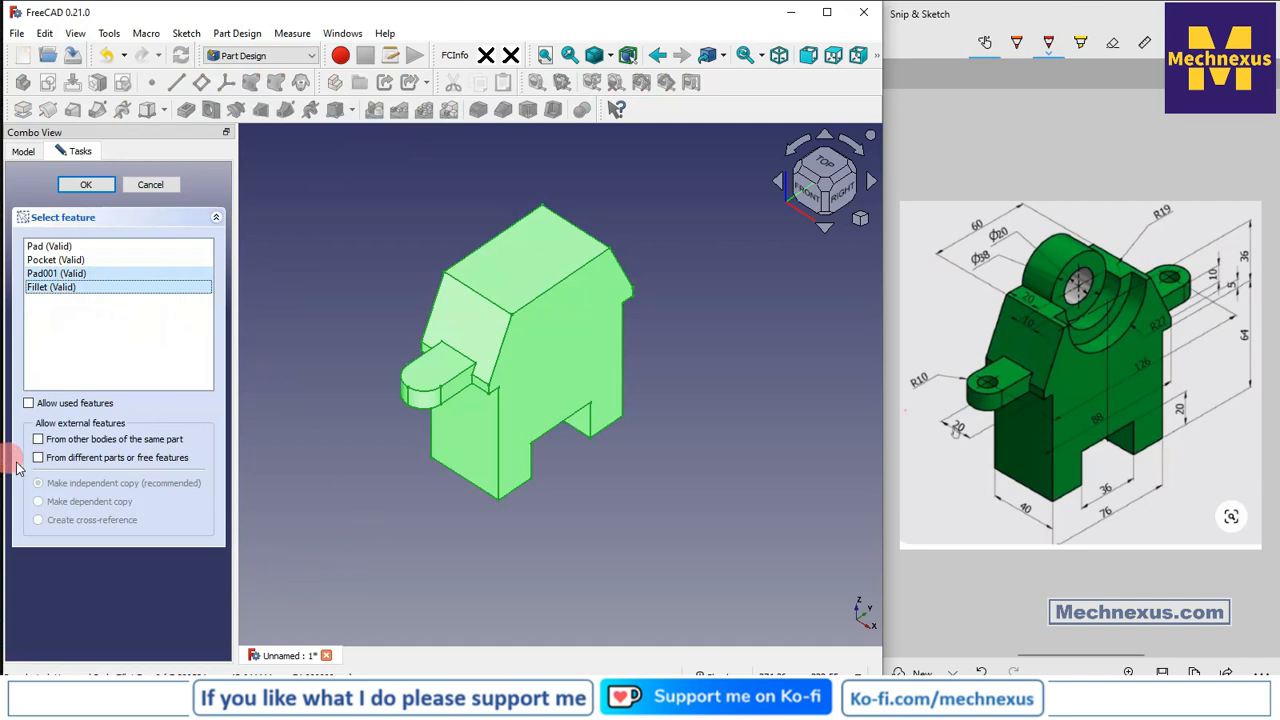
pyautogui.click(87, 186)
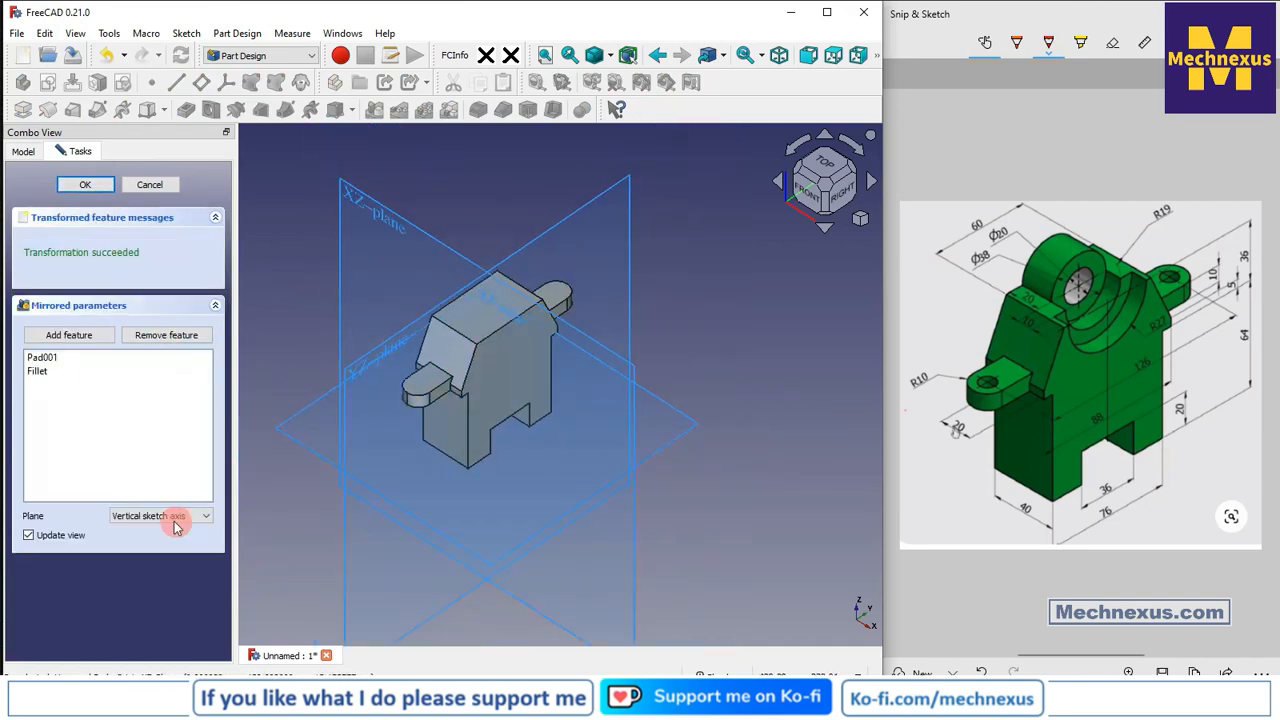
pyautogui.moveTo(555, 512); pyautogui.dragTo(520, 491)
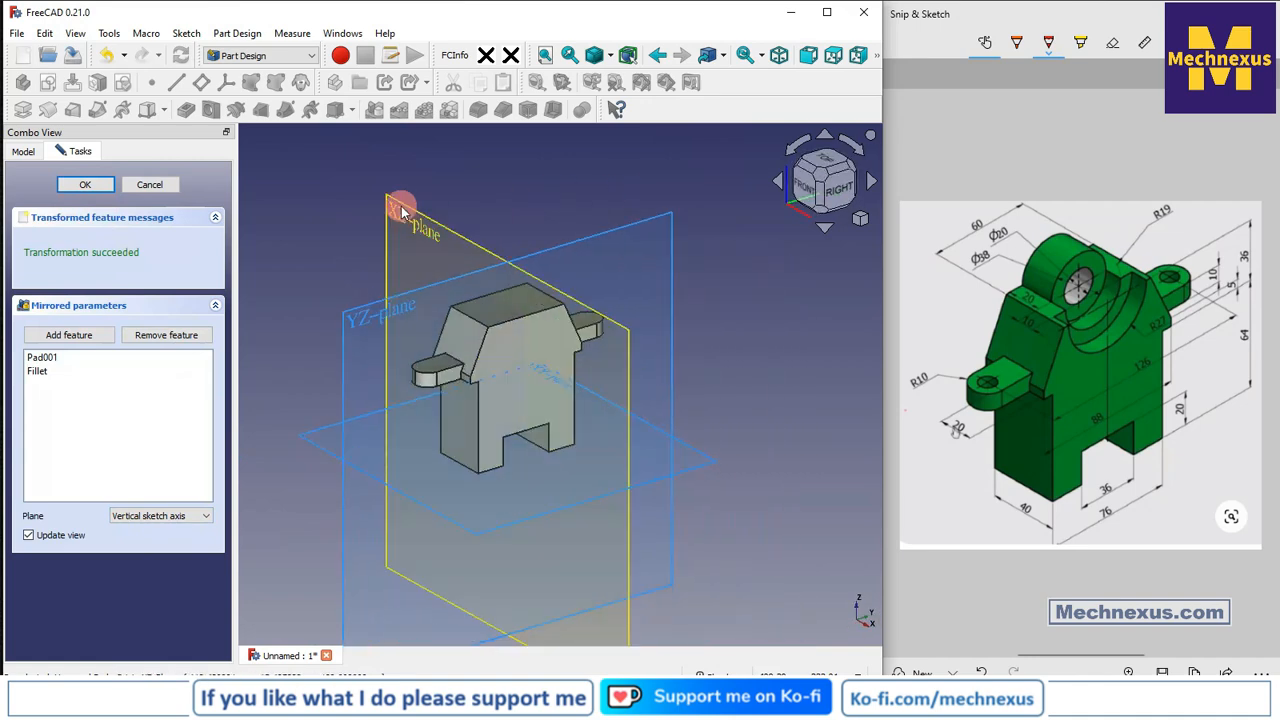
pyautogui.moveTo(480, 363); pyautogui.dragTo(331, 349)
pyautogui.click(86, 185)
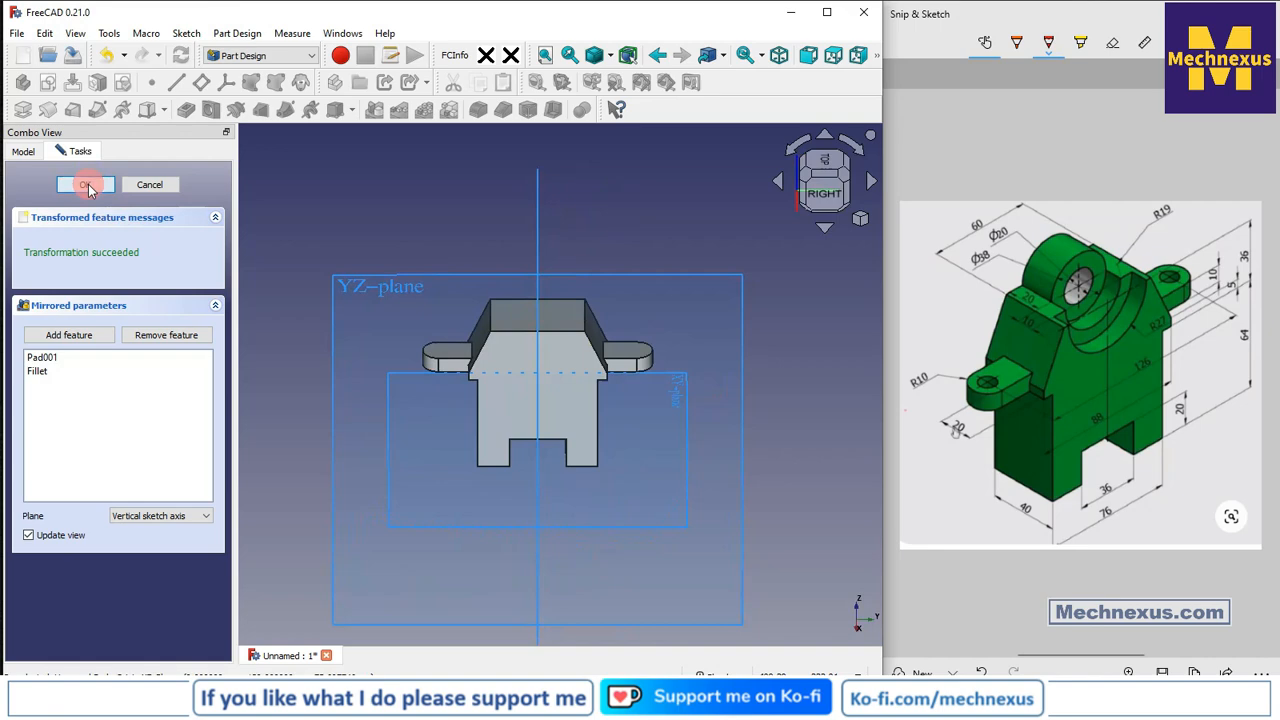
pyautogui.scroll(1, 575, 308)
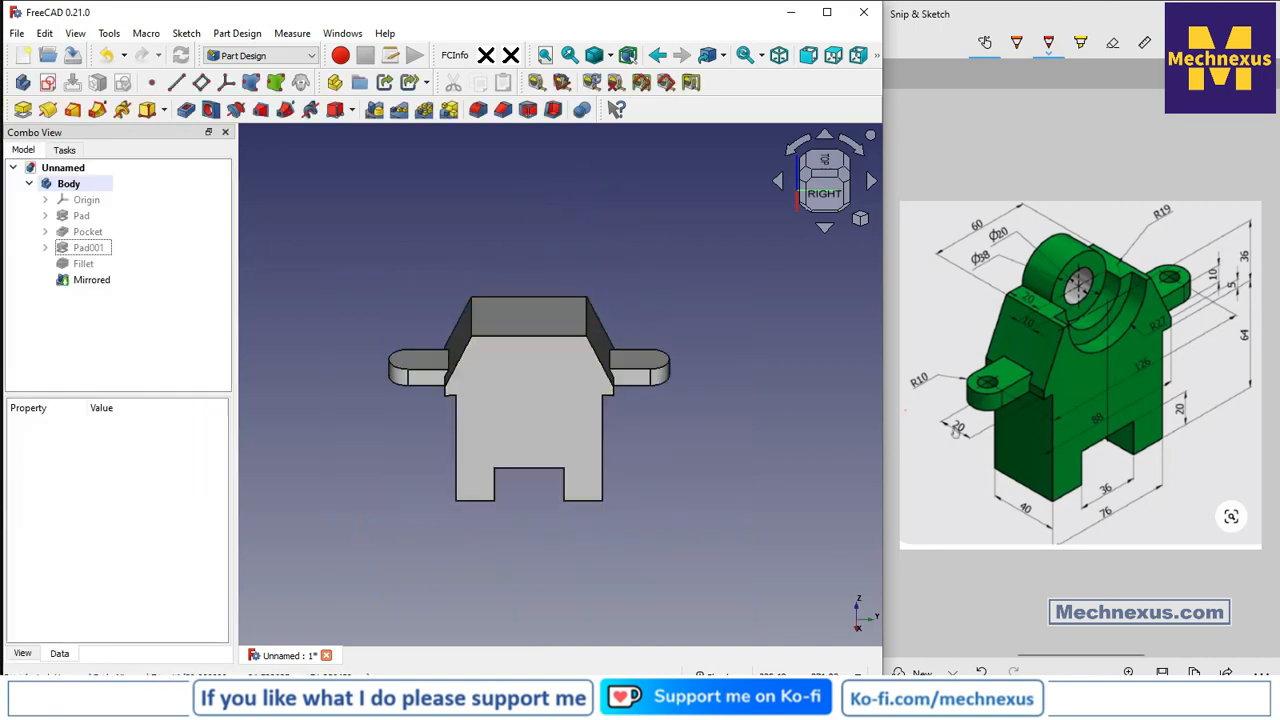
pyautogui.click(955, 430)
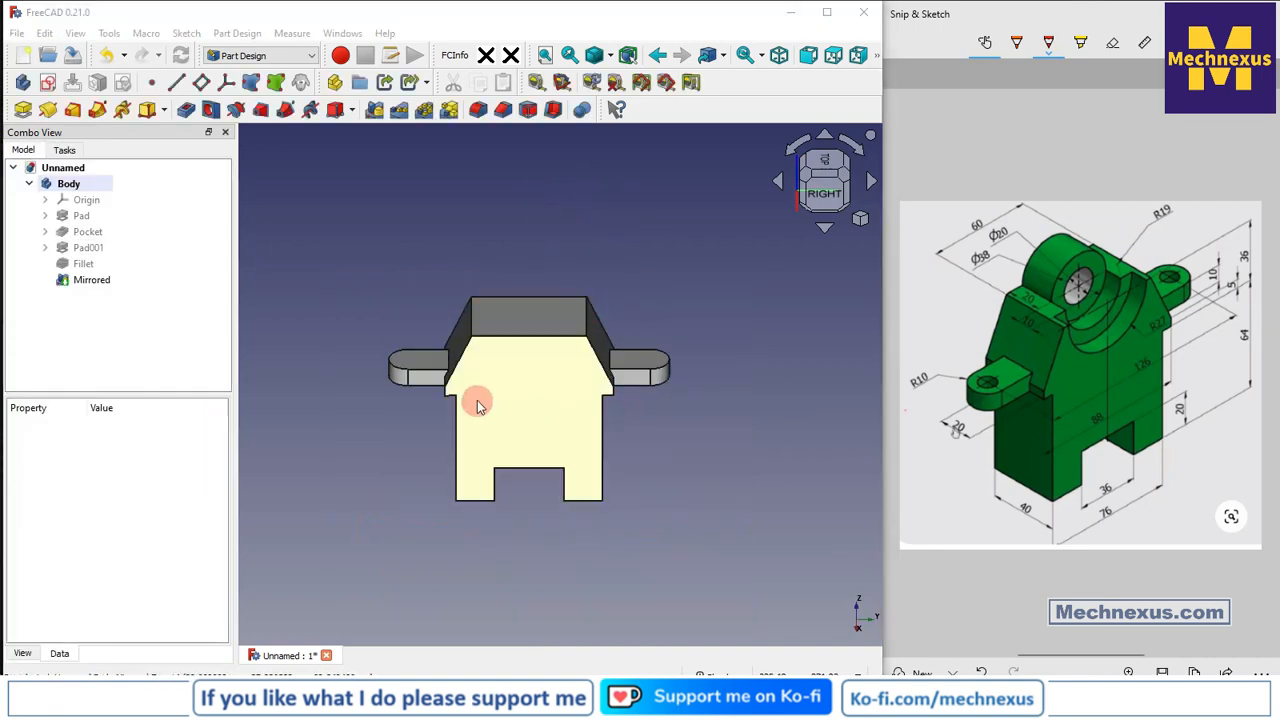
pyautogui.click(679, 291)
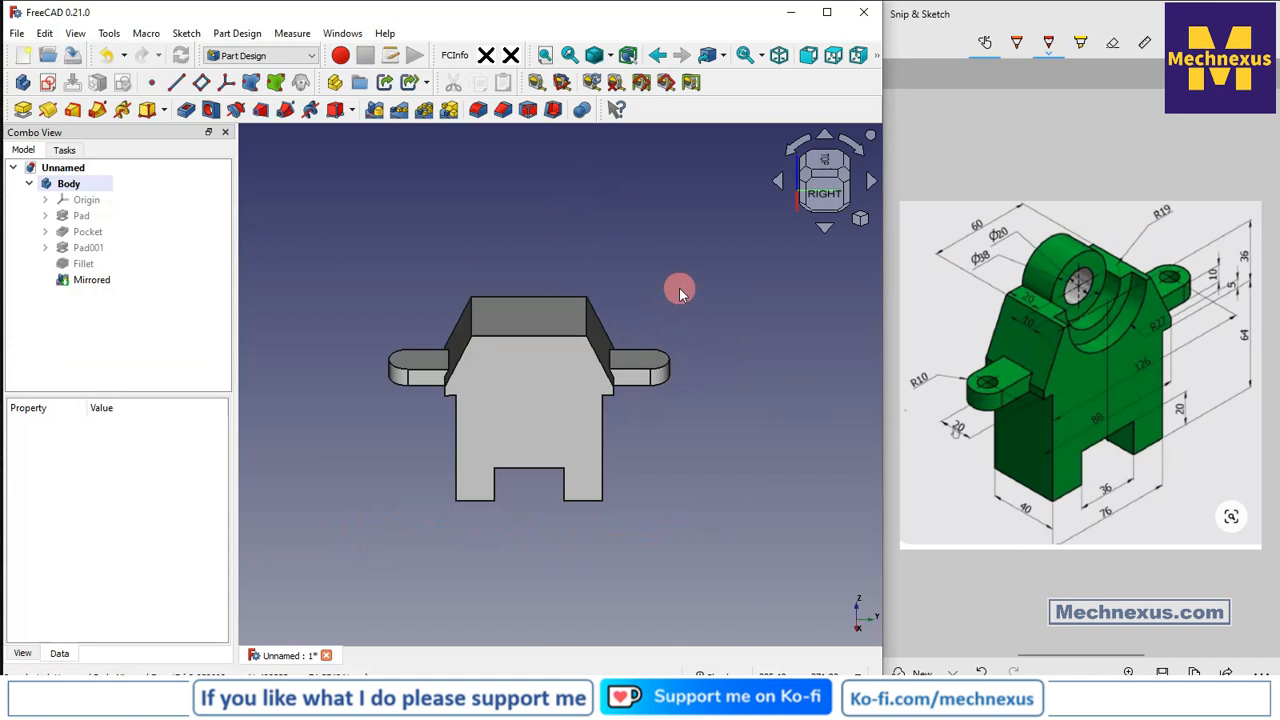
# Create a sketch on the bracket's large flat right face and project the body's top edge into it as external geometry.
pyautogui.press('0')
pyautogui.click(535, 398)
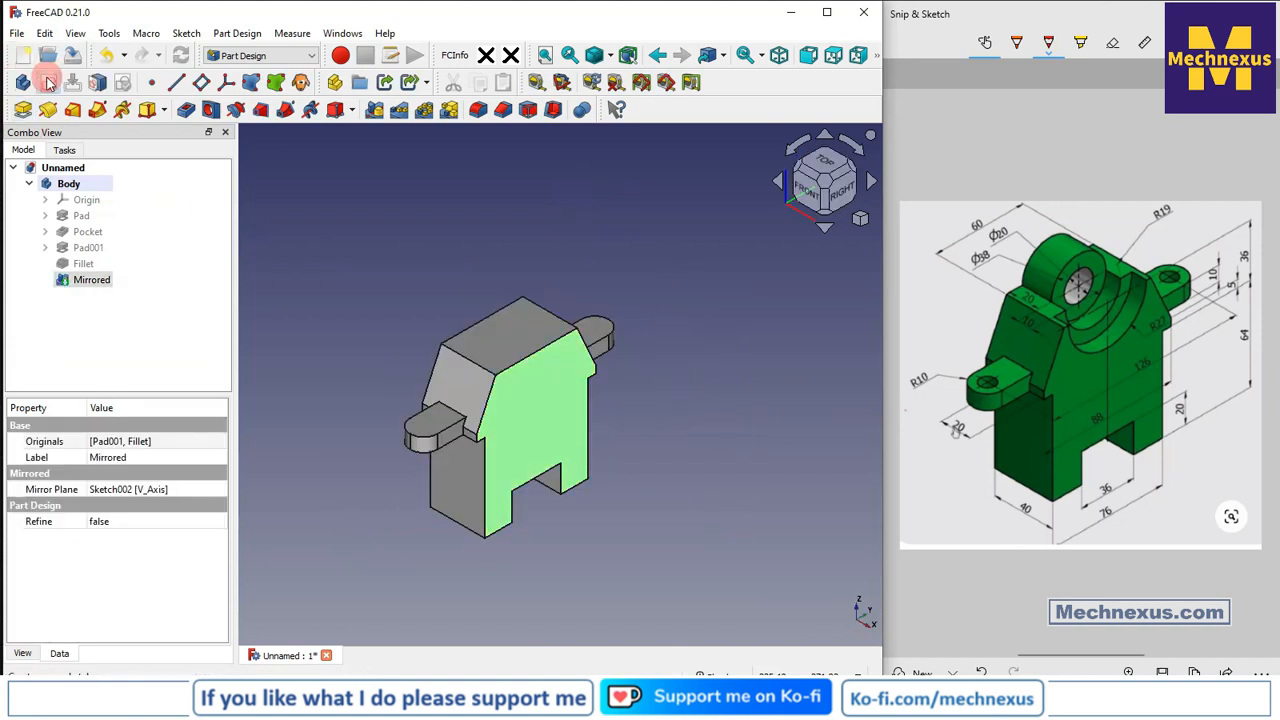
pyautogui.click(48, 83)
pyautogui.click(575, 400)
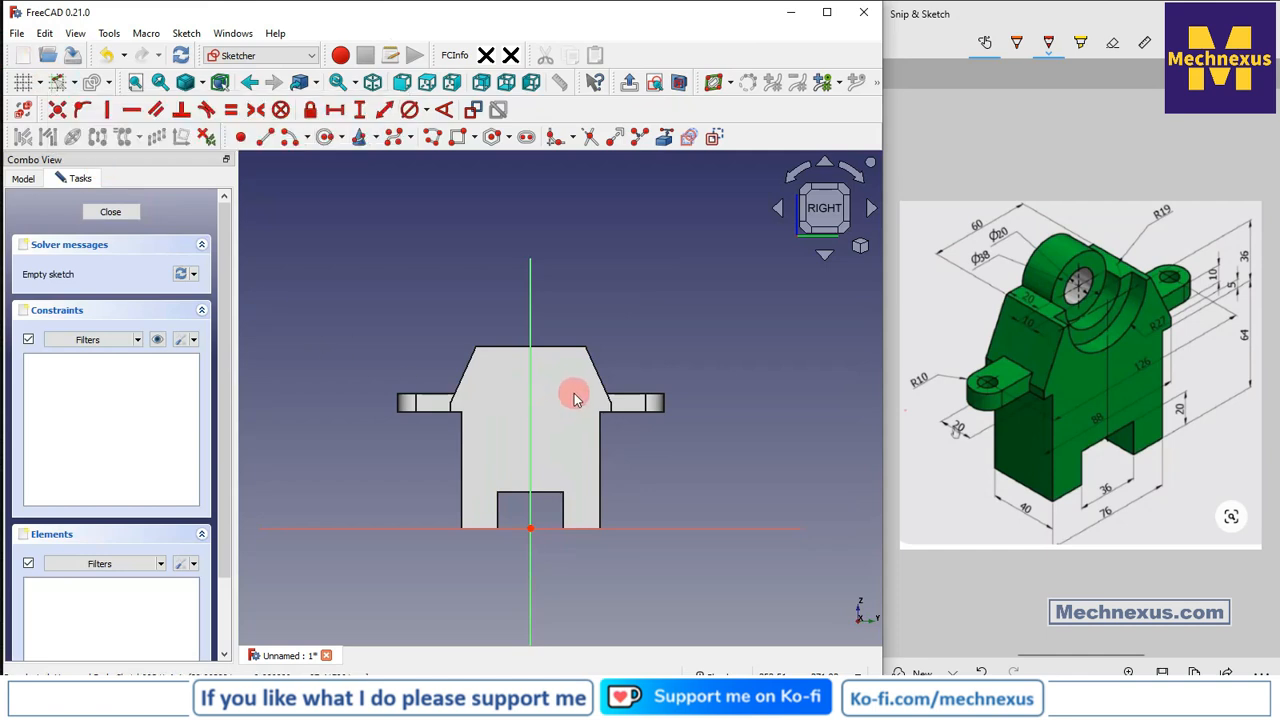
pyautogui.click(552, 345)
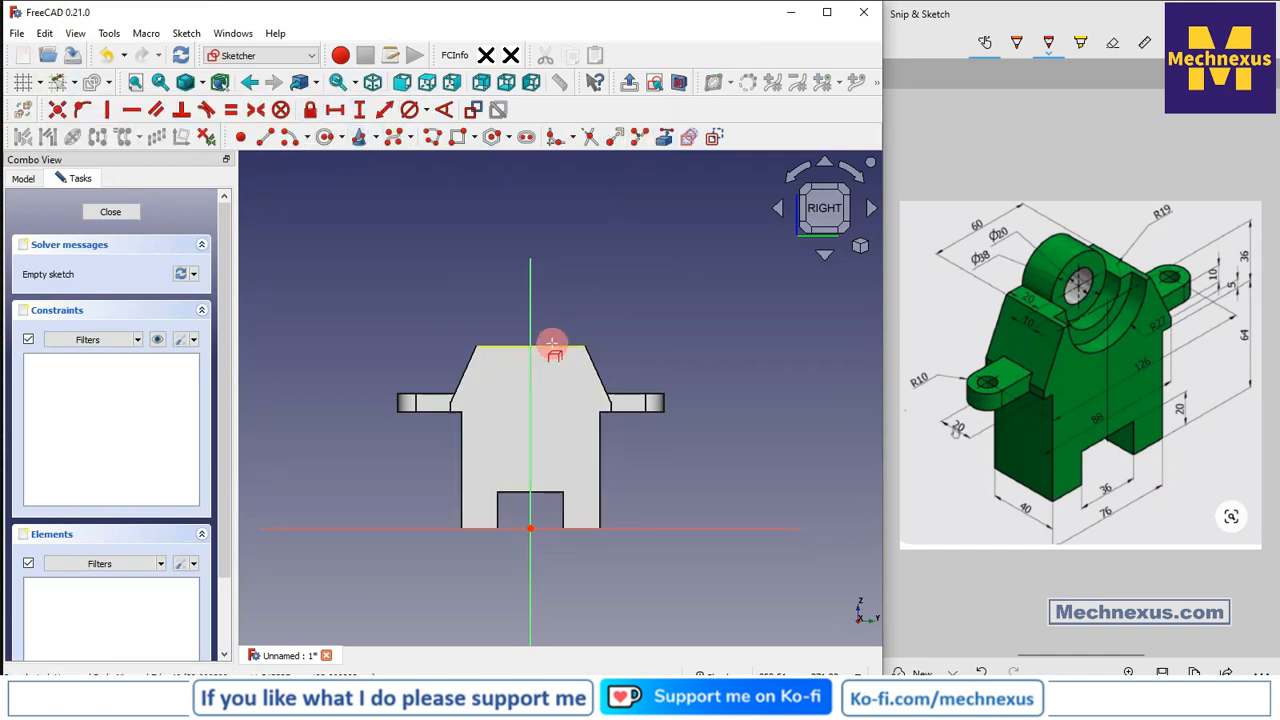
pyautogui.scroll(4, 535, 330)
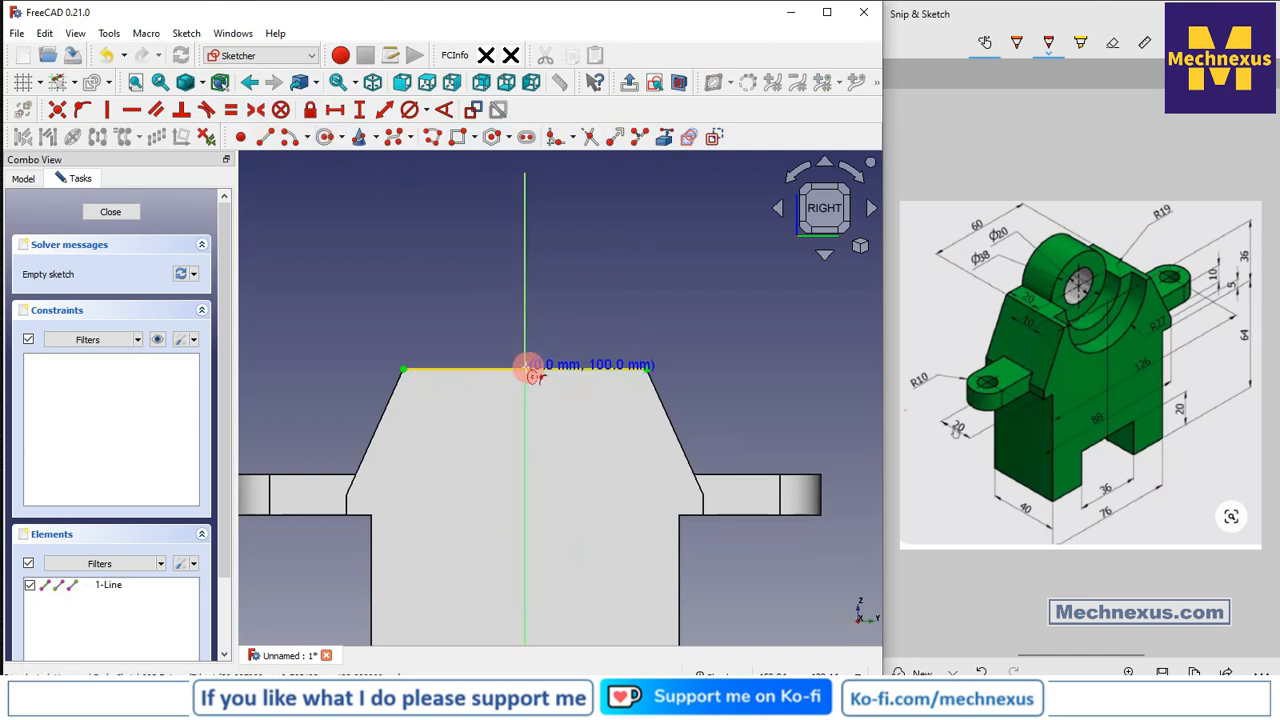
# Sketch a circle near the bracket's top edge and constrain its diameter to 38 mm.
pyautogui.click(472, 328)
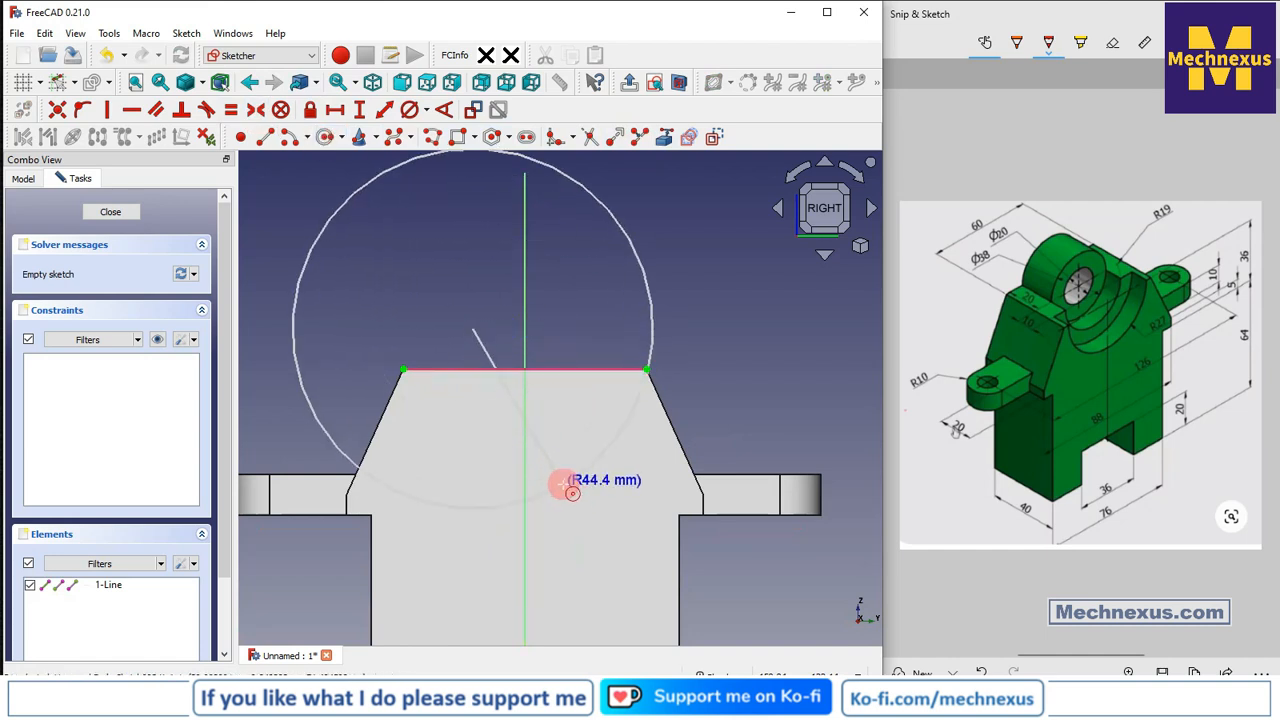
pyautogui.click(550, 457)
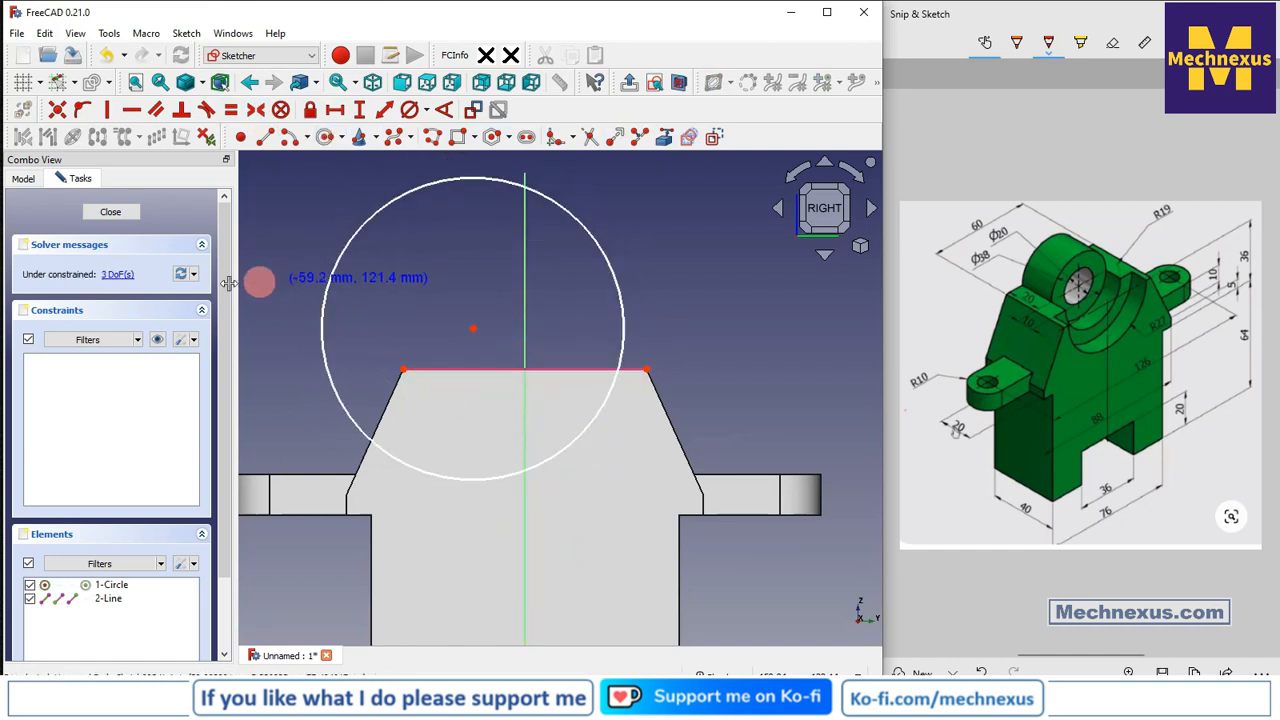
pyautogui.click(411, 110)
pyautogui.click(555, 205)
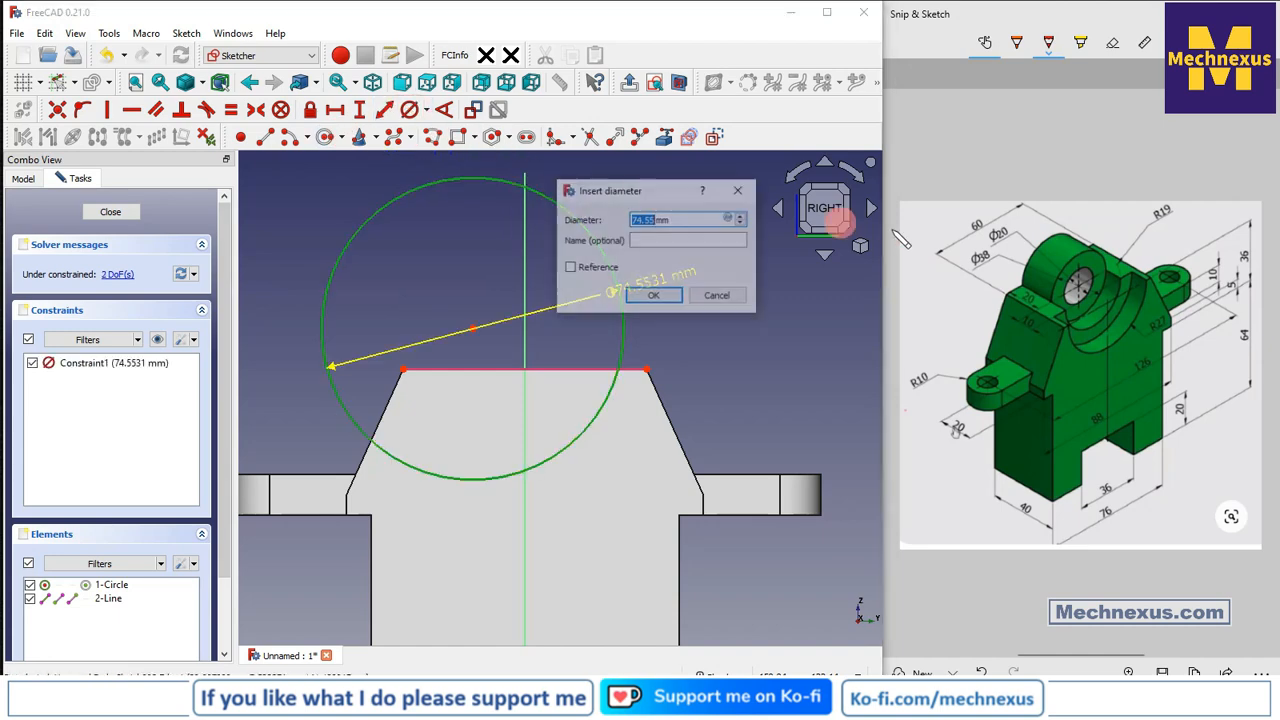
pyautogui.write('38')
pyautogui.press('Return')
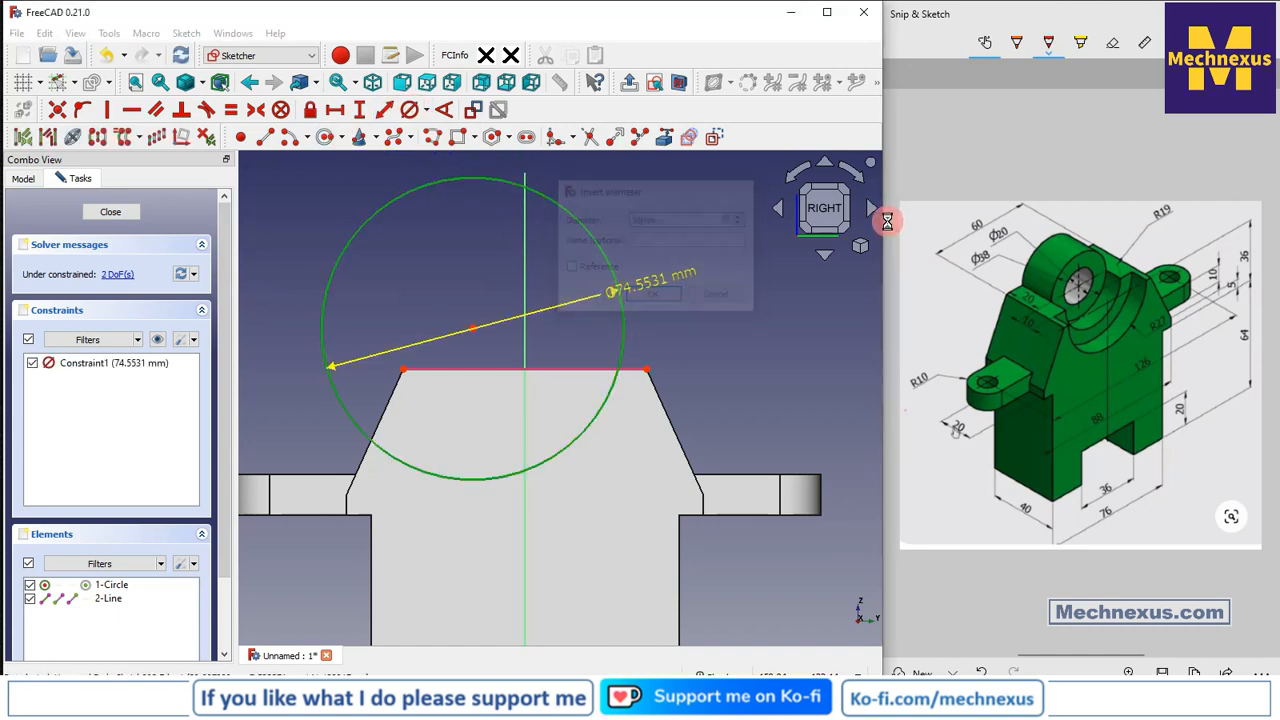
# Constrain the circle's centre onto the vertical axis and the projected top edge, and finish the sketch.
pyautogui.scroll(2, 447, 302)
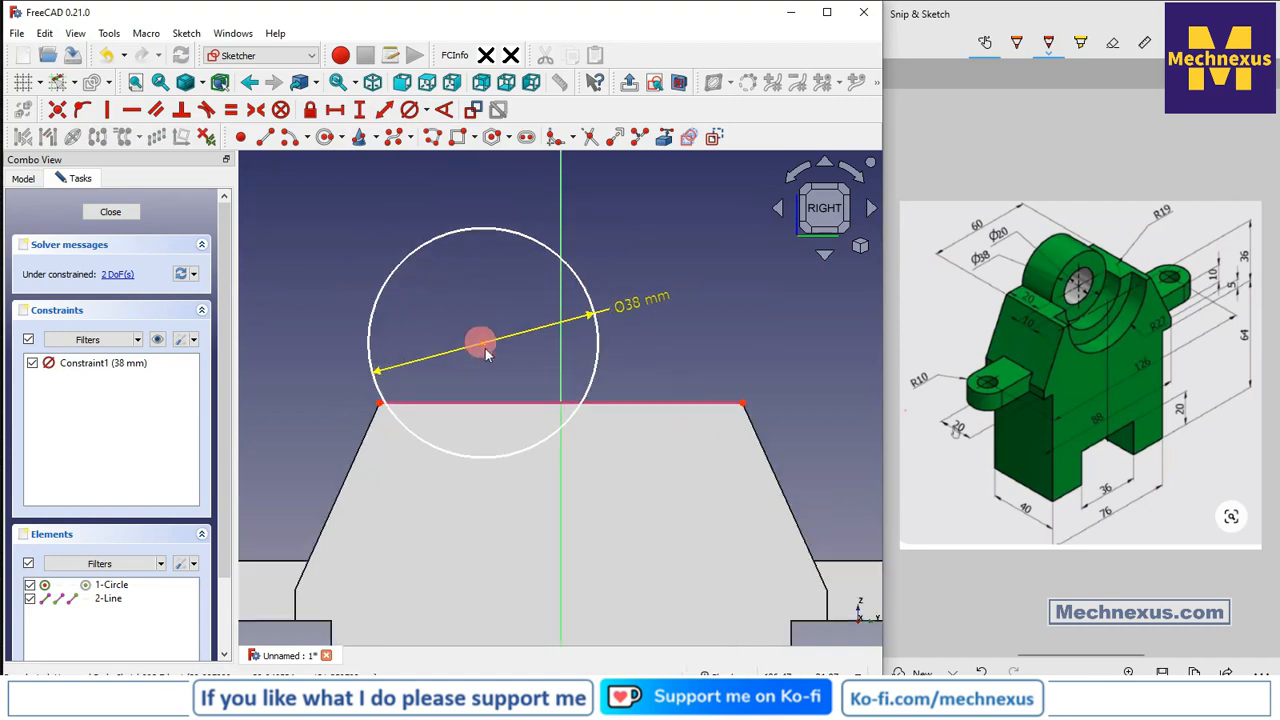
pyautogui.click(486, 344)
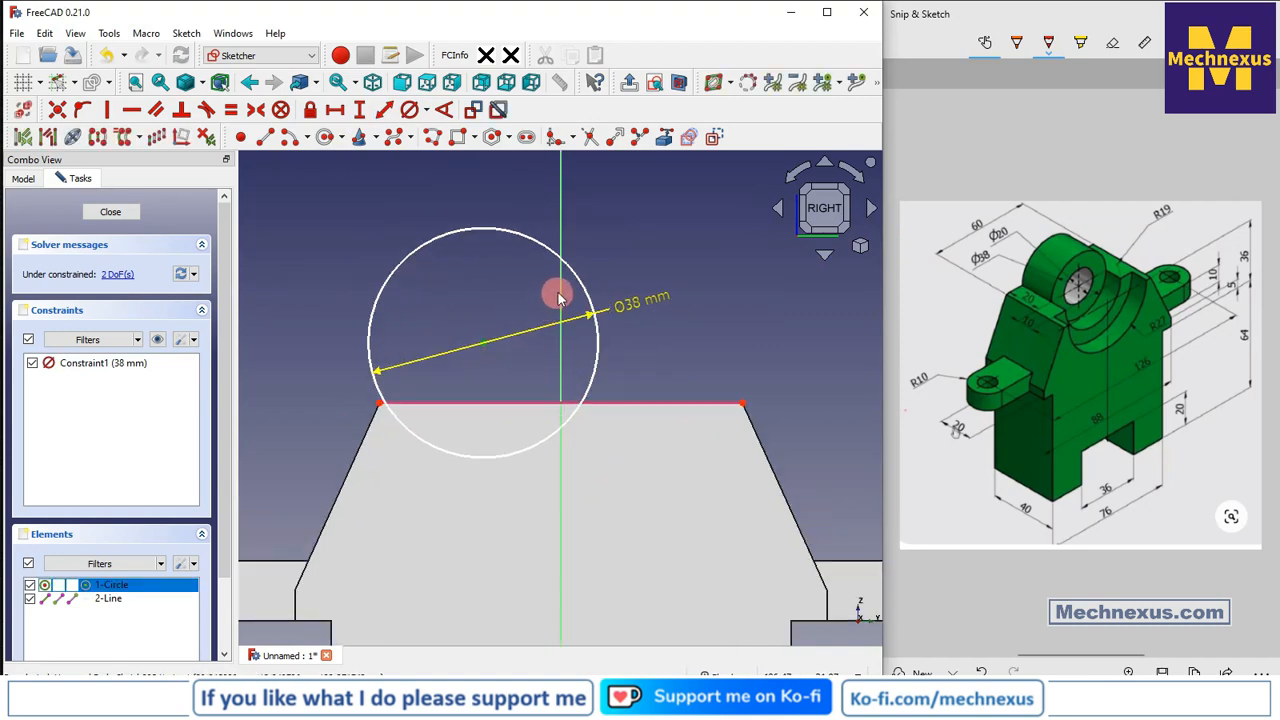
pyautogui.click(84, 109)
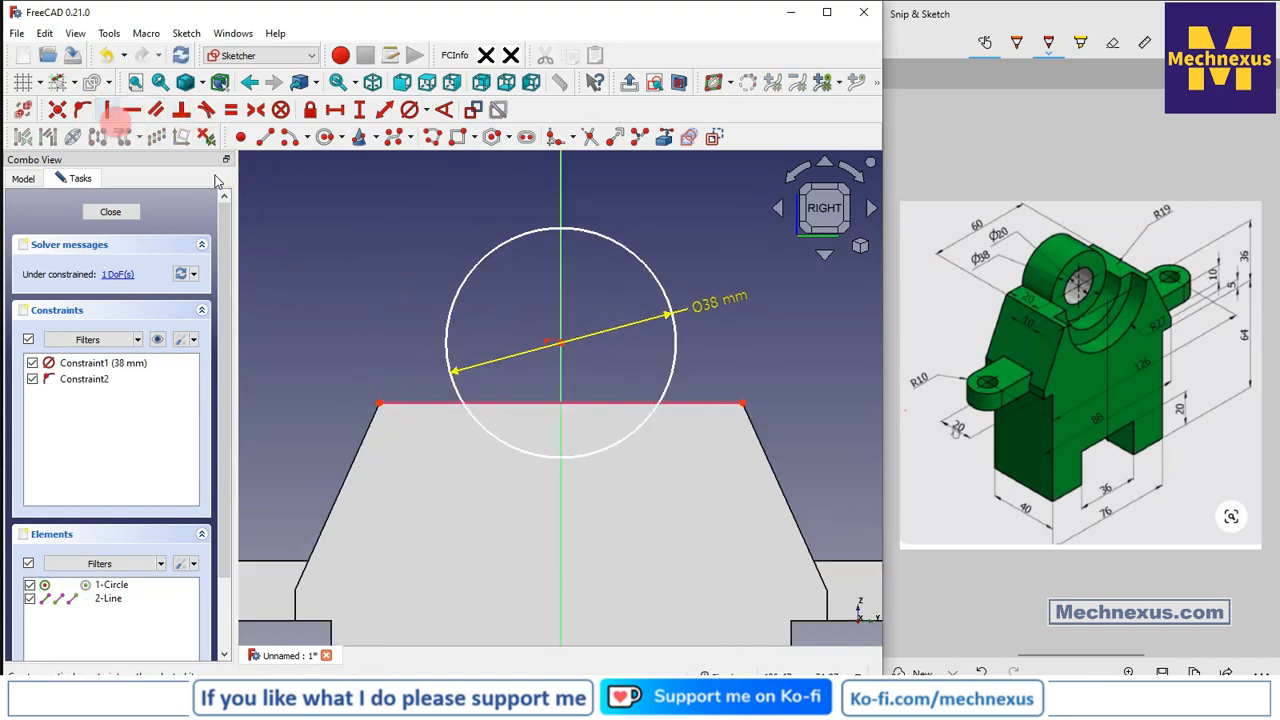
pyautogui.click(565, 345)
pyautogui.click(680, 405)
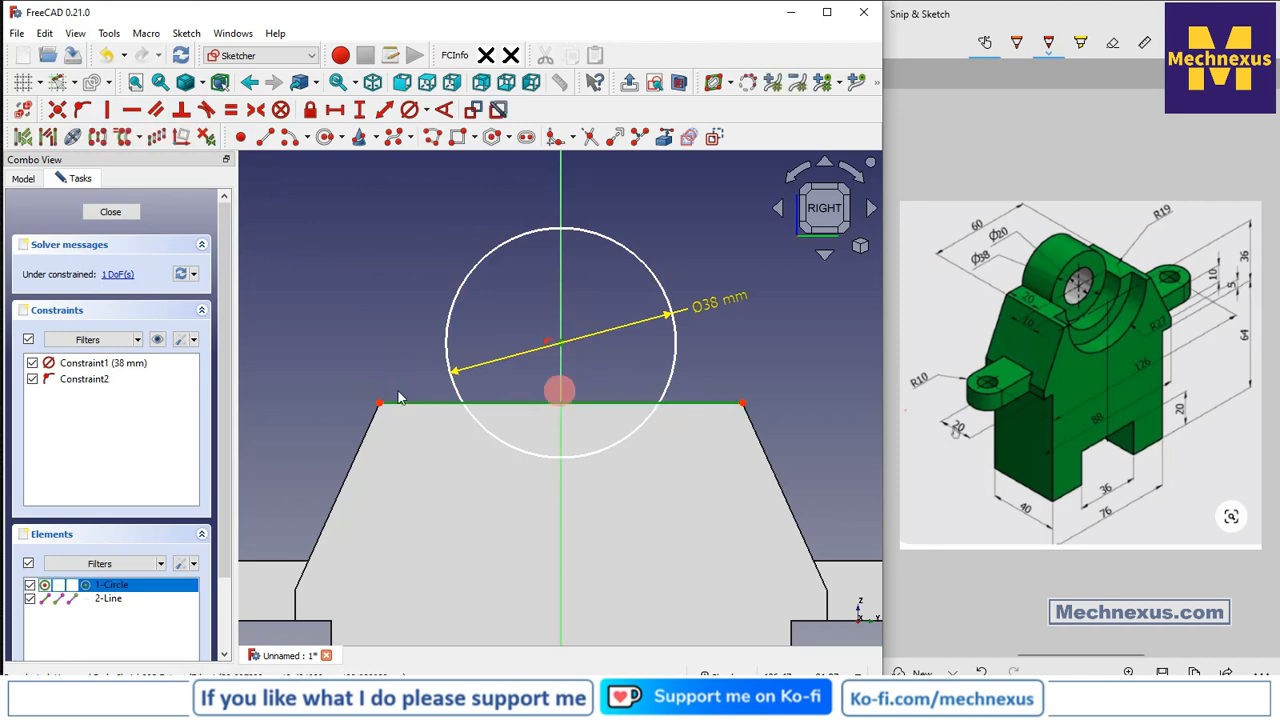
pyautogui.click(83, 109)
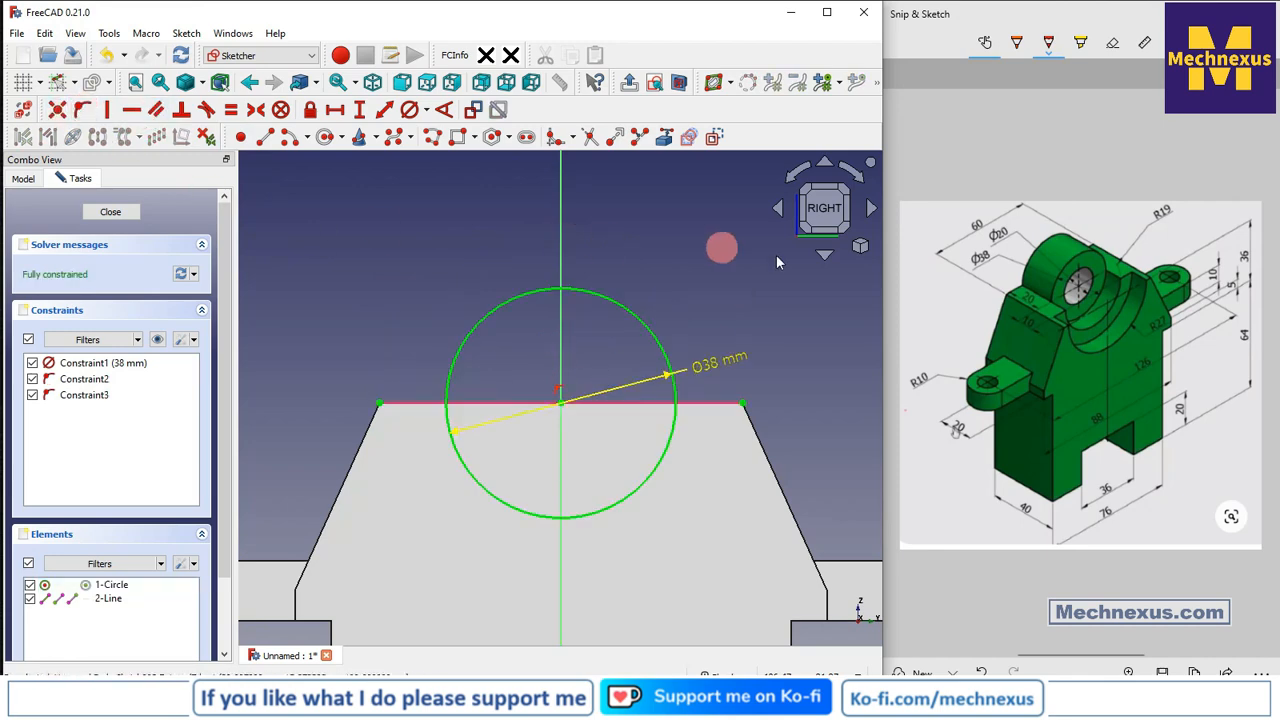
pyautogui.click(108, 208)
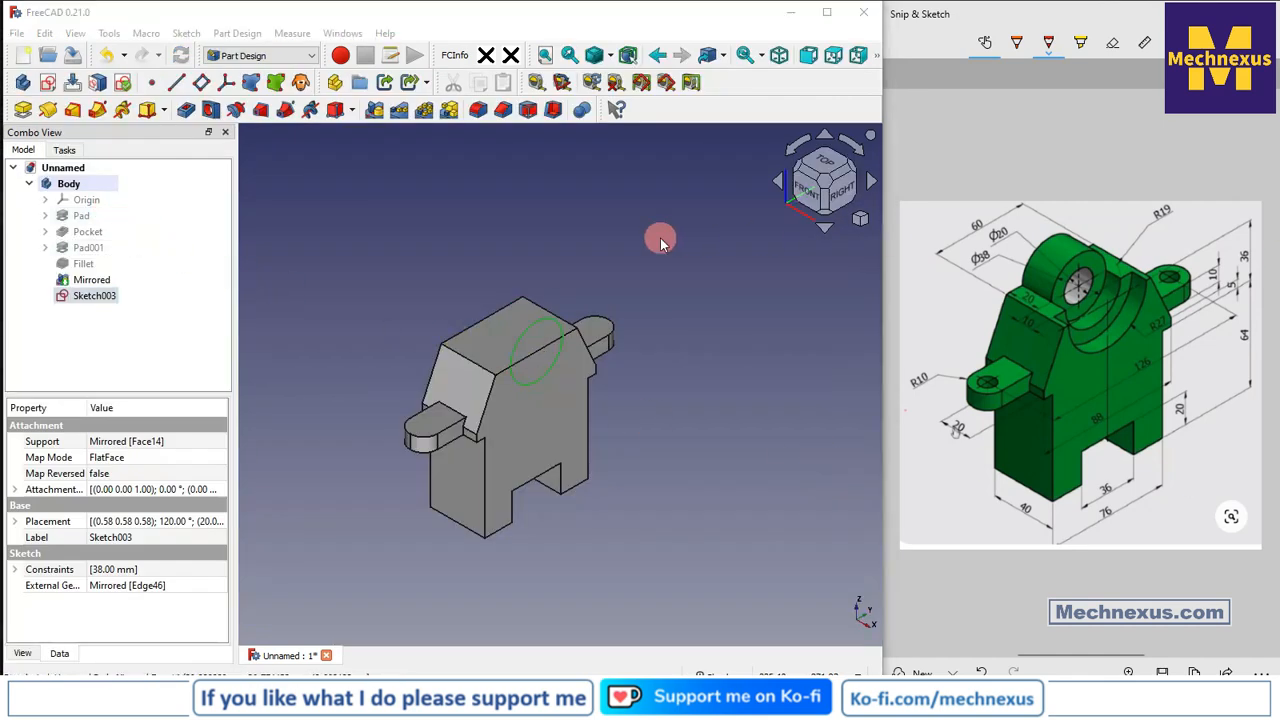
# Pad the circle sketch in the reversed direction, up to the body's opposite flat face.
pyautogui.click(80, 295)
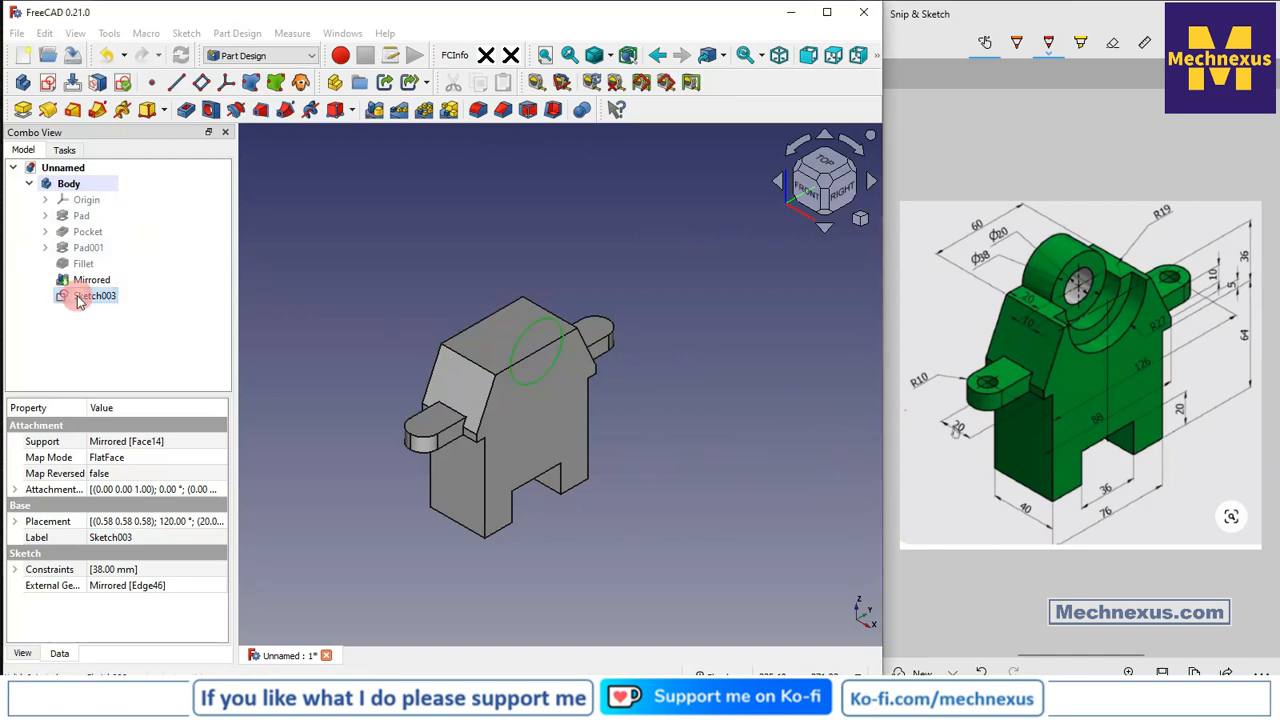
pyautogui.click(24, 110)
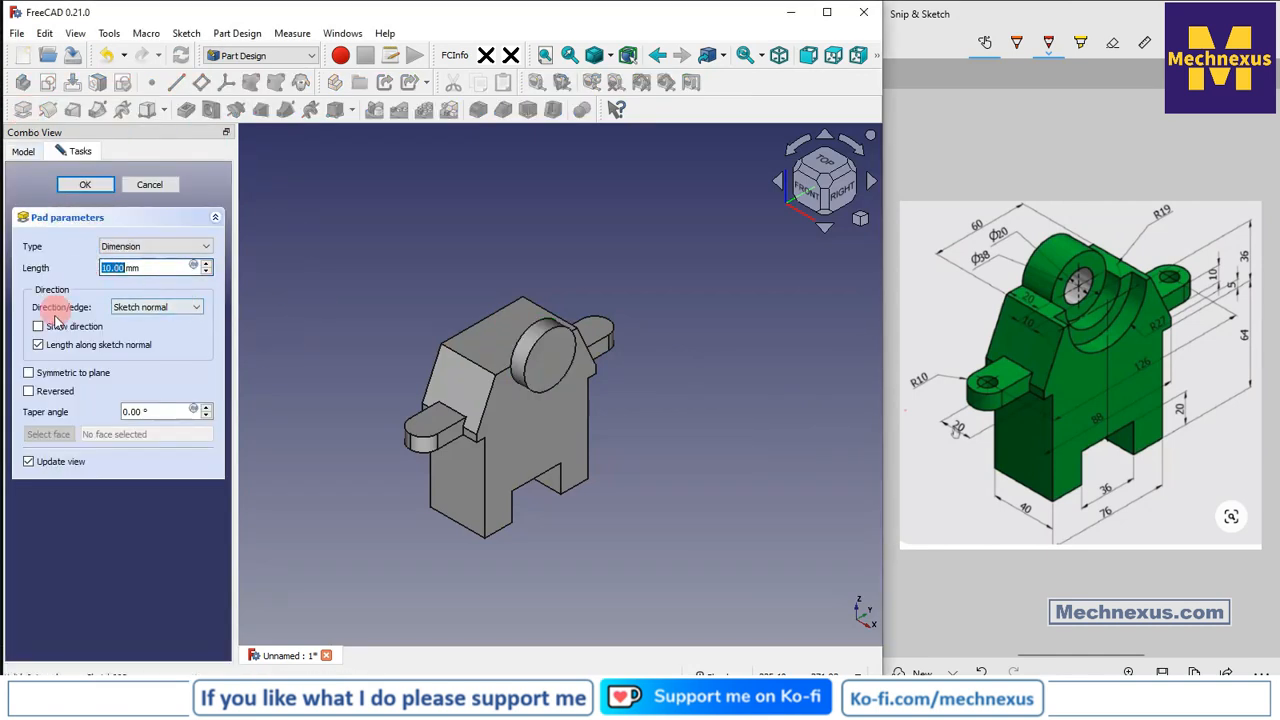
pyautogui.click(29, 392)
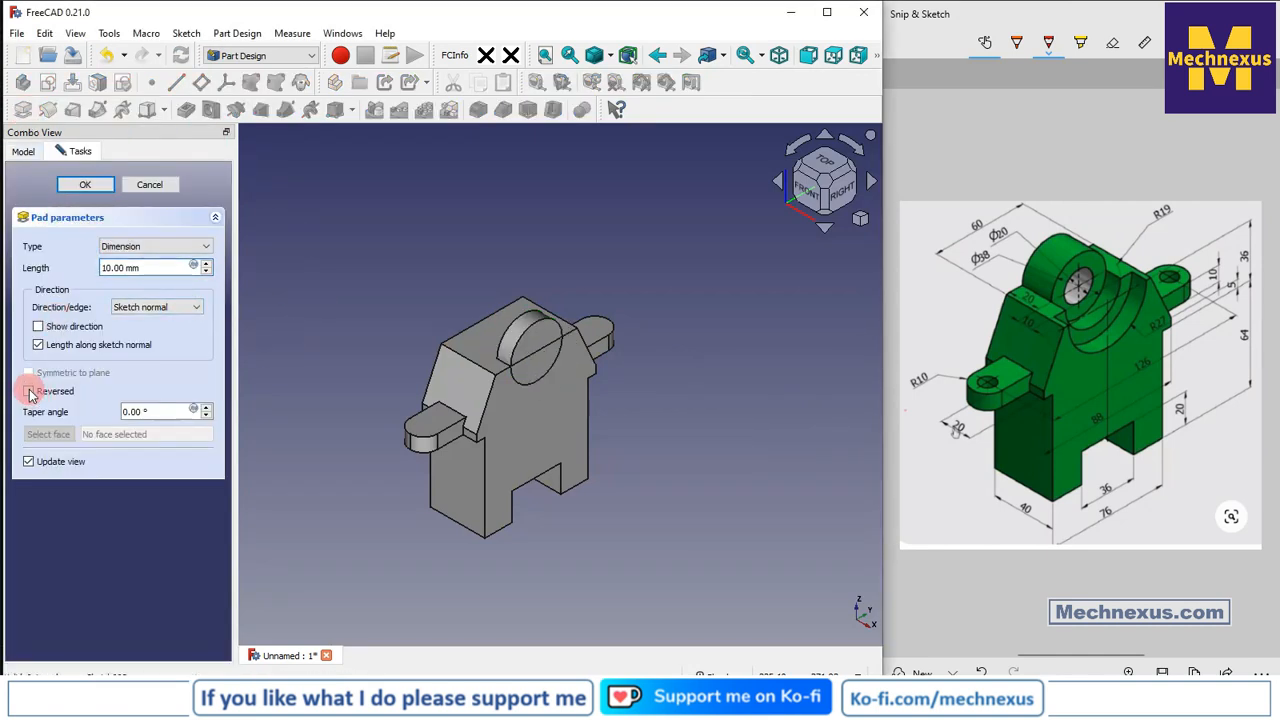
pyautogui.click(149, 248)
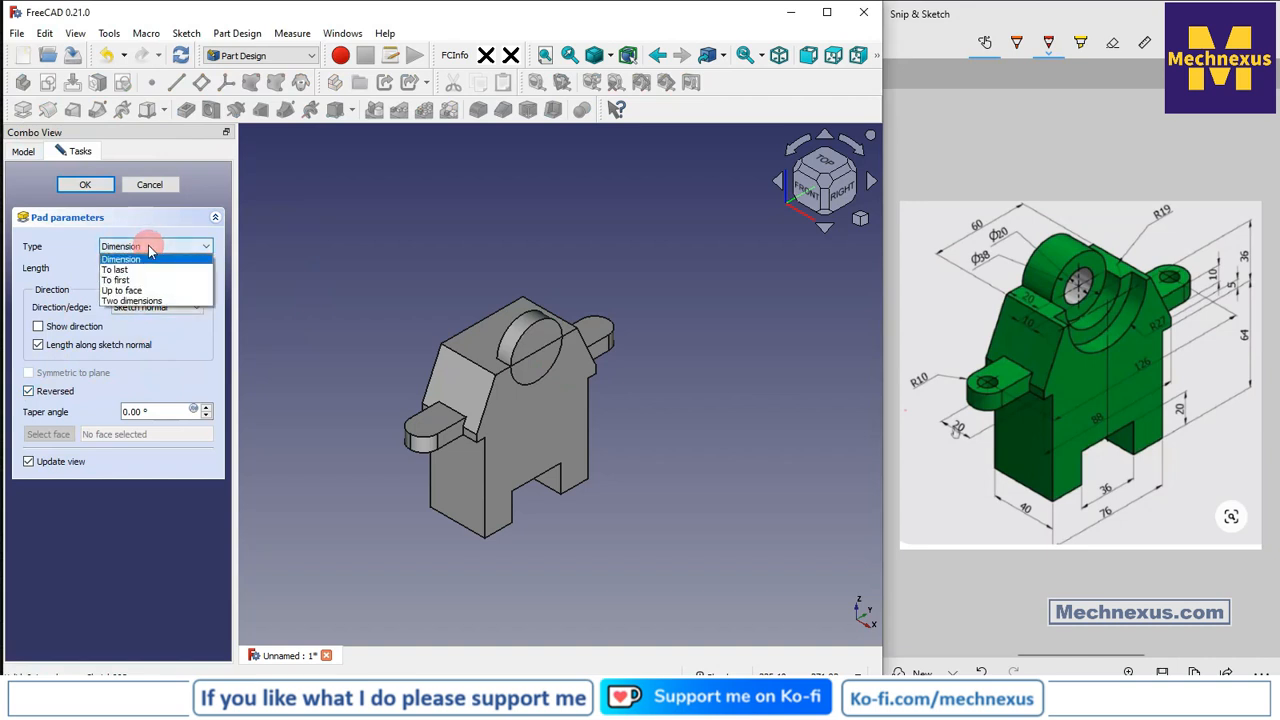
pyautogui.click(121, 290)
pyautogui.moveTo(394, 317); pyautogui.dragTo(531, 334)
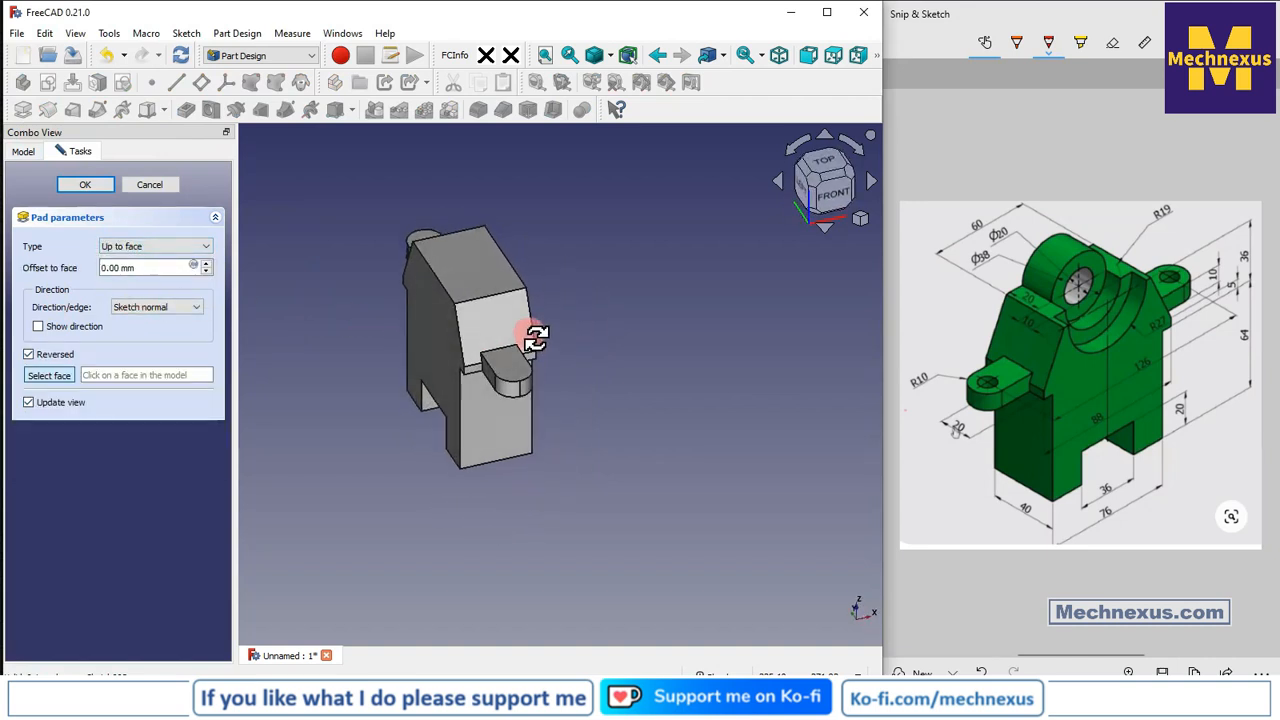
pyautogui.click(443, 321)
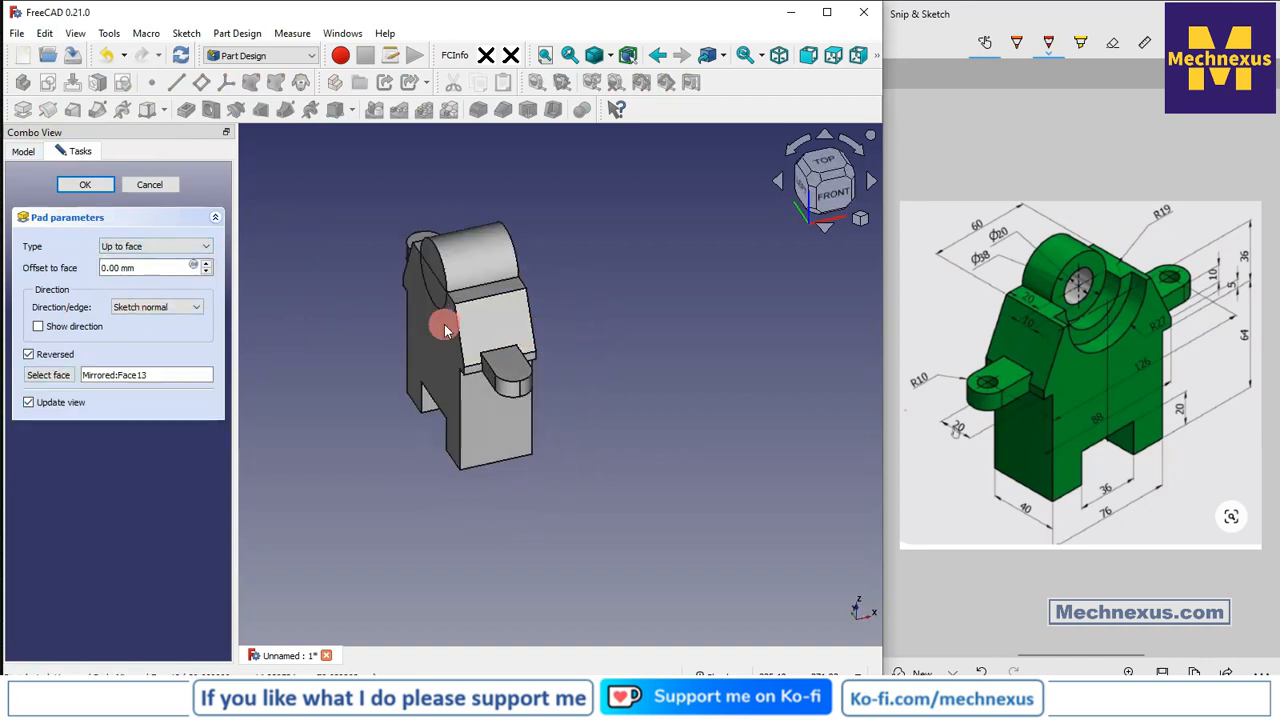
pyautogui.click(85, 184)
pyautogui.click(751, 415)
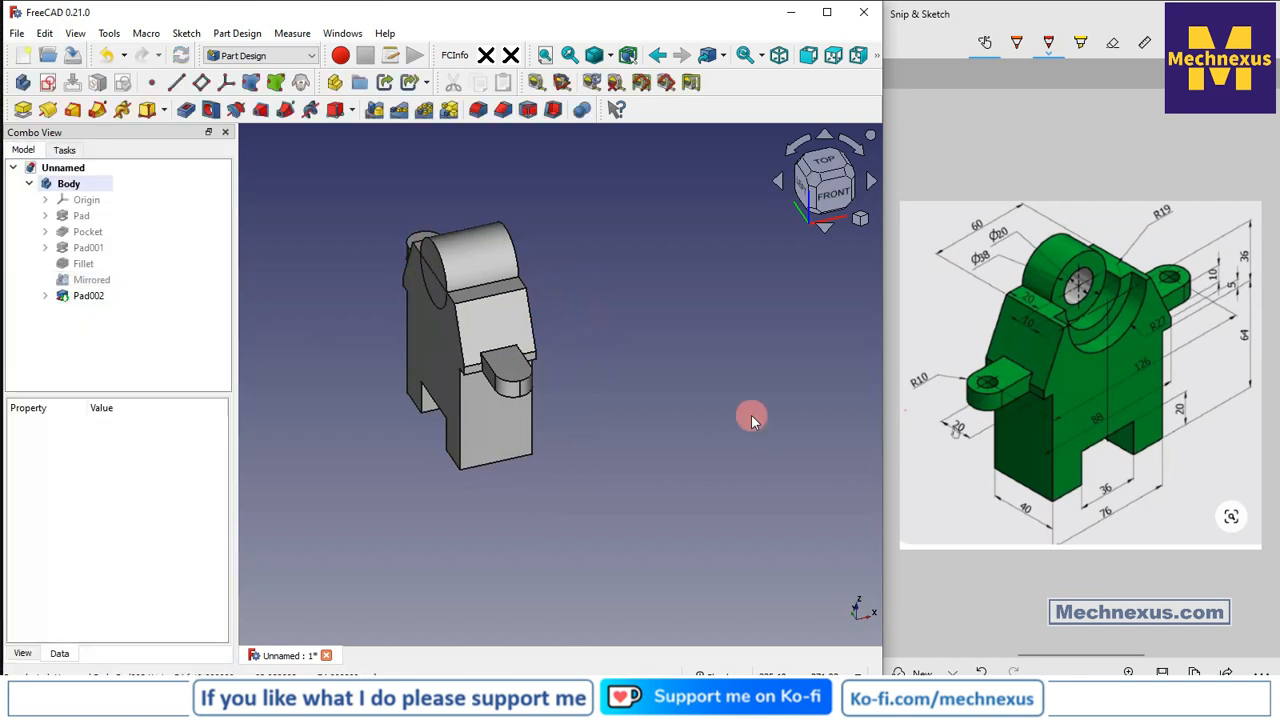
# Set the Refine property of Pad002 to true.
pyautogui.press('0')
pyautogui.scroll(2, 720, 321)
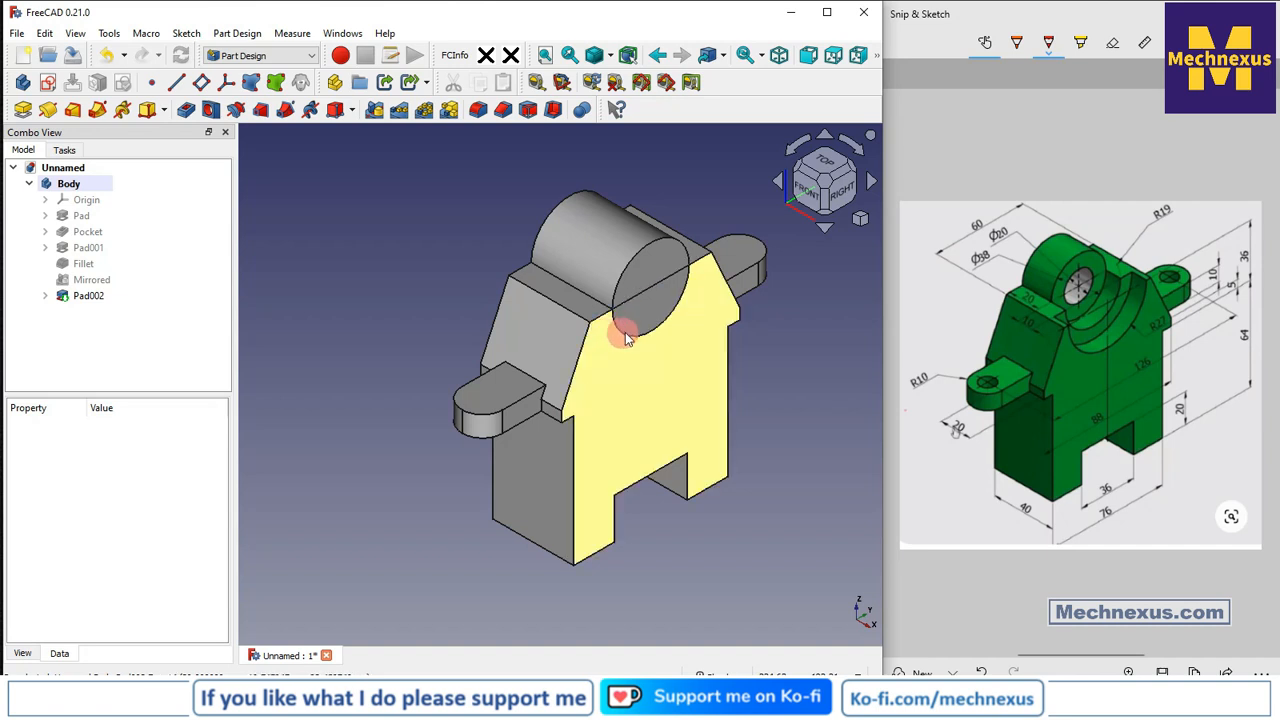
pyautogui.click(90, 297)
pyautogui.moveTo(132, 393); pyautogui.dragTo(142, 321)
pyautogui.click(102, 595)
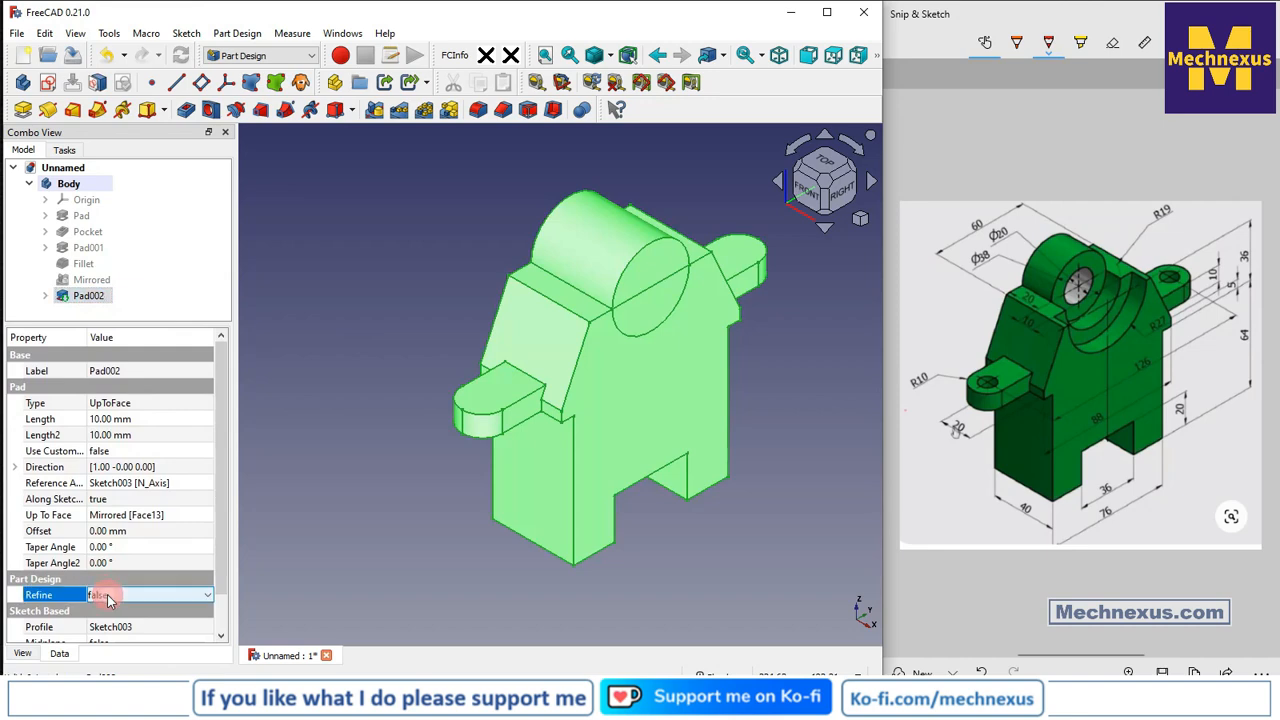
pyautogui.click(102, 595)
pyautogui.click(150, 595)
pyautogui.click(105, 612)
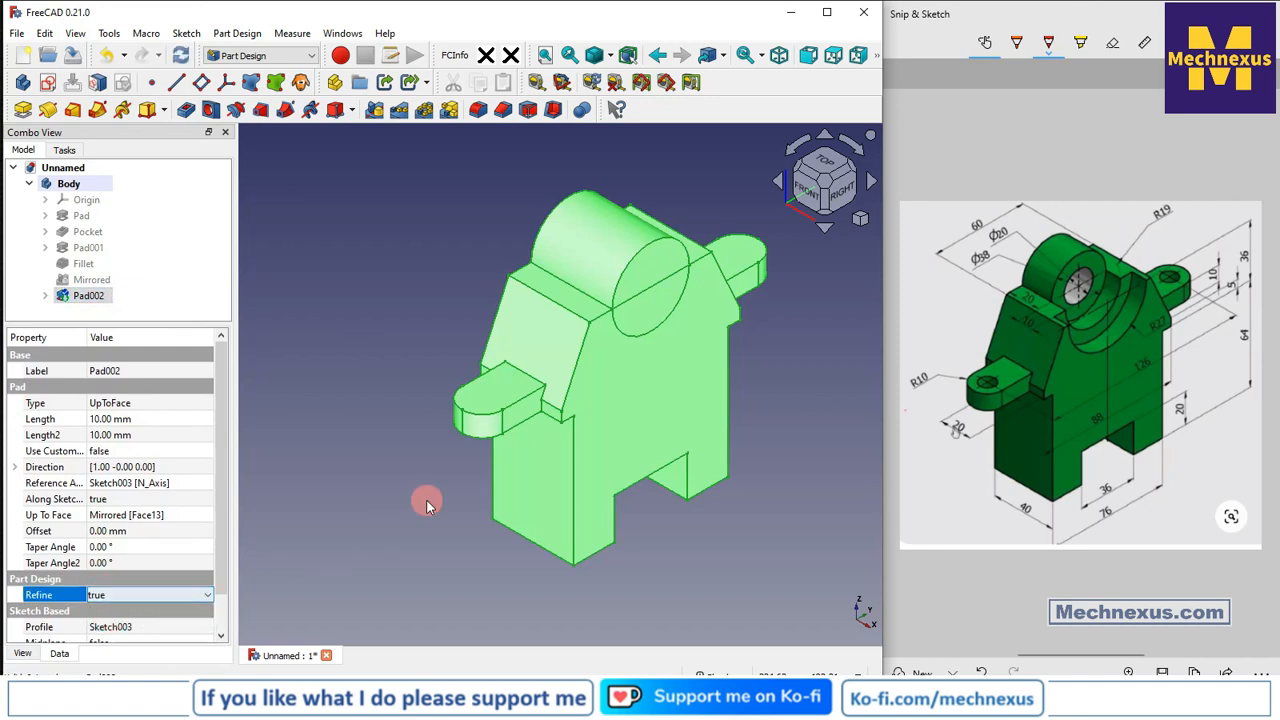
pyautogui.click(430, 494)
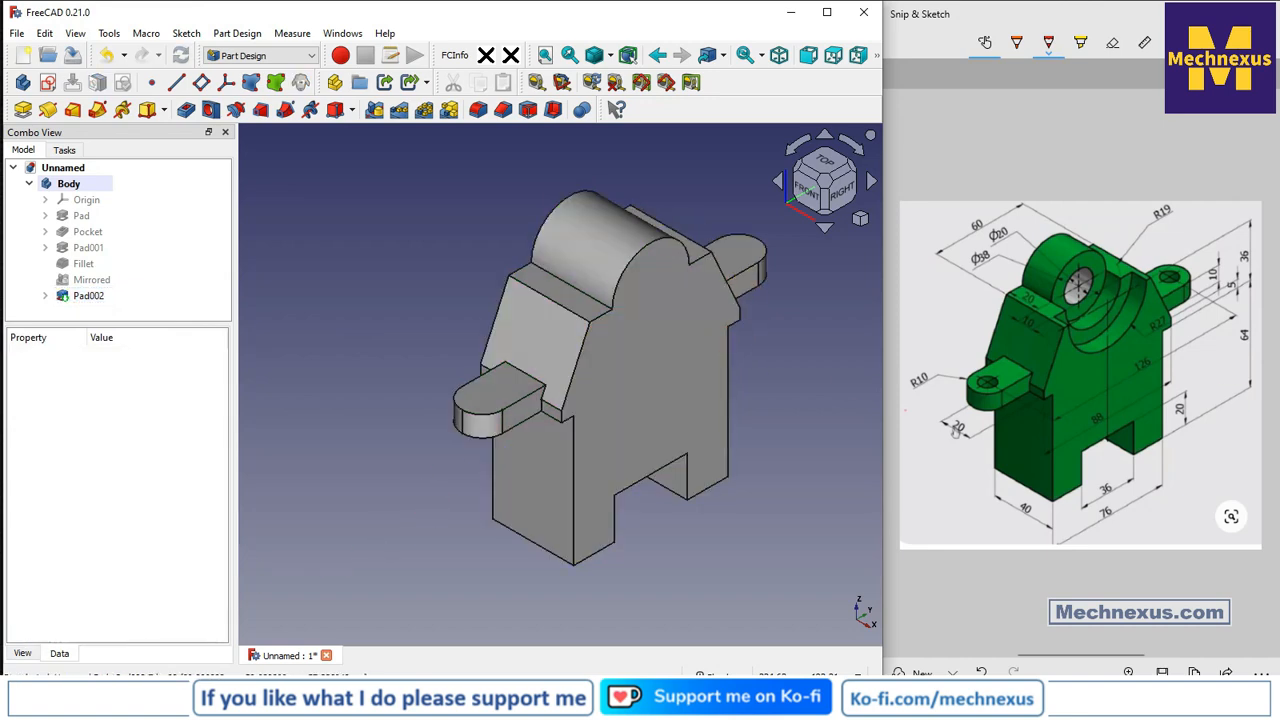
# Create a sketch on the refined right face and project the boss's rounded top arc into it as external geometry.
pyautogui.click(906, 410)
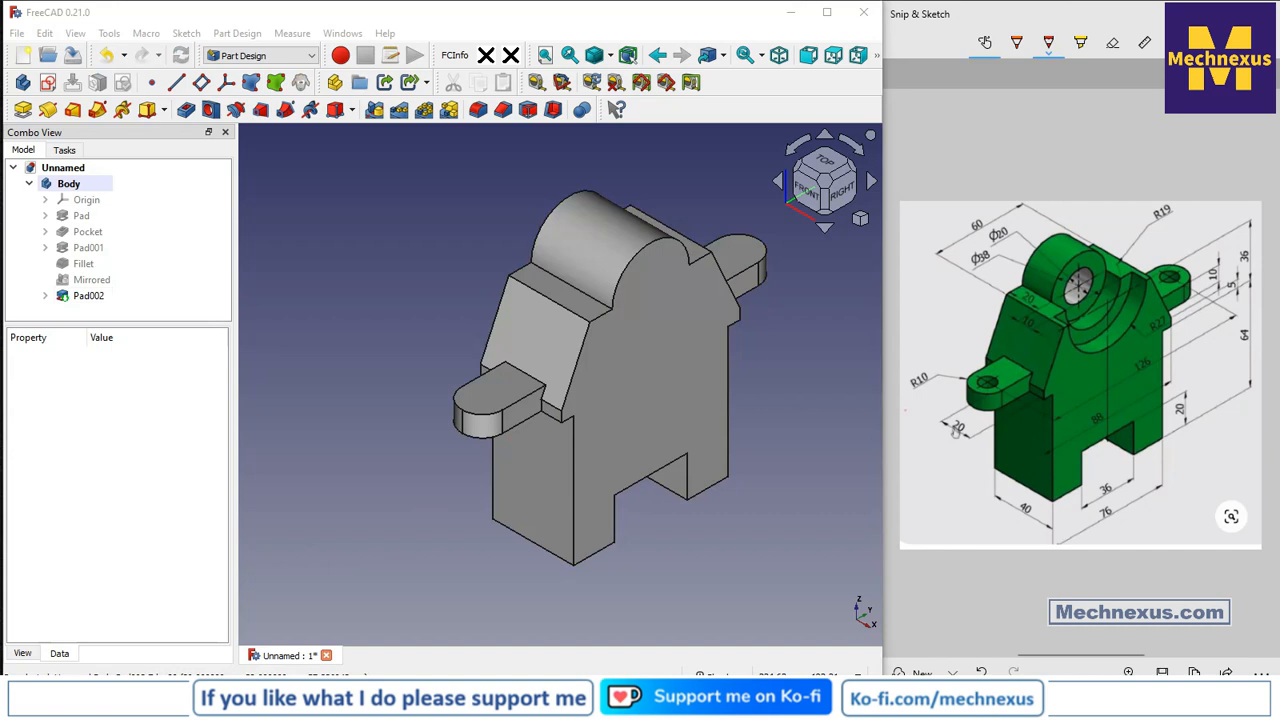
pyautogui.click(671, 337)
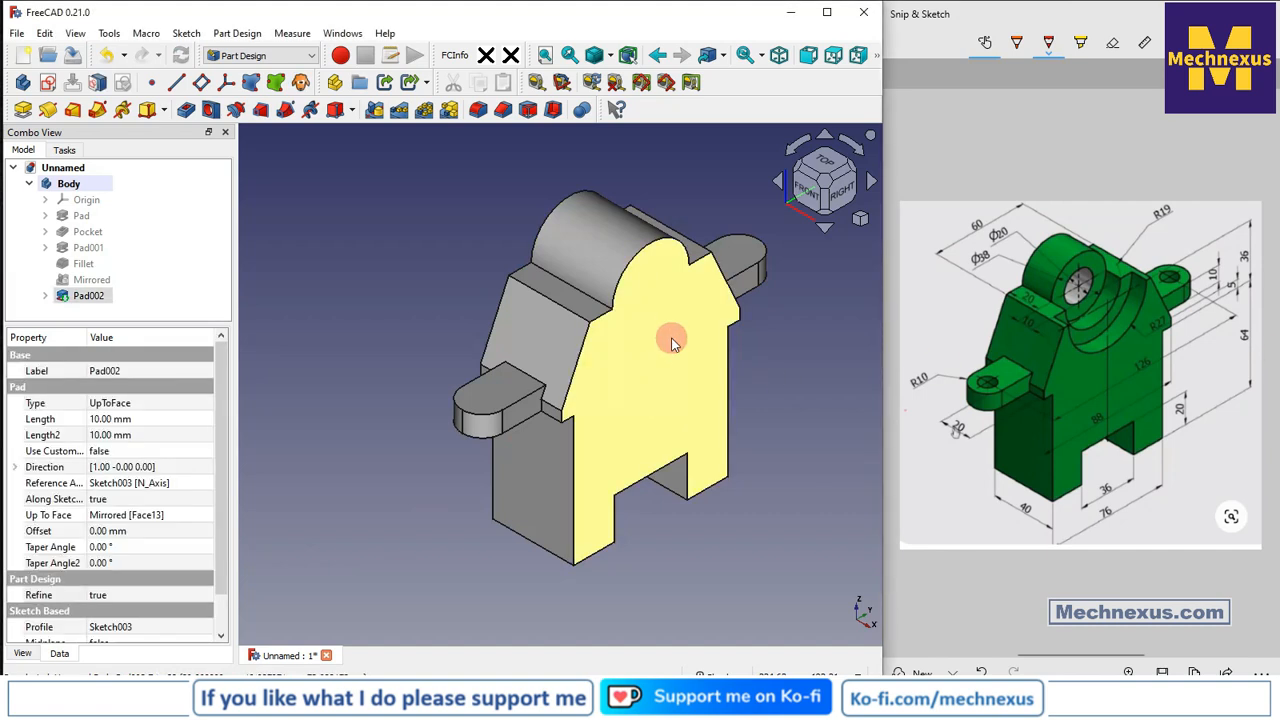
pyautogui.click(50, 88)
pyautogui.click(697, 404)
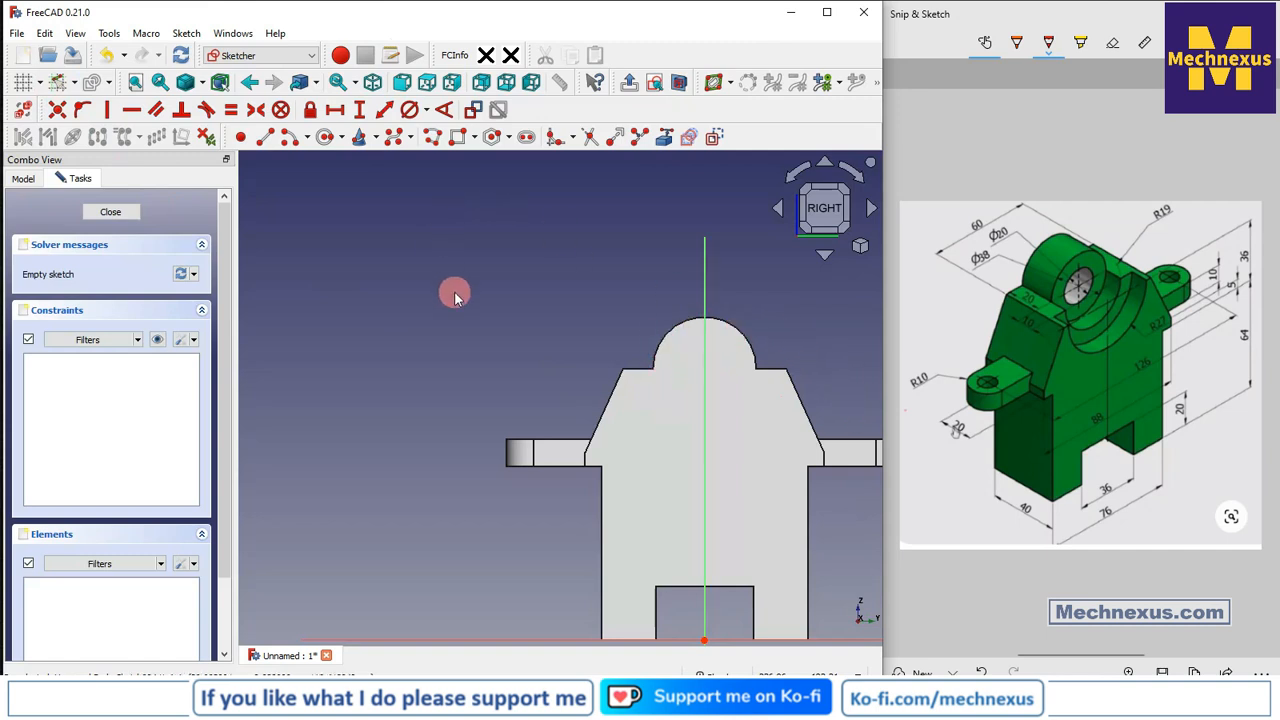
pyautogui.click(670, 143)
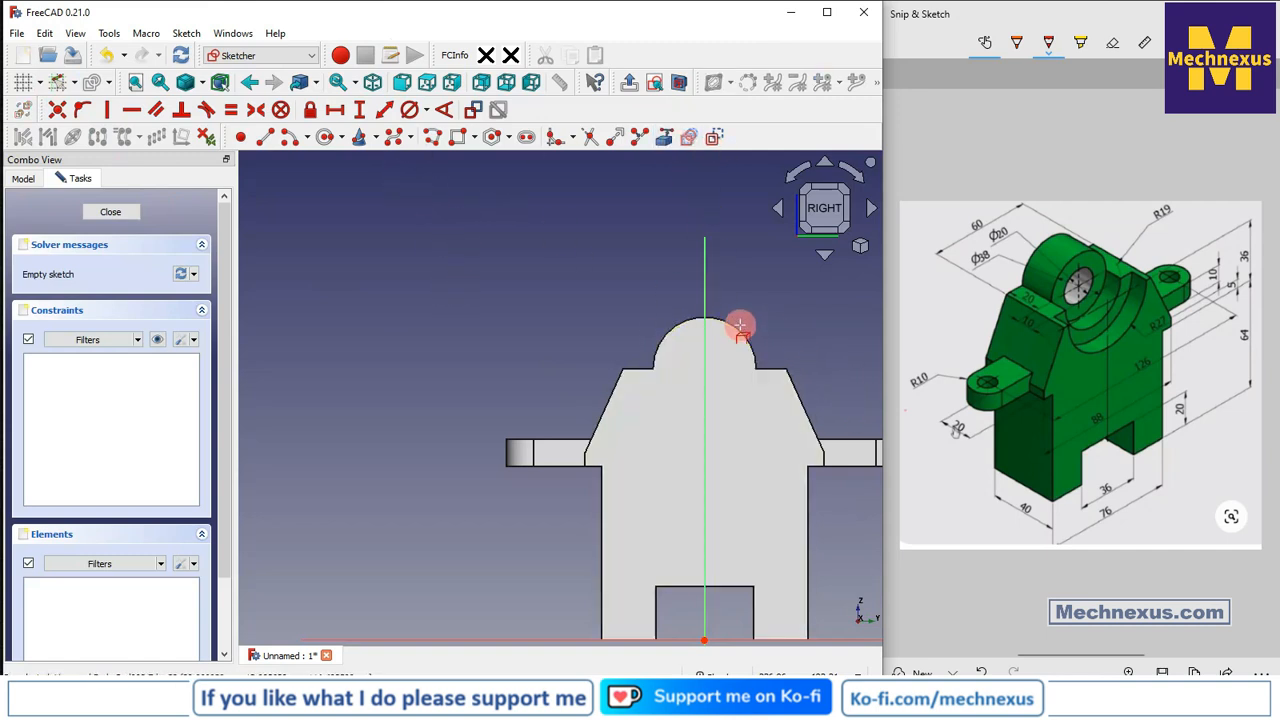
pyautogui.click(739, 329)
pyautogui.scroll(-2, 461, 340)
pyautogui.scroll(1, 814, 378)
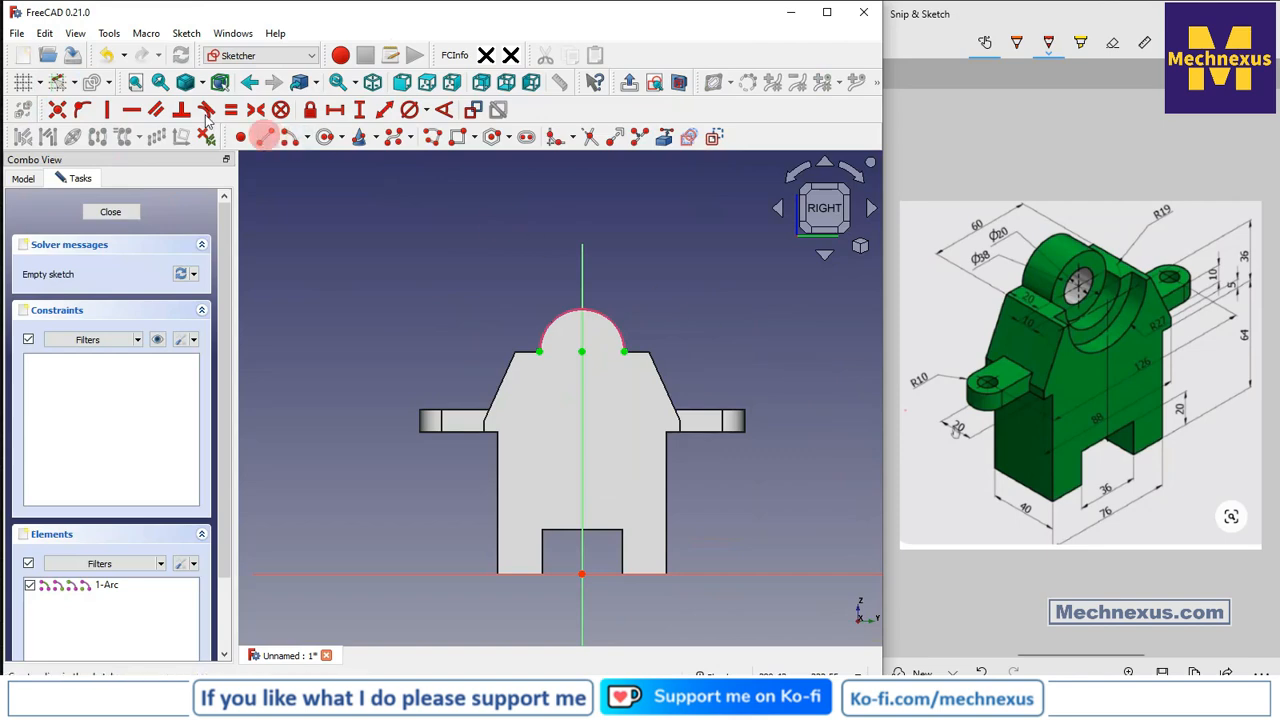
# Sketch a circle concentric with the projected arc, constrain its radius to 27 mm, and finish the sketch.
pyautogui.click(320, 142)
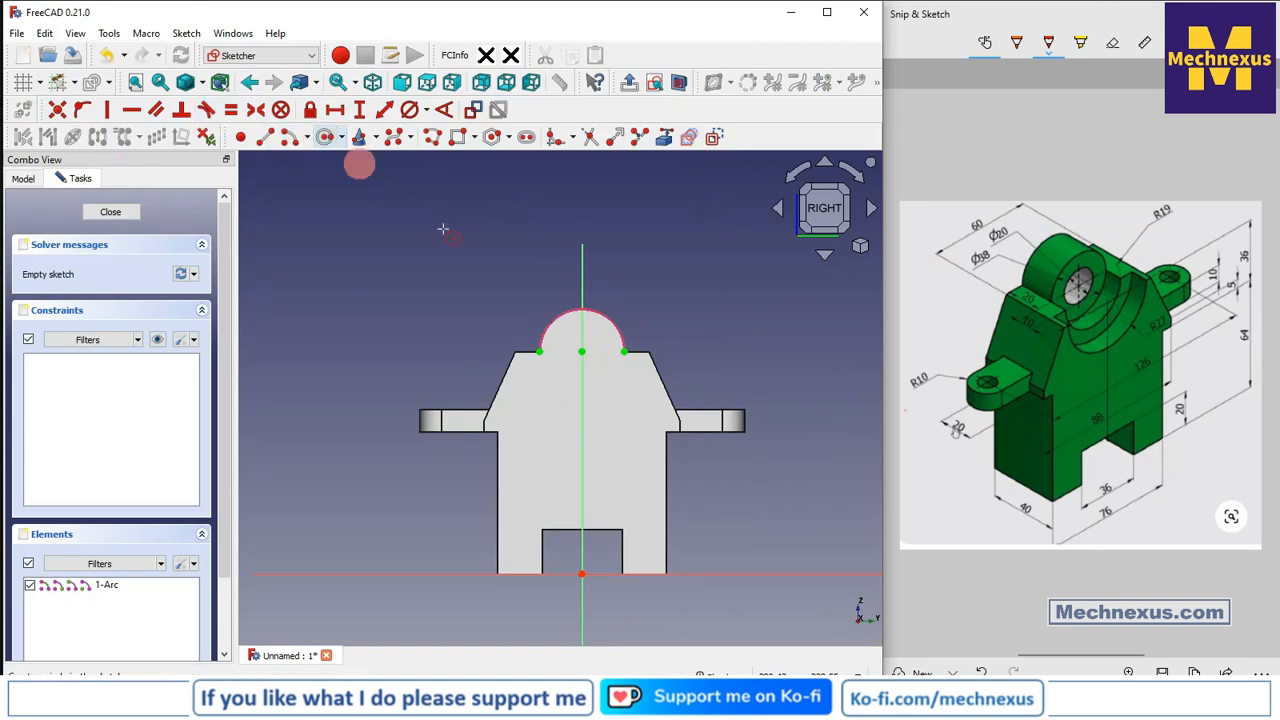
pyautogui.click(581, 349)
pyautogui.click(643, 411)
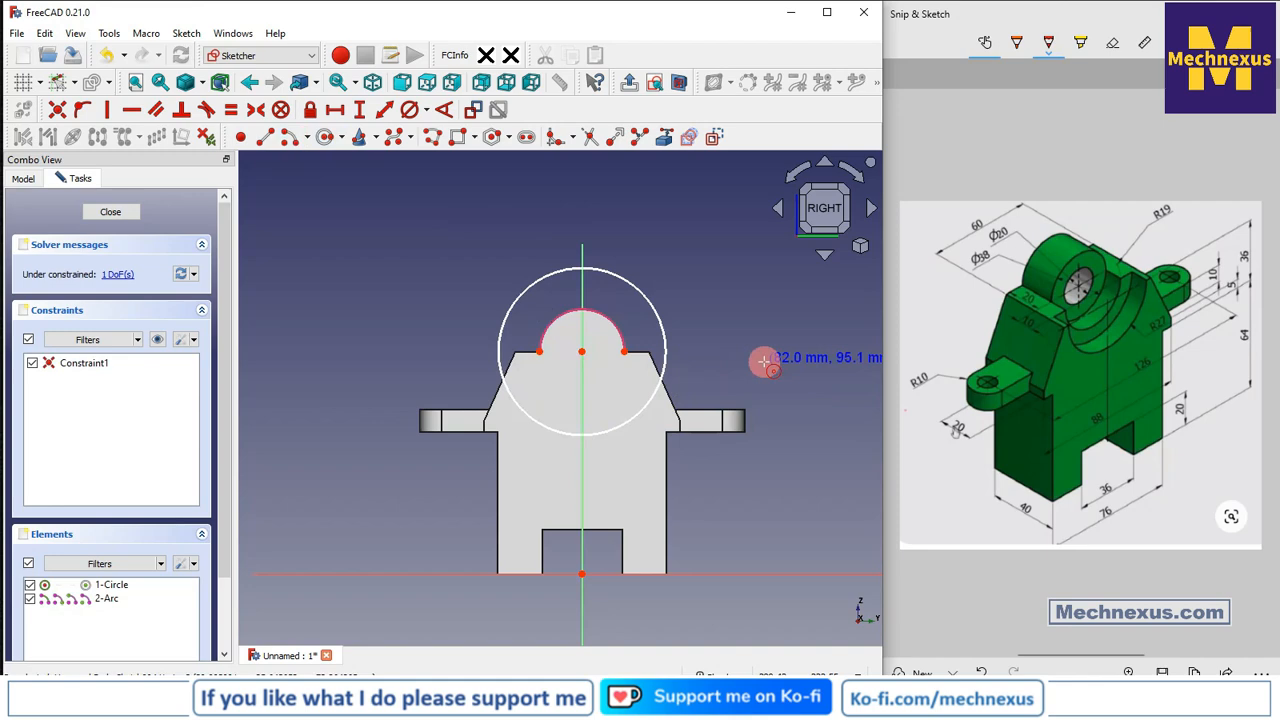
pyautogui.rightClick(750, 293)
pyautogui.click(427, 110)
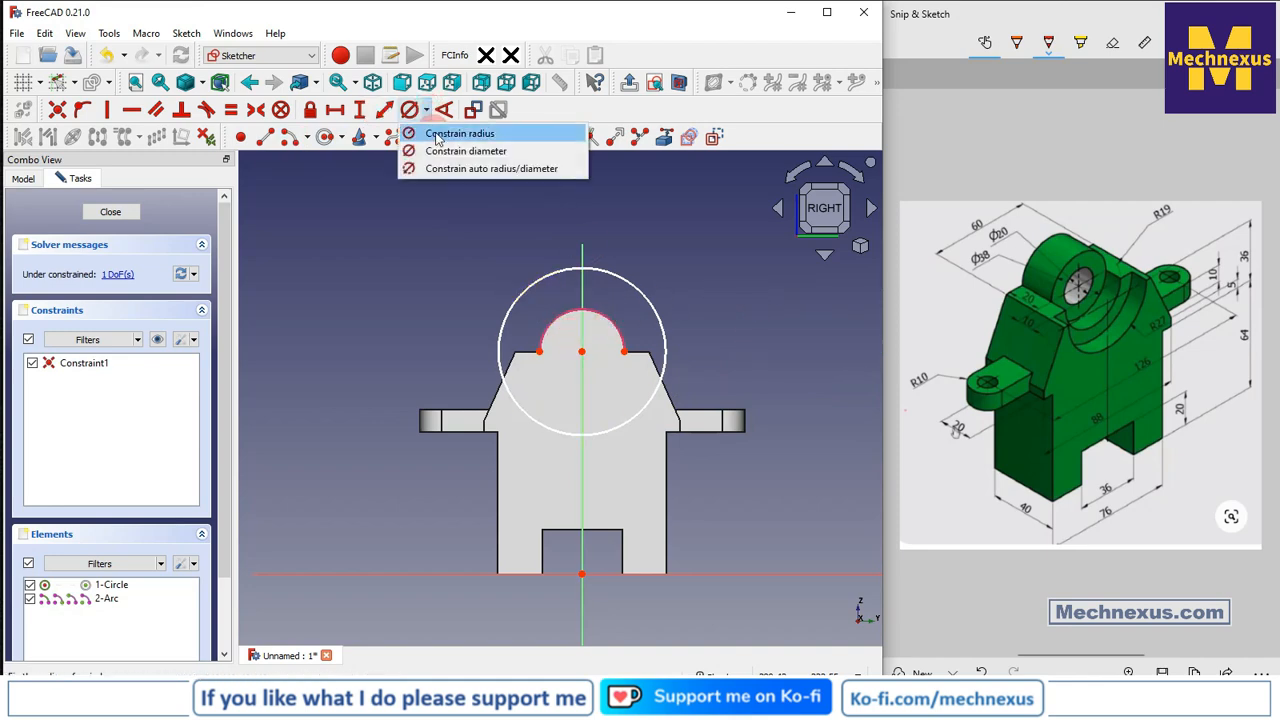
pyautogui.click(436, 135)
pyautogui.click(640, 286)
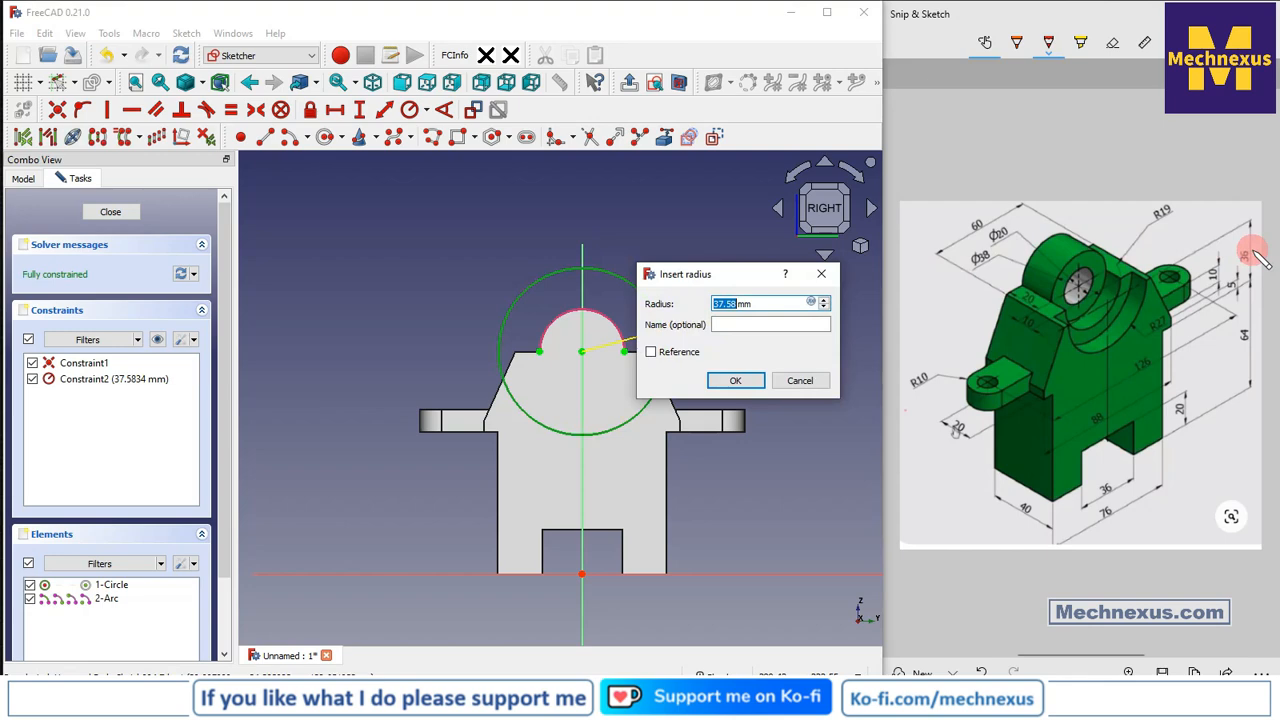
pyautogui.write('27')
pyautogui.press('Return')
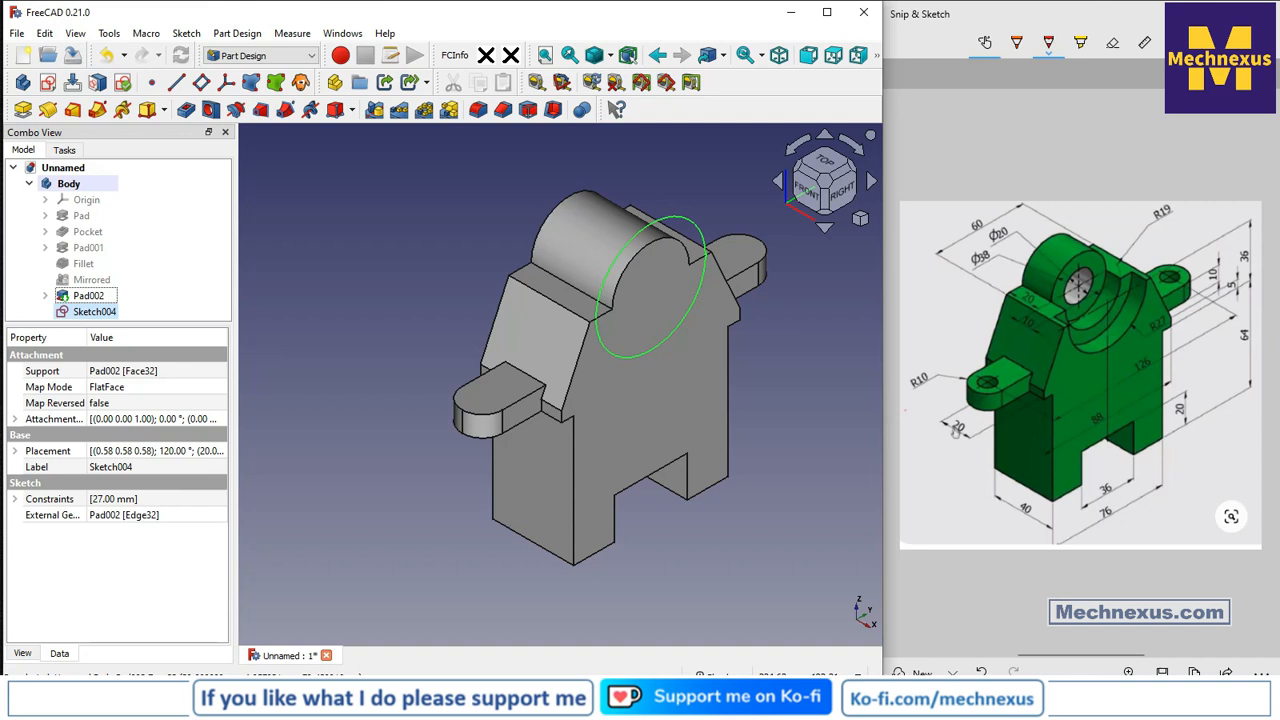
# Pocket the 27 mm radius circle sketch 10 mm deep into the body.
pyautogui.click(955, 430)
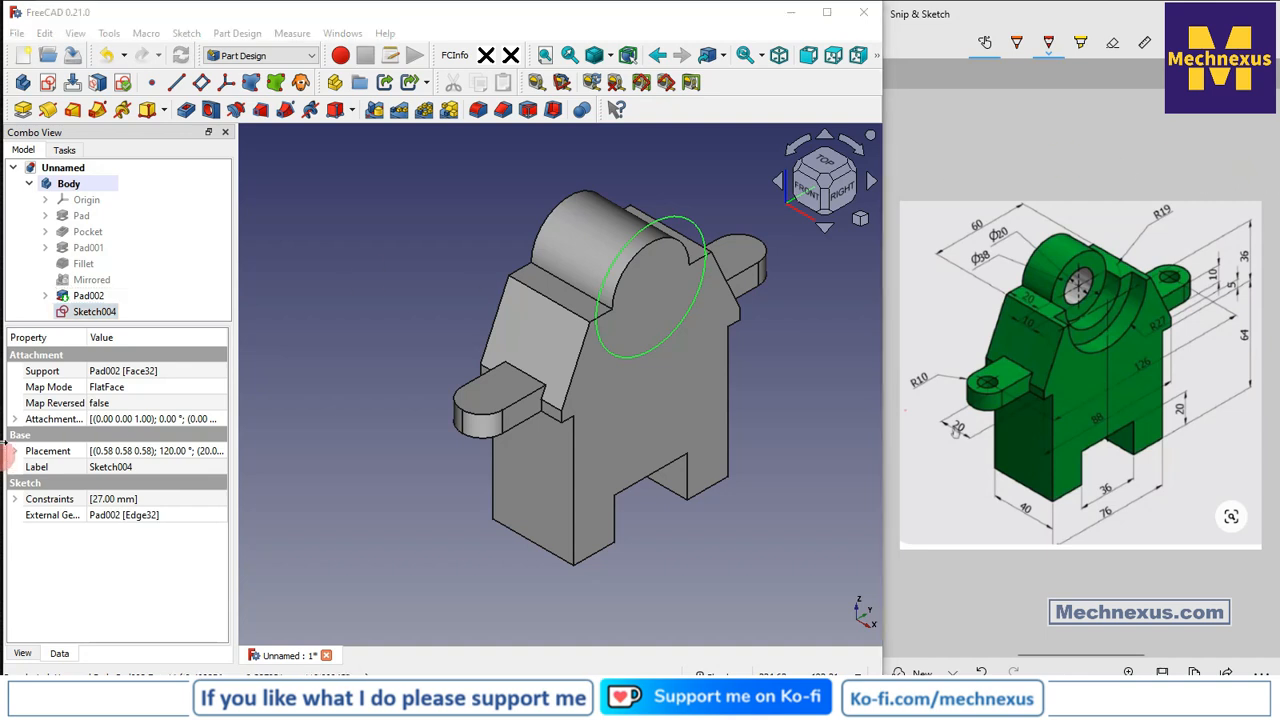
pyautogui.click(72, 314)
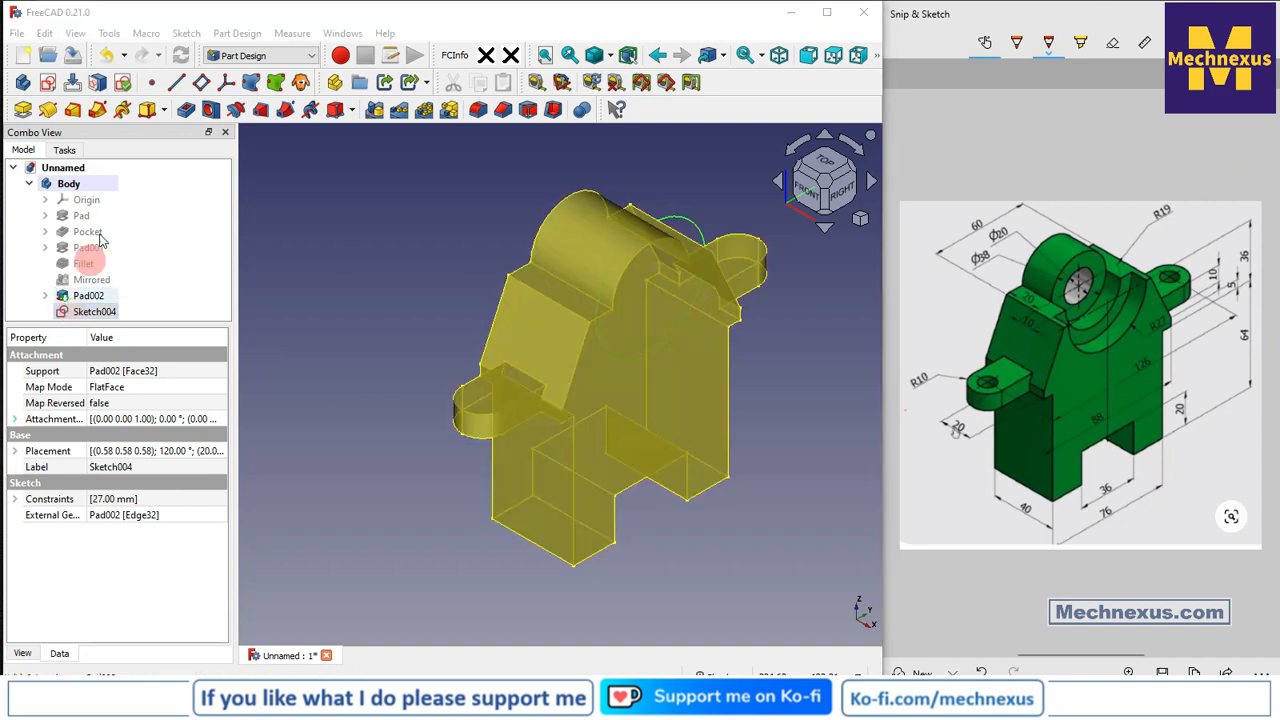
pyautogui.click(188, 110)
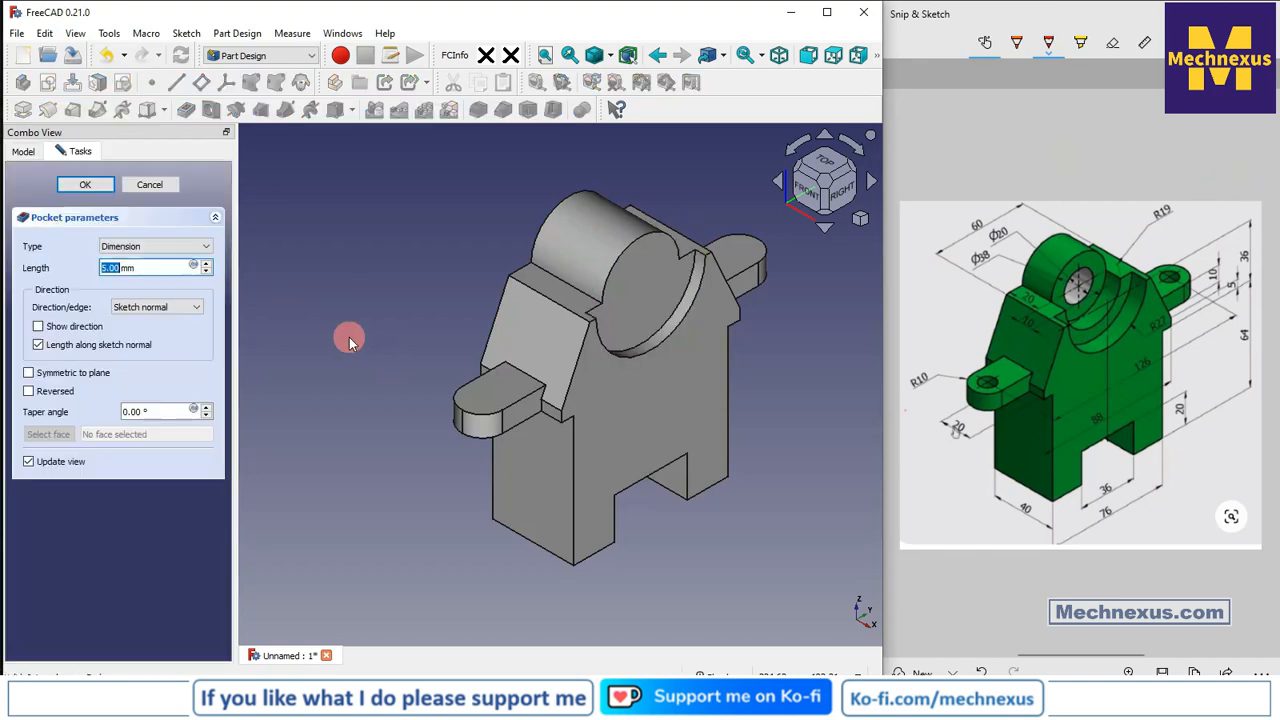
pyautogui.write('0')
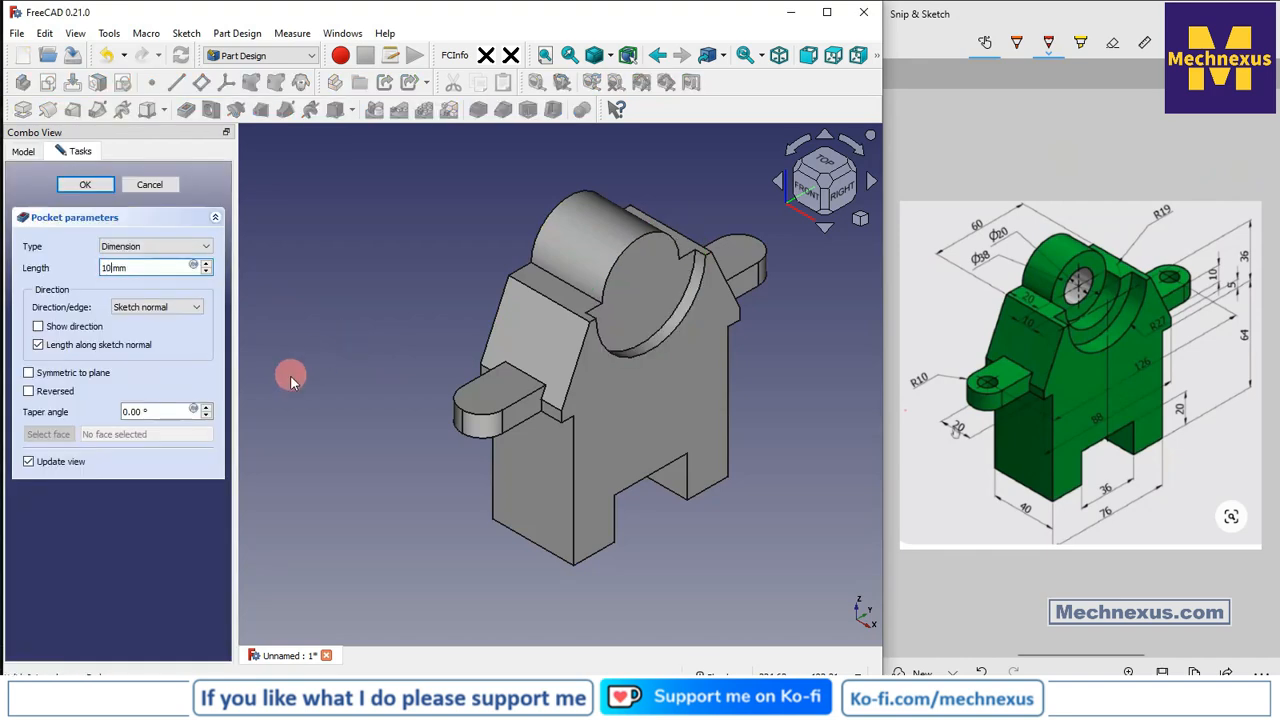
pyautogui.click(88, 187)
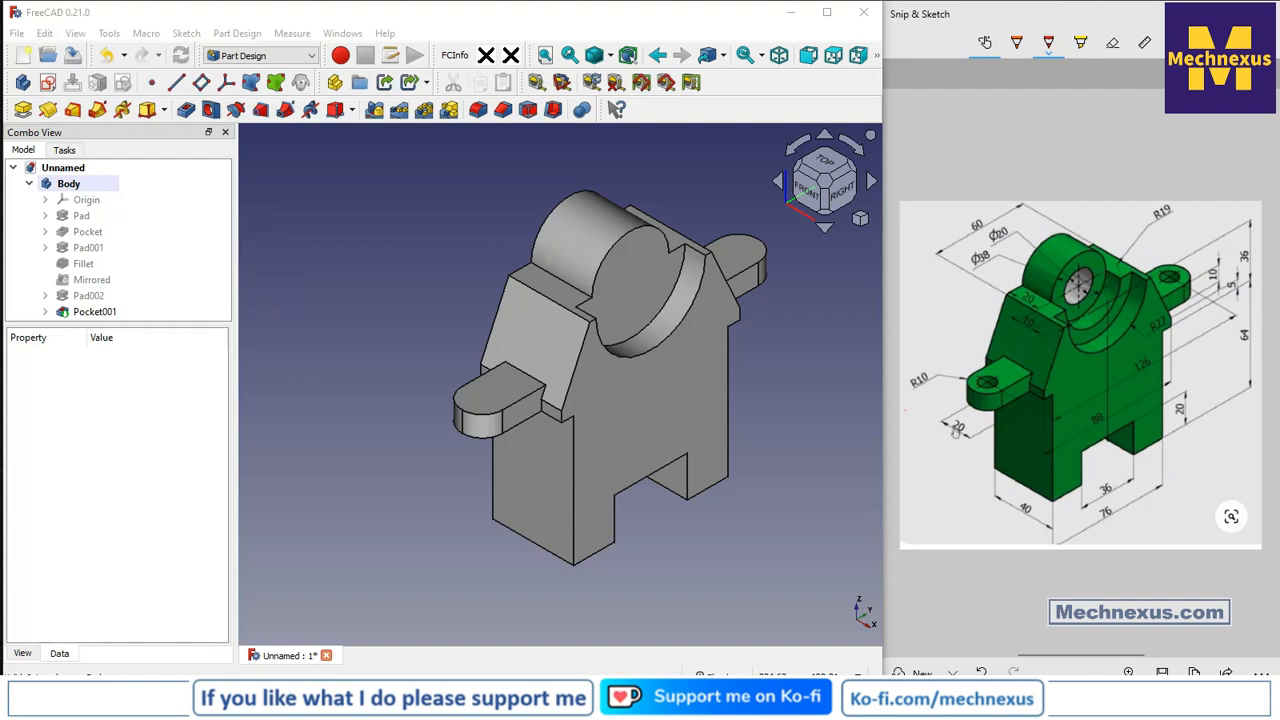
# Create a sketch on the floor of the new recess and project the boss's rounded top arc into it as external geometry.
pyautogui.click(636, 266)
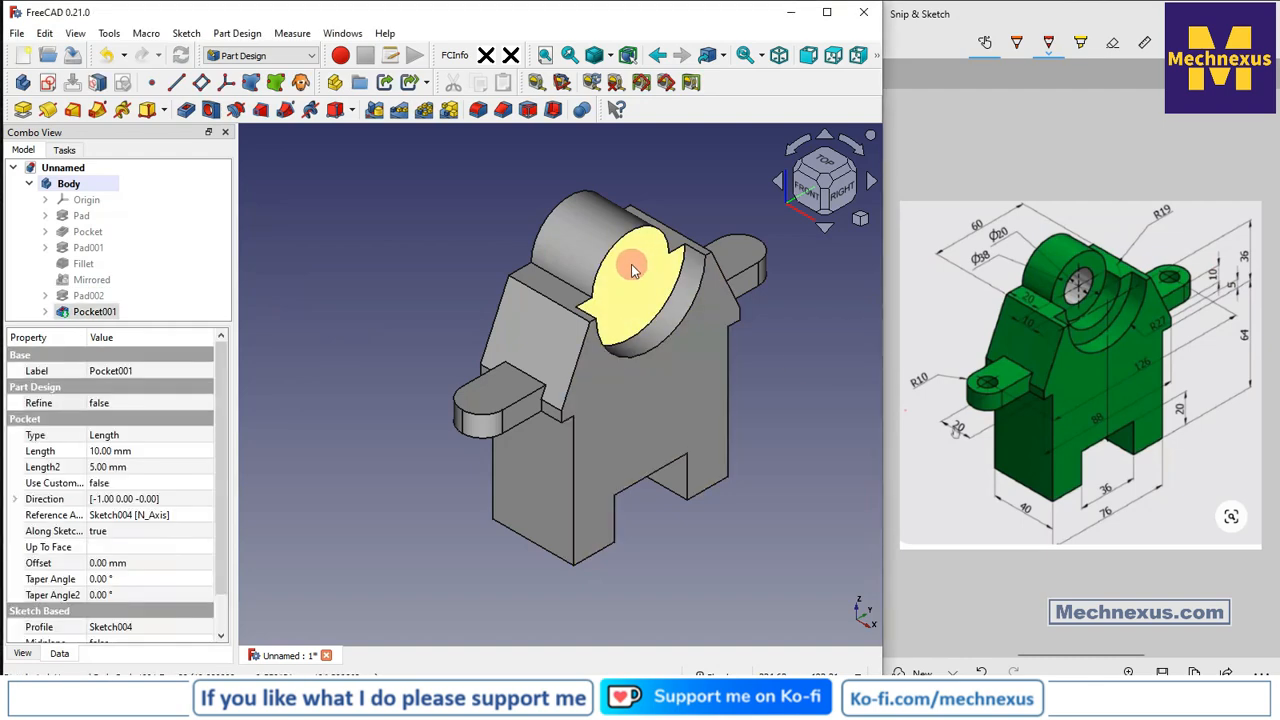
pyautogui.click(47, 82)
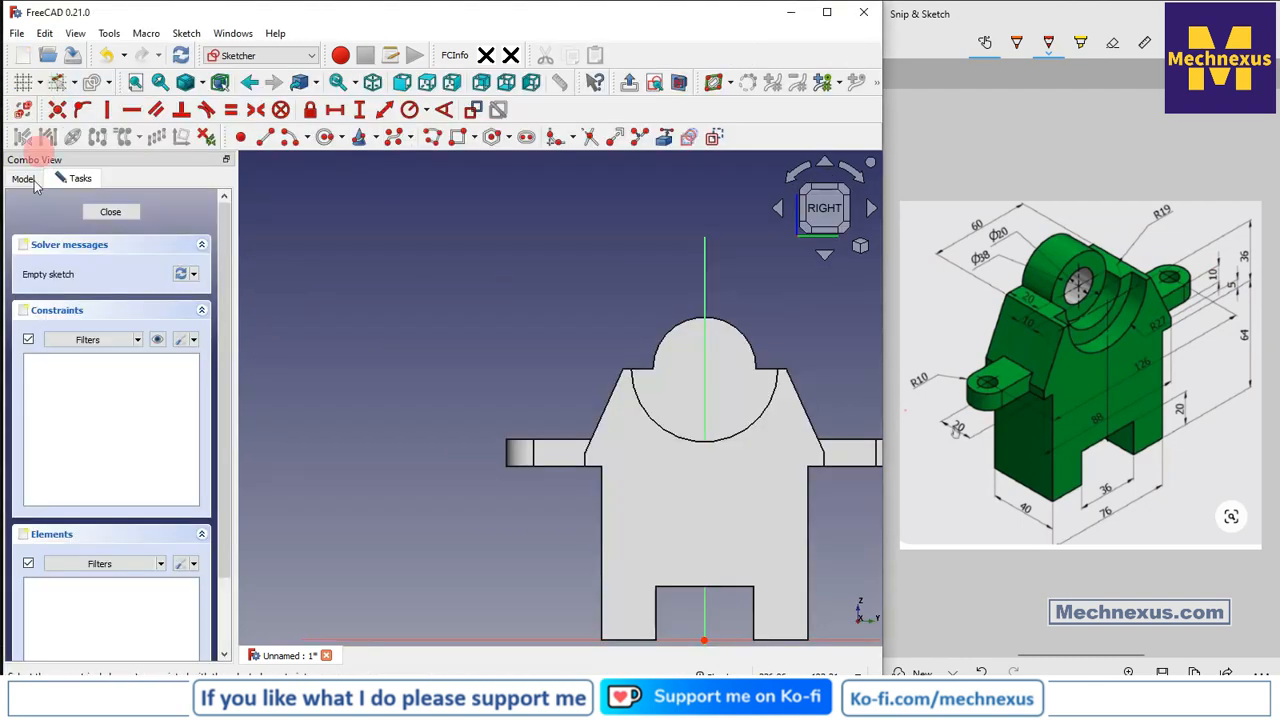
pyautogui.click(664, 138)
pyautogui.click(729, 322)
pyautogui.scroll(2, 771, 323)
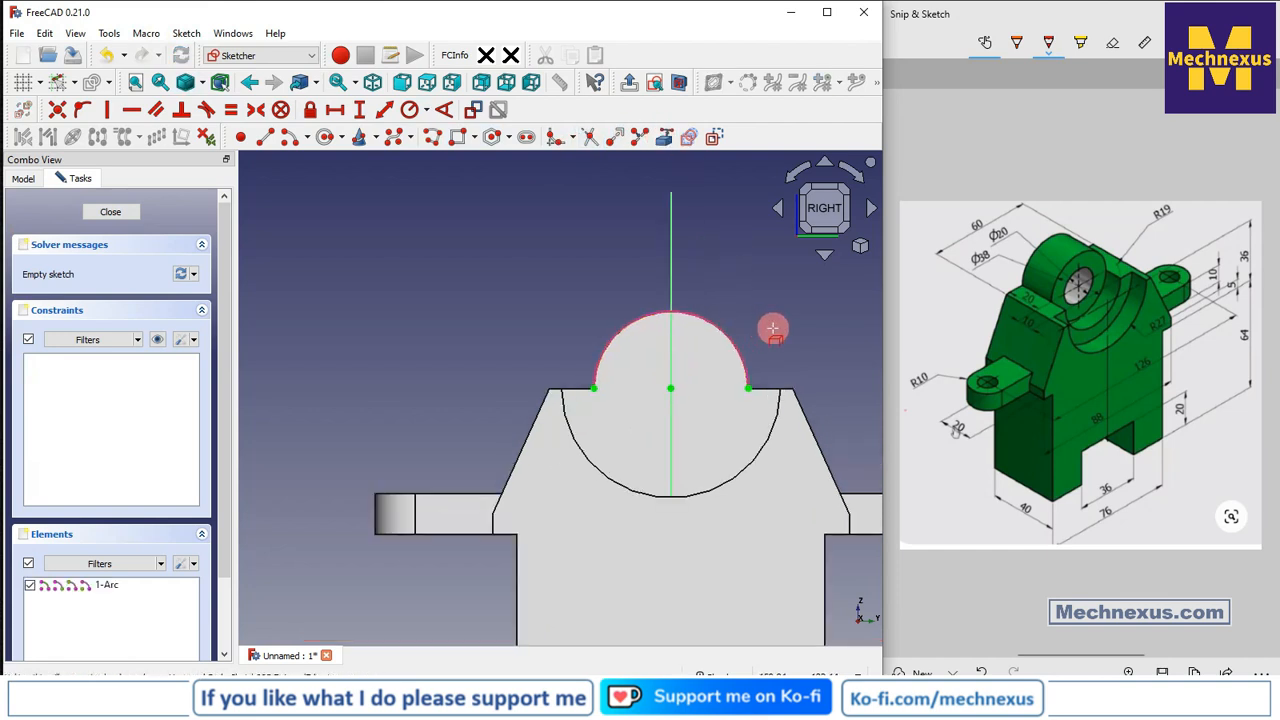
# Sketch a circle concentric with the projected arc and constrain its radius to 38 mm.
pyautogui.click(324, 137)
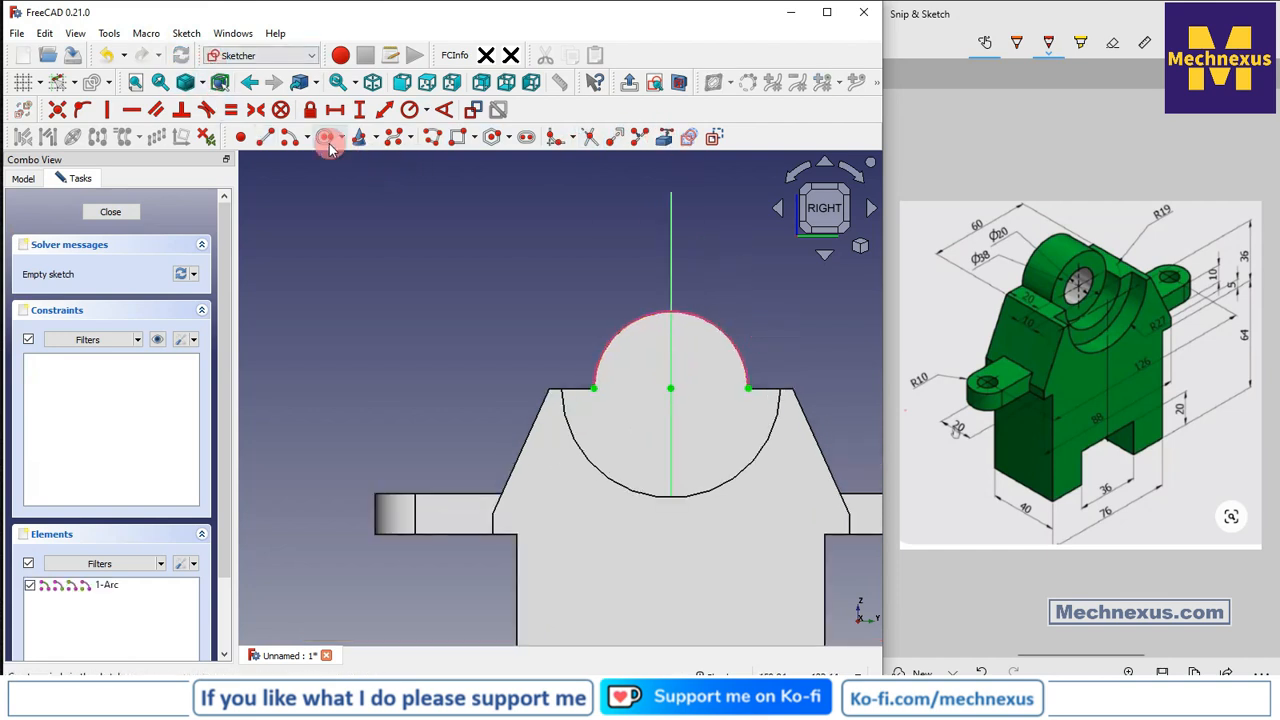
pyautogui.click(670, 388)
pyautogui.click(726, 294)
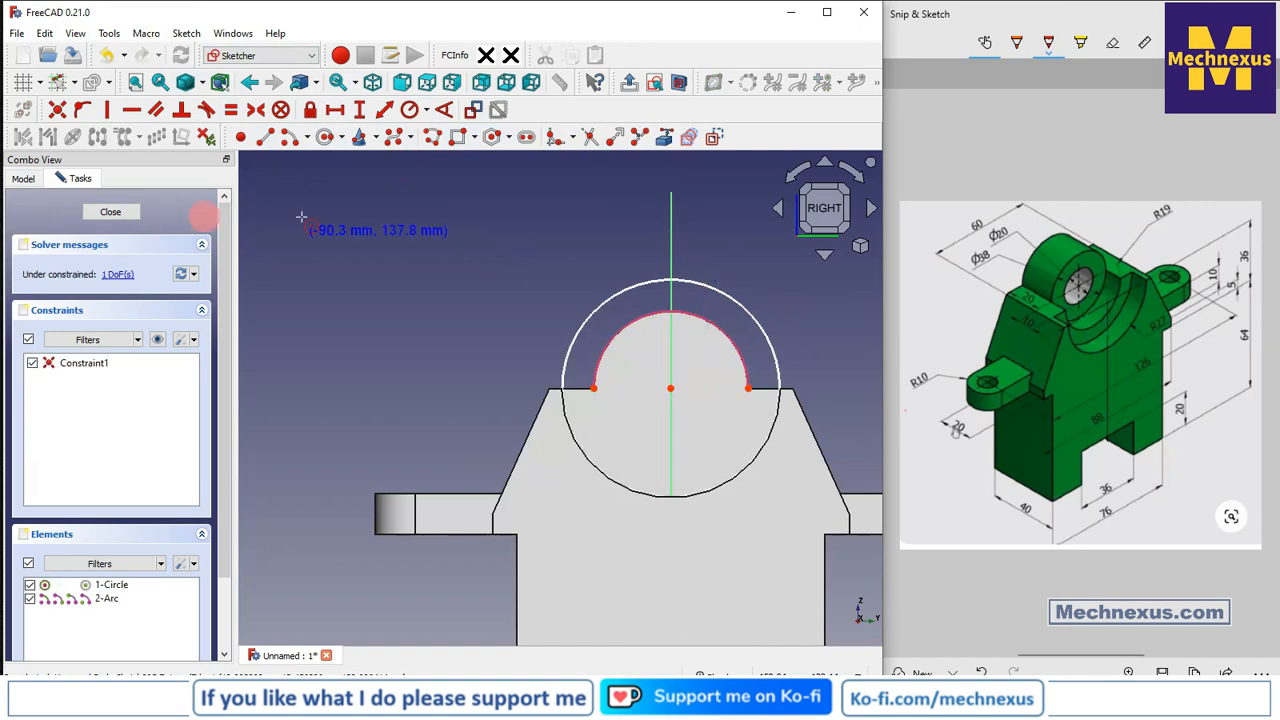
pyautogui.click(412, 110)
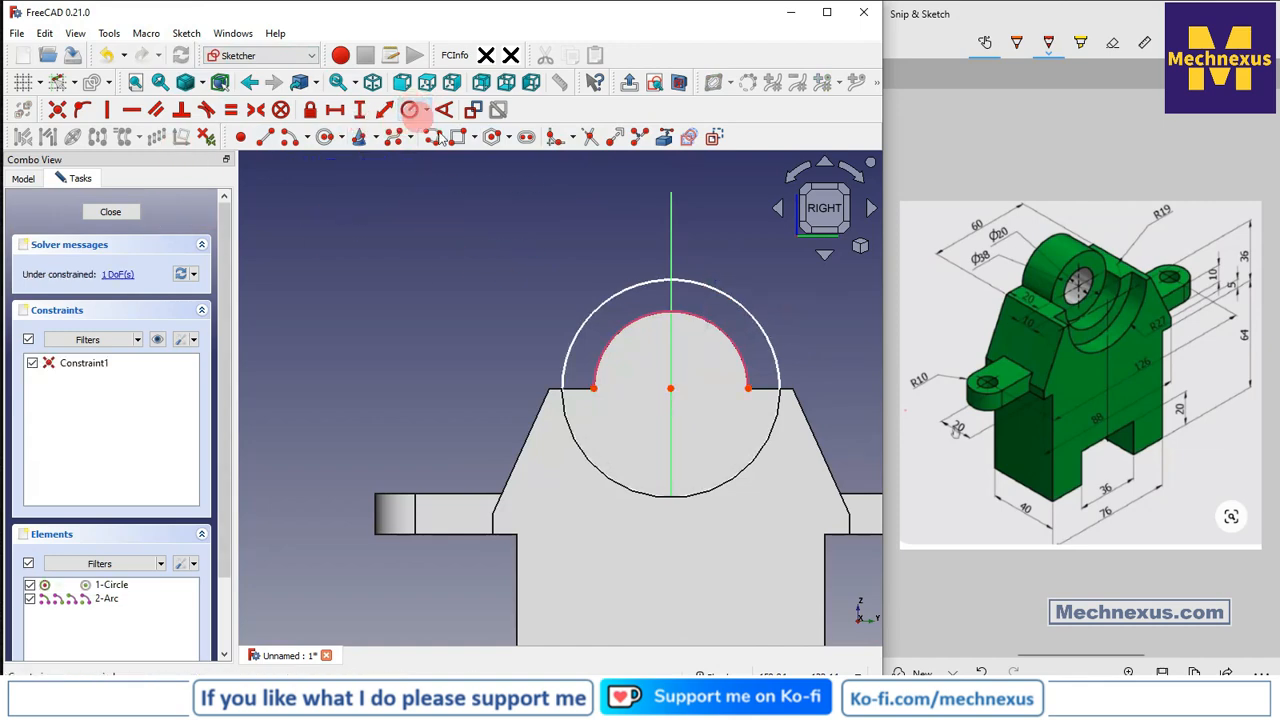
pyautogui.click(696, 279)
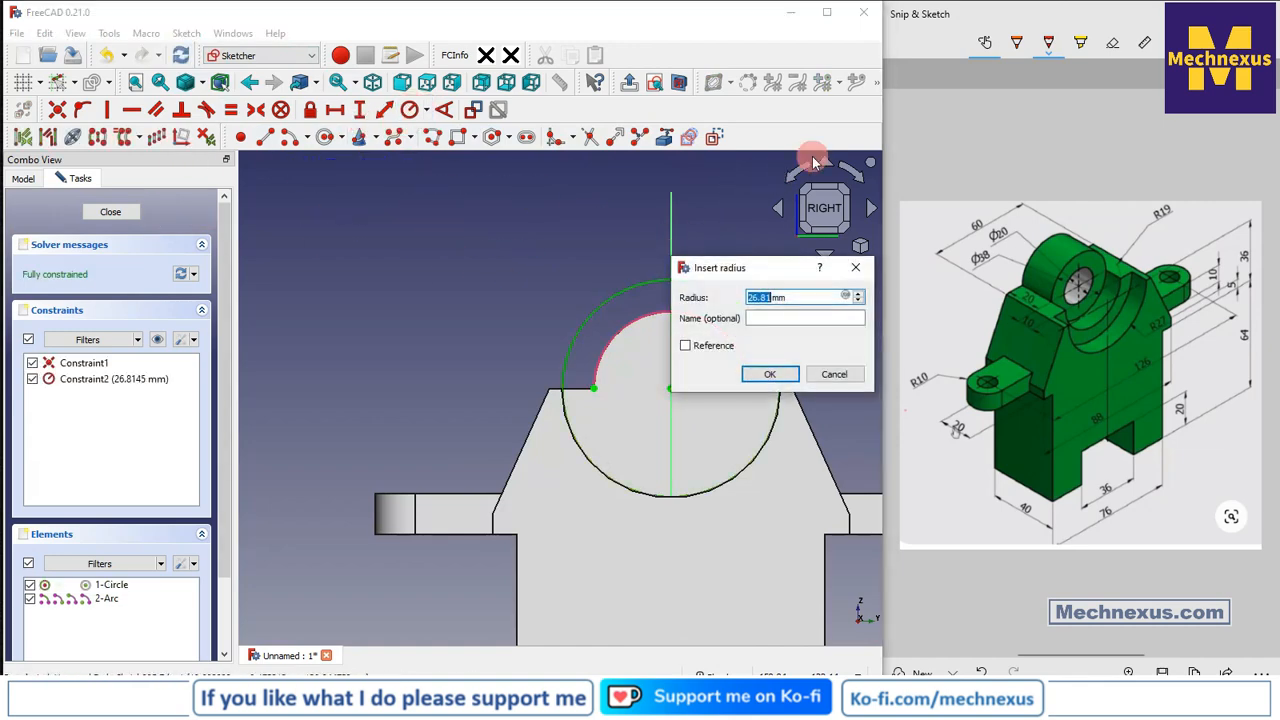
pyautogui.write('38')
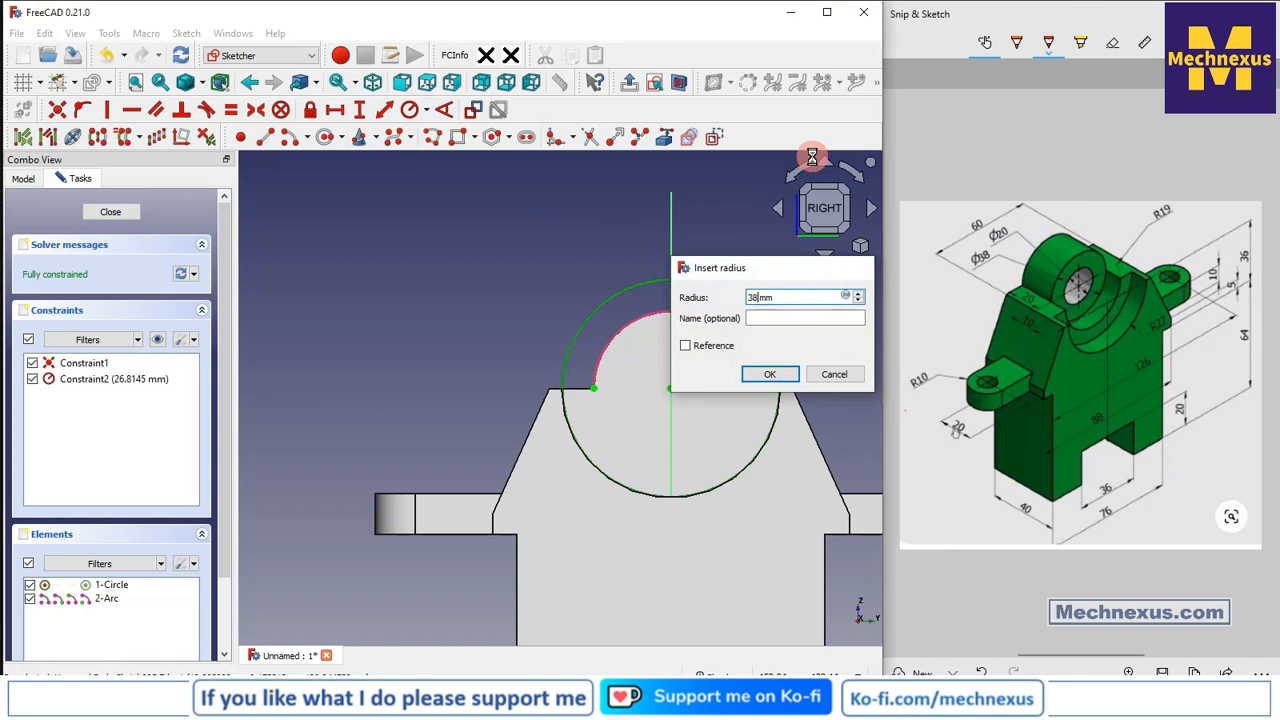
pyautogui.press('Return')
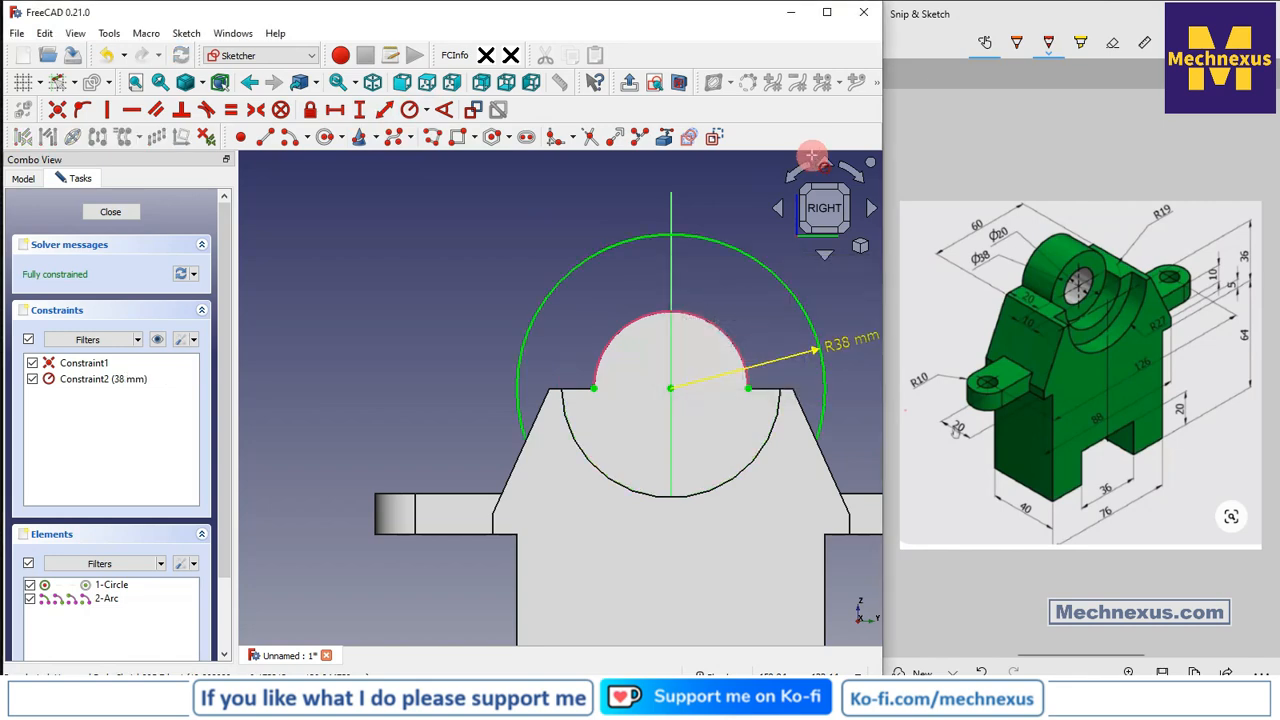
# Set the circle's radius constraint to 19 mm.
pyautogui.click(840, 355)
pyautogui.doubleClick(840, 355)
pyautogui.write('19')
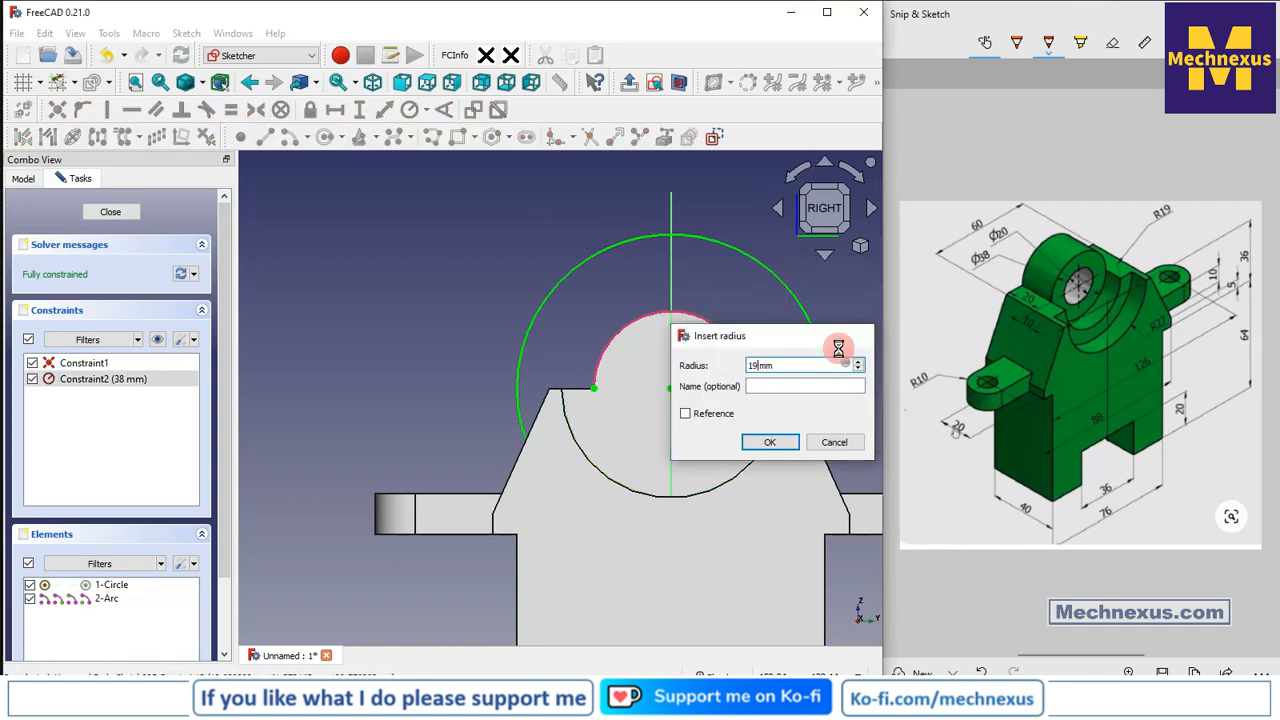
pyautogui.press('Return')
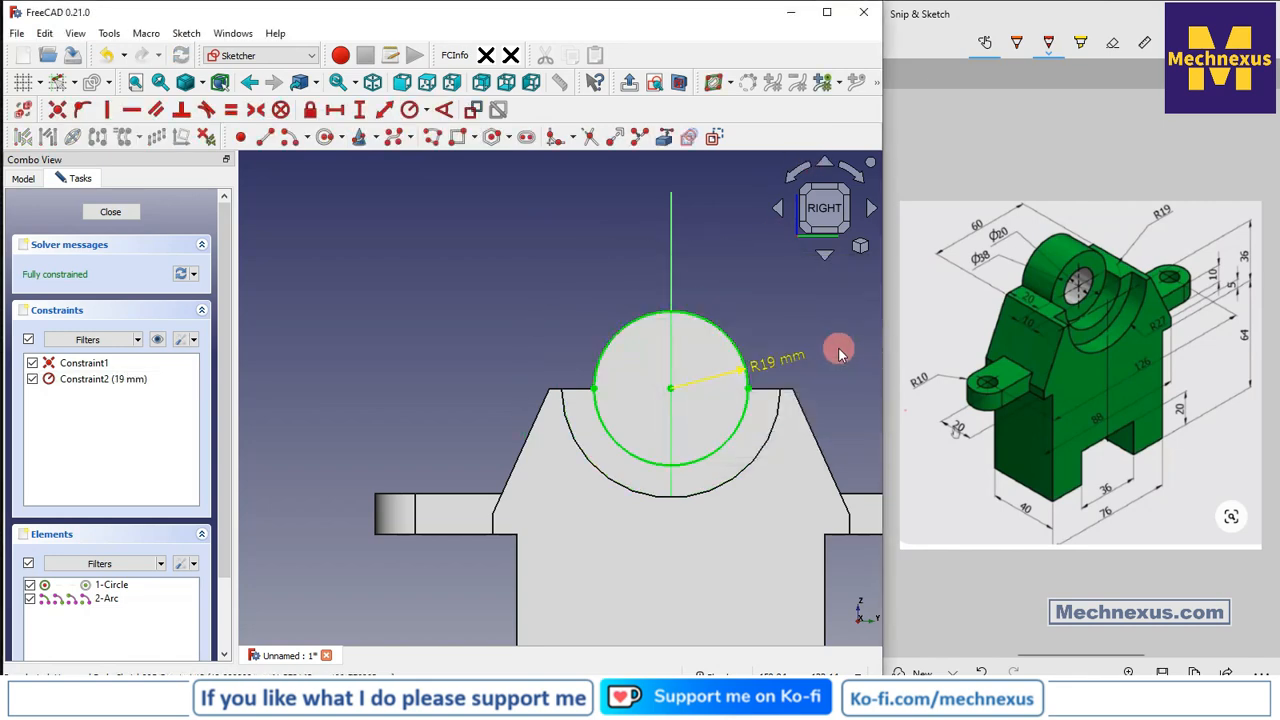
# Finish the sketch and pocket its circle 10 mm deep.
pyautogui.click(110, 213)
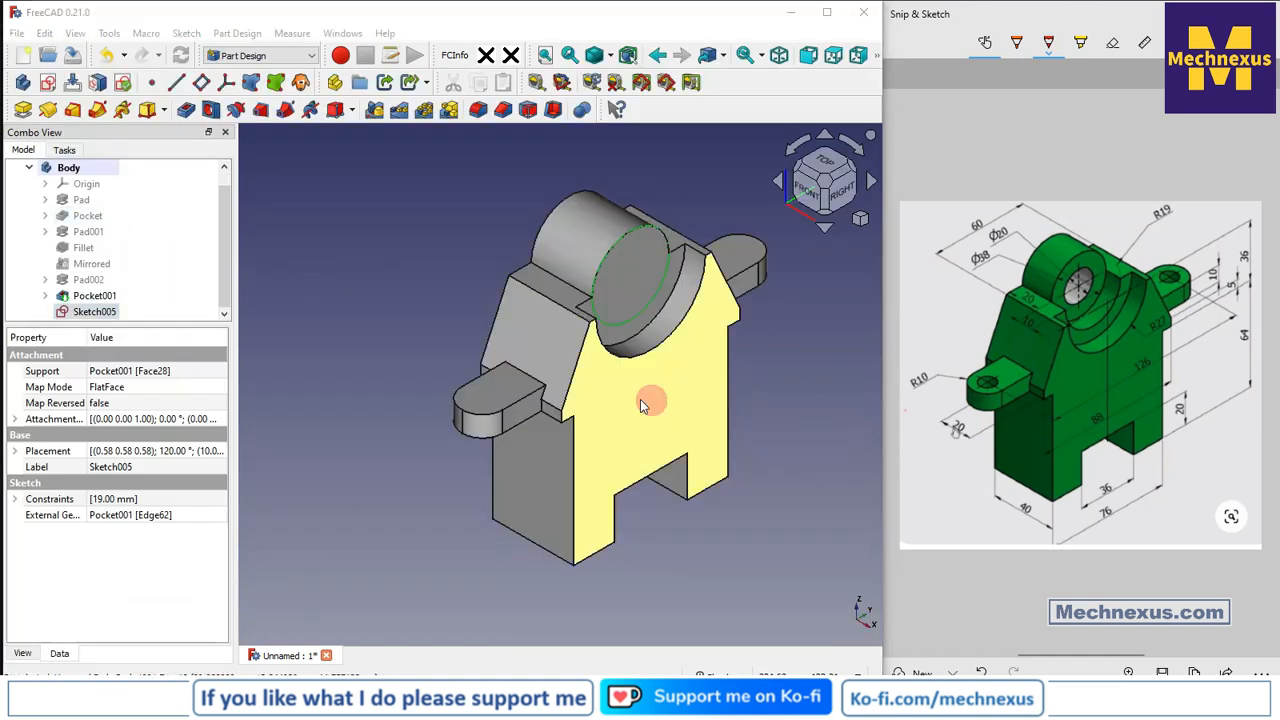
pyautogui.click(187, 110)
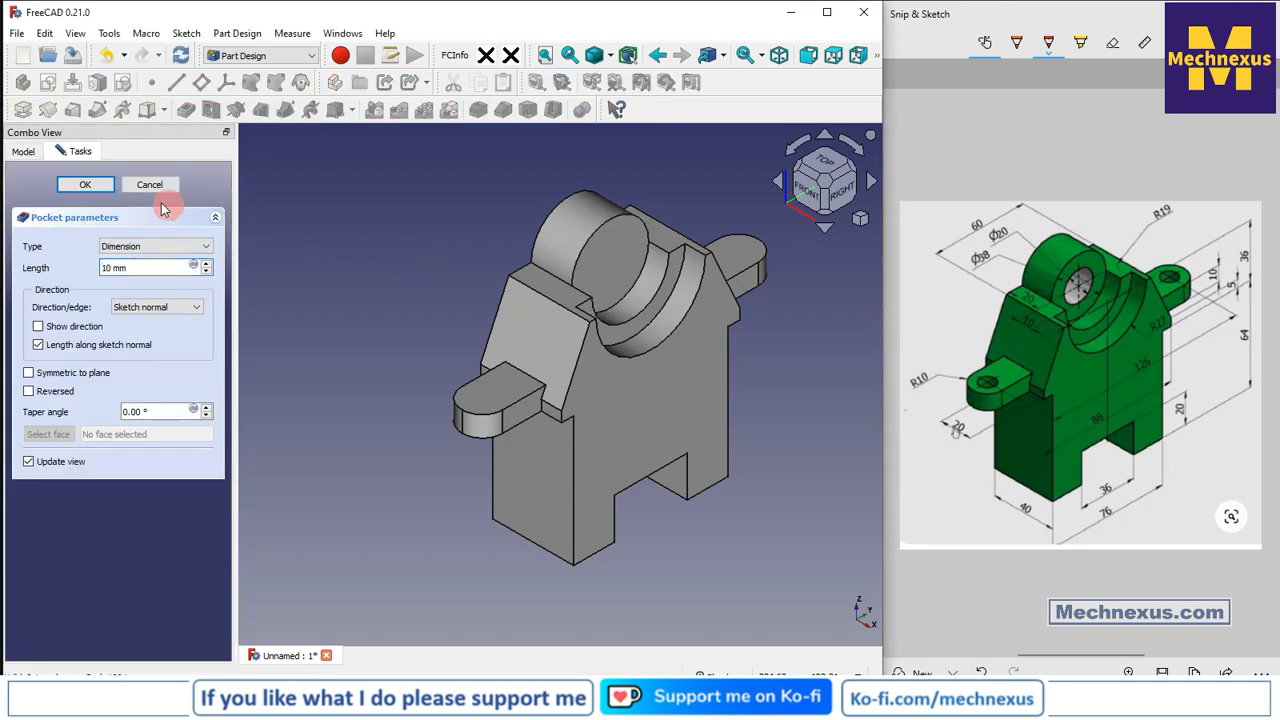
pyautogui.click(88, 186)
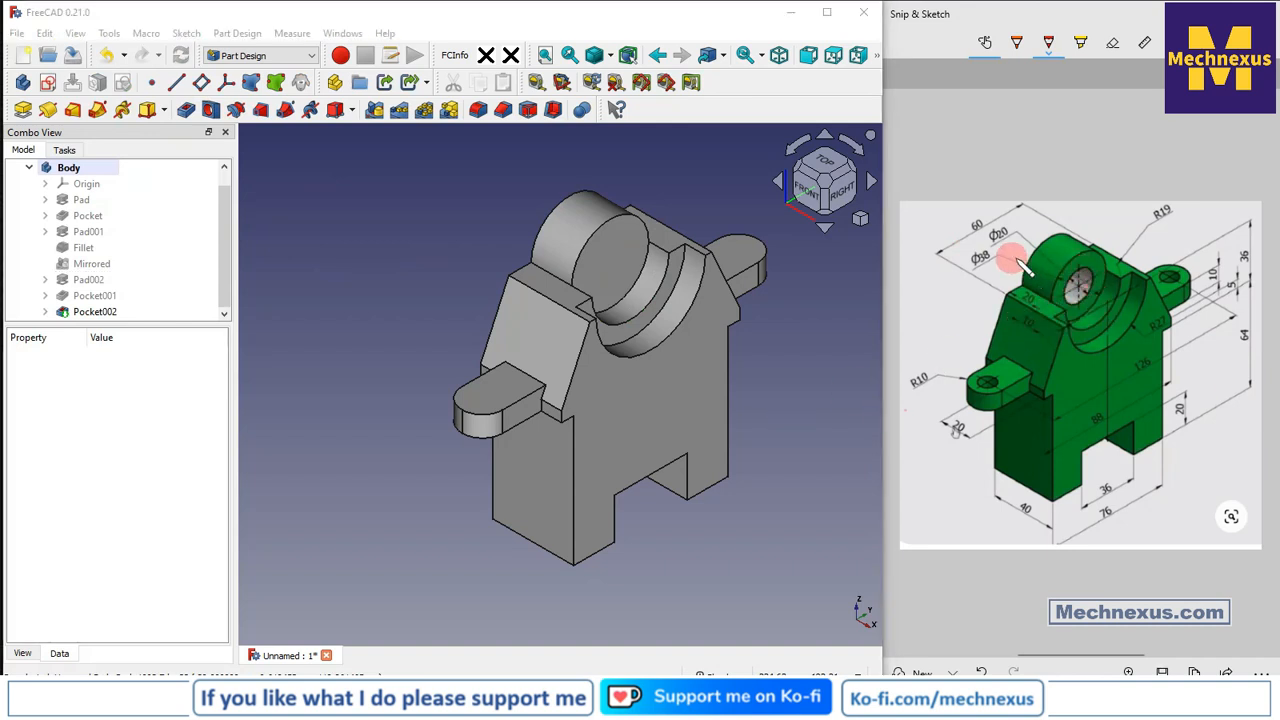
# Create a sketch on the boss's circular end face and project the face's top arc into it as external geometry.
pyautogui.scroll(-2, 708, 394)
pyautogui.scroll(2, 677, 325)
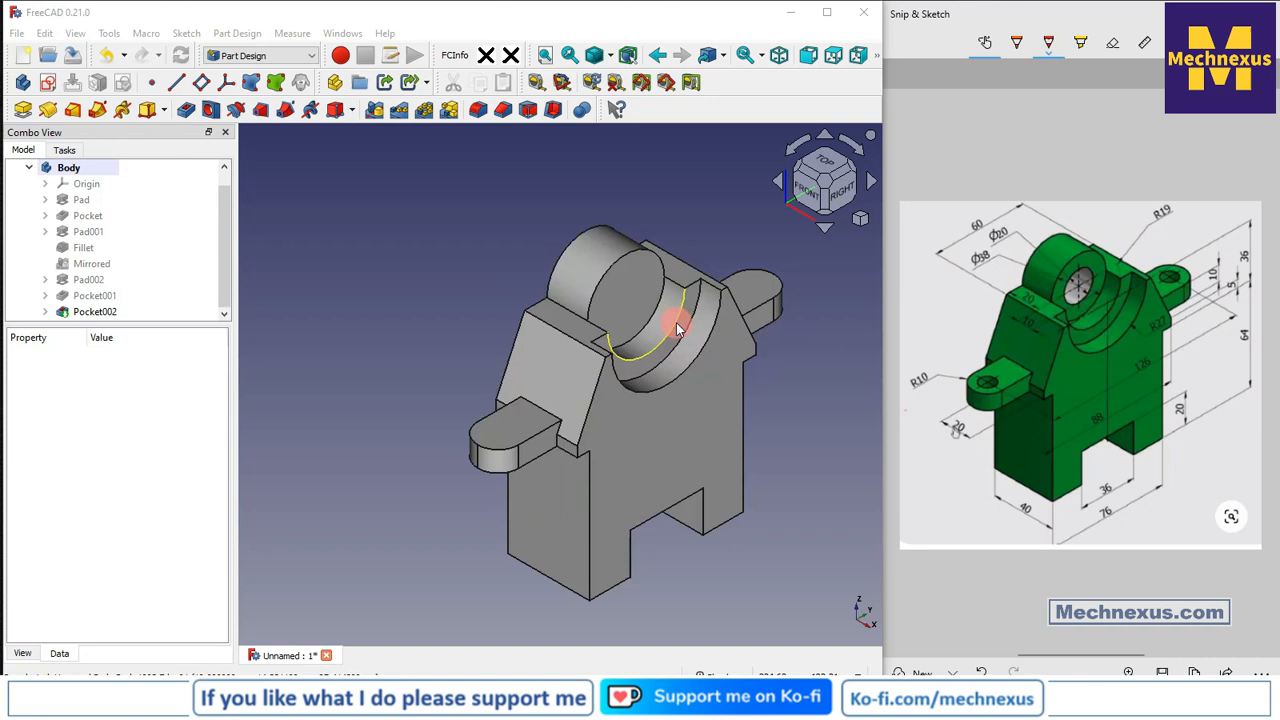
pyautogui.click(630, 298)
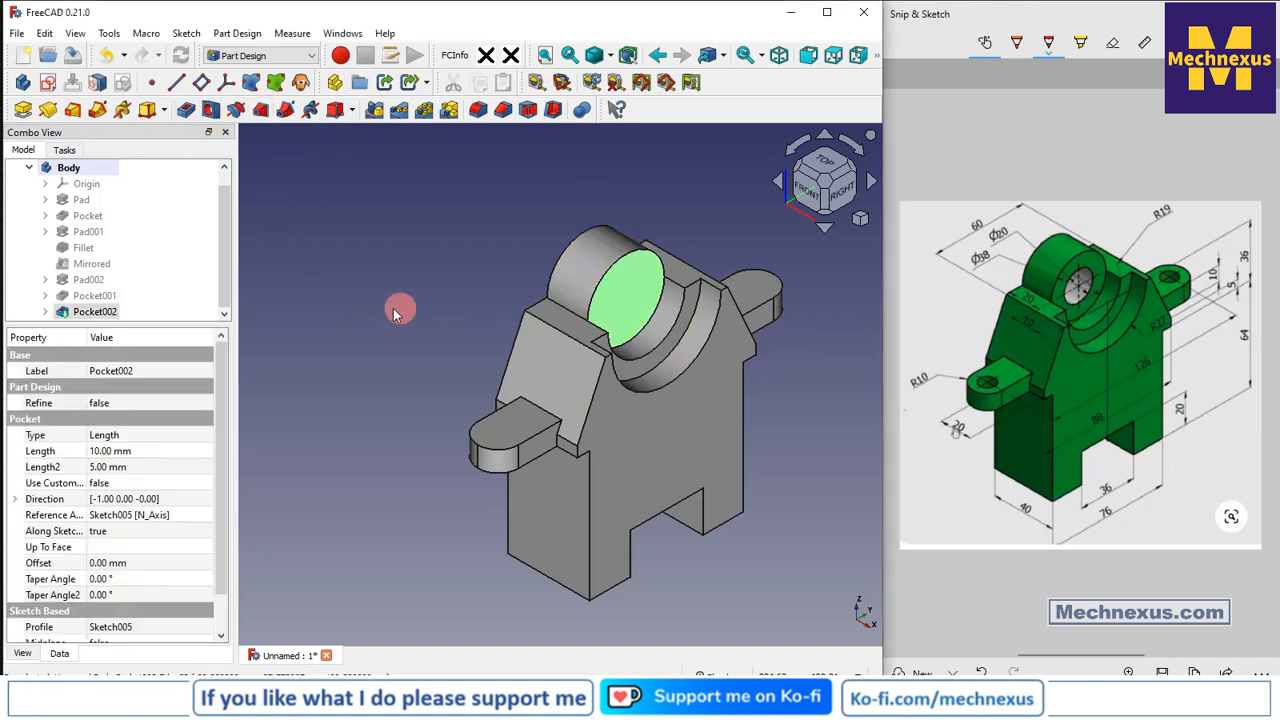
pyautogui.click(47, 81)
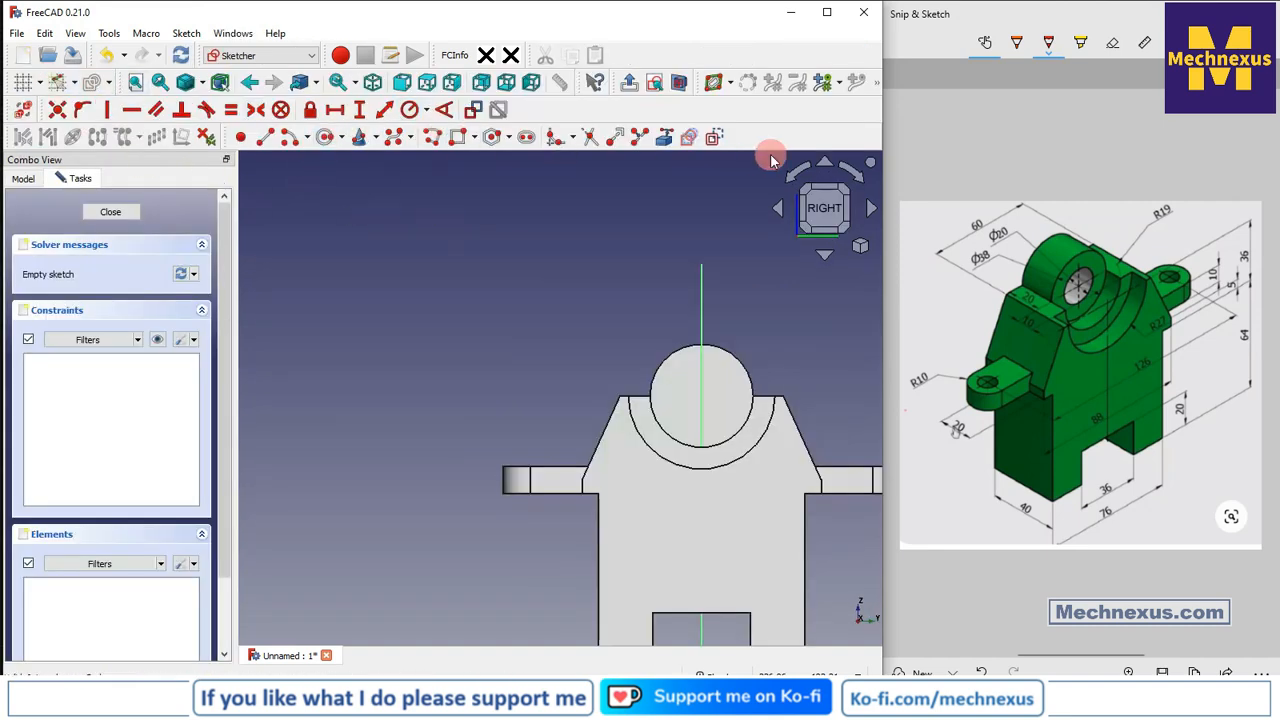
pyautogui.click(664, 137)
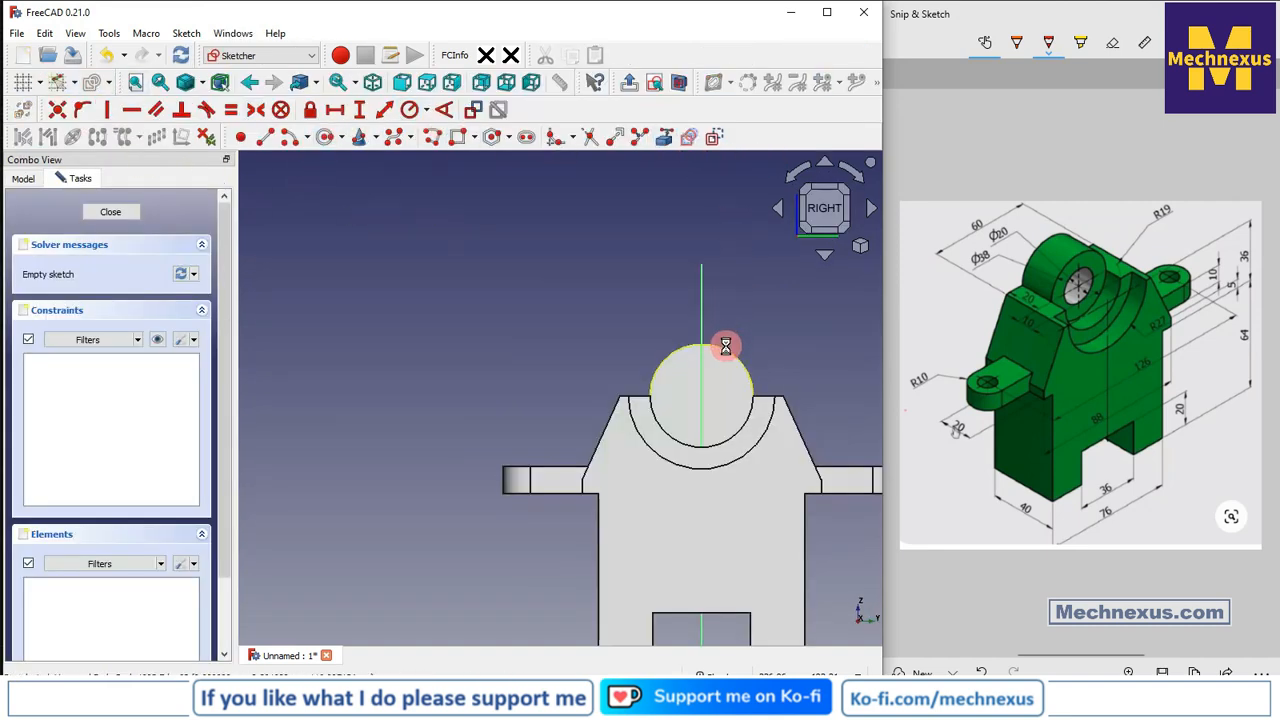
# Sketch a circle concentric with the projected arc, constrain its diameter to 20 mm, and finish the sketch.
pyautogui.click(424, 111)
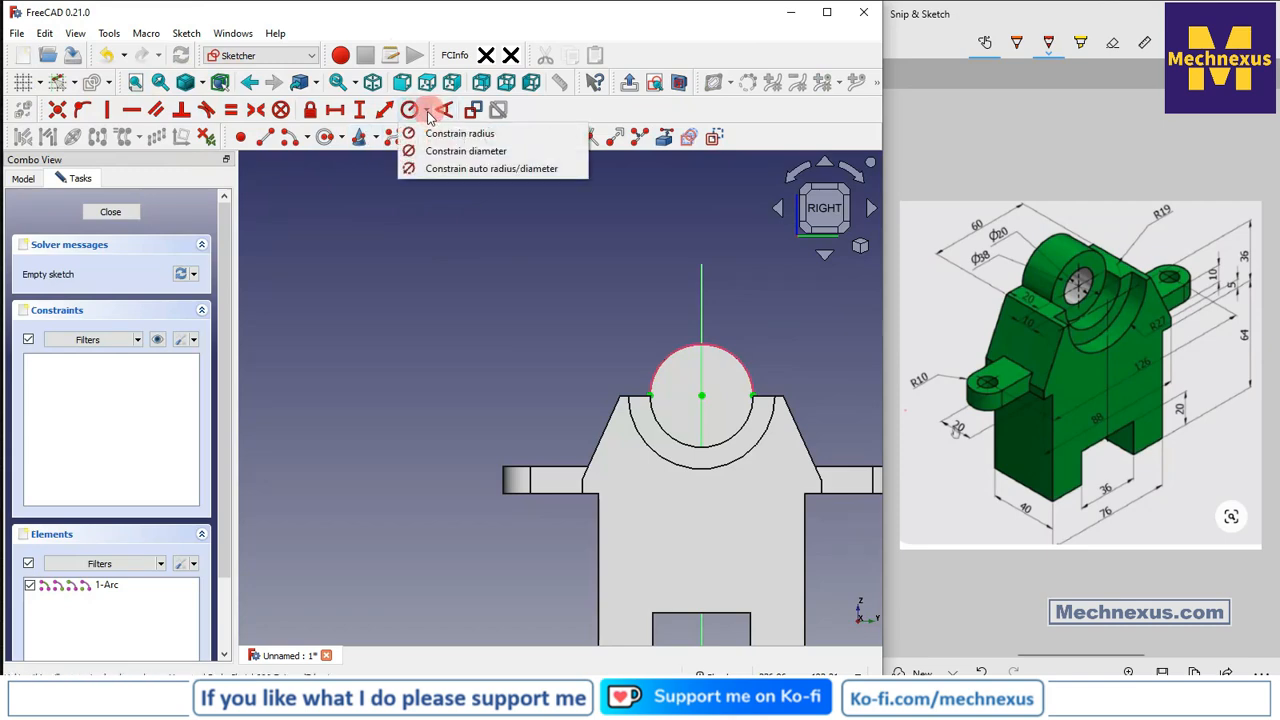
pyautogui.click(330, 140)
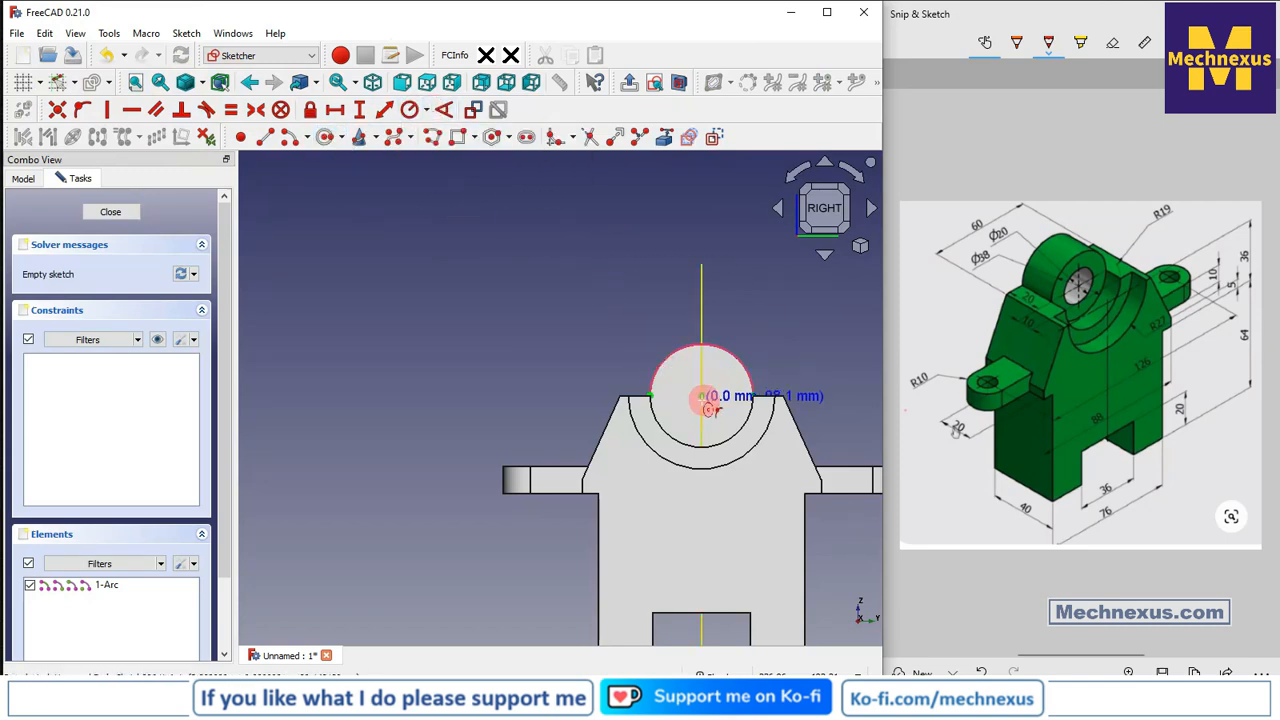
pyautogui.click(704, 398)
pyautogui.click(726, 381)
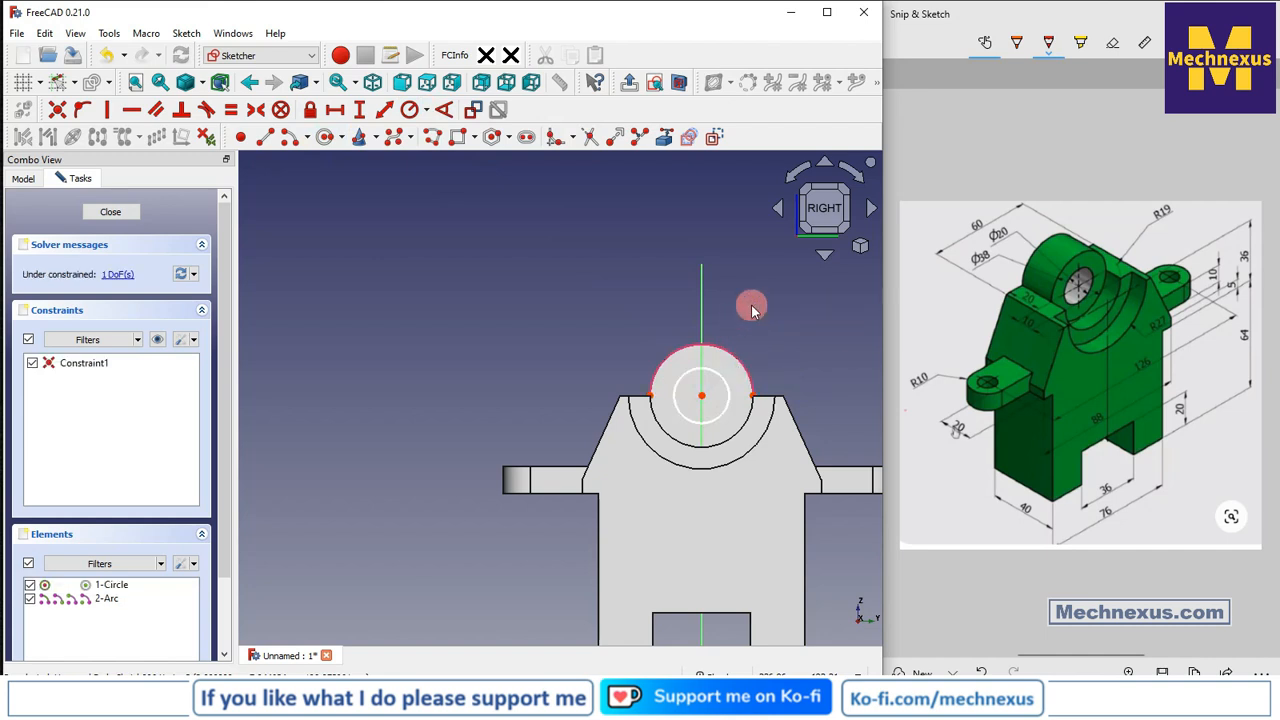
pyautogui.scroll(2, 770, 345)
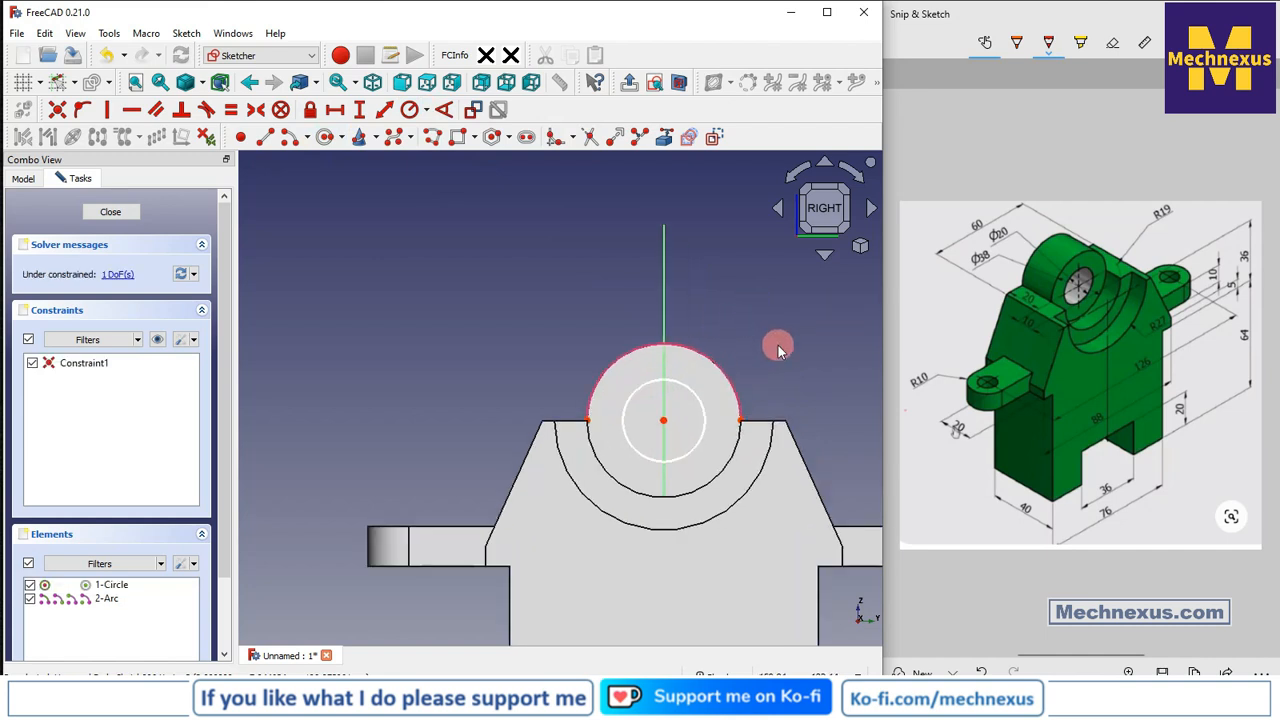
pyautogui.click(433, 113)
pyautogui.click(460, 150)
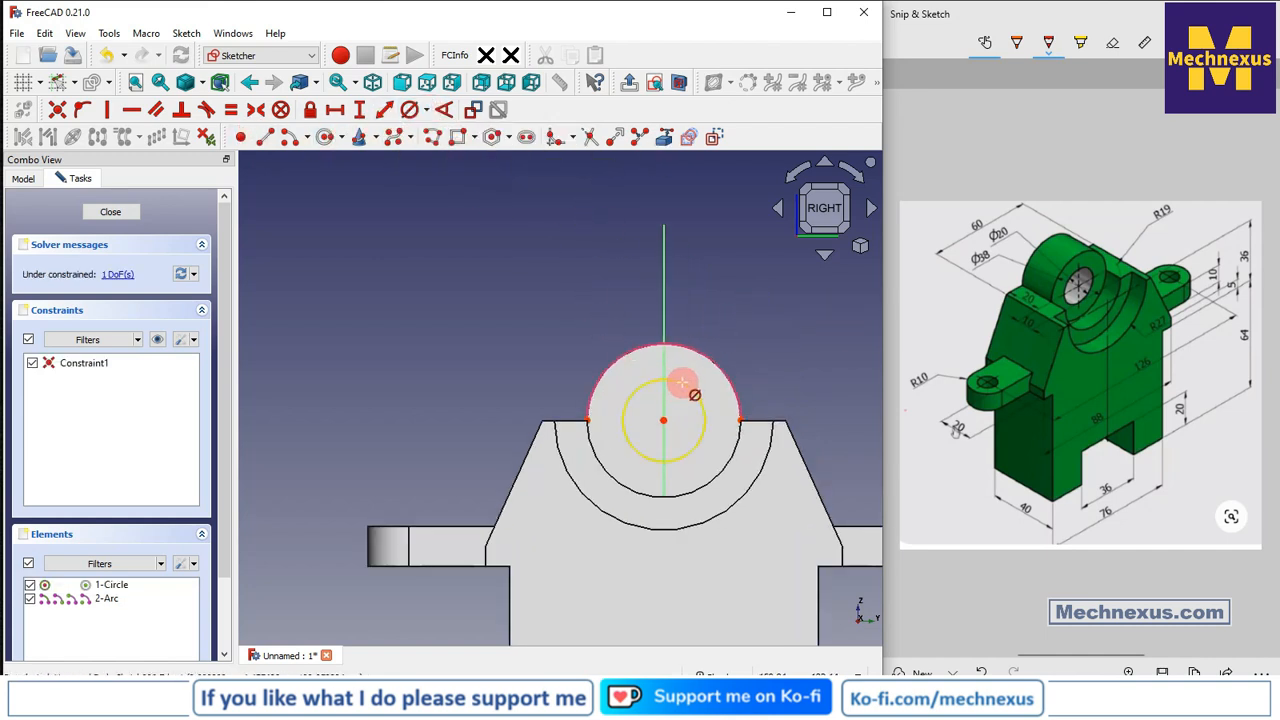
pyautogui.click(681, 382)
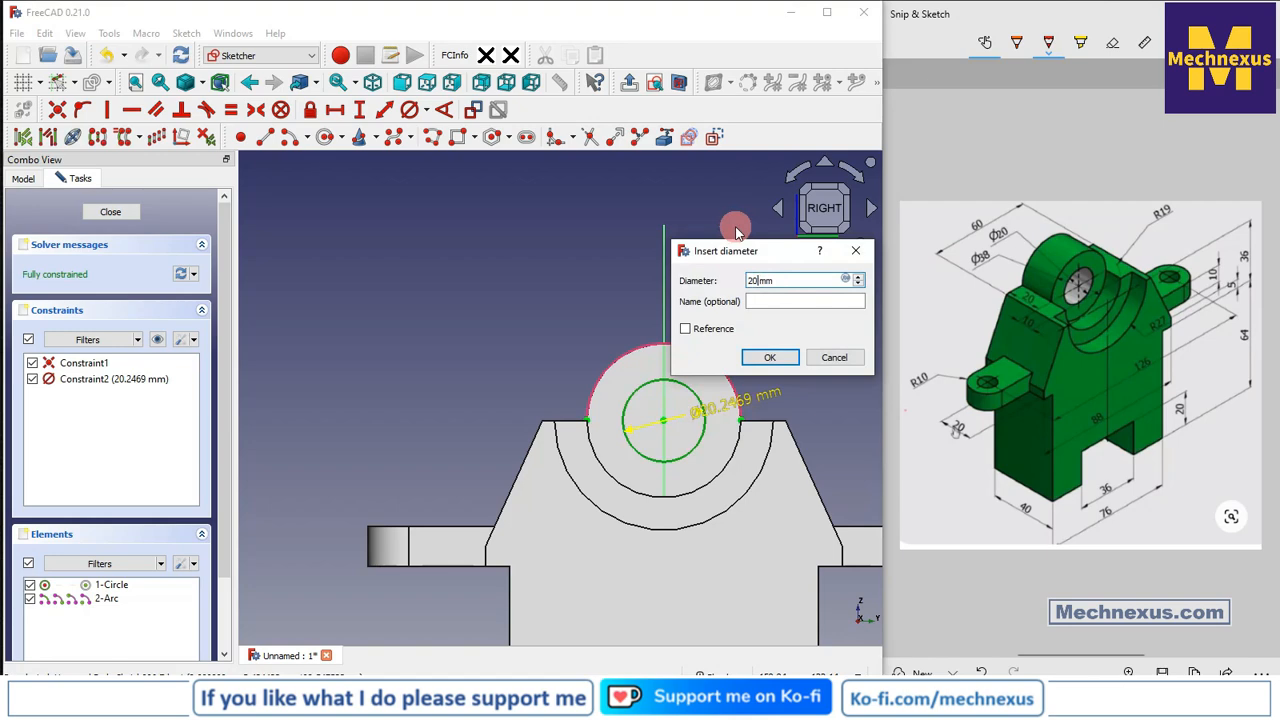
pyautogui.press('Return')
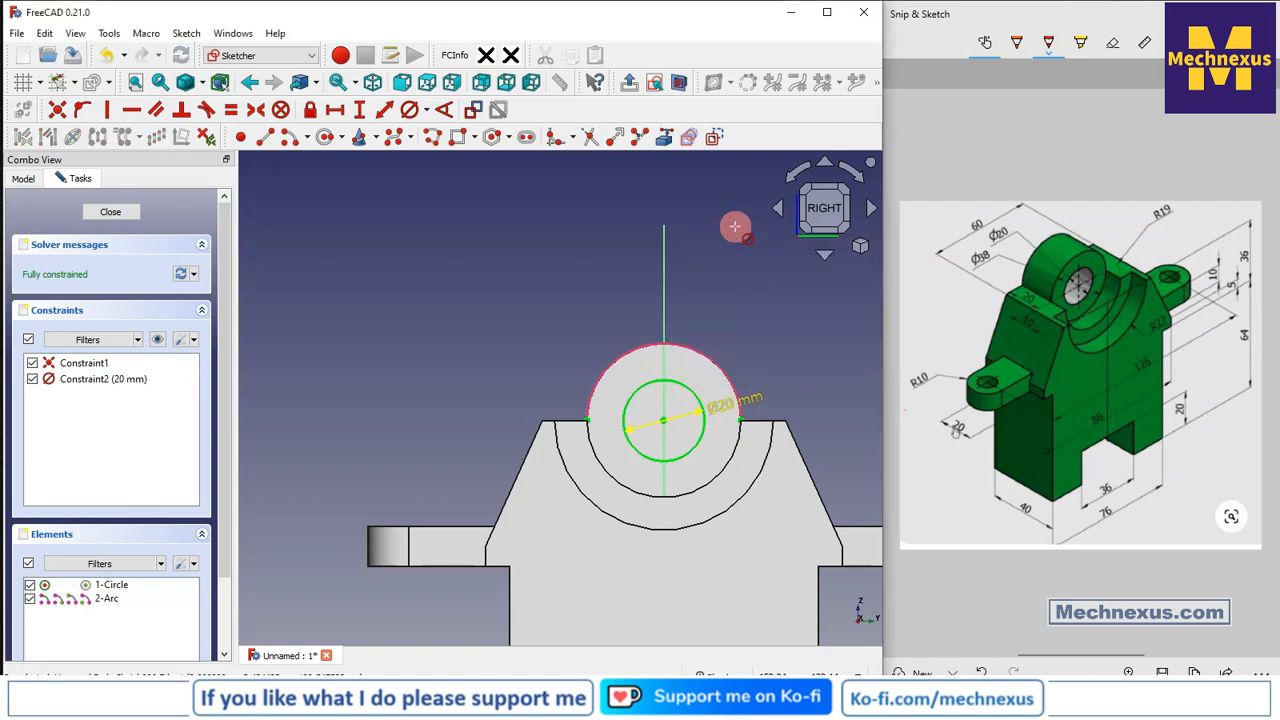
pyautogui.click(113, 213)
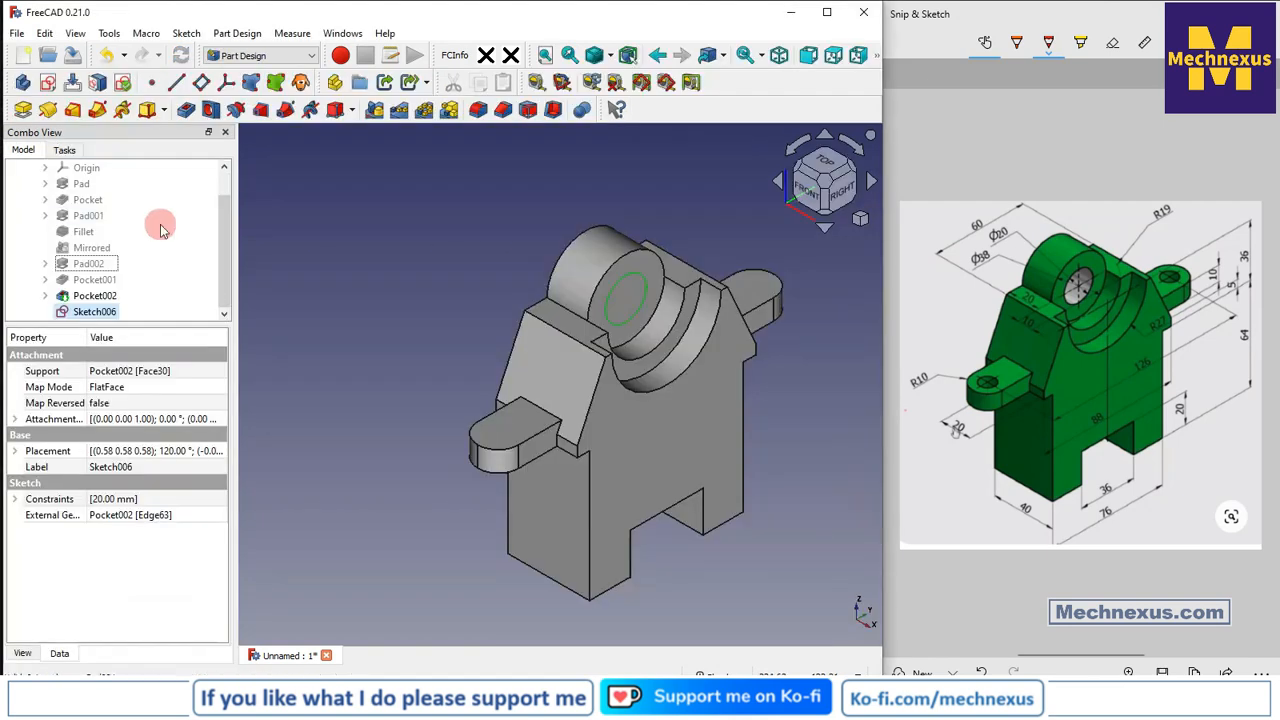
# Pocket the 20 mm circle sketch with the Through all type, and enlarge the model tree to show more features.
pyautogui.click(183, 110)
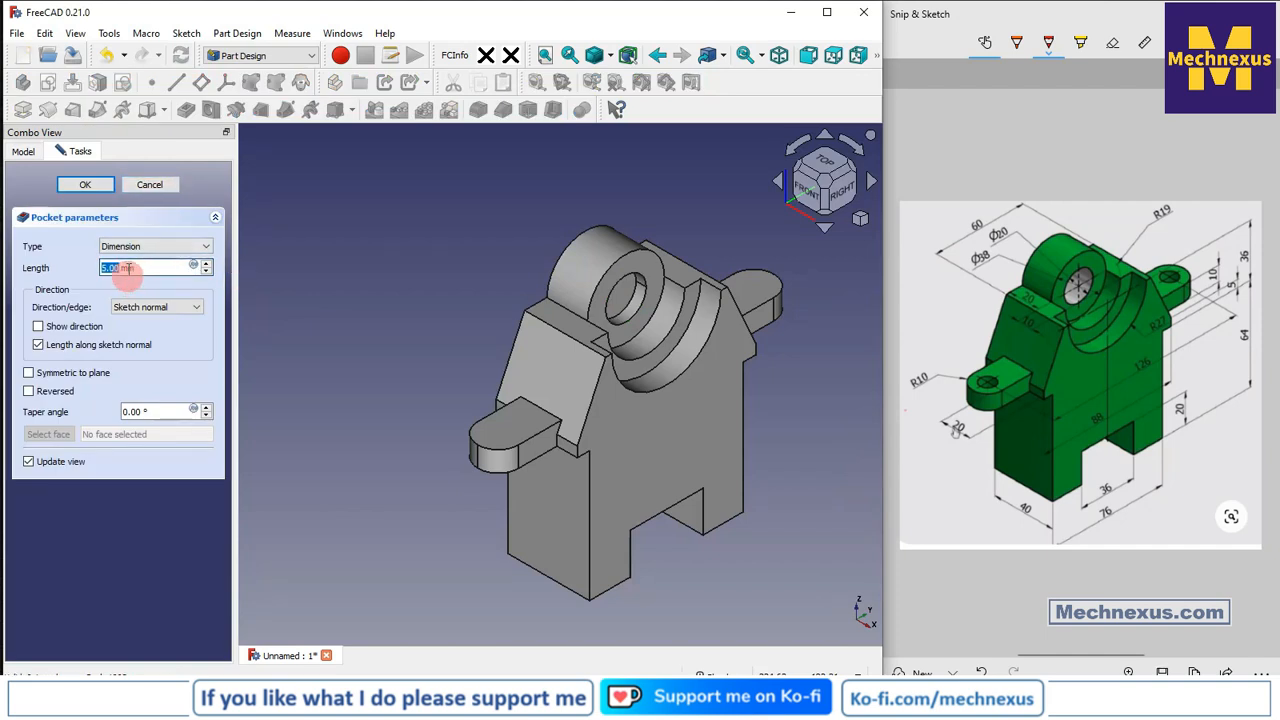
pyautogui.click(135, 246)
pyautogui.click(124, 270)
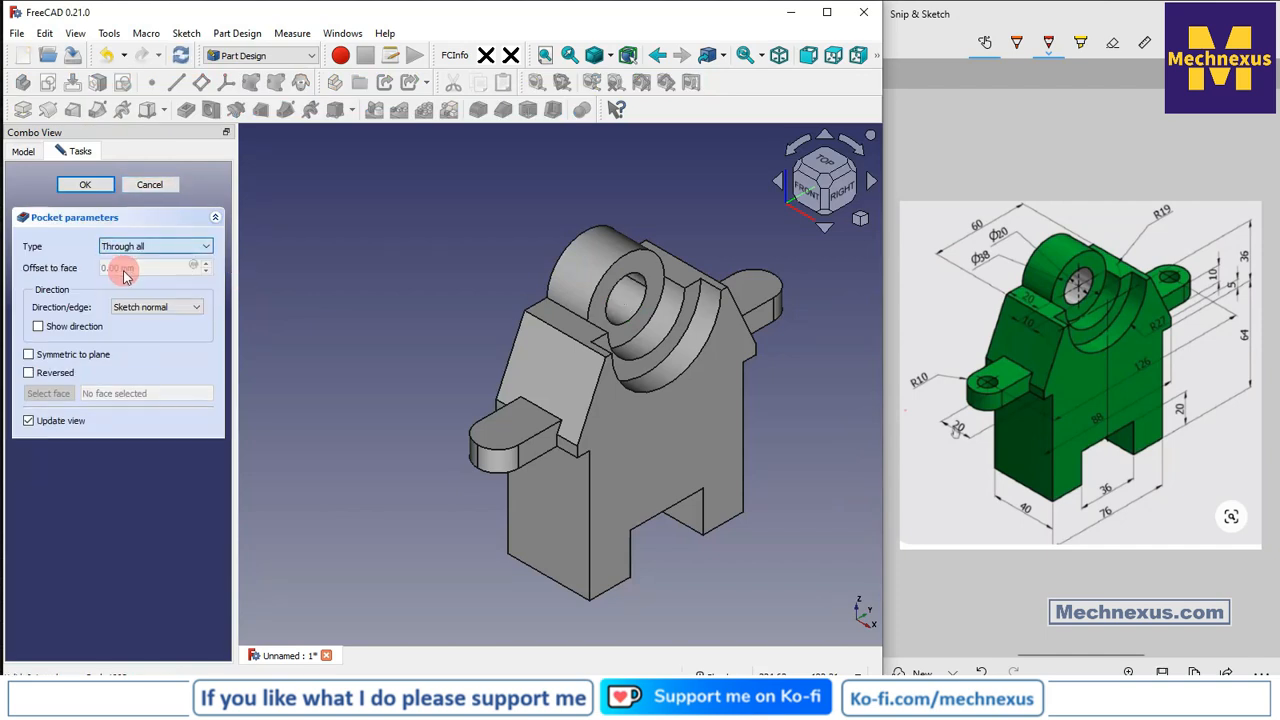
pyautogui.click(83, 188)
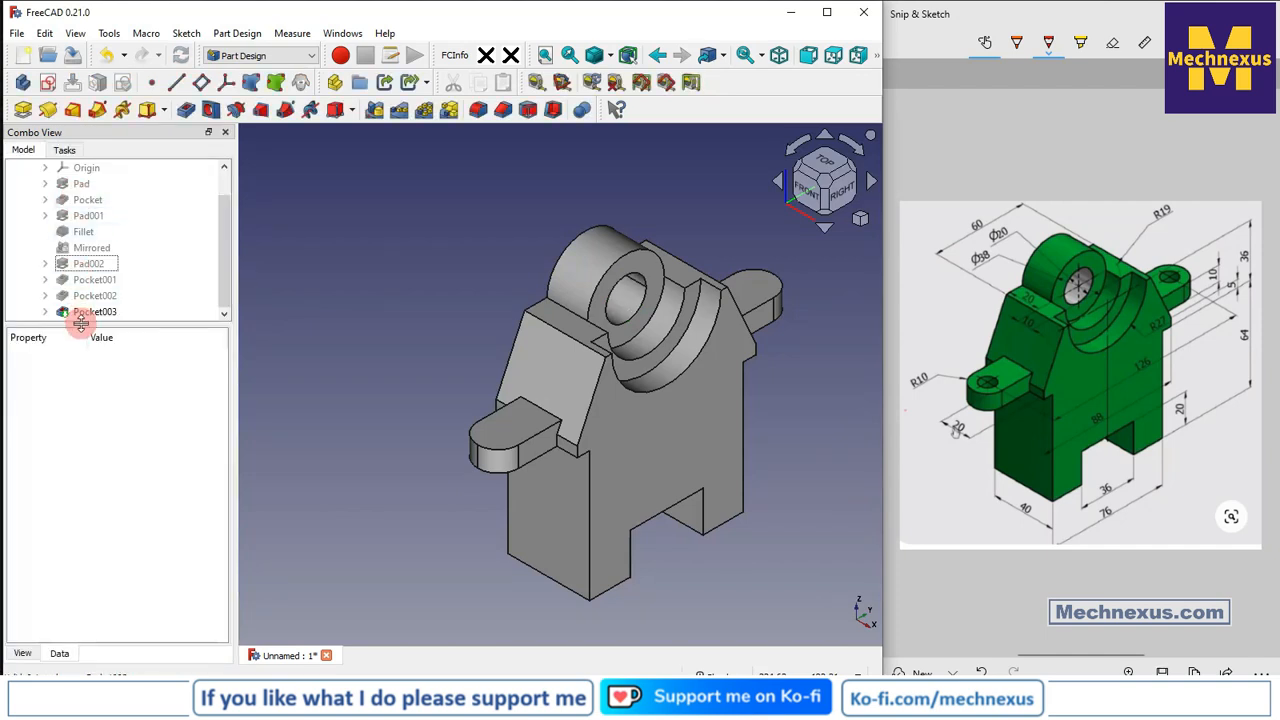
pyautogui.moveTo(71, 330); pyautogui.dragTo(78, 392)
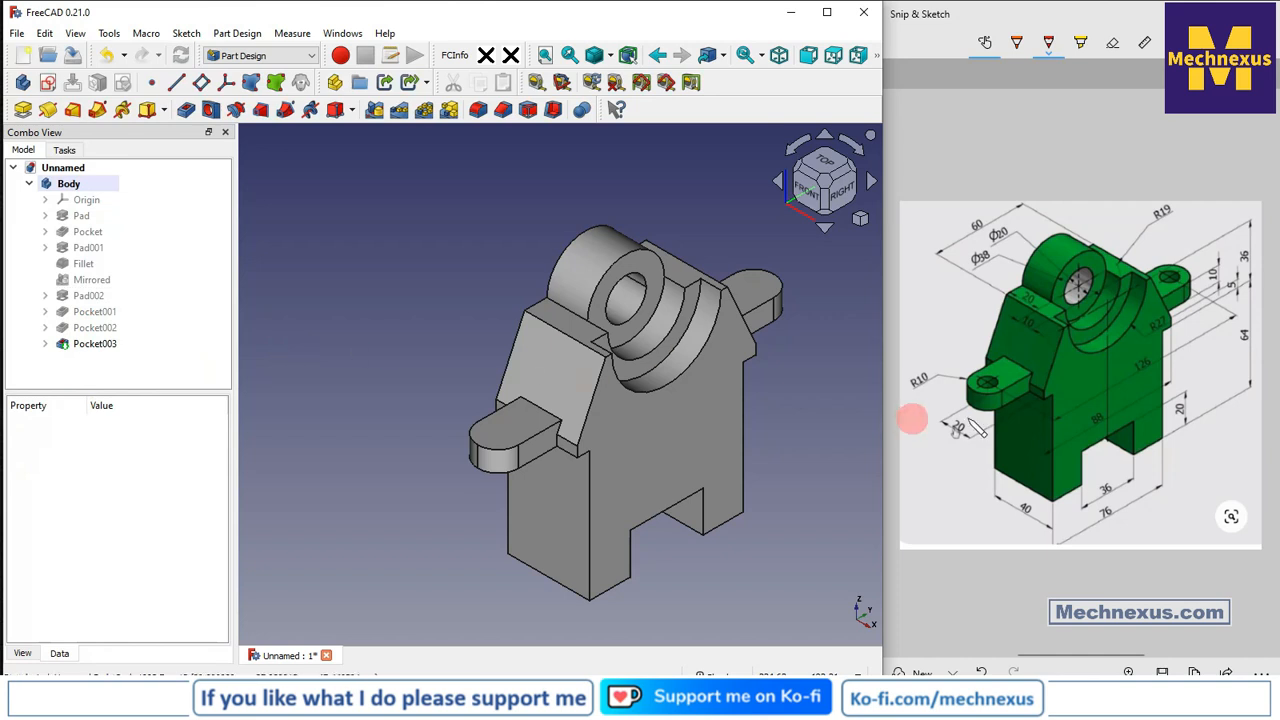
# Create a sketch on the side lug's top face and project the rounded end arcs of both lugs as external geometry.
pyautogui.click(955, 429)
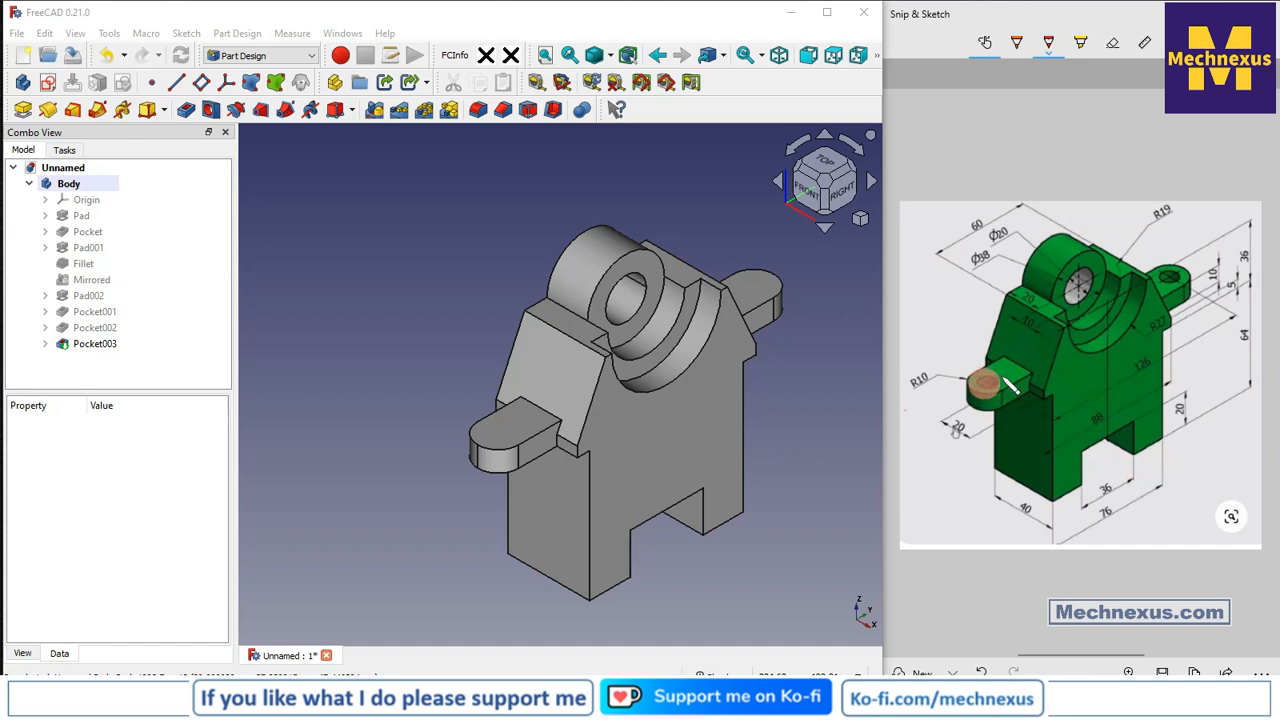
pyautogui.click(503, 423)
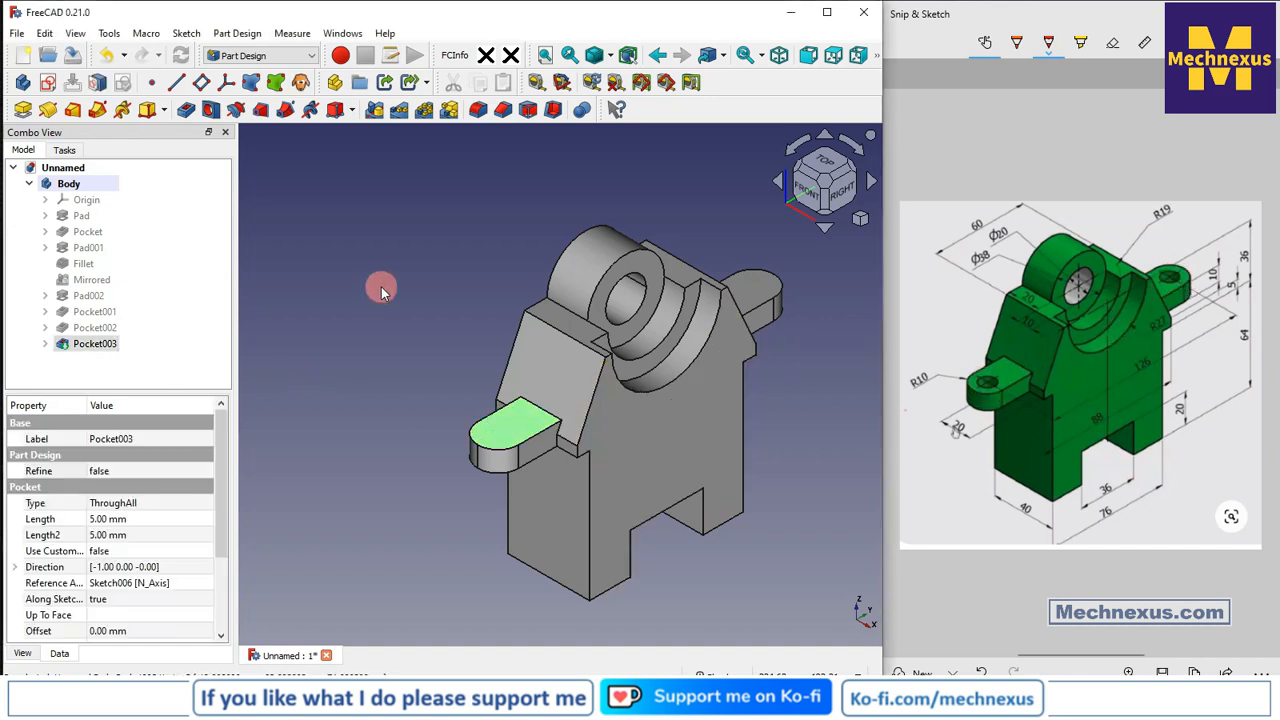
pyautogui.click(47, 81)
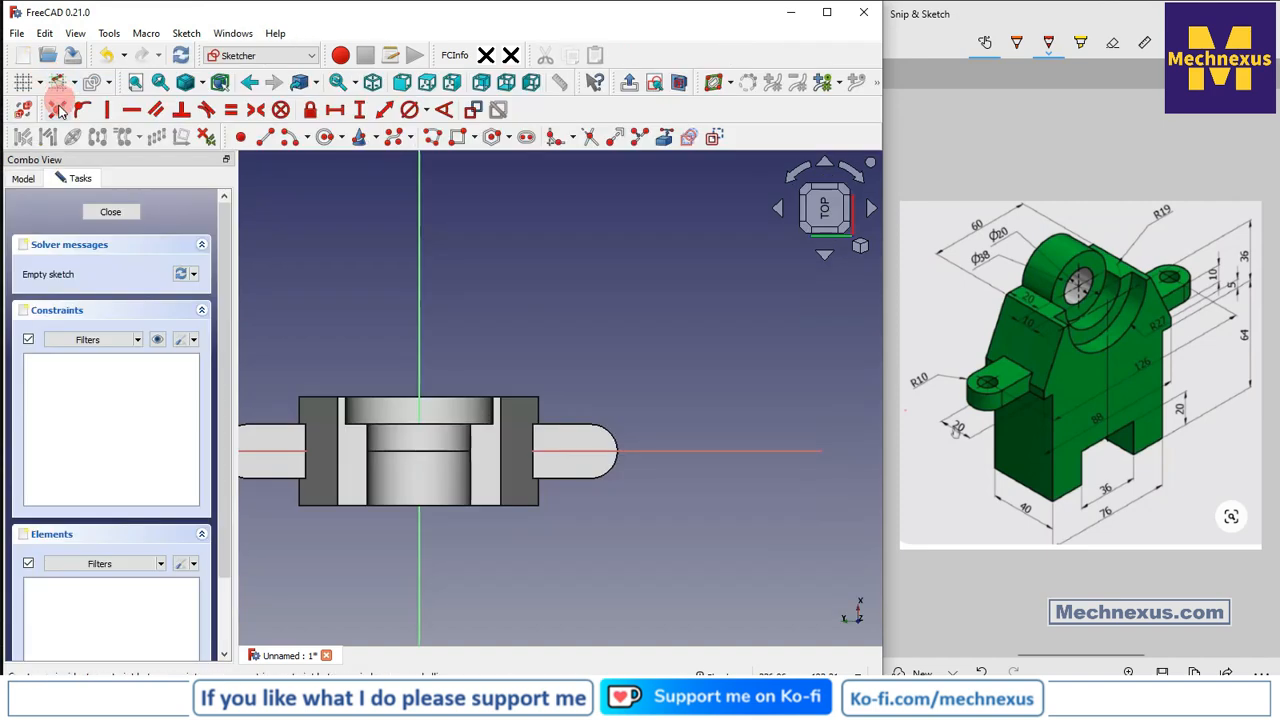
pyautogui.scroll(4, 274, 446)
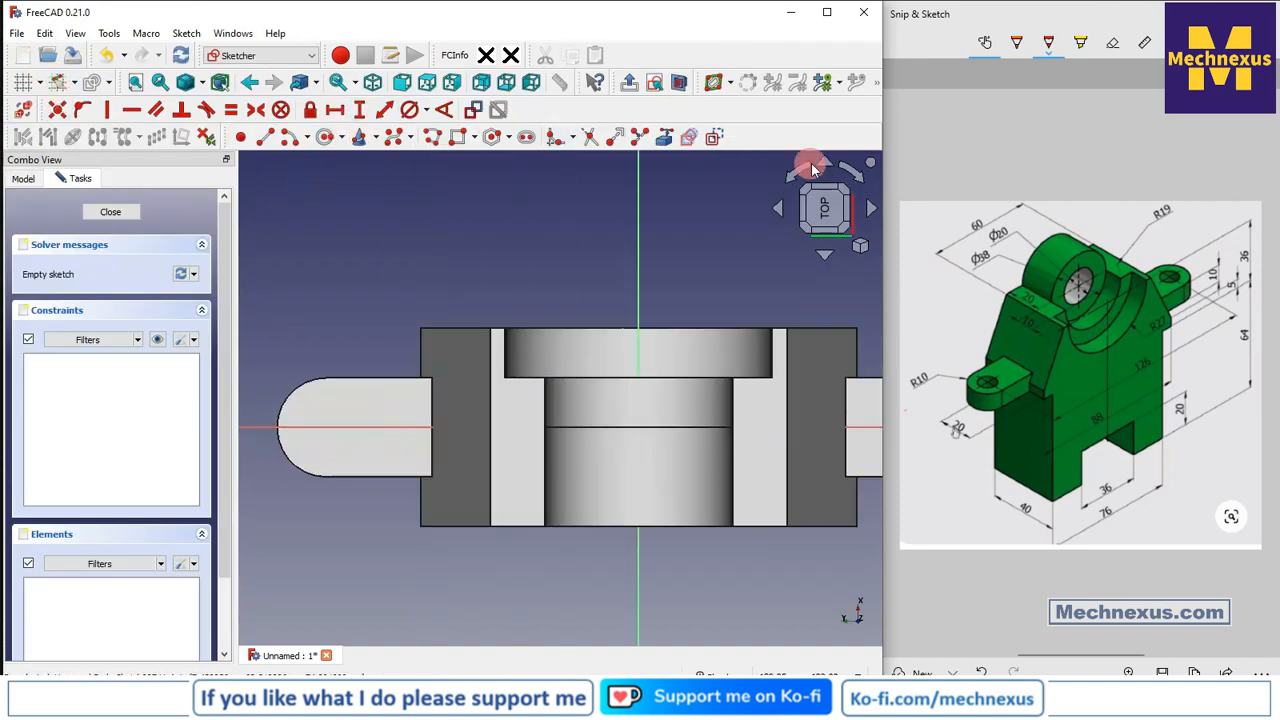
pyautogui.click(662, 138)
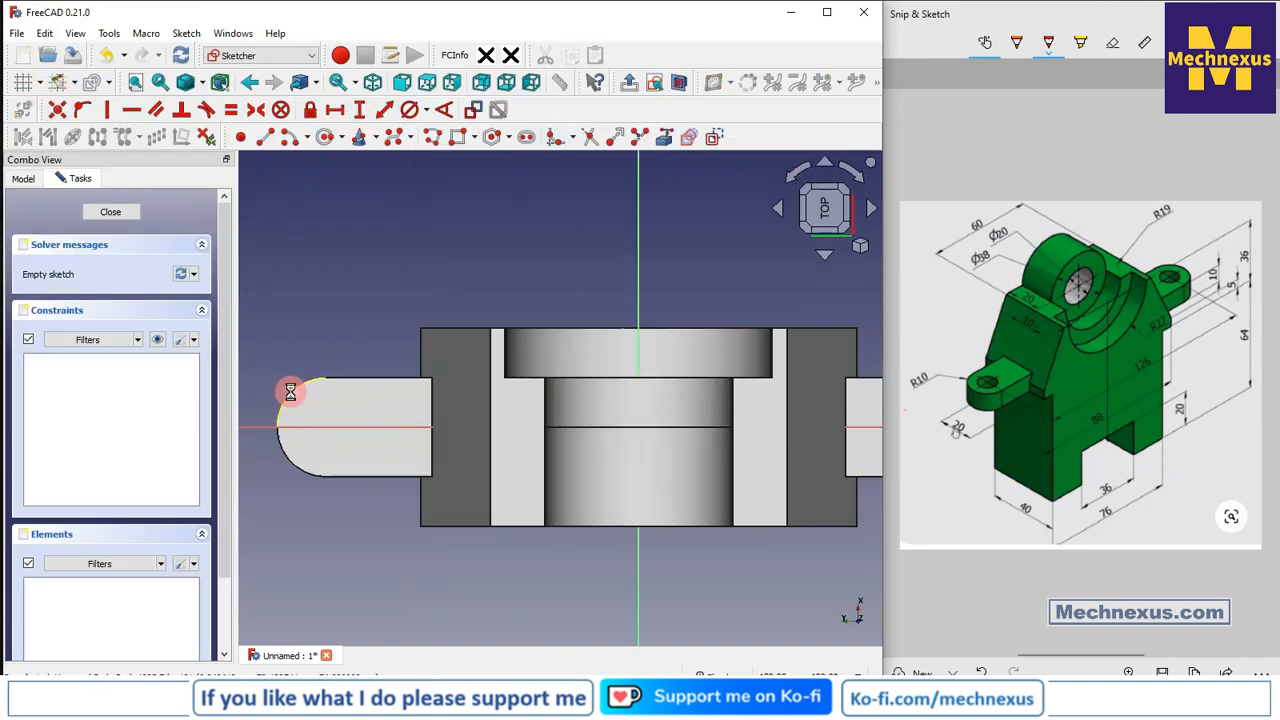
pyautogui.click(290, 392)
pyautogui.scroll(-2, 290, 392)
pyautogui.click(766, 397)
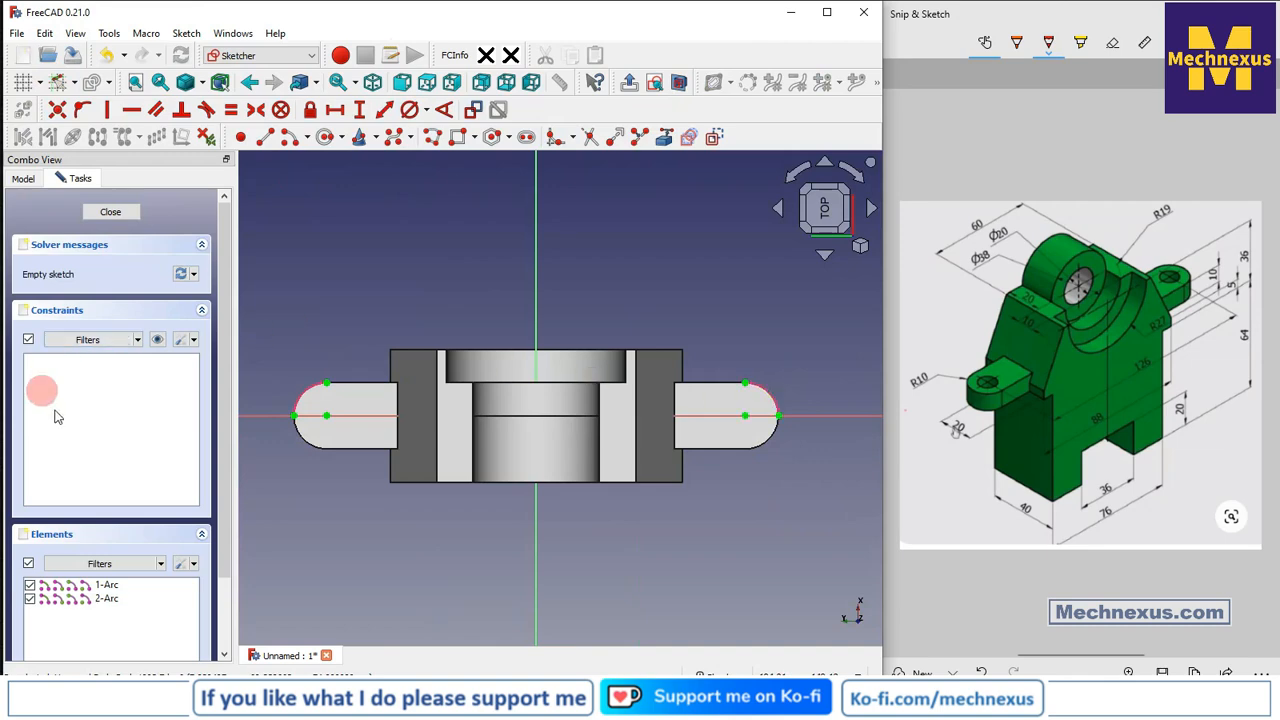
# Sketch a circle about 14 mm in diameter on each lug, centred on the projected arc's centre point.
pyautogui.click(328, 138)
pyautogui.scroll(2, 315, 405)
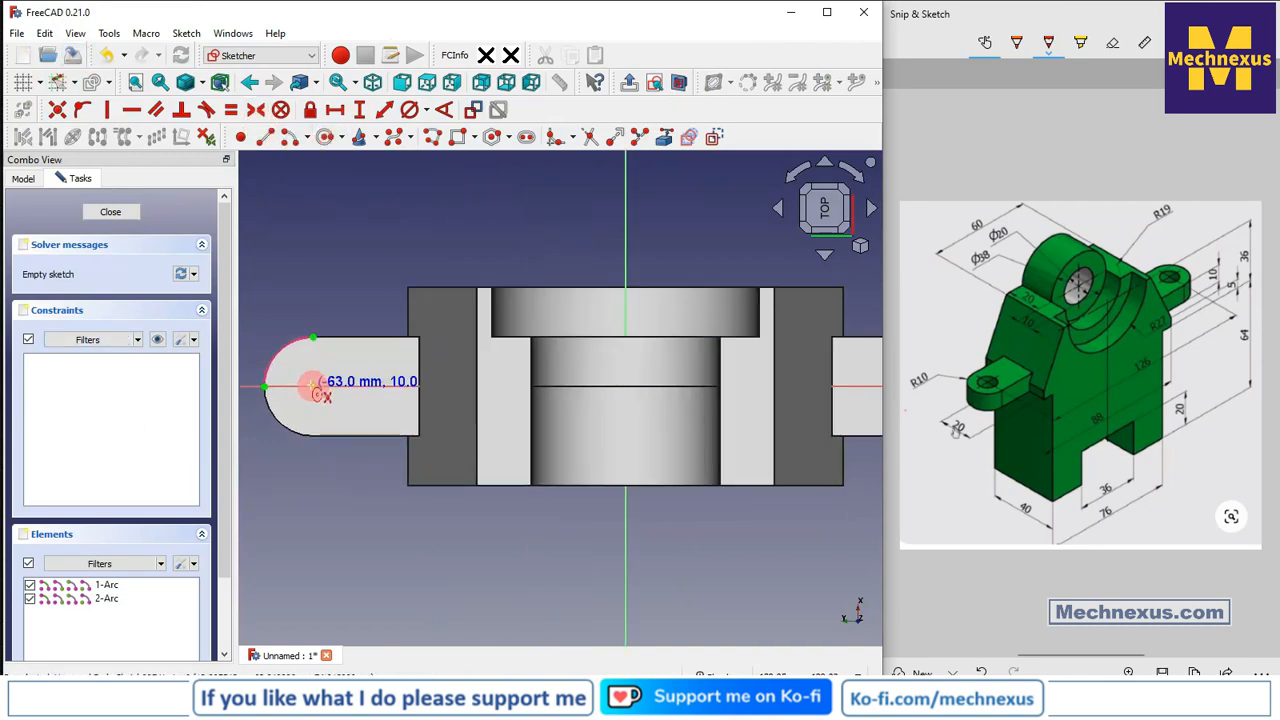
pyautogui.click(313, 388)
pyautogui.click(326, 424)
pyautogui.scroll(-2, 314, 394)
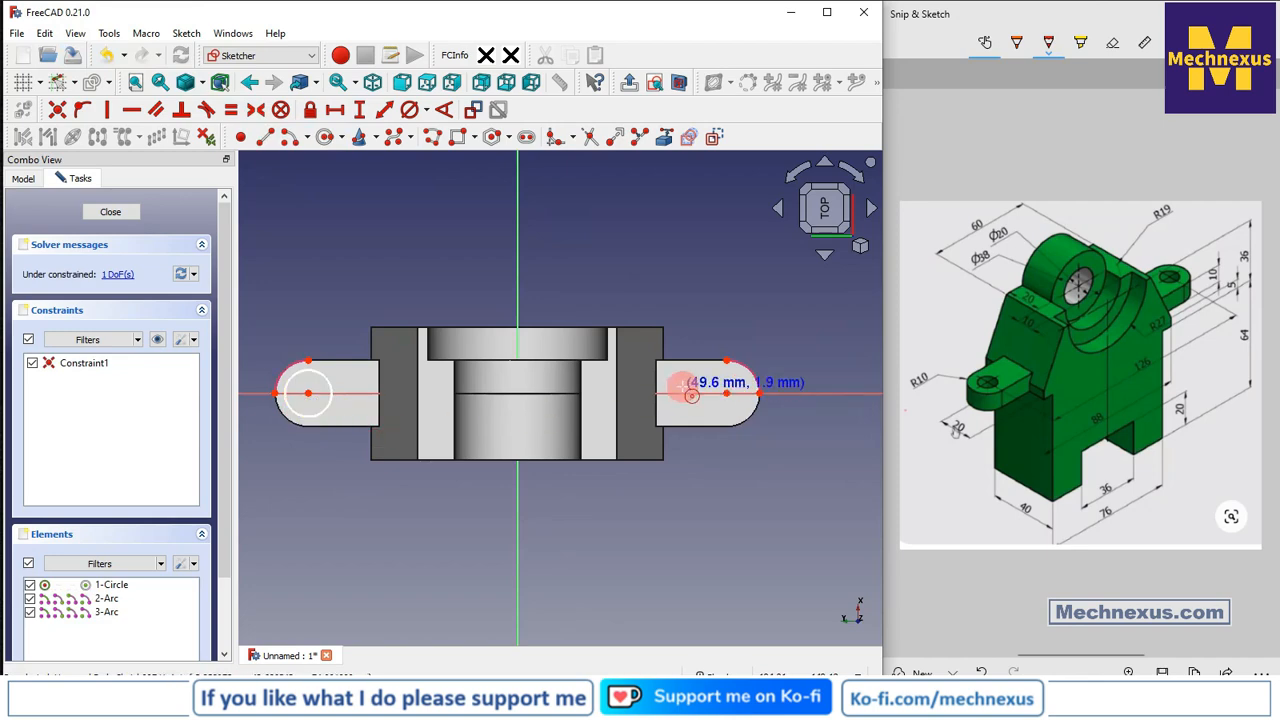
pyautogui.click(727, 393)
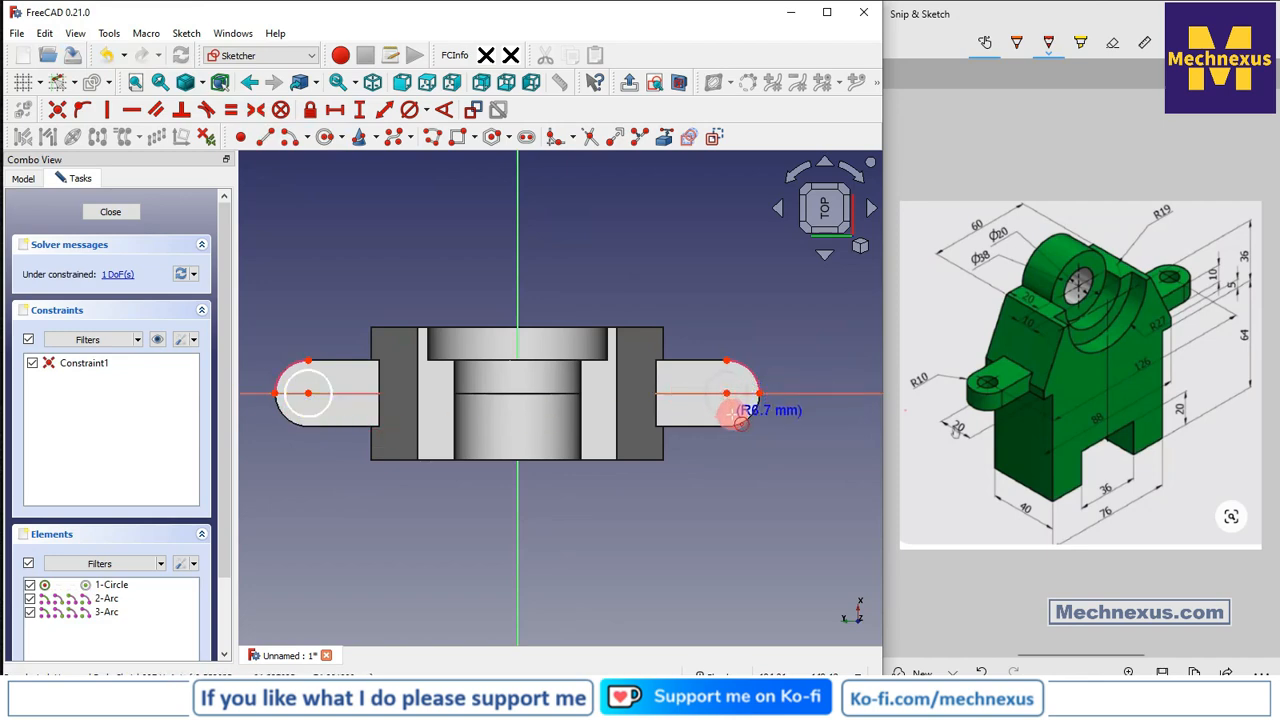
pyautogui.click(740, 420)
pyautogui.scroll(2, 330, 330)
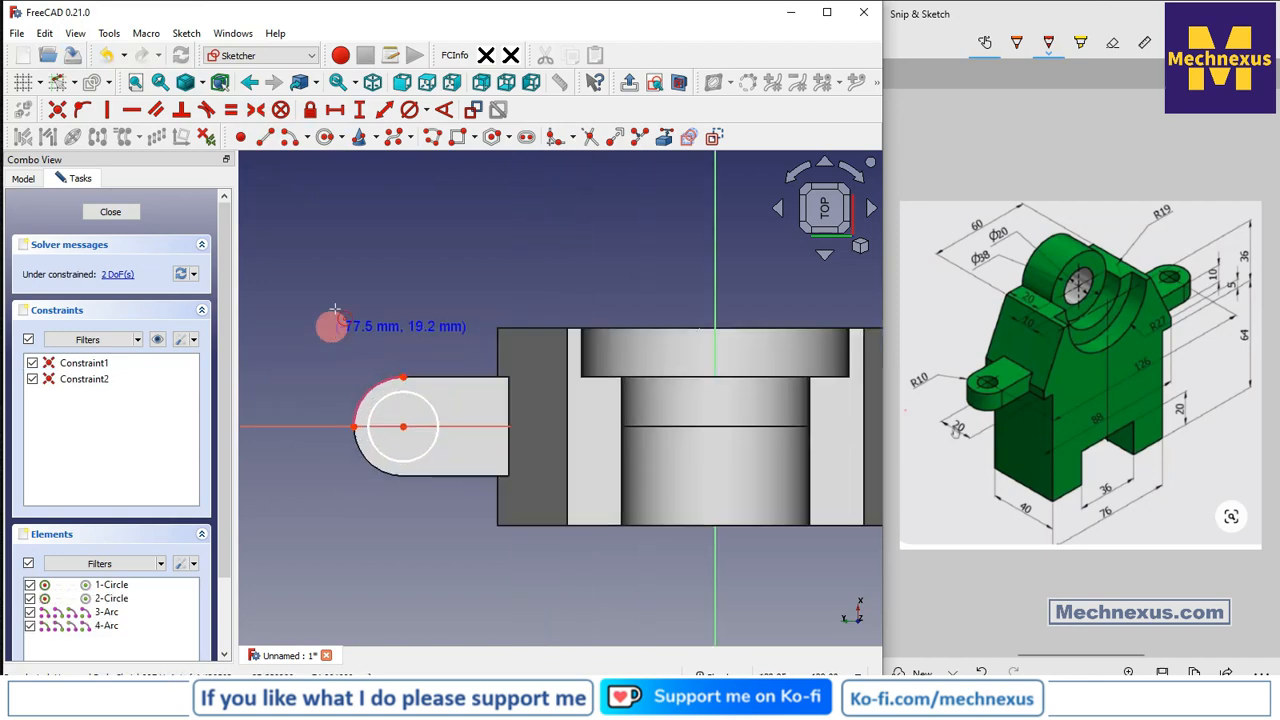
pyautogui.scroll(-1, 320, 315)
pyautogui.scroll(-2, 371, 477)
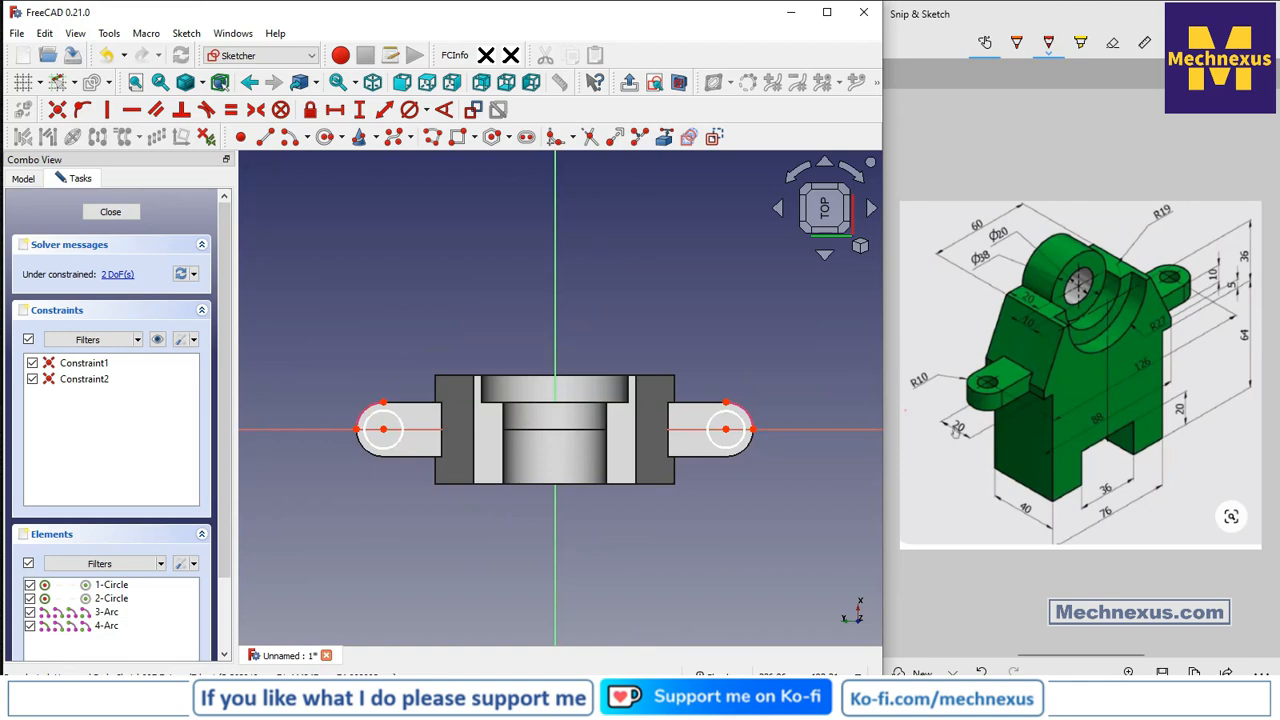
# Constrain the first lug circle's diameter to 10 mm.
pyautogui.click(437, 139)
pyautogui.click(403, 425)
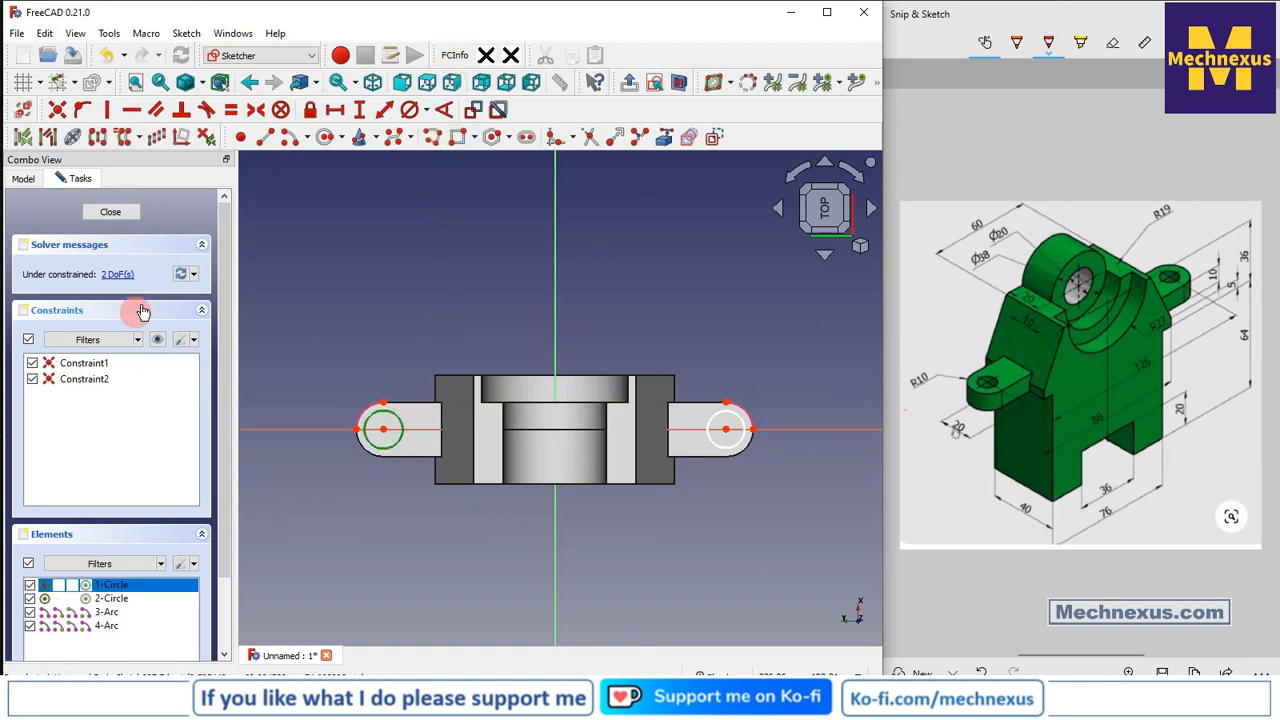
pyautogui.click(411, 111)
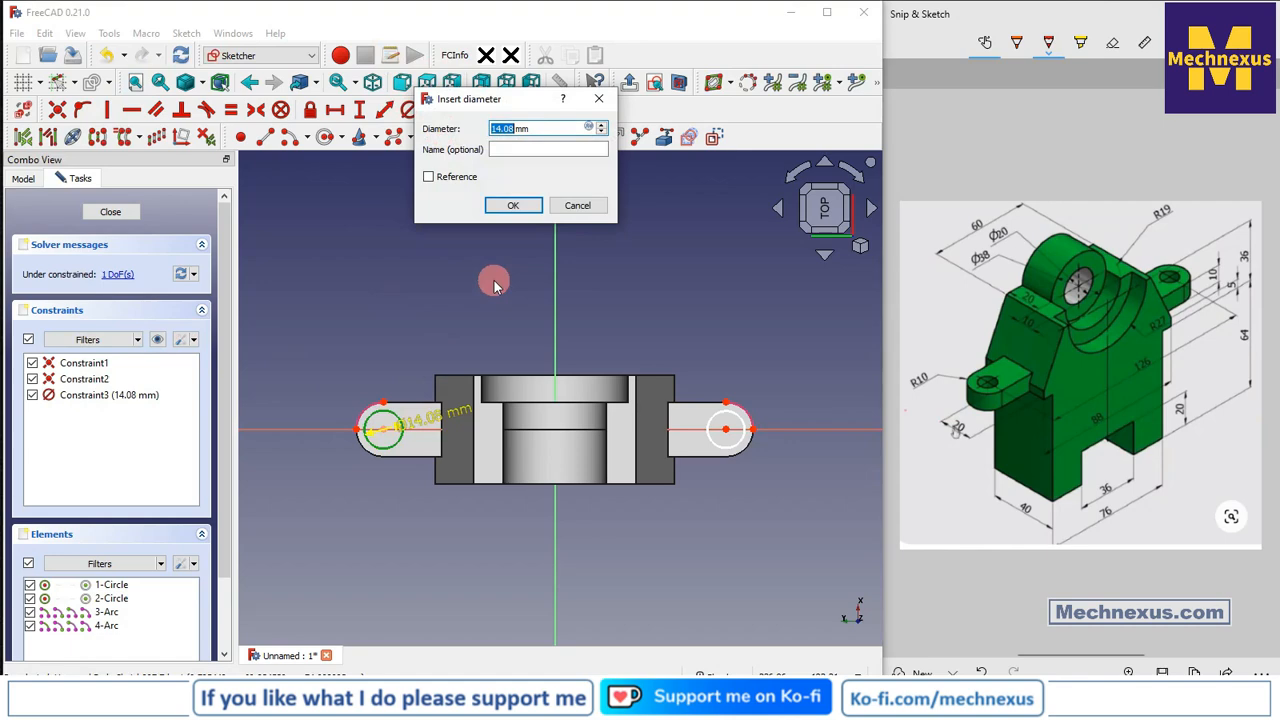
pyautogui.press('Return')
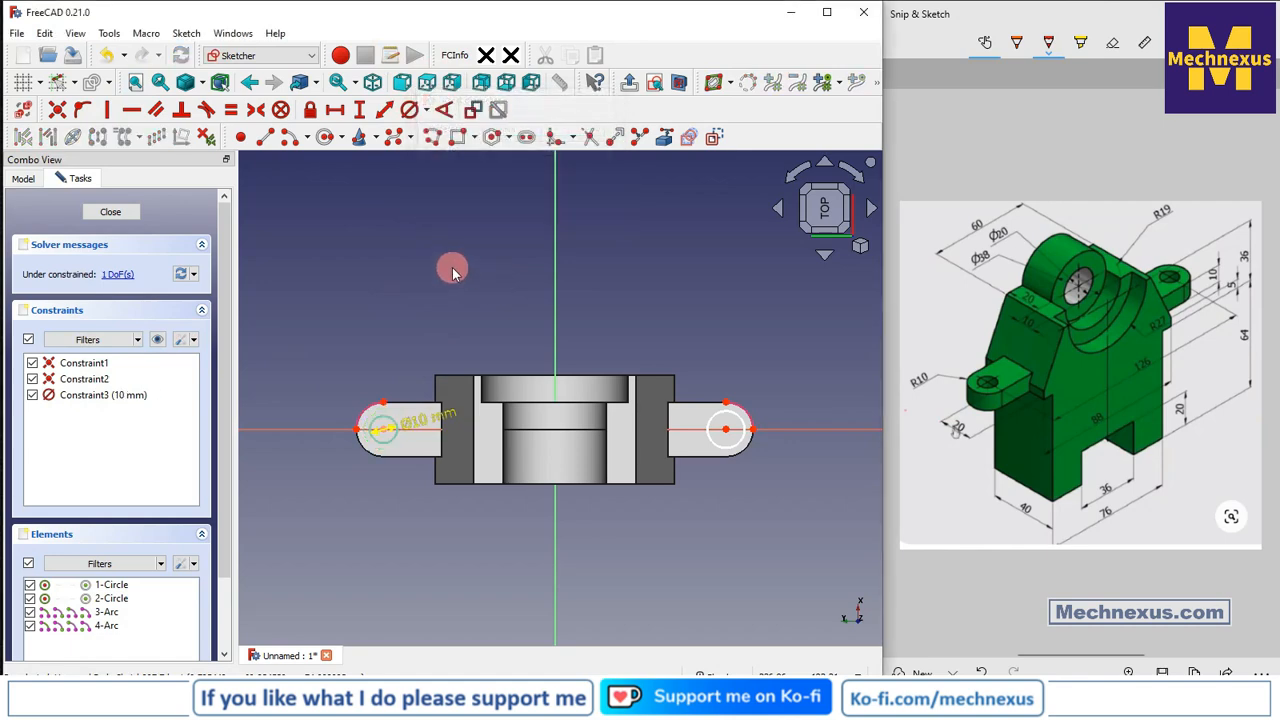
# Constrain the two lug circles to equal size and finish the sketch.
pyautogui.click(395, 423)
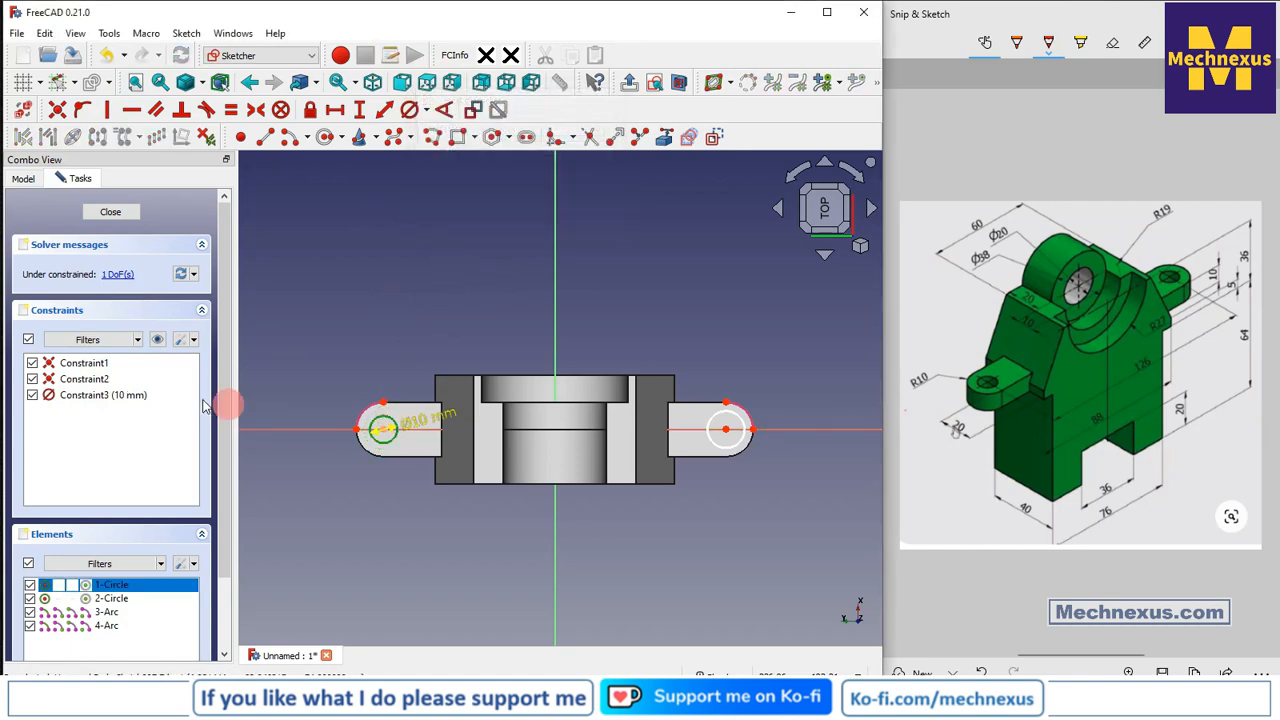
pyautogui.click(737, 441)
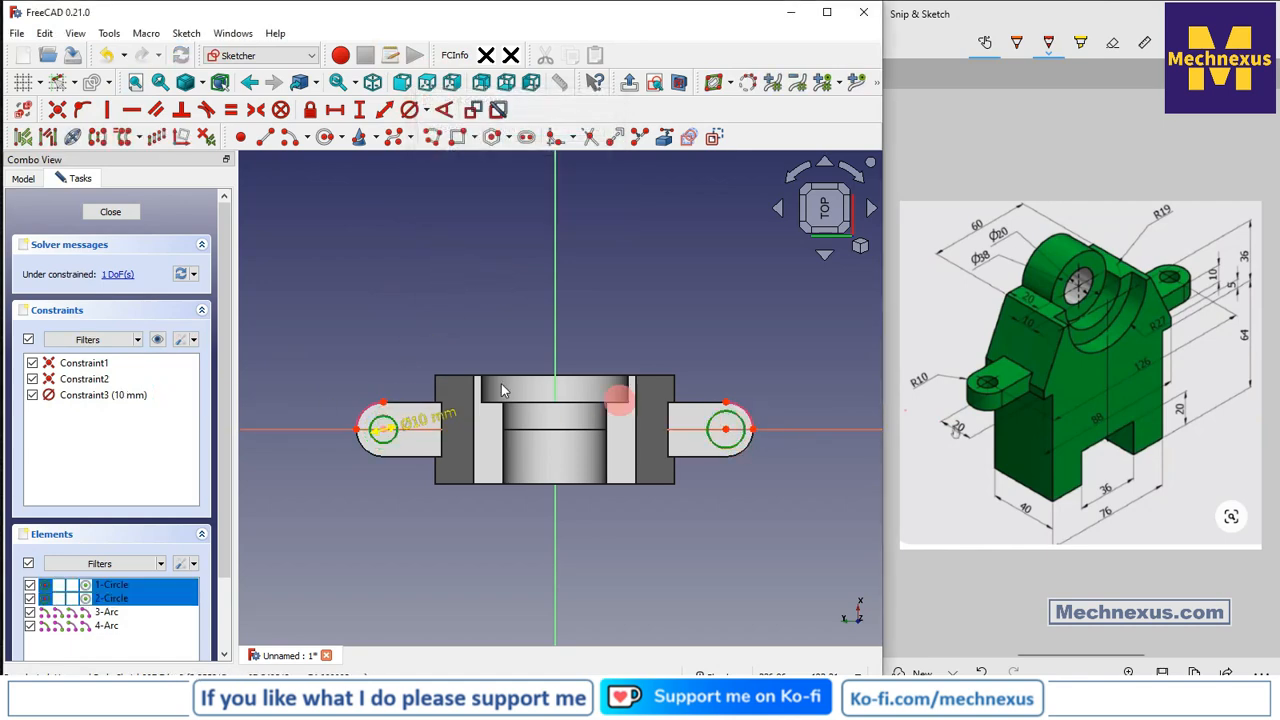
pyautogui.click(231, 110)
pyautogui.click(106, 213)
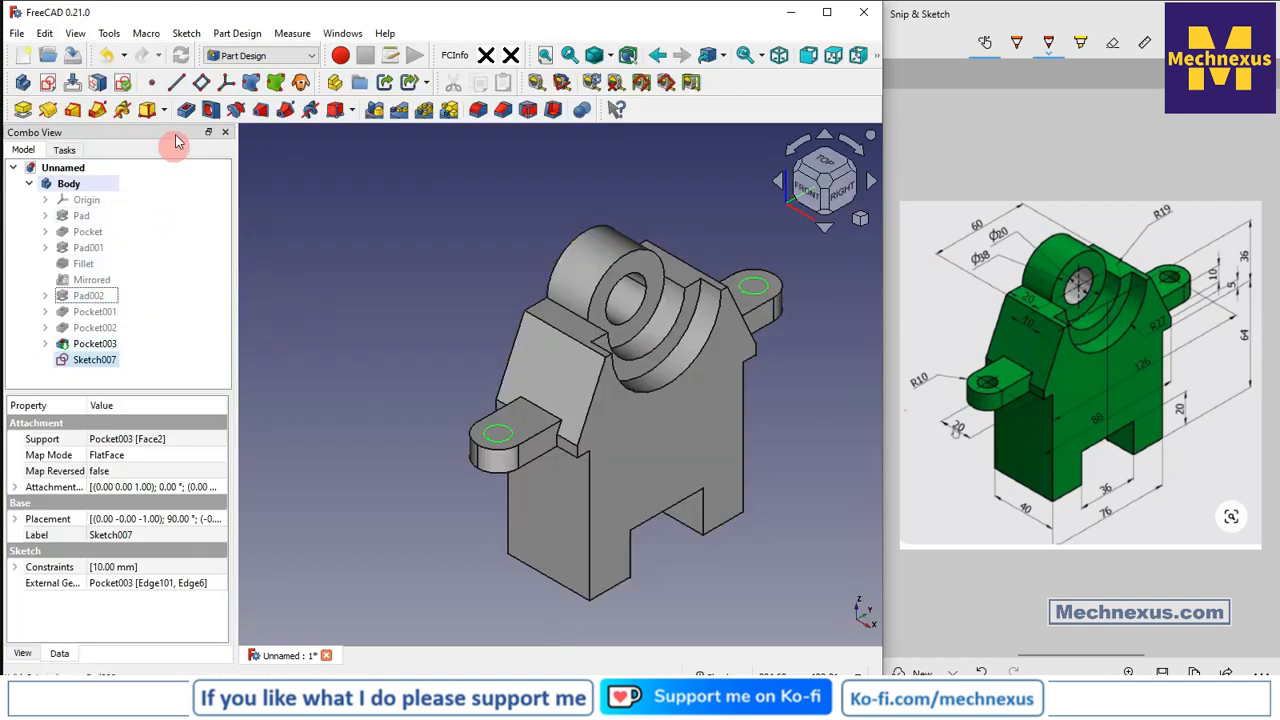
# Pocket the two lug circles with the Through all type.
pyautogui.click(186, 111)
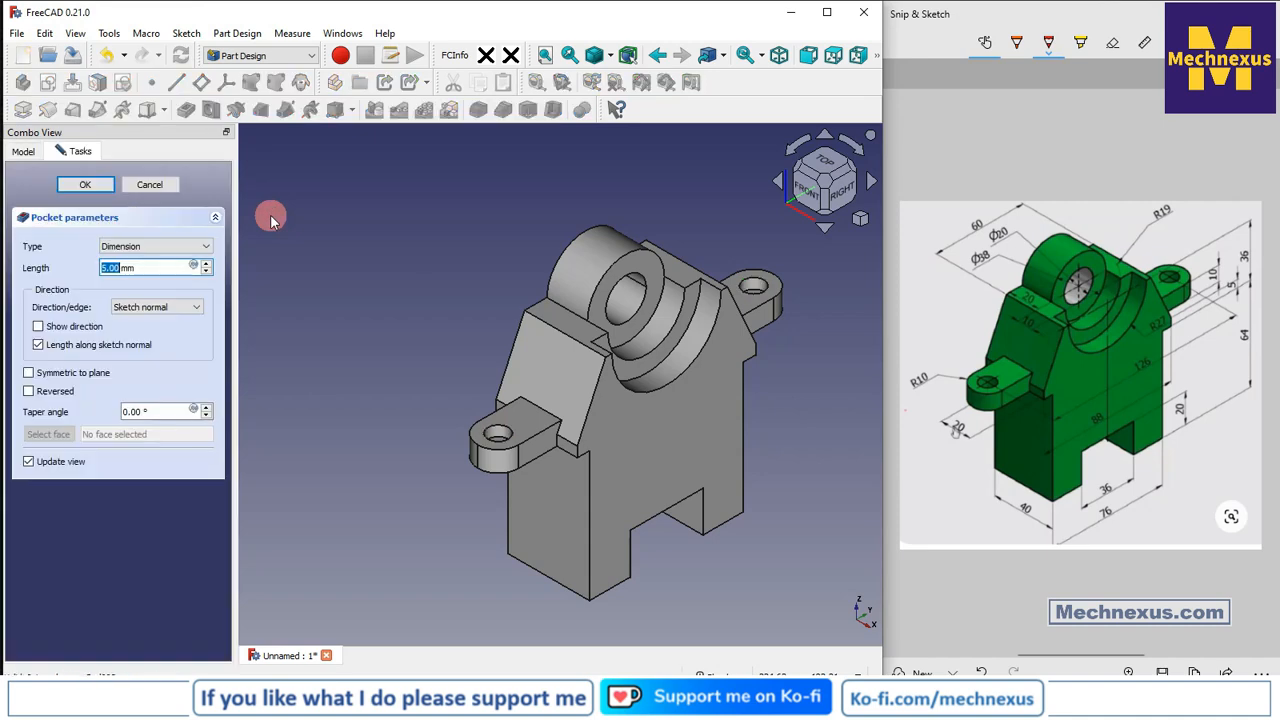
pyautogui.click(111, 255)
pyautogui.click(115, 260)
pyautogui.click(87, 186)
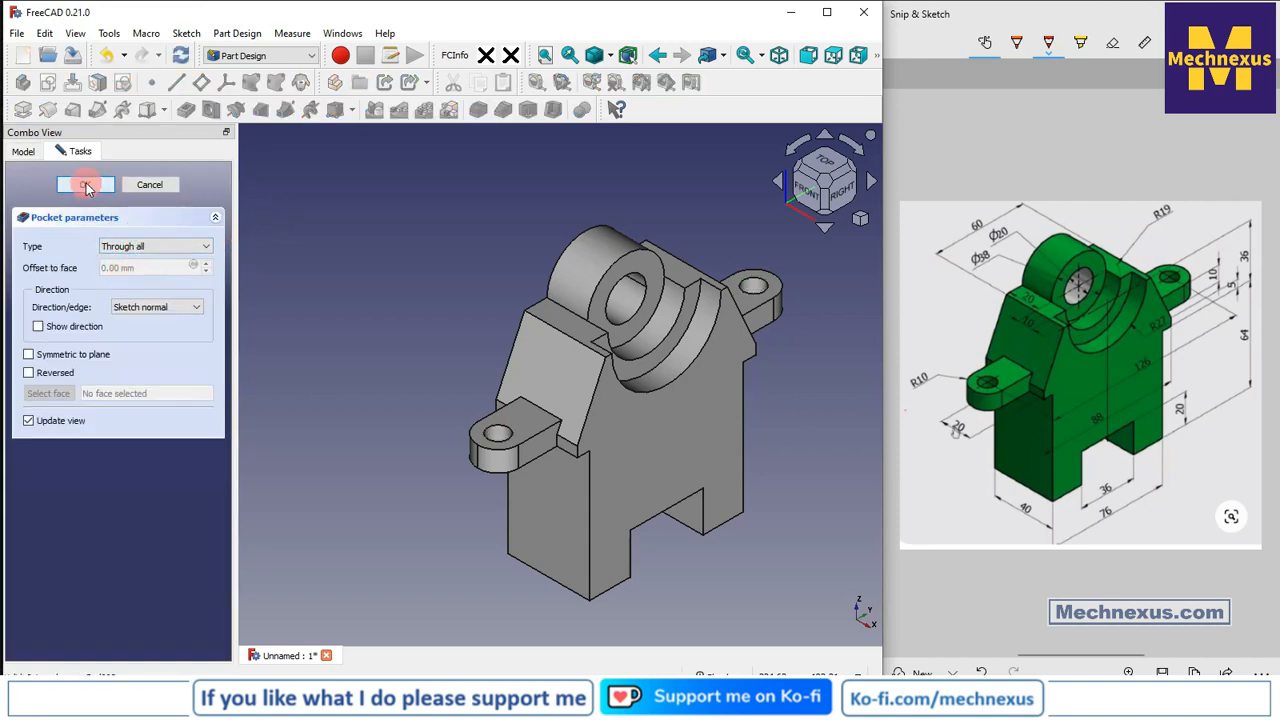
# Set the shape color of the final pocket feature to the green #00aa7f and close its display properties.
pyautogui.click(941, 516)
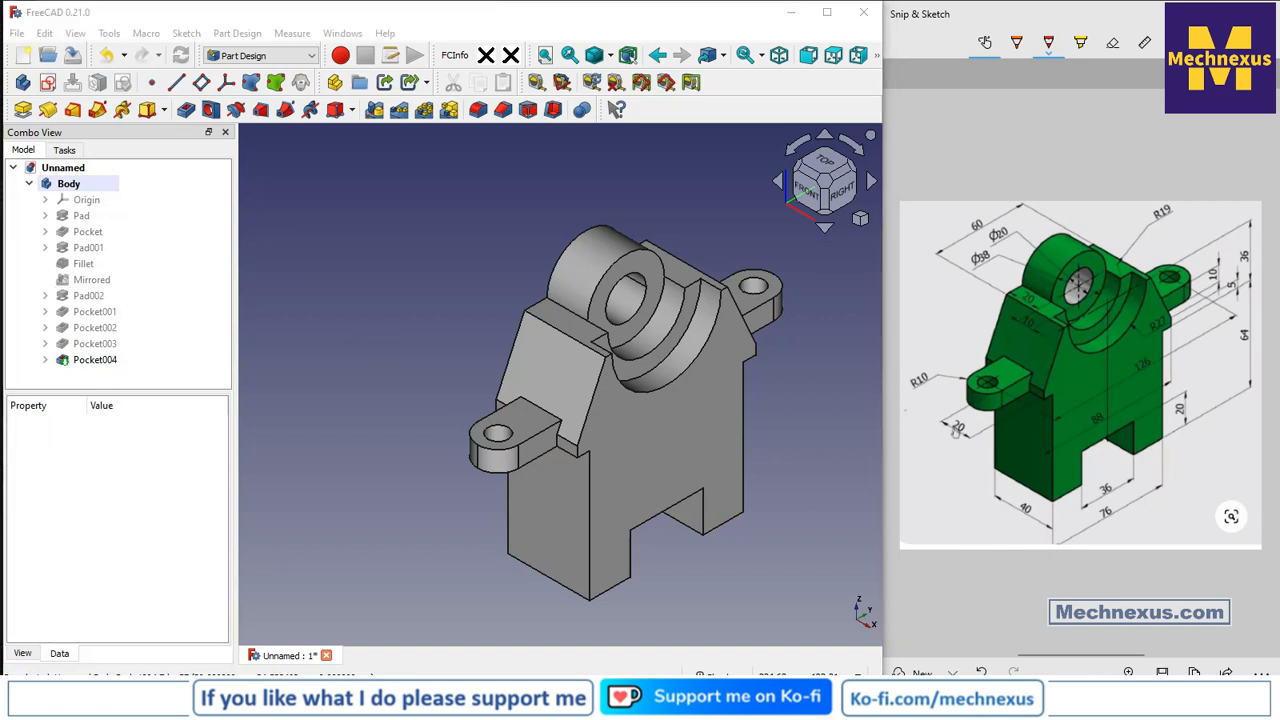
pyautogui.scroll(-2, 500, 491)
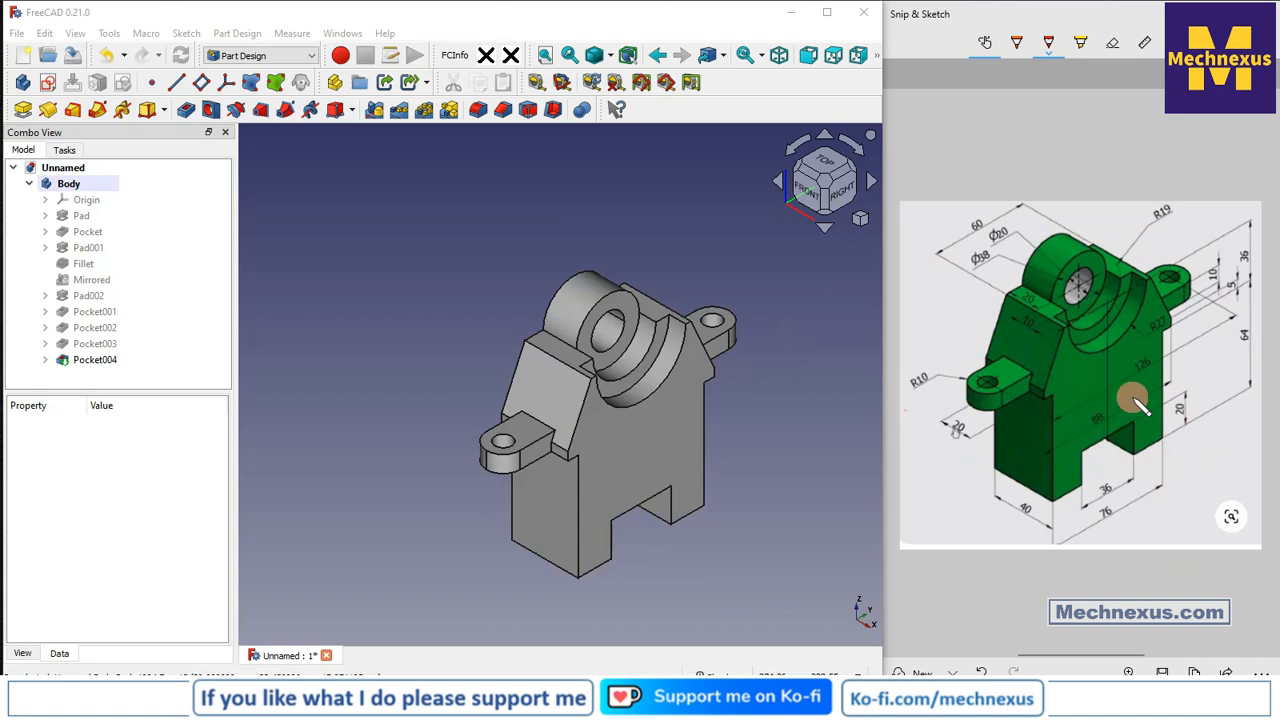
pyautogui.rightClick(108, 361)
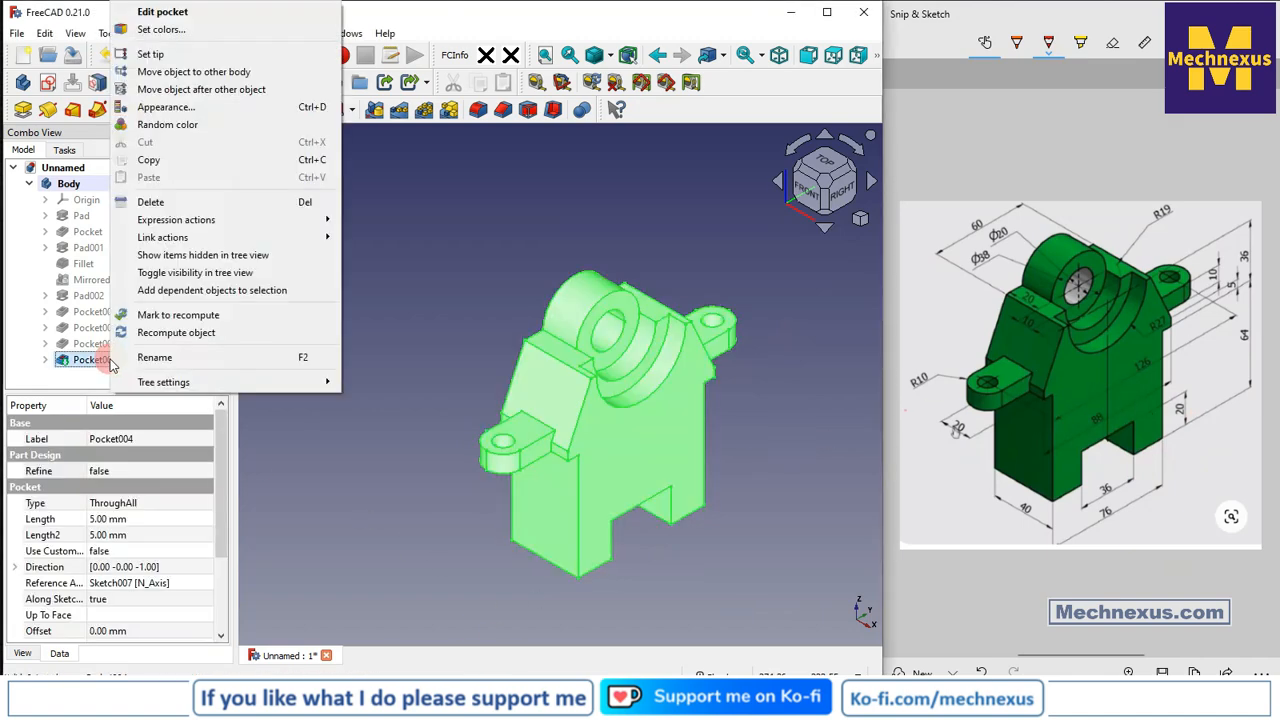
pyautogui.click(182, 107)
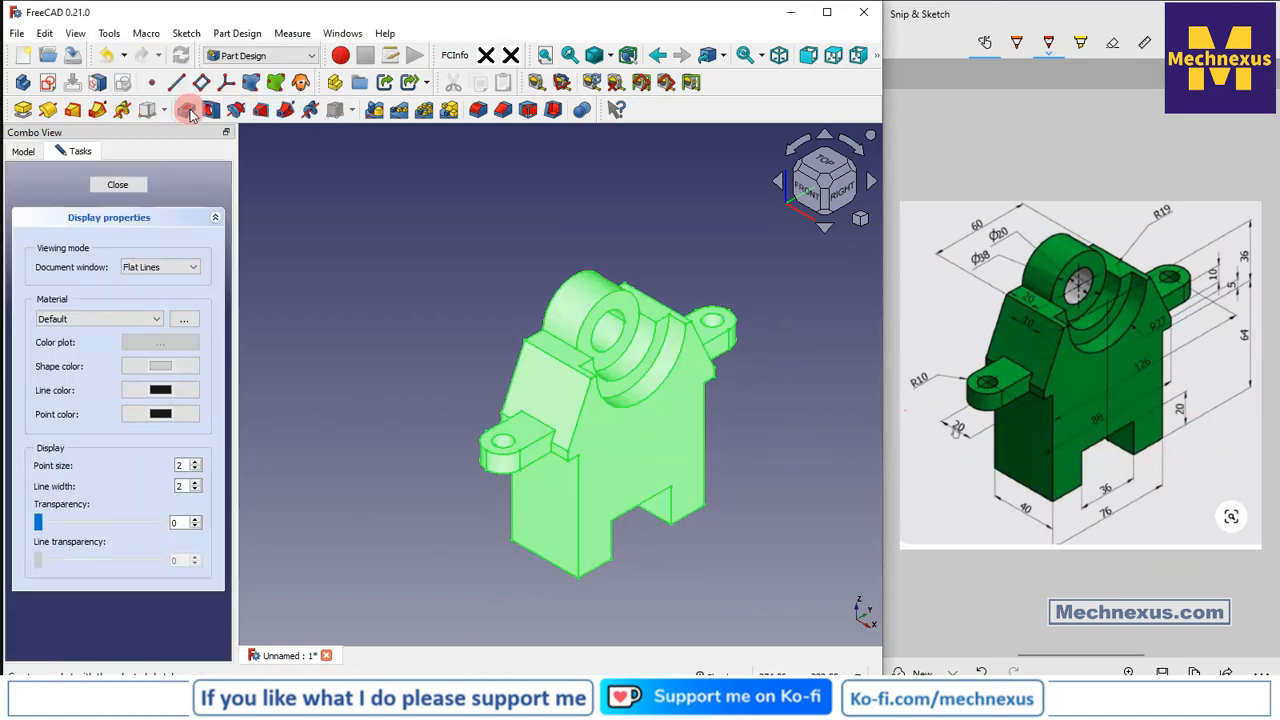
pyautogui.click(157, 370)
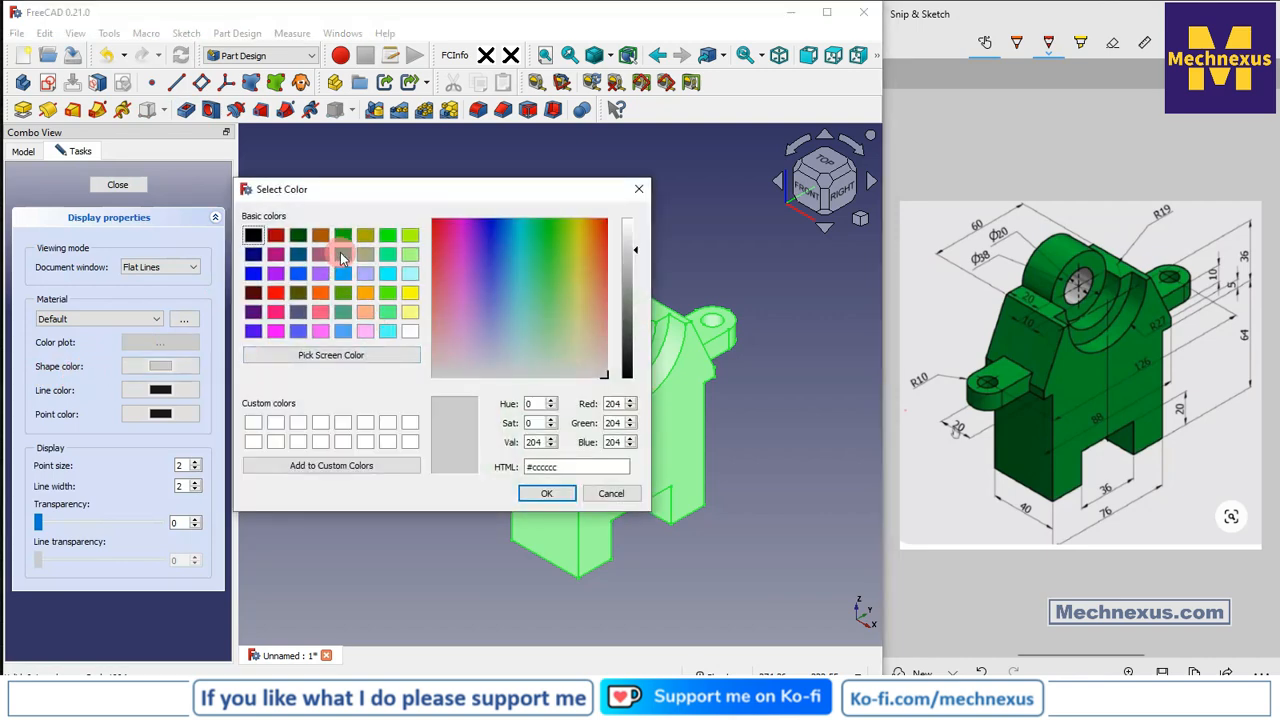
pyautogui.click(344, 254)
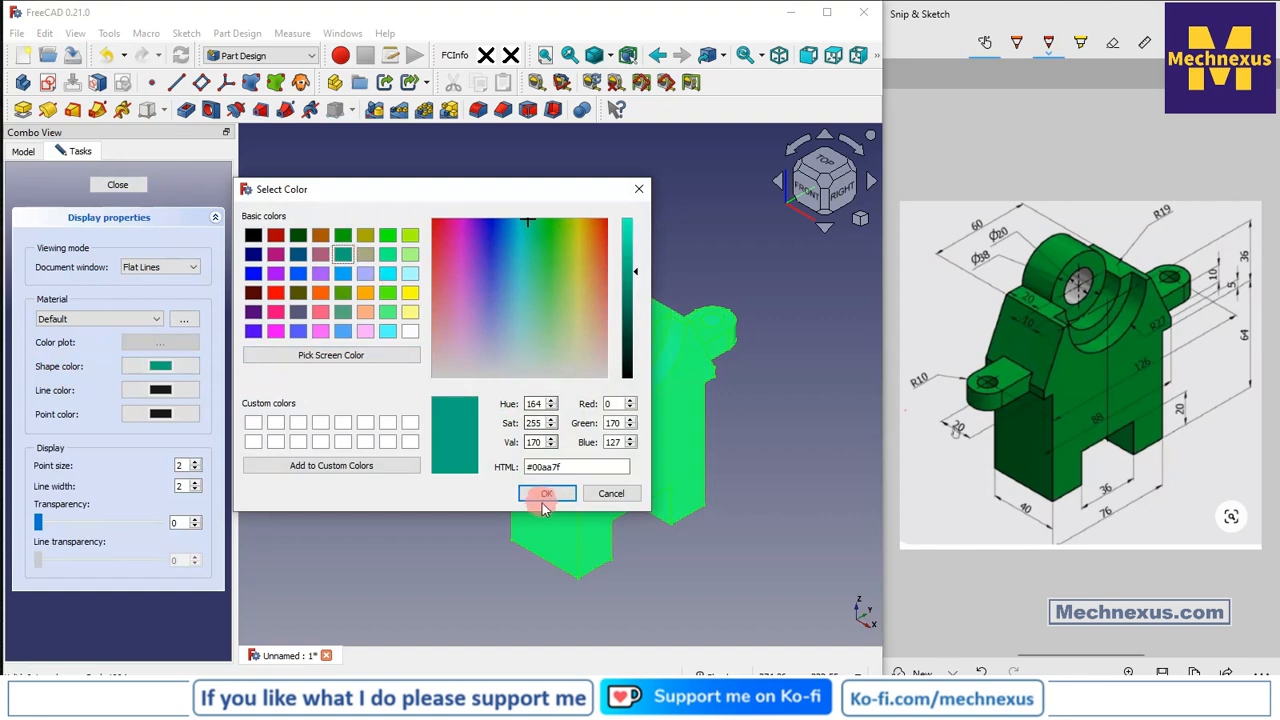
pyautogui.click(546, 493)
pyautogui.click(430, 543)
pyautogui.scroll(1, 790, 530)
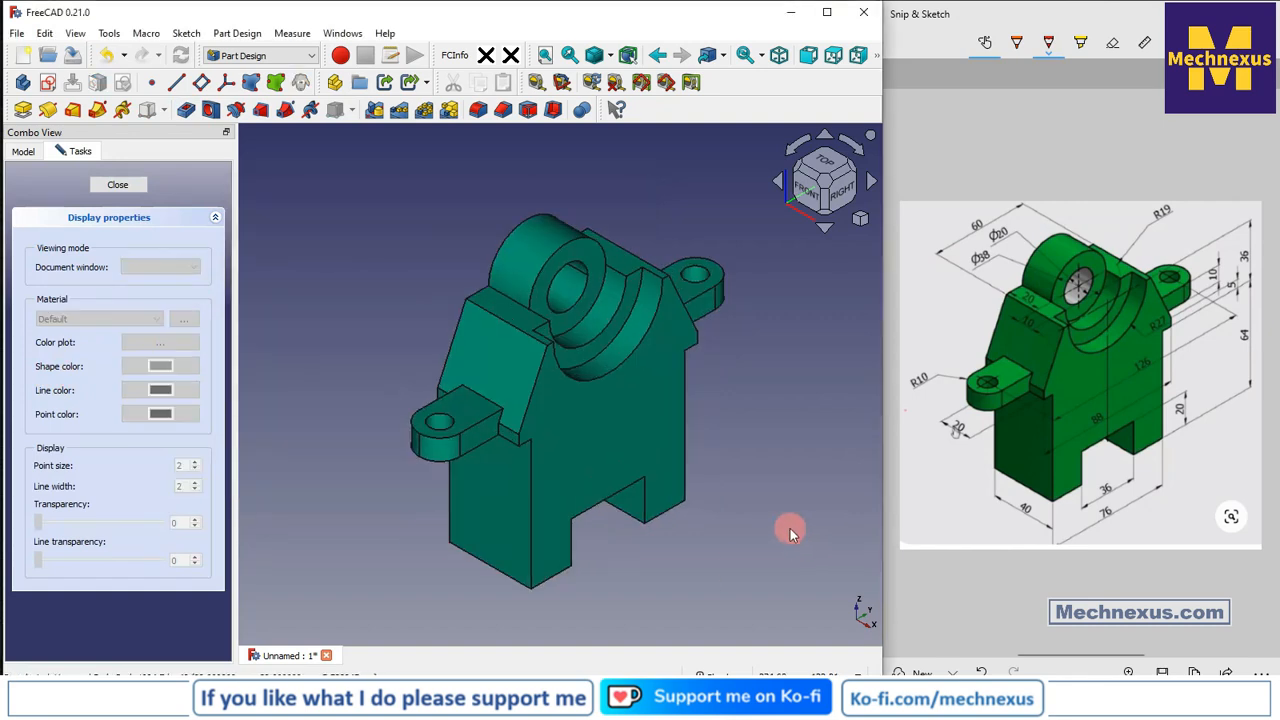
pyautogui.click(128, 185)
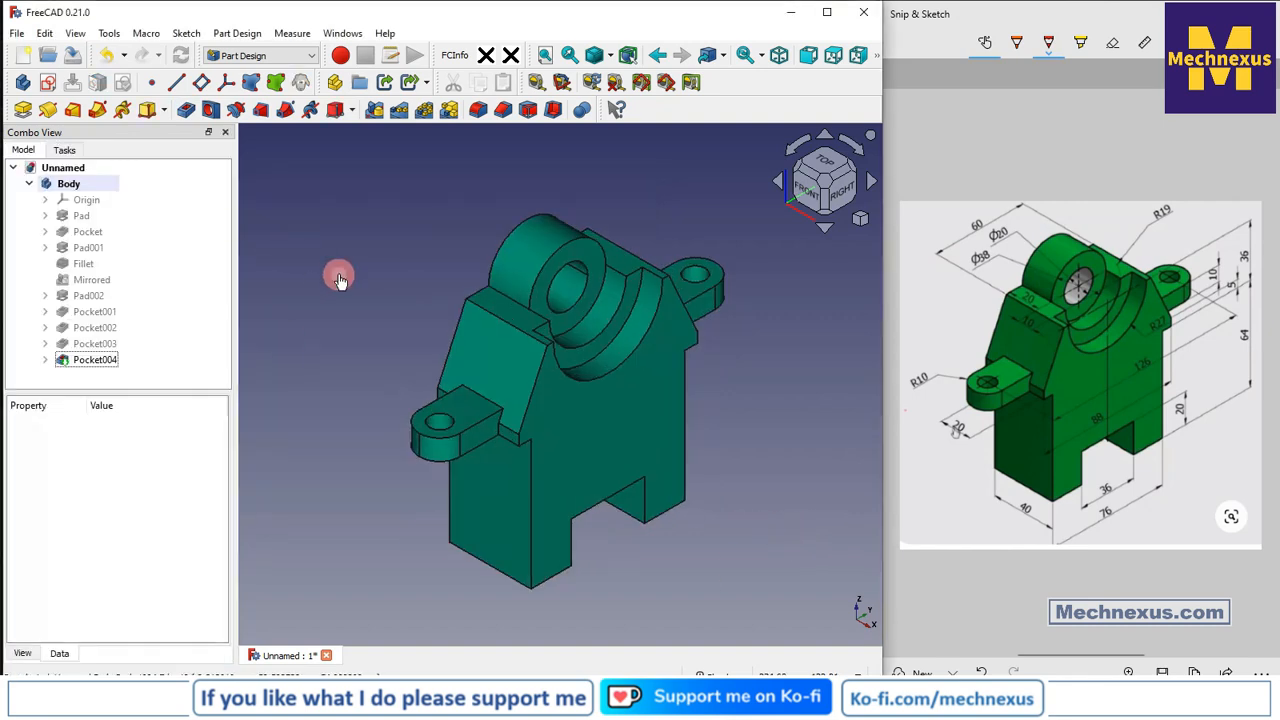
pyautogui.scroll(-1, 732, 566)
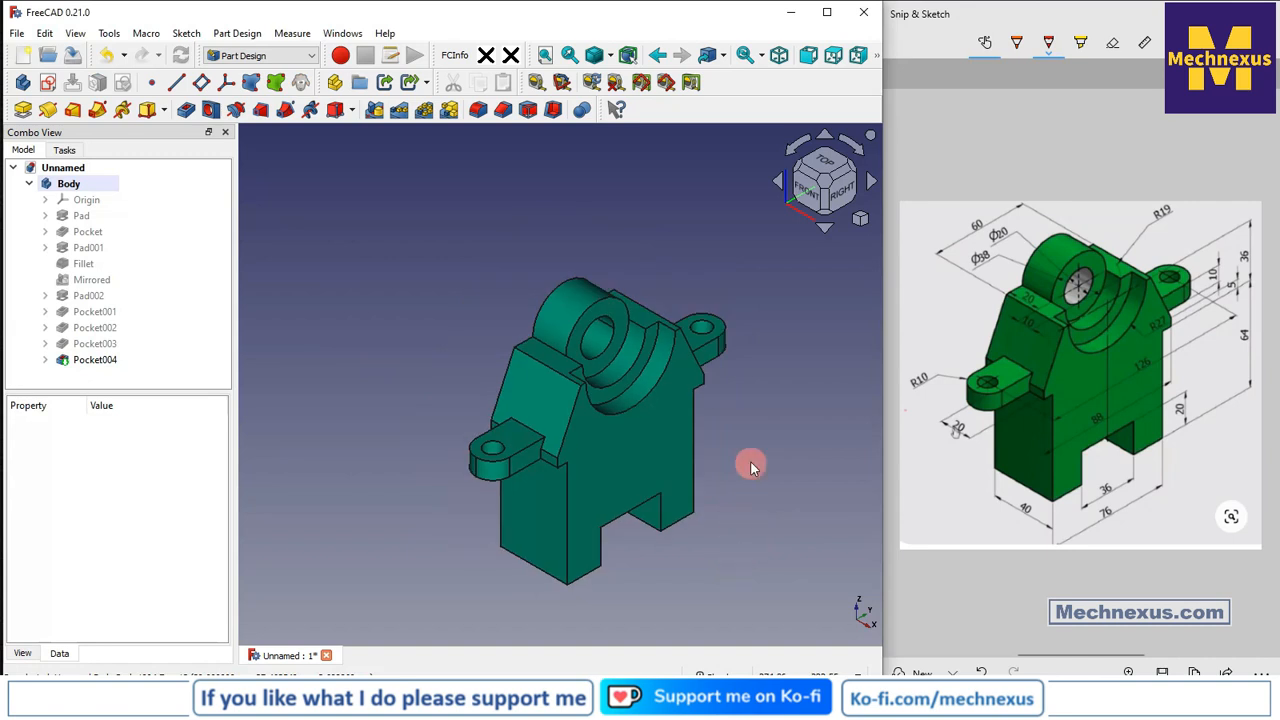
pyautogui.scroll(1, 750, 460)
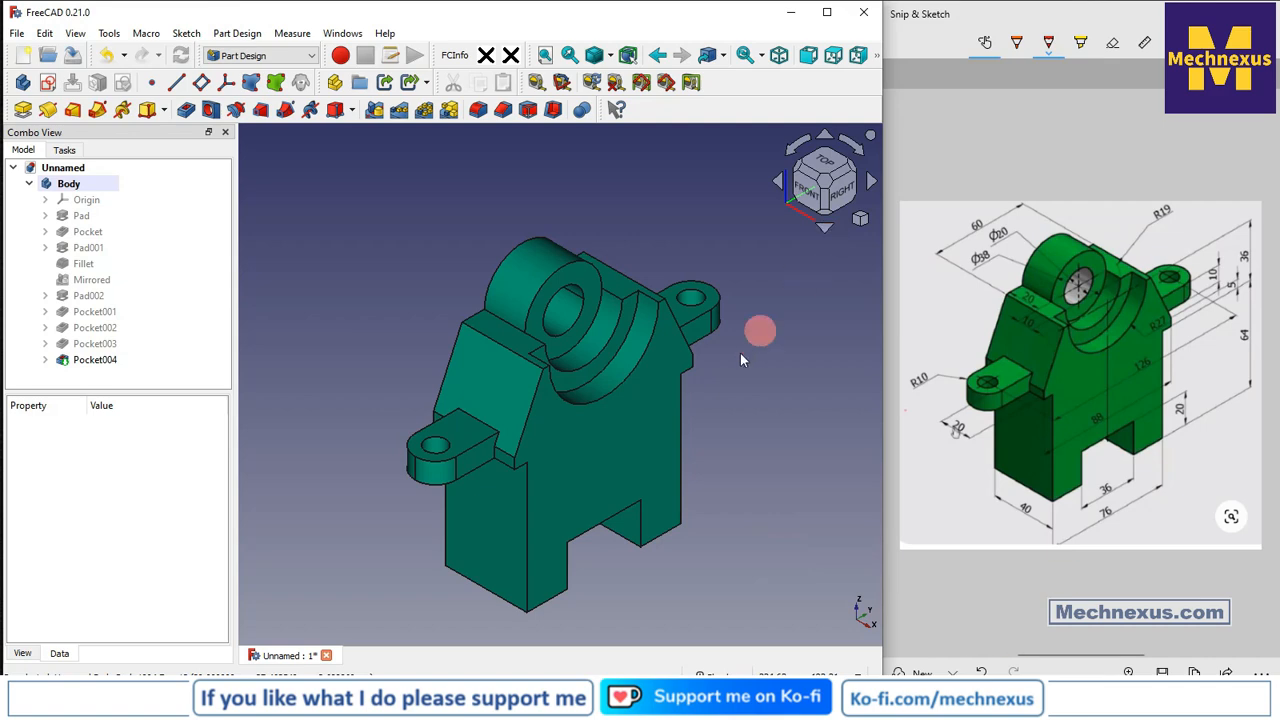
pyautogui.moveTo(726, 531)
pyautogui.mouseDown()
pyautogui.moveTo(731, 480)
pyautogui.moveTo(723, 569)
pyautogui.moveTo(666, 543)
pyautogui.moveTo(720, 537)
pyautogui.moveTo(717, 526)
pyautogui.moveTo(721, 537)
pyautogui.mouseUp()
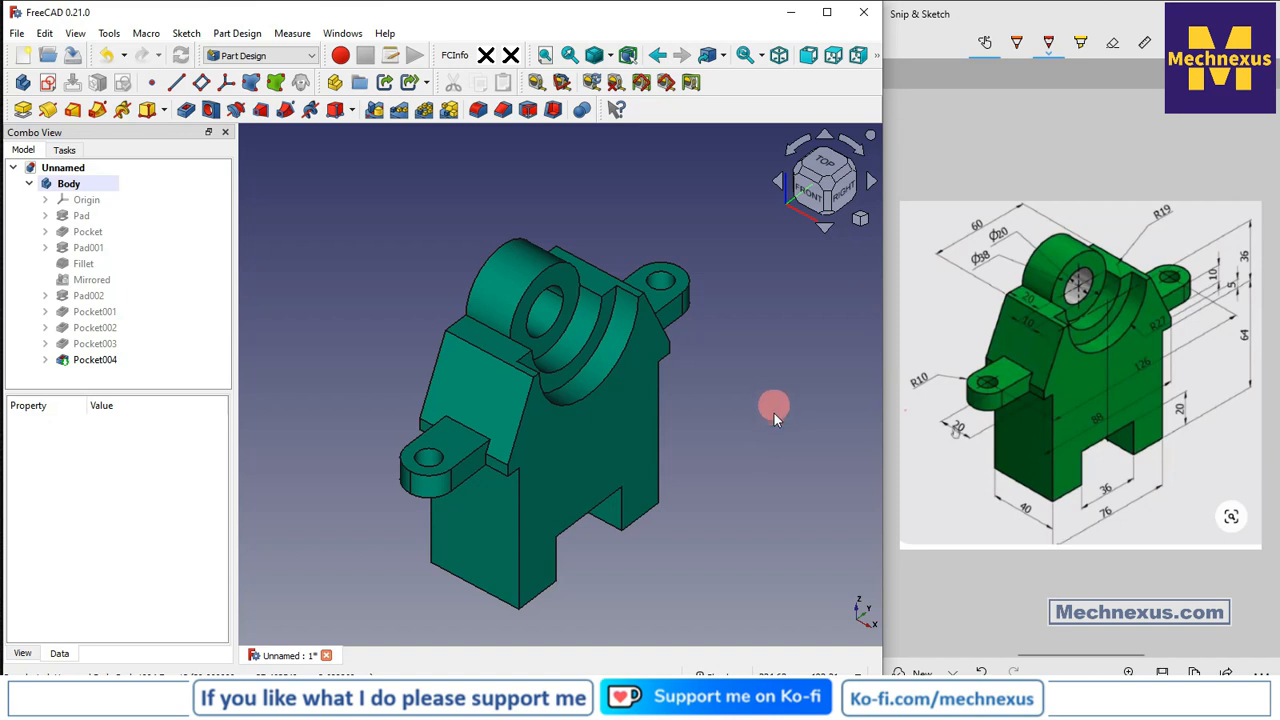
pyautogui.moveTo(771, 447); pyautogui.dragTo(756, 449, button='middle')
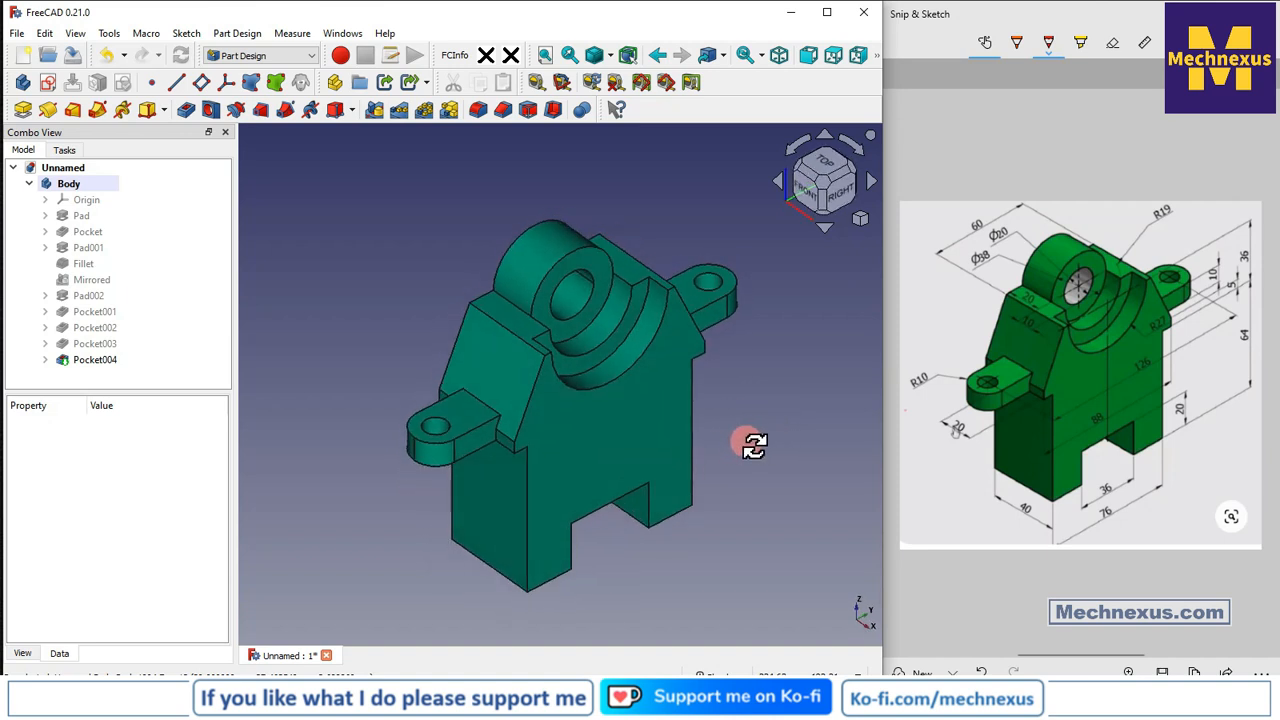